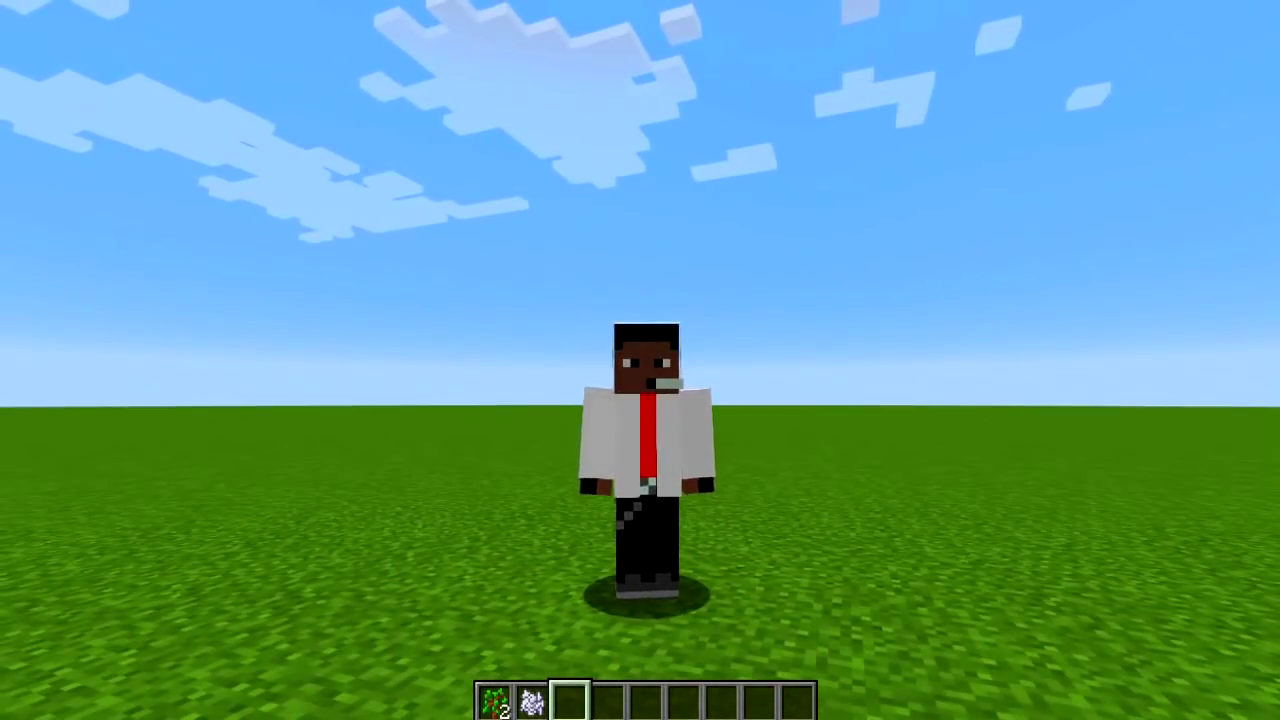
- Switch to first-person view and plant the oak sapling on the flat grass
key("F5")
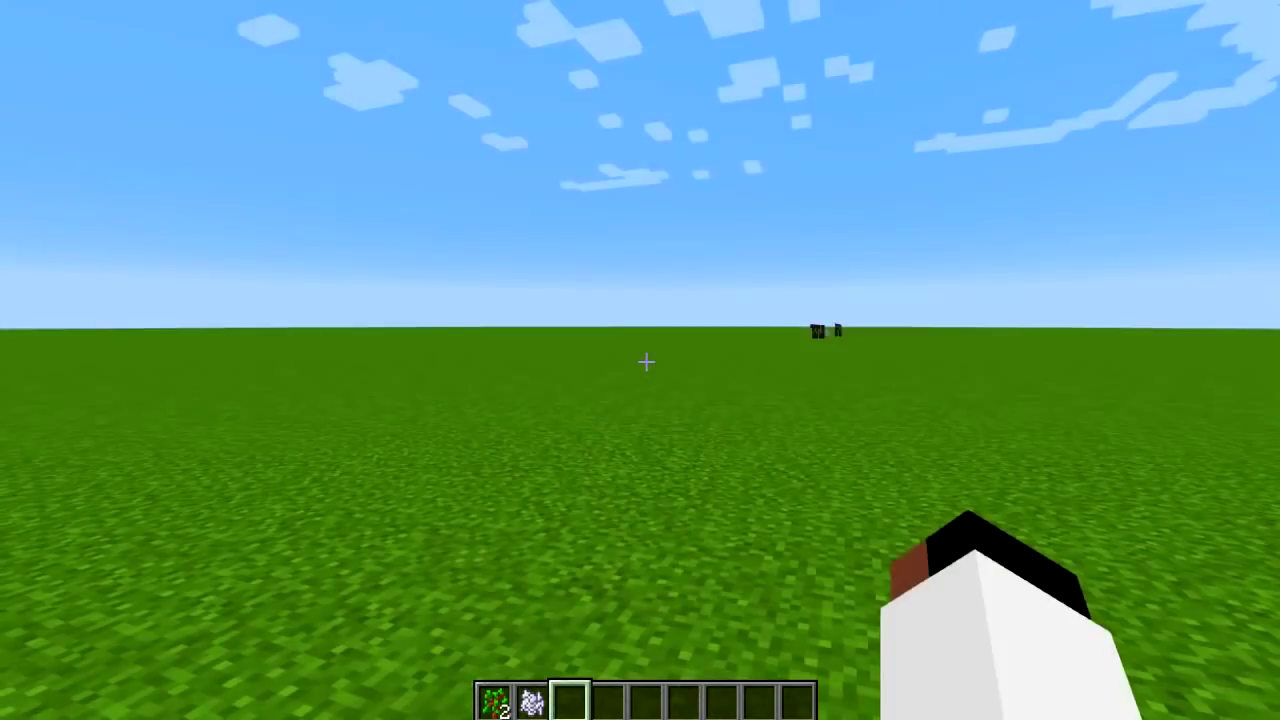
scroll(640, 360, "up", 1)
scroll(640, 360, "up", 1)
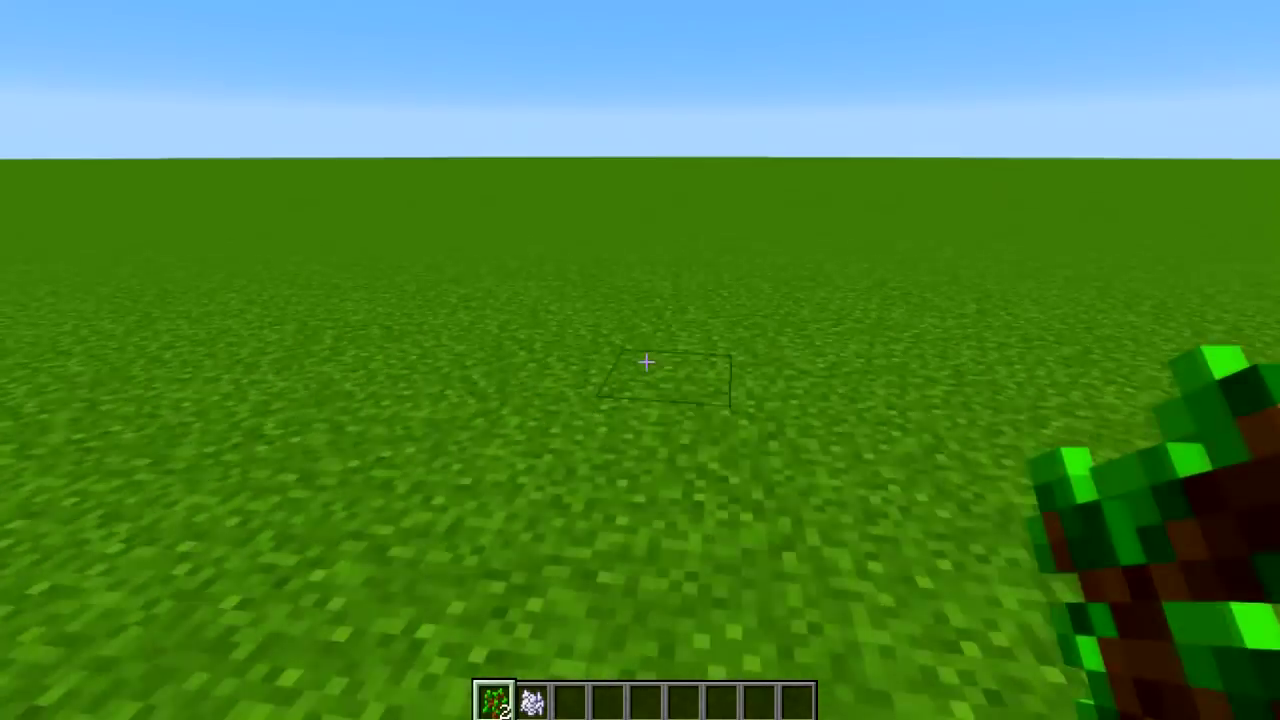
right_click(646, 361)
- Apply Bone Meal to the sapling to grow it into a full oak tree
scroll(646, 361, "up", 1)
scroll(646, 361, "down", 2)
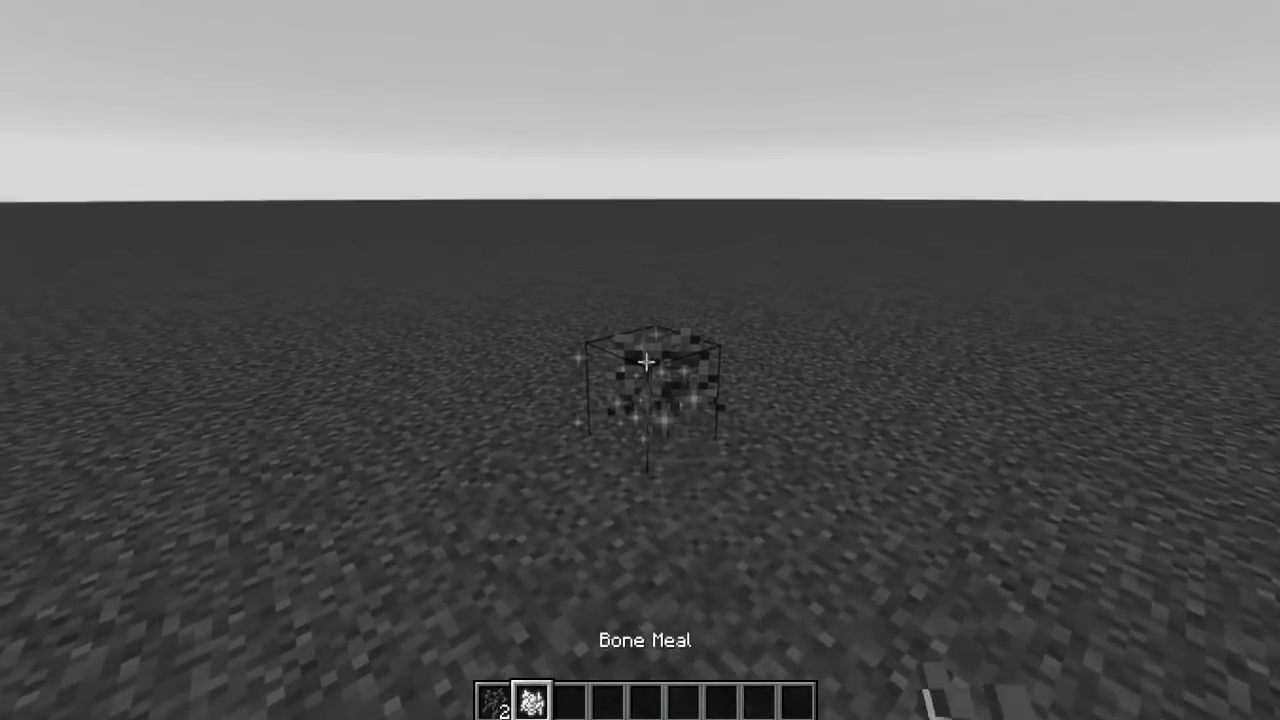
right_click(646, 361)
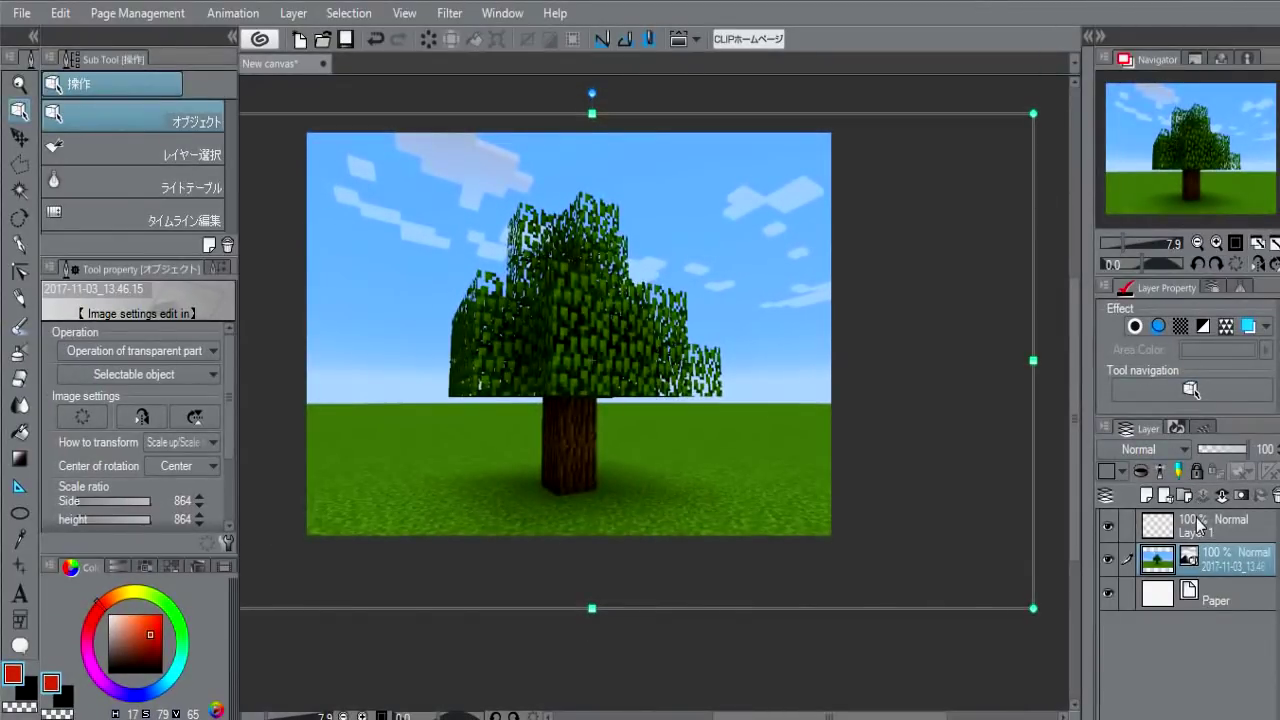
- Lower the tree screenshot layer's opacity to about 40%
left_click(1199, 527)
scroll(694, 266, "up", 2)
scroll(591, 283, "up", 2)
scroll(576, 313, "up", 2)
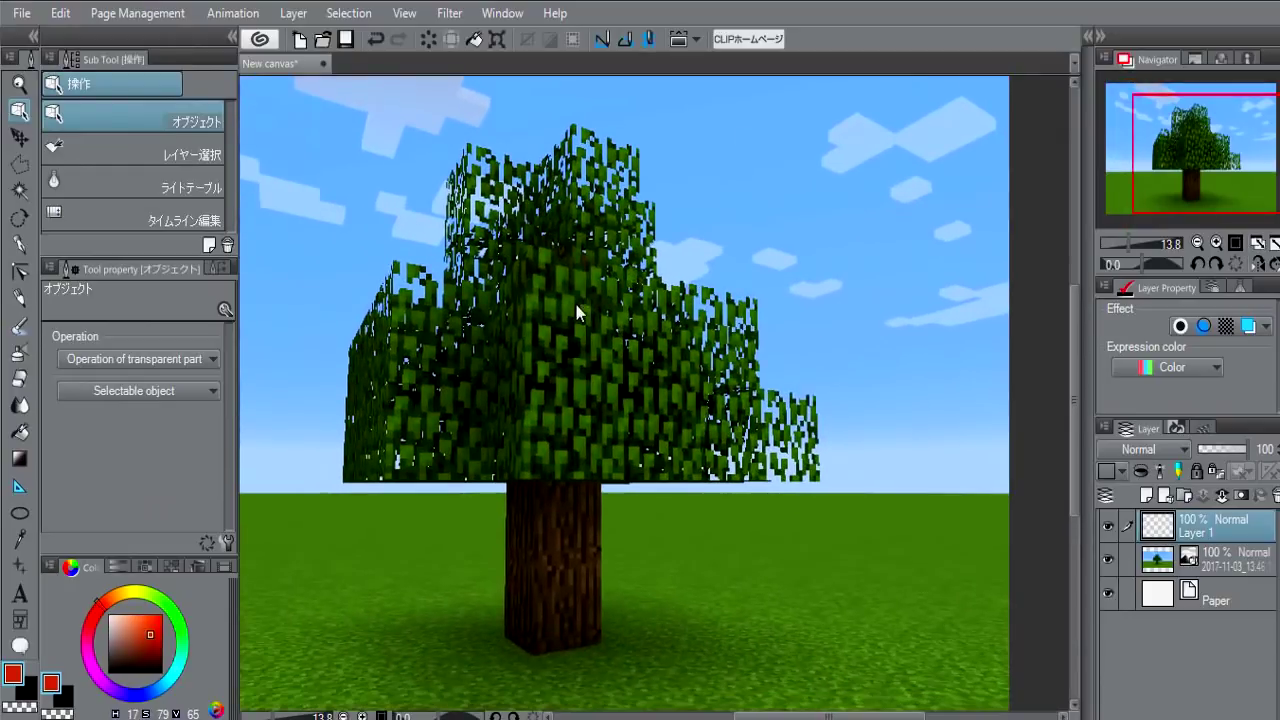
mouse_move(576, 313)
left_mouse_down()
mouse_move(566, 294)
mouse_move(649, 277)
left_mouse_up()
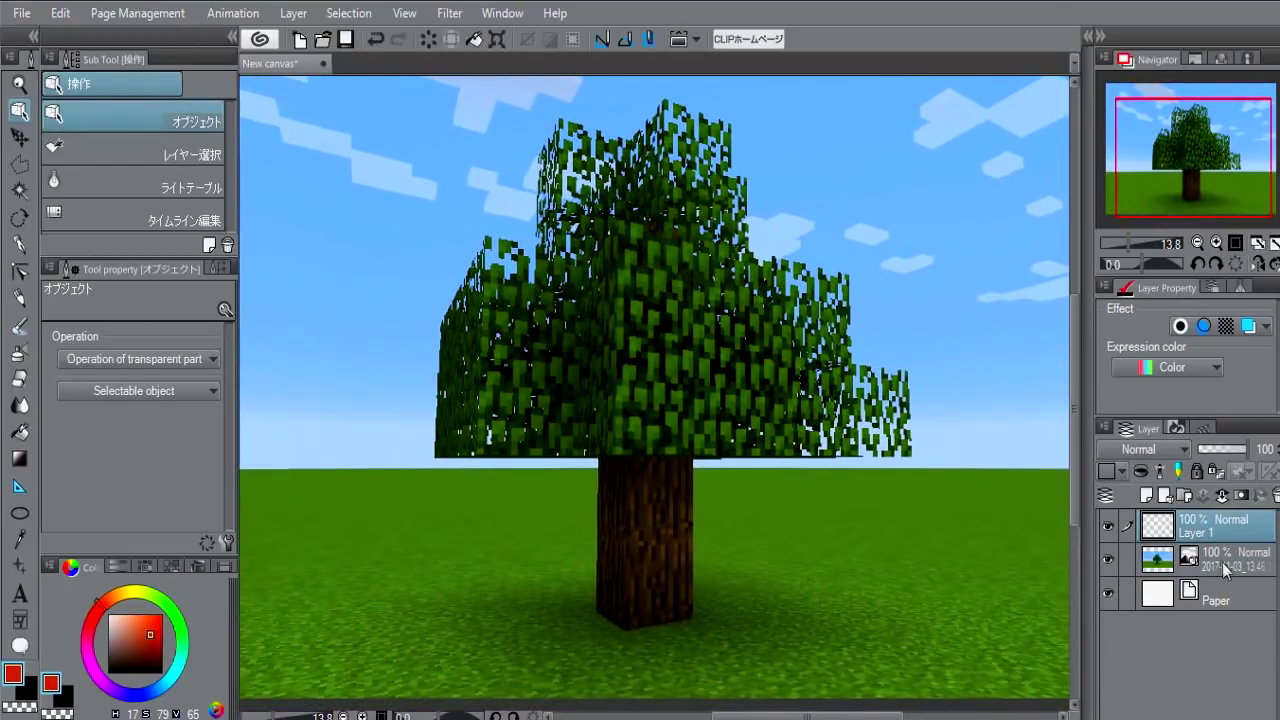
left_click(1225, 568)
left_click_drag(1245, 449, 1219, 447)
- Reselect Layer 1 and hide the screenshot layer, leaving a blank white canvas
left_click(1197, 539)
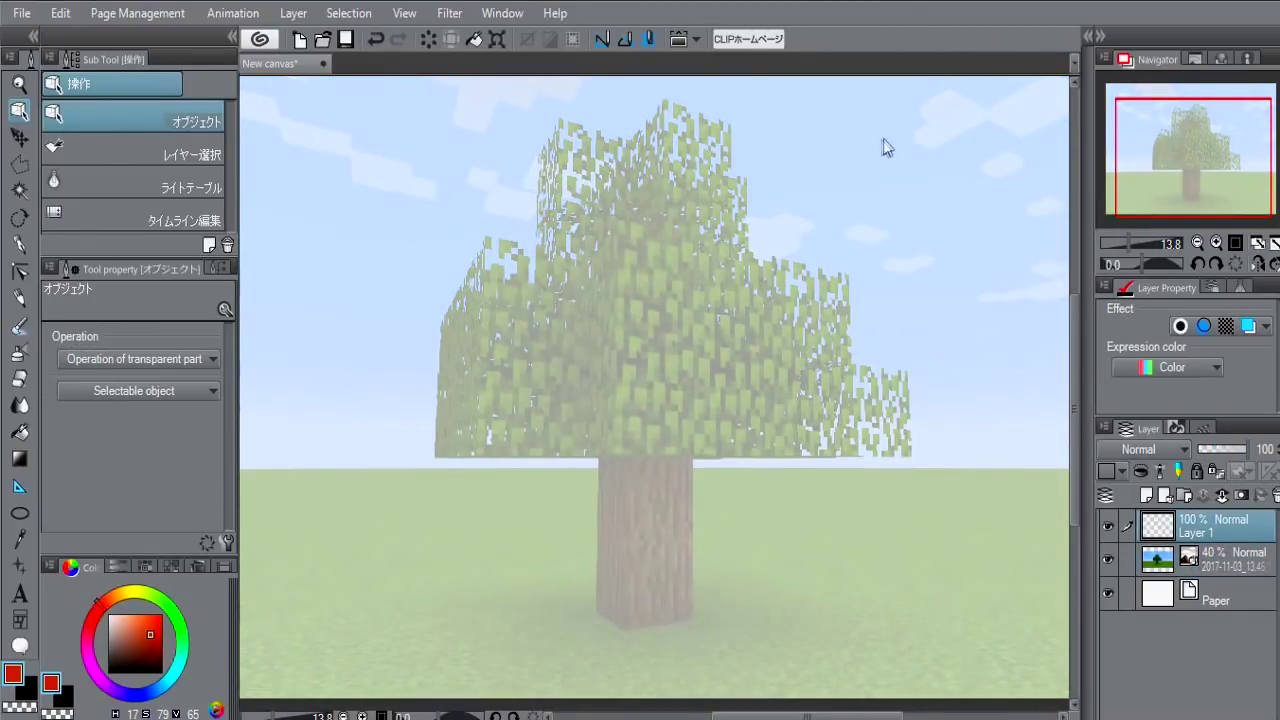
scroll(883, 147, "up", 1)
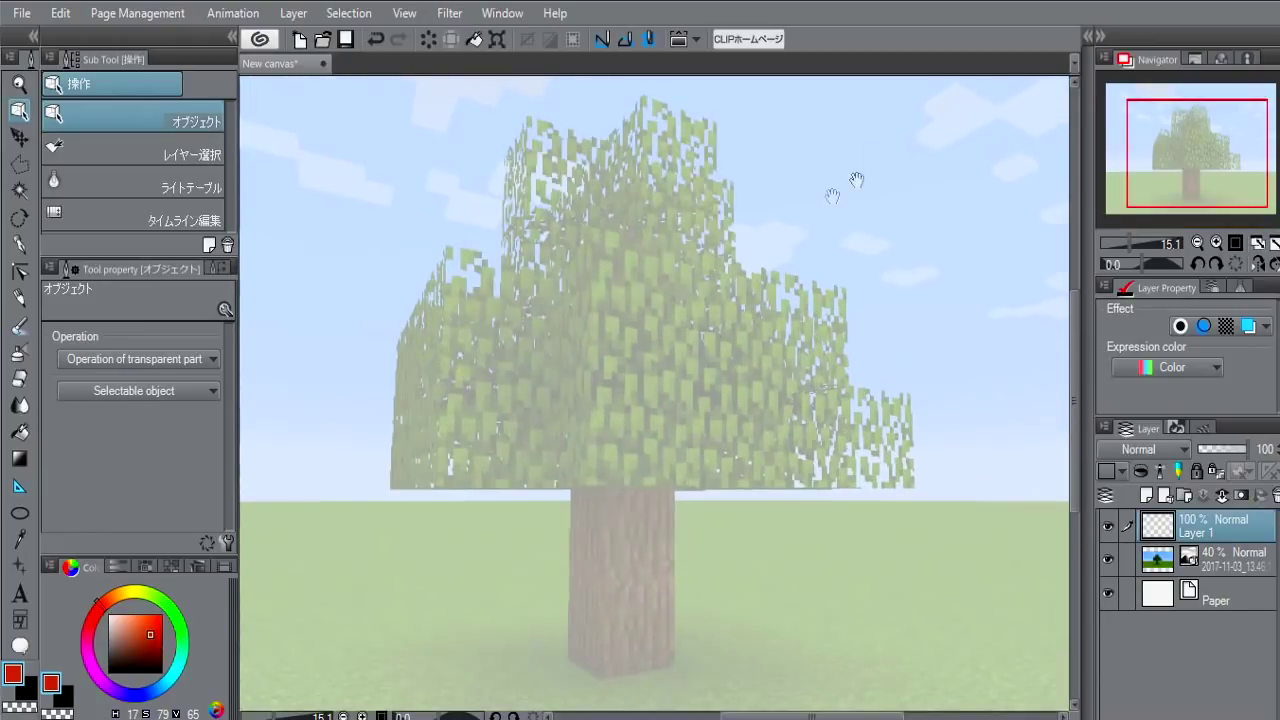
left_click_drag(857, 180, 763, 251)
left_click_drag(829, 329, 753, 295)
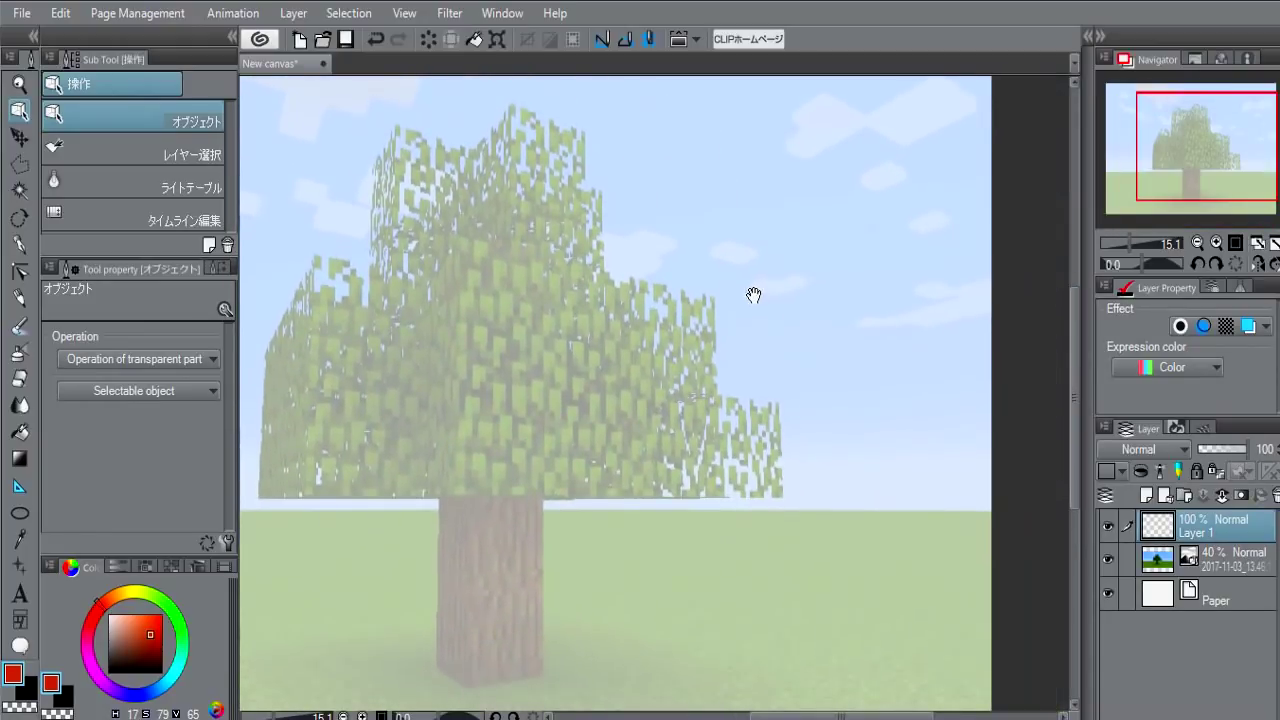
left_click(1106, 557)
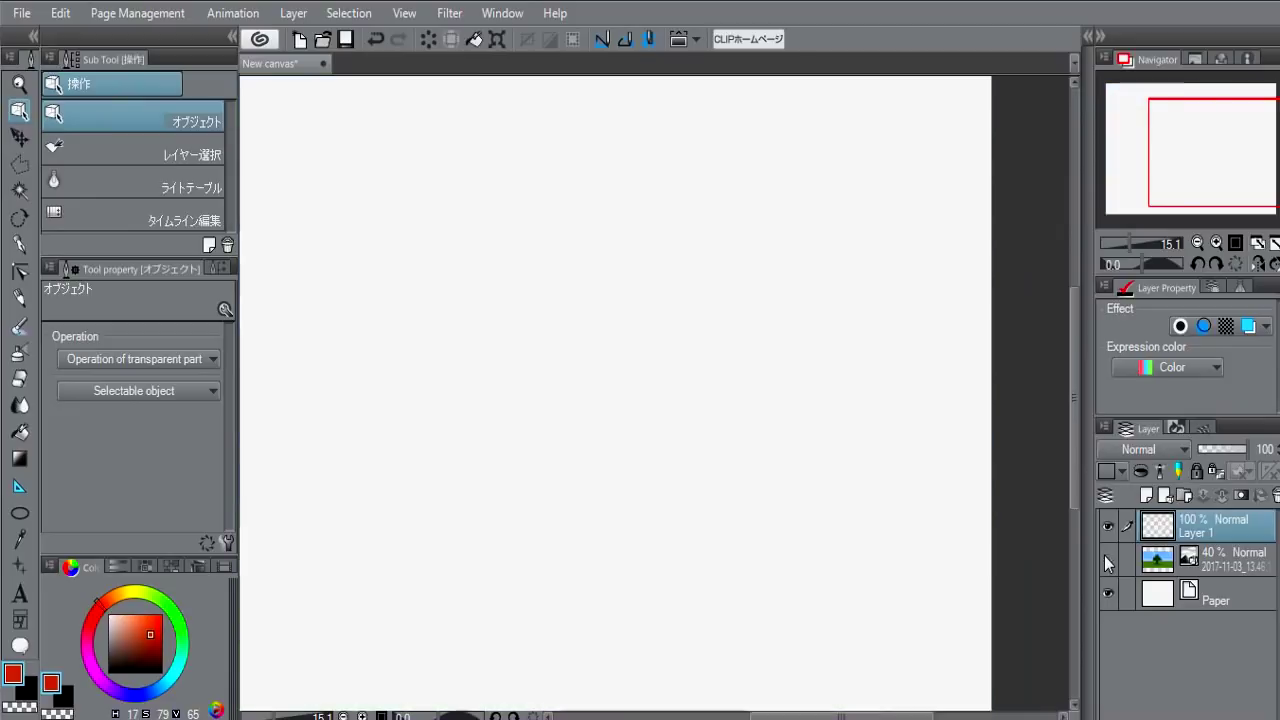
left_click_drag(541, 360, 654, 371)
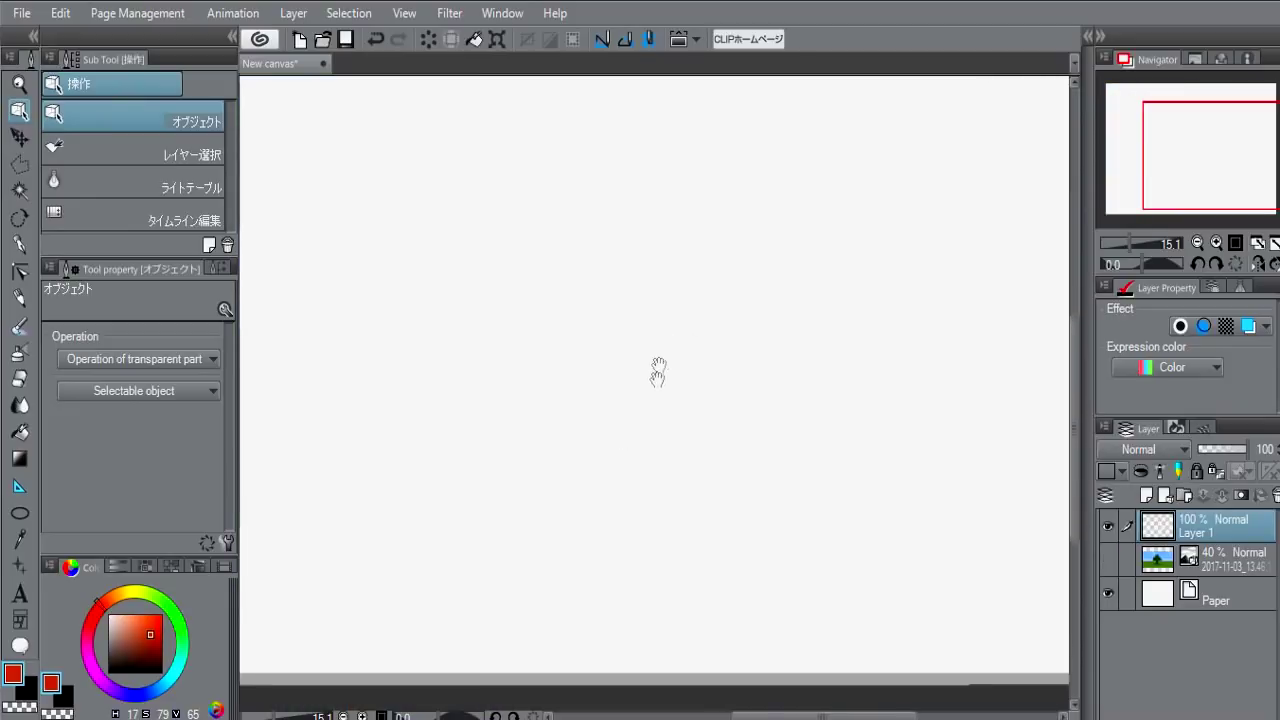
- With the round pen, draw a black rectangle over the canopy's front face, redoing rejected lines
key("p")
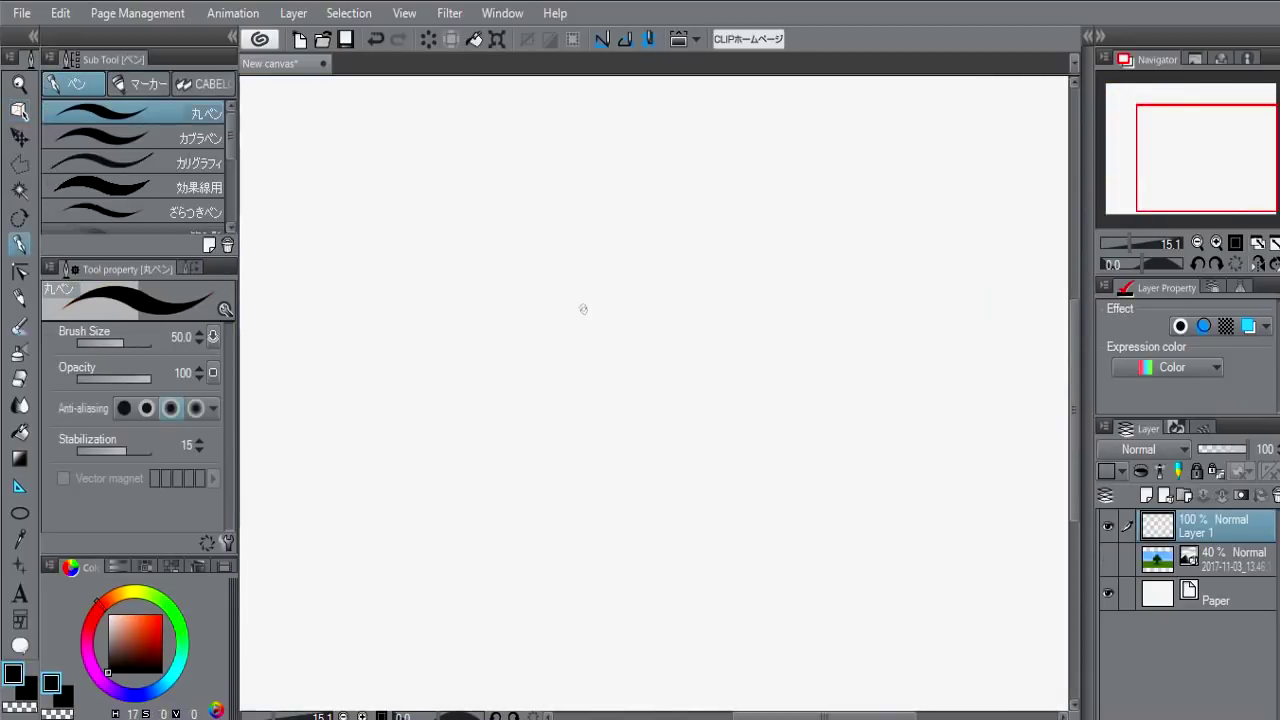
mouse_move(617, 341)
left_mouse_down()
mouse_move(588, 349)
mouse_move(620, 323)
mouse_move(552, 302)
left_mouse_up()
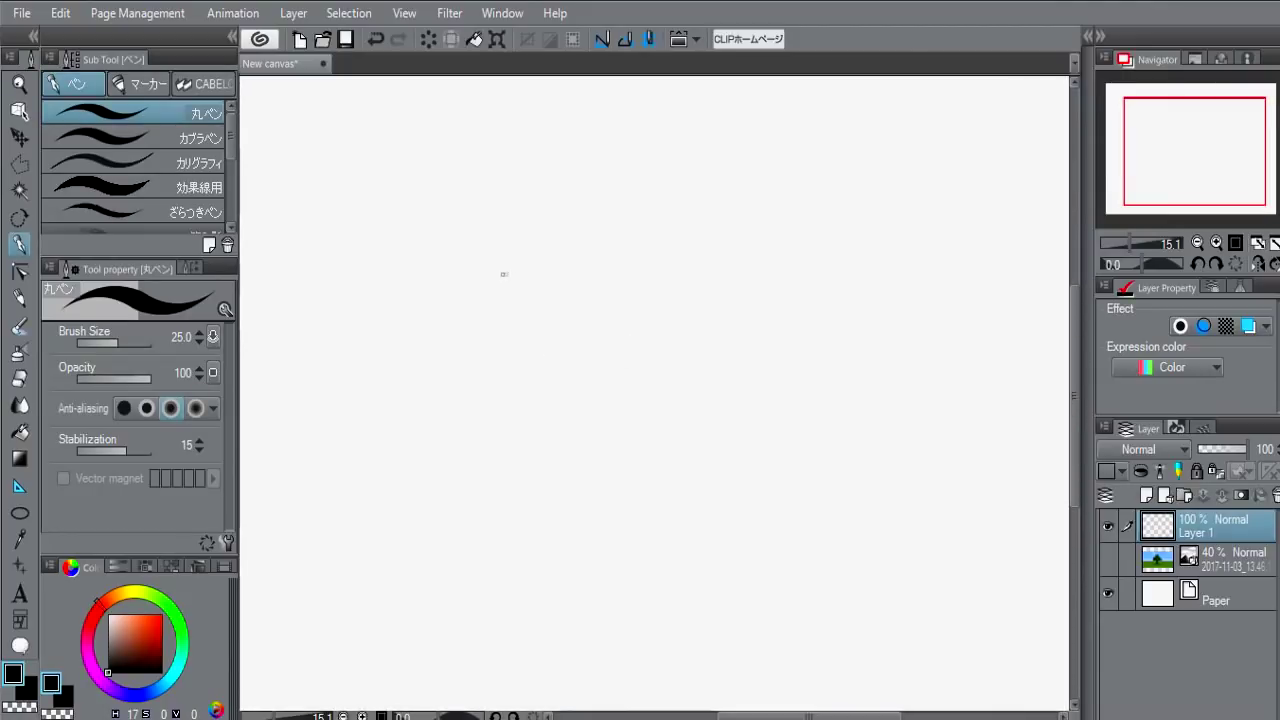
left_click_drag(496, 272, 661, 260)
mouse_move(496, 273)
left_mouse_down()
mouse_move(562, 369)
mouse_move(661, 261)
left_mouse_up()
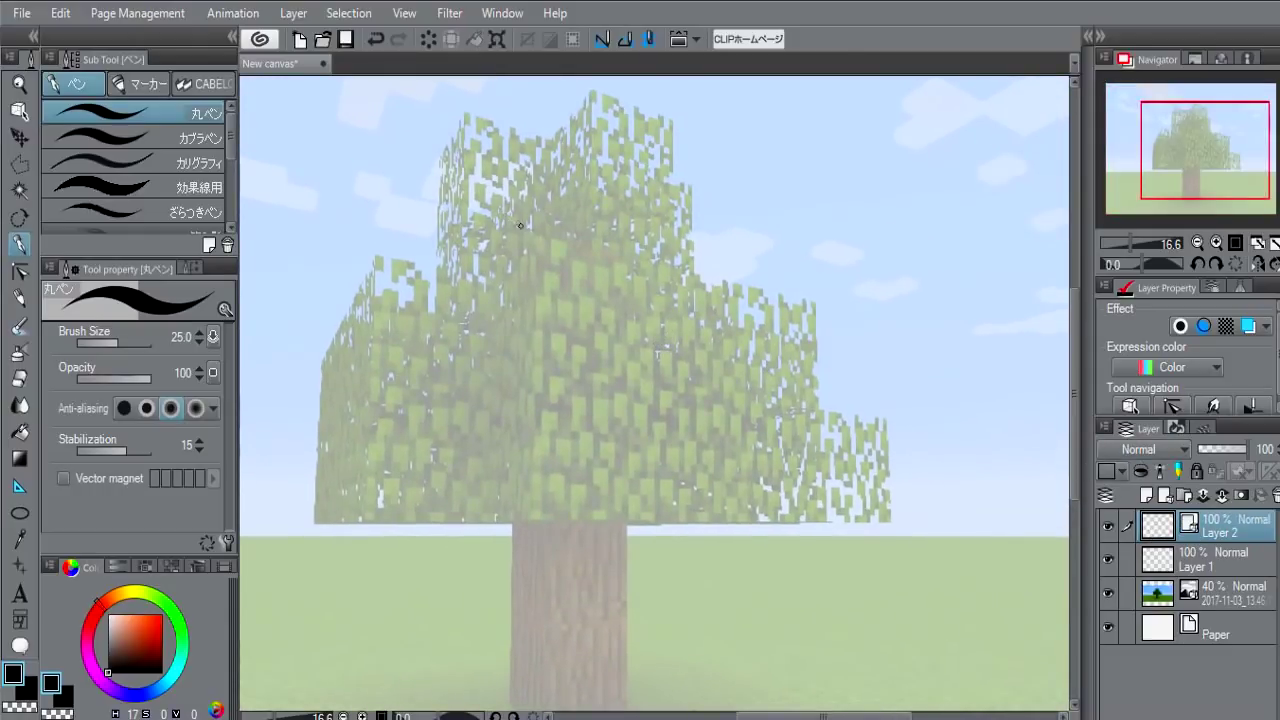
key("ctrl+z")
left_click_drag(520, 226, 776, 291)
key("ctrl+z")
left_click_drag(540, 355, 744, 379)
key("ctrl+z")
scroll(640, 360, "up", 3)
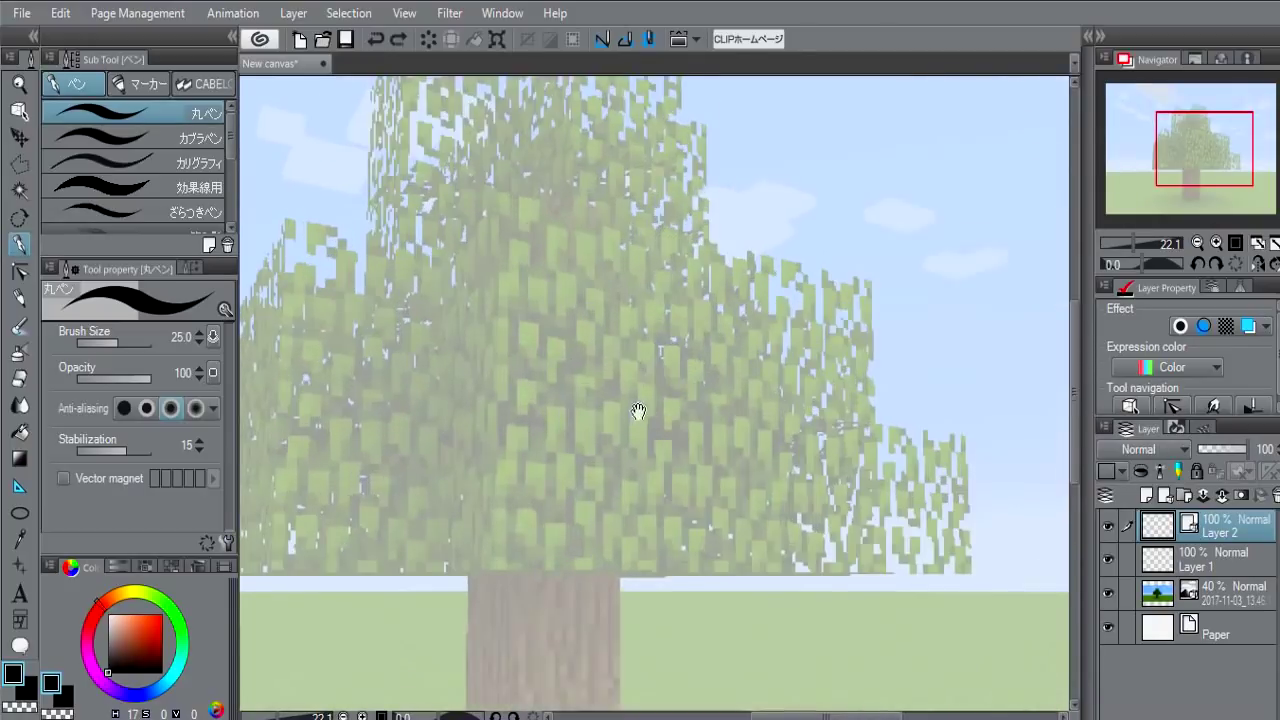
left_click_drag(590, 318, 776, 346)
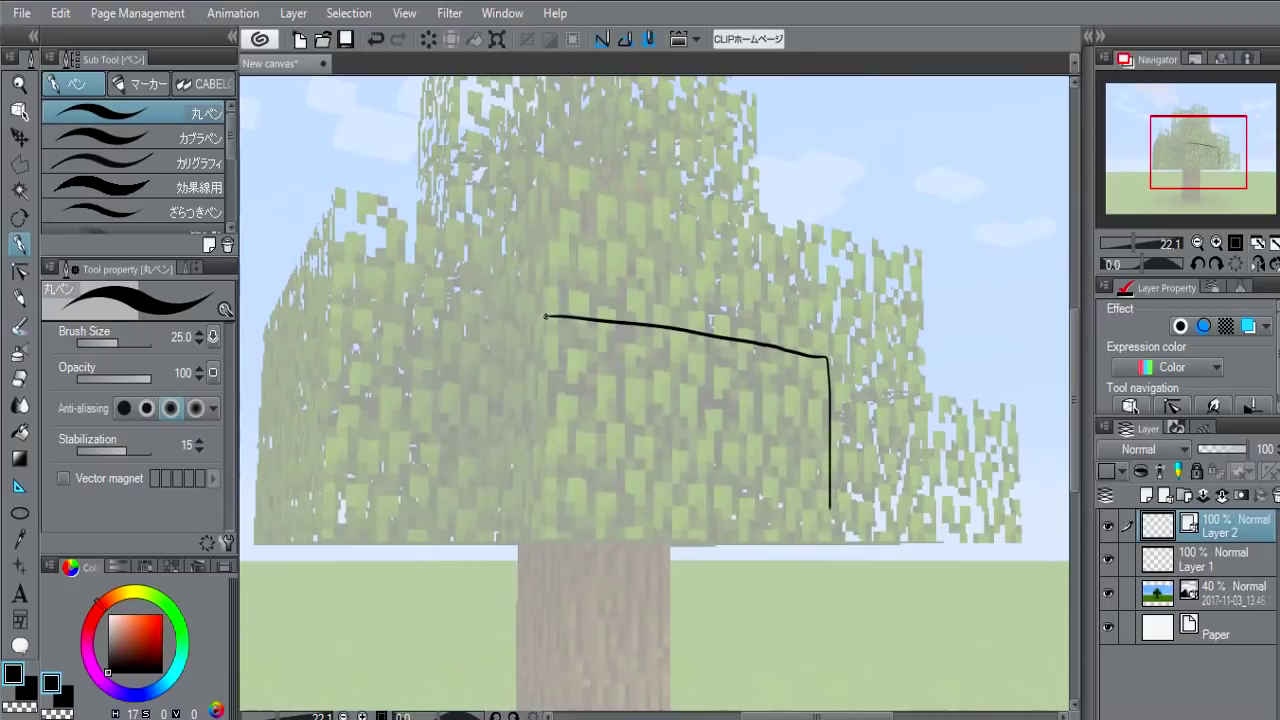
left_click_drag(545, 318, 780, 545)
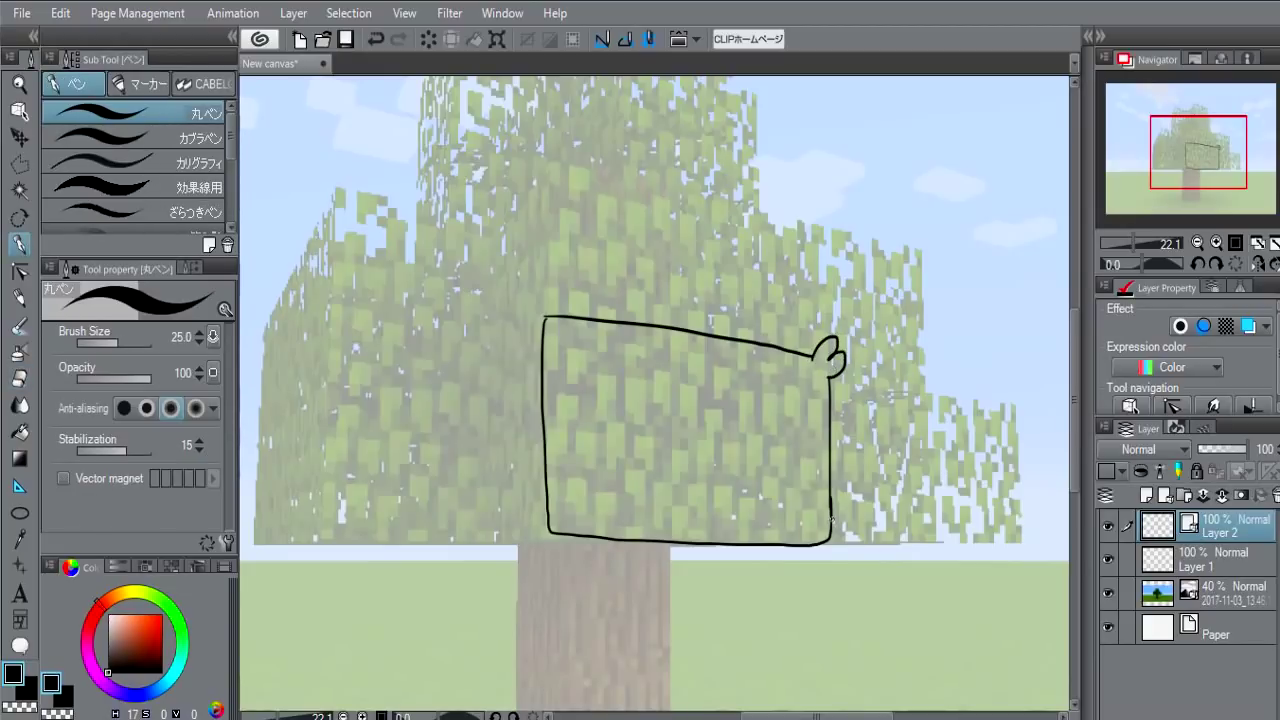
- Add curled tufts to the front box's corners and raise line stabilization to 80
key("e")
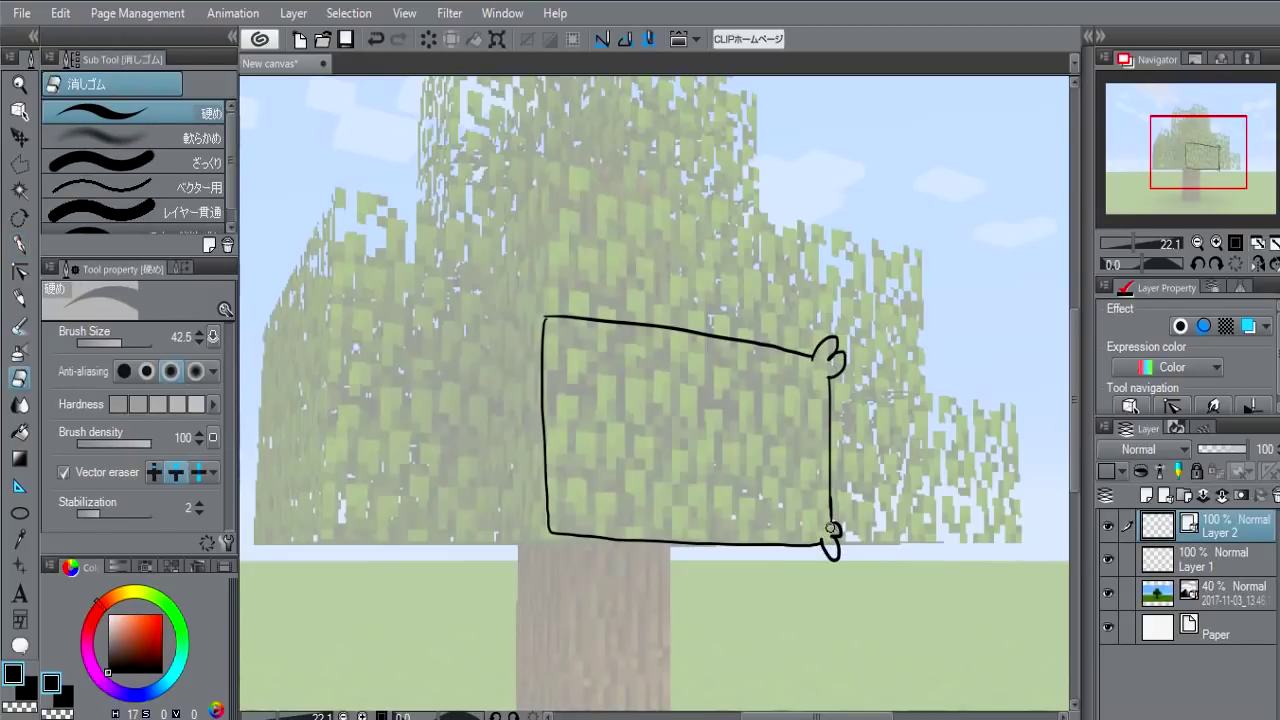
key("p")
left_click_drag(544, 318, 522, 322)
left_click_drag(548, 530, 542, 546)
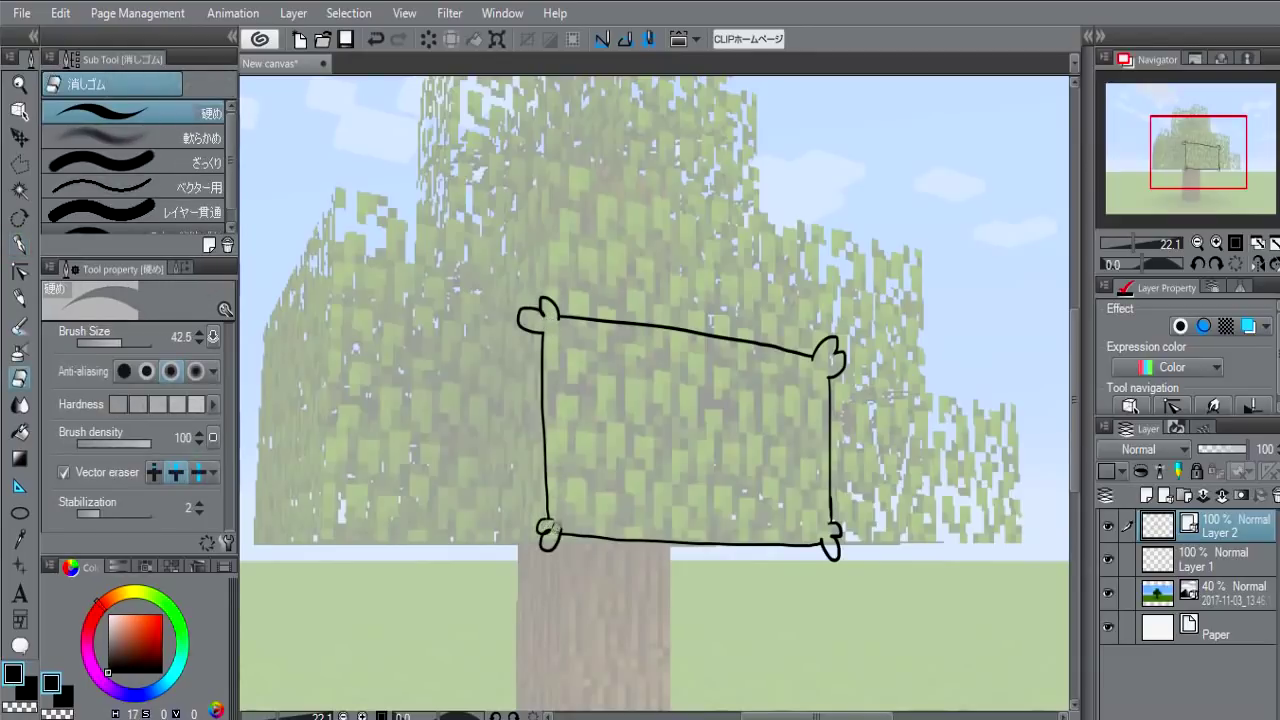
left_click(143, 450)
- Outline the upper canopy box with curled top corners
left_click_drag(545, 238, 511, 356)
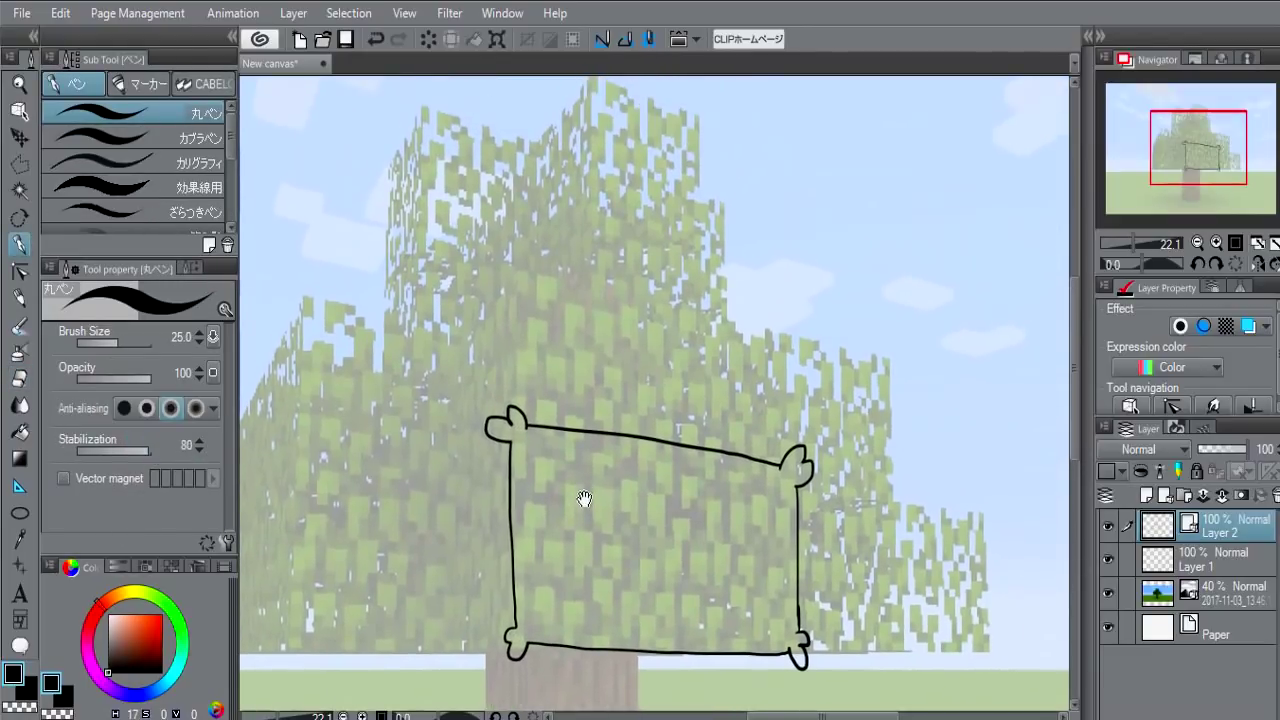
left_click_drag(513, 286, 511, 422)
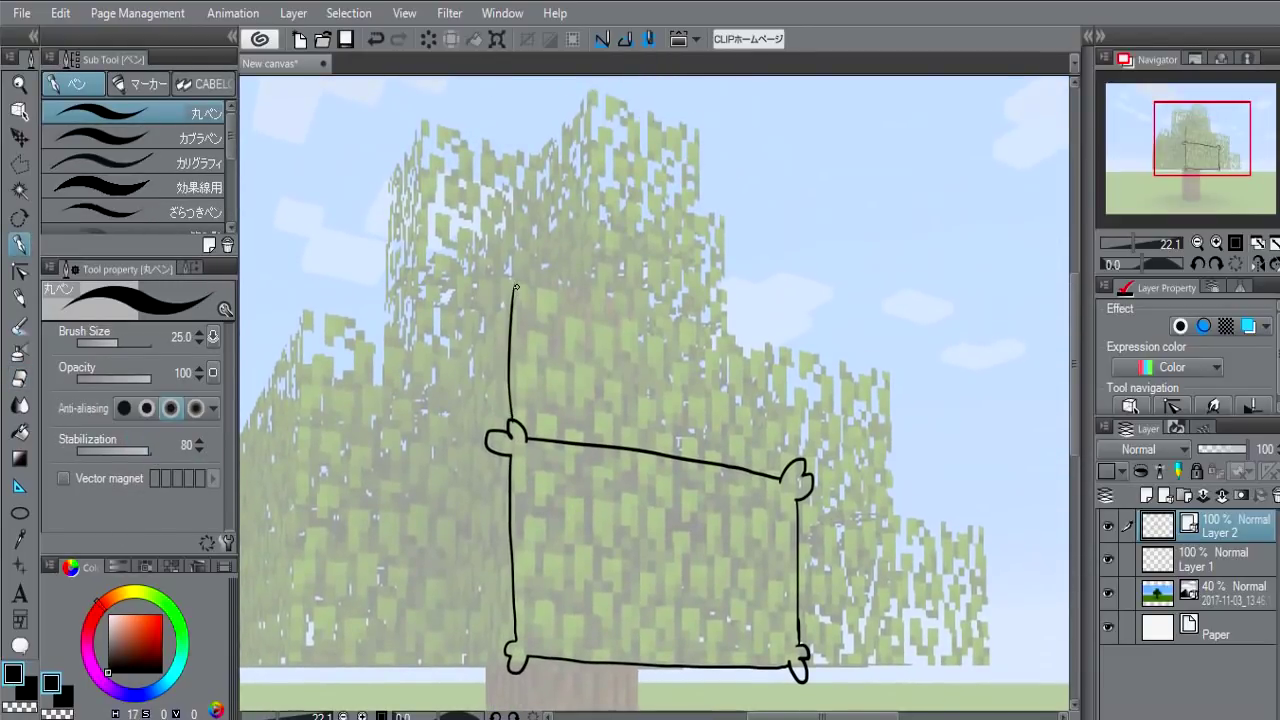
mouse_move(597, 288)
left_mouse_down()
mouse_move(829, 350)
mouse_move(795, 330)
mouse_move(800, 350)
left_mouse_up()
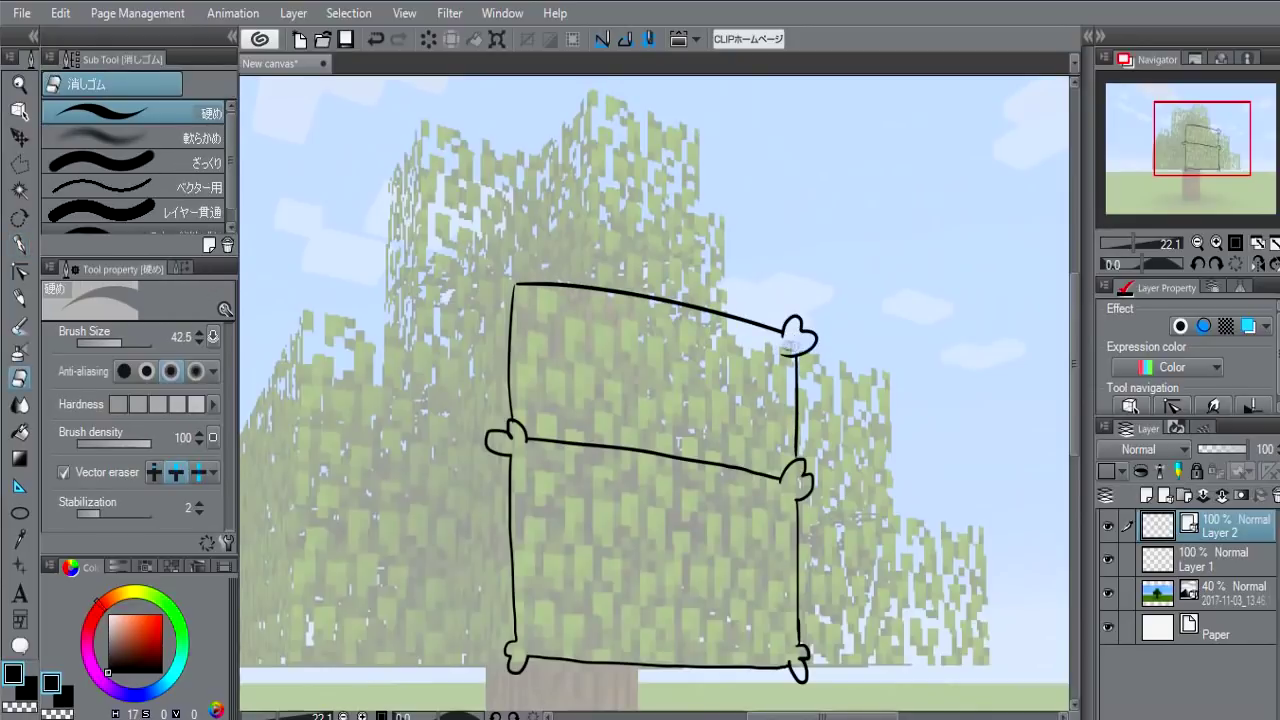
left_click_drag(800, 412, 795, 450)
left_click_drag(525, 284, 512, 298)
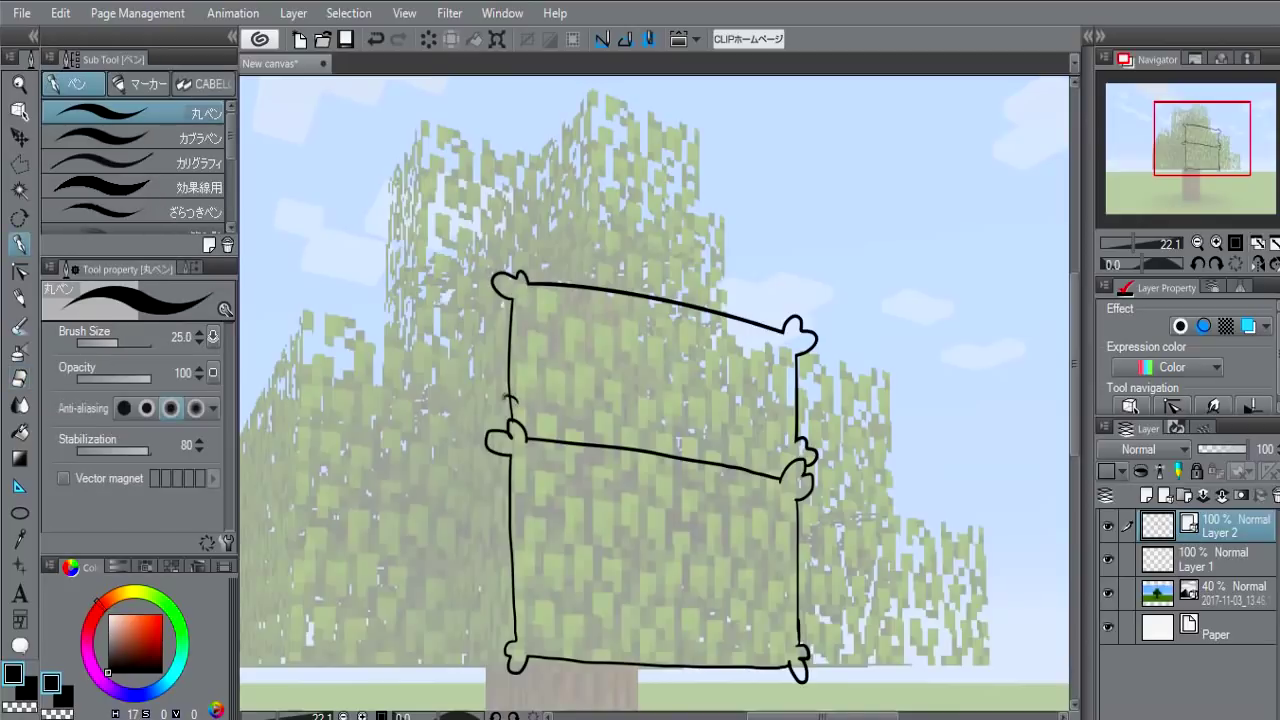
key("e")
key("p")
mouse_move(845, 355)
left_mouse_down()
mouse_move(695, 260)
mouse_move(738, 285)
mouse_move(737, 385)
left_mouse_up()
key("ctrl+z")
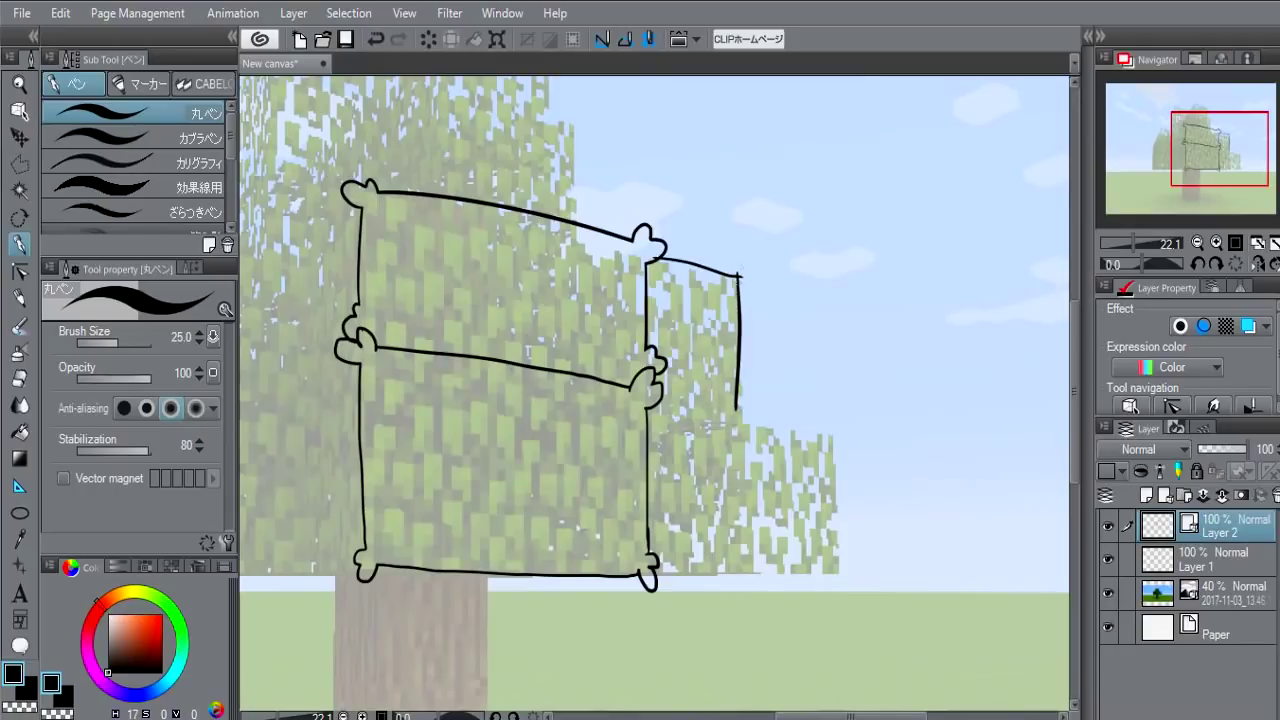
left_click_drag(724, 282, 742, 288)
- Outline the smaller lower-right side box with curled corners and a redrawn divider
mouse_move(648, 421)
left_mouse_down()
mouse_move(740, 418)
mouse_move(748, 545)
mouse_move(838, 576)
left_mouse_up()
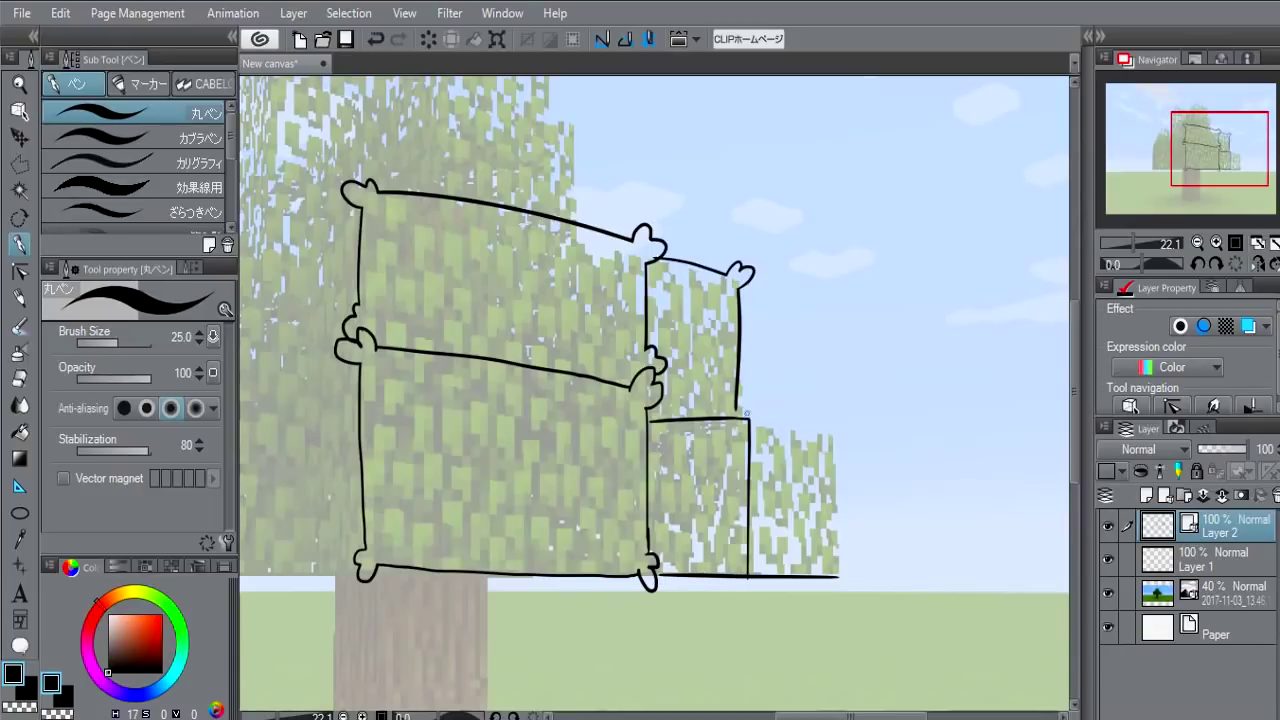
left_click_drag(835, 470, 836, 576)
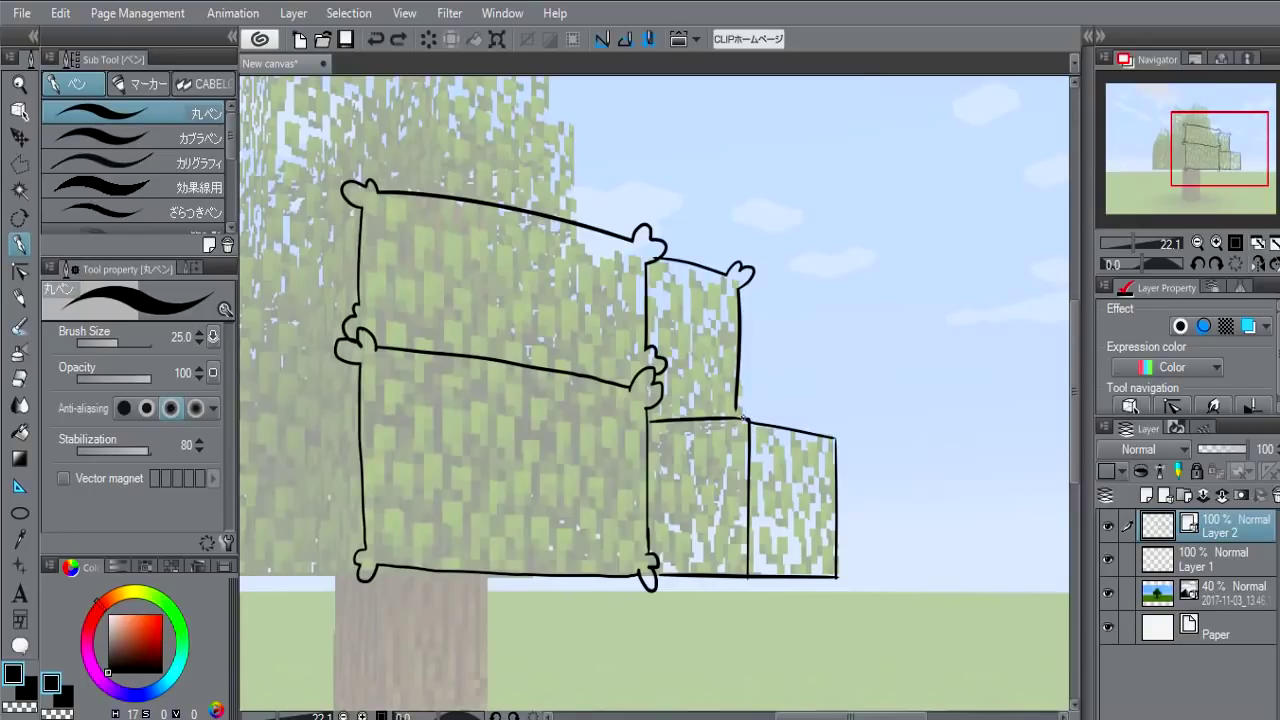
left_click_drag(740, 420, 846, 428)
left_click_drag(830, 576, 842, 582)
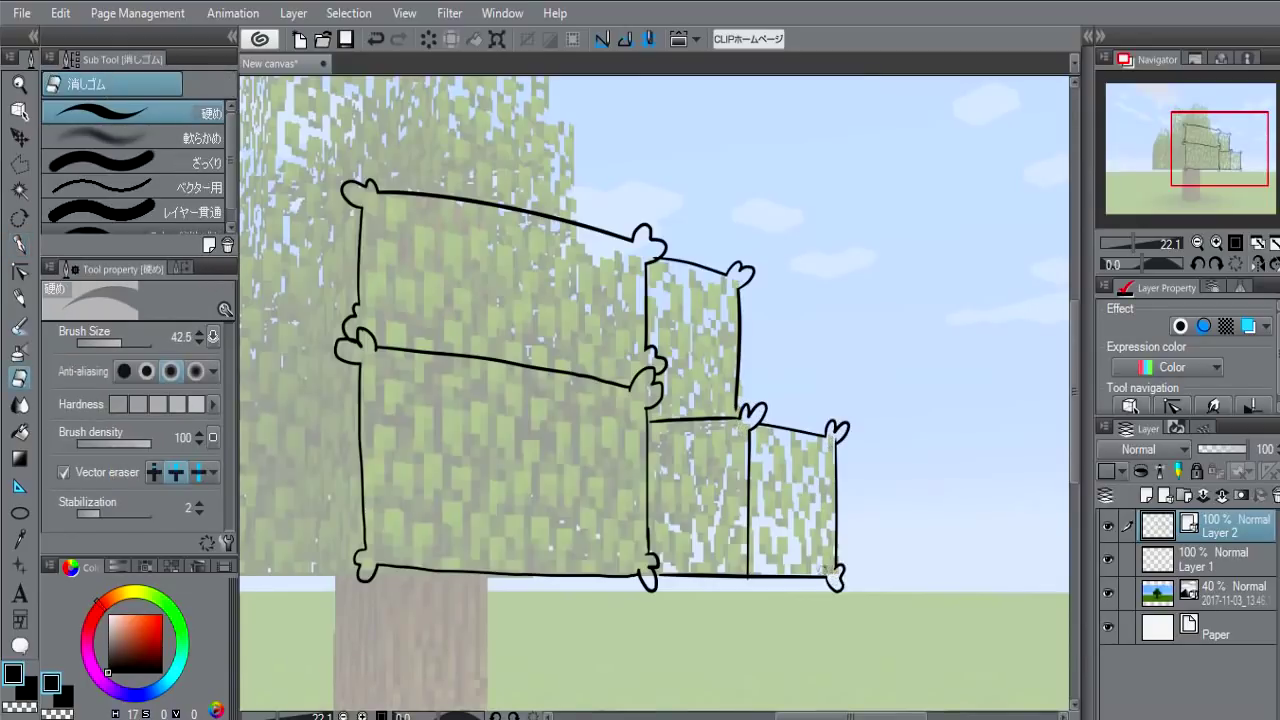
left_click_drag(748, 470, 748, 578)
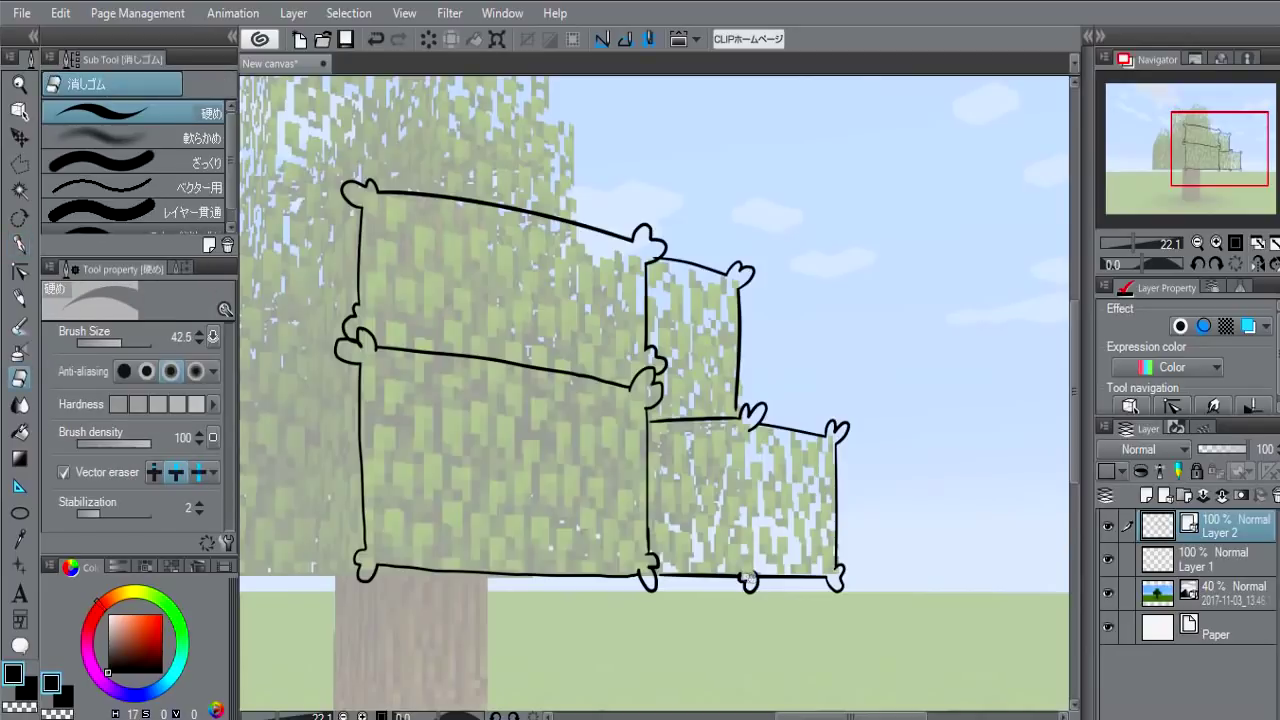
key("p")
left_click_drag(741, 424, 741, 572)
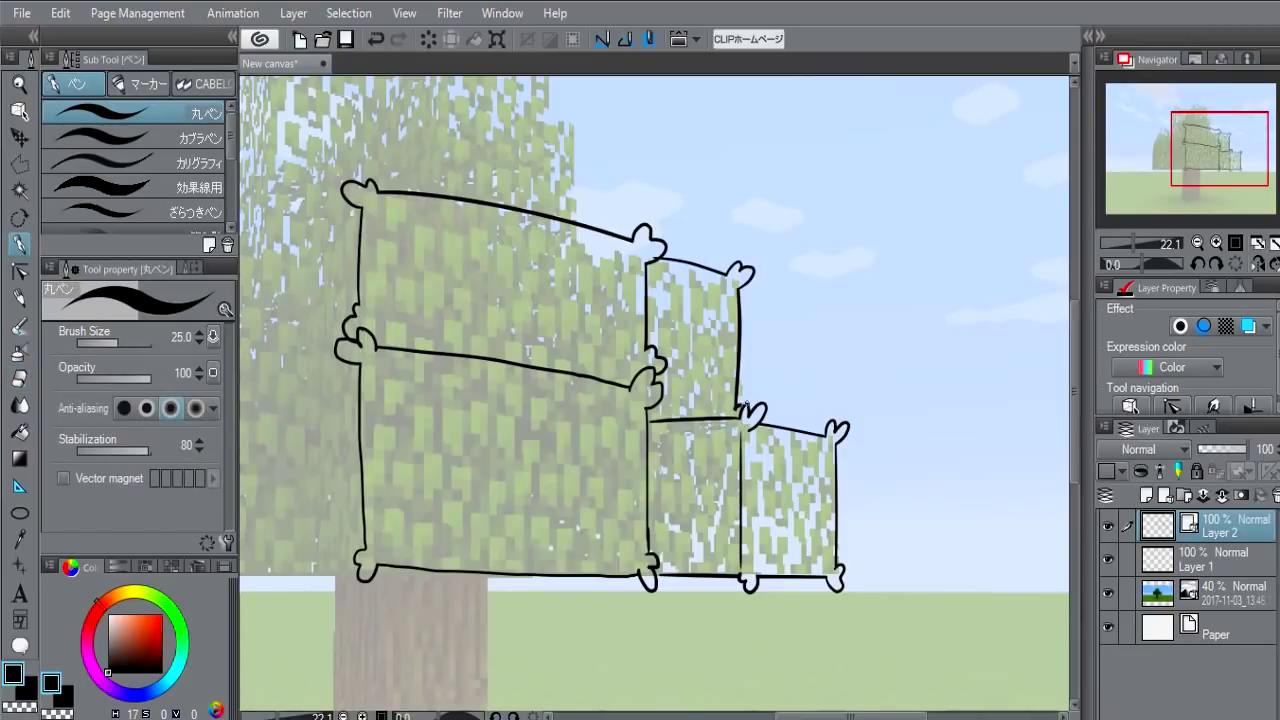
- Draw the canopy box's left side face with curls at its left corners
mouse_move(666, 424)
left_mouse_down()
mouse_move(727, 408)
mouse_move(817, 502)
mouse_move(1047, 490)
left_mouse_up()
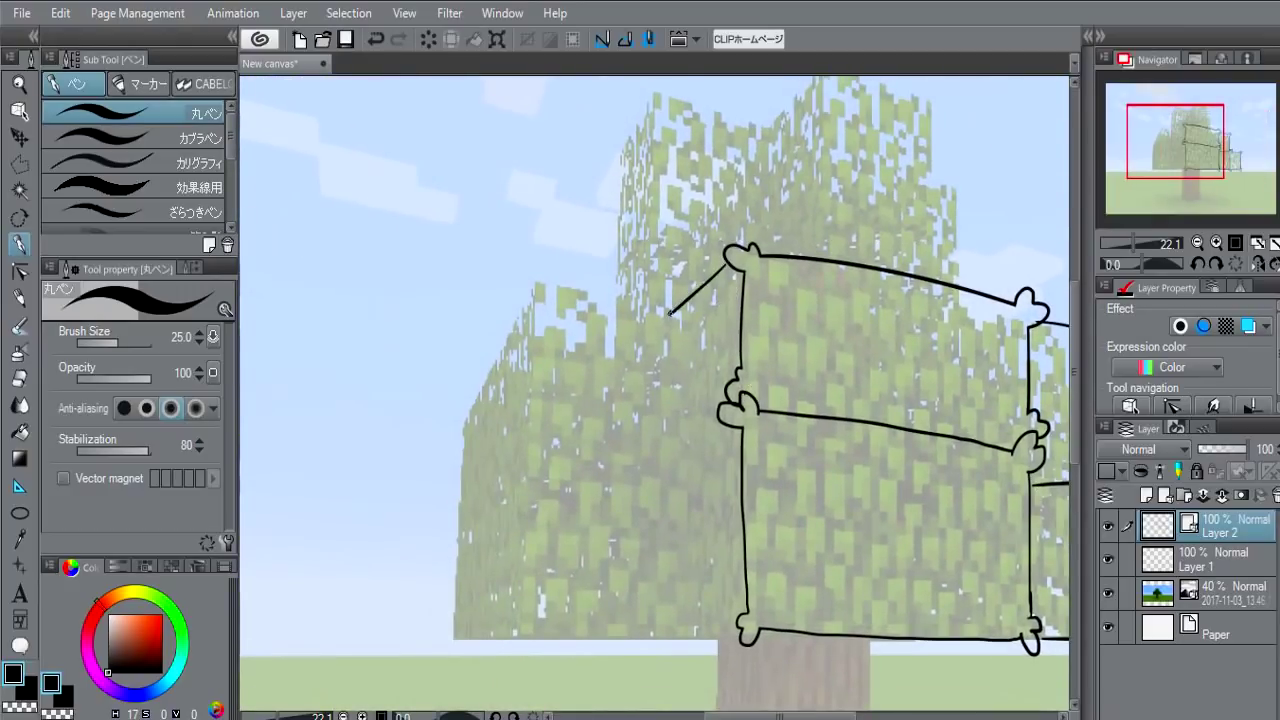
left_click_drag(669, 314, 740, 630)
mouse_move(716, 418)
left_mouse_down()
mouse_move(676, 432)
mouse_move(684, 452)
left_mouse_up()
left_click_drag(670, 316, 682, 334)
left_click_drag(687, 623, 700, 534)
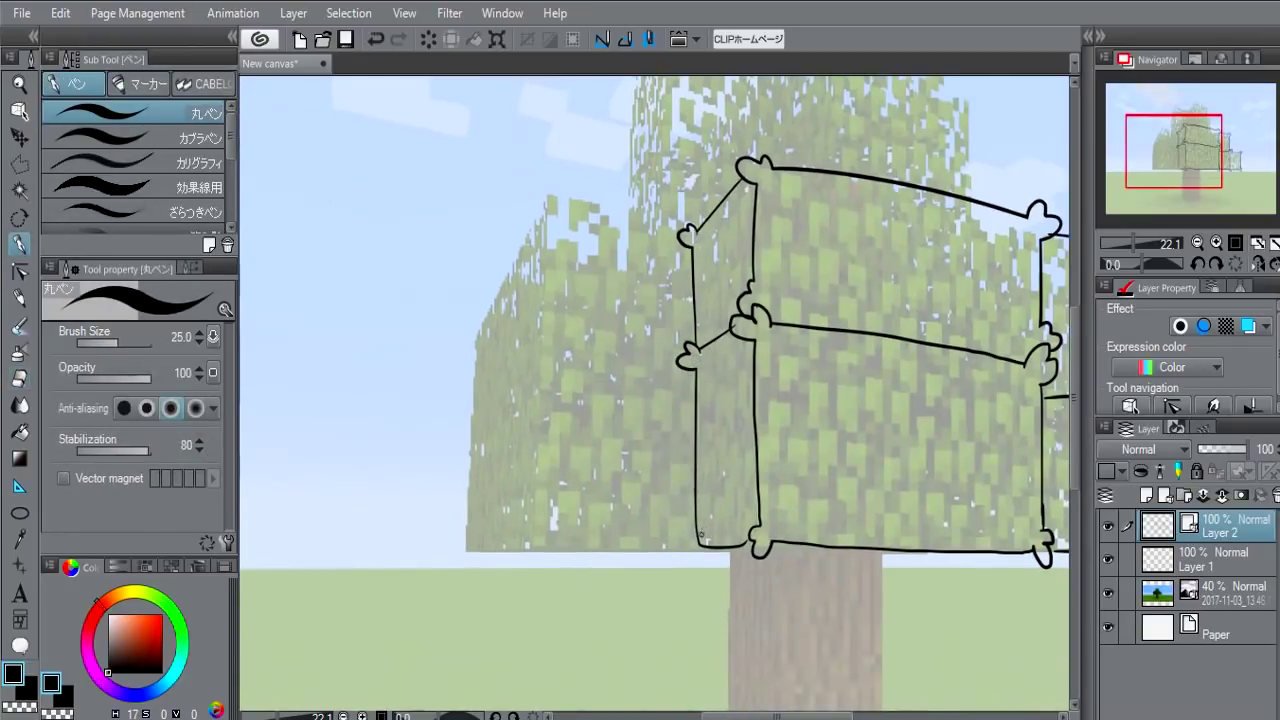
- Outline the treetop cubes' edges, including the left treetop cube
mouse_move(946, 319)
left_mouse_down()
mouse_move(757, 383)
mouse_move(746, 509)
mouse_move(732, 402)
left_mouse_up()
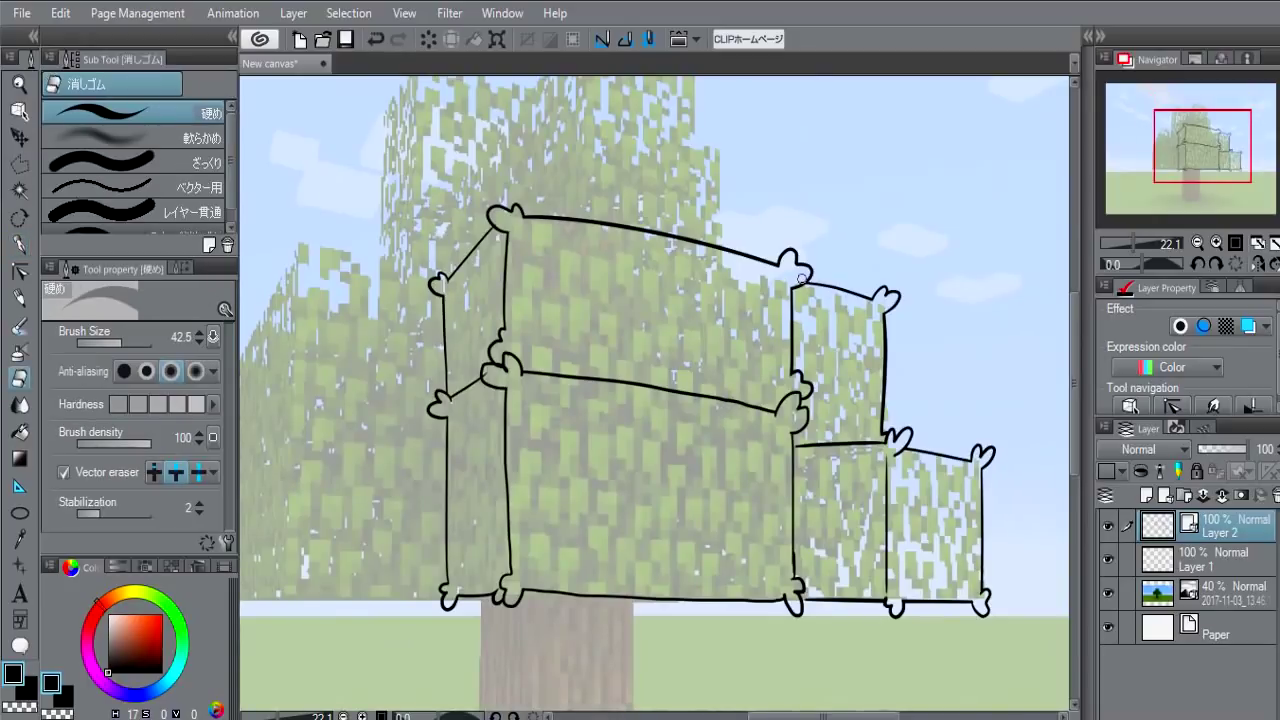
left_click_drag(629, 187, 684, 377)
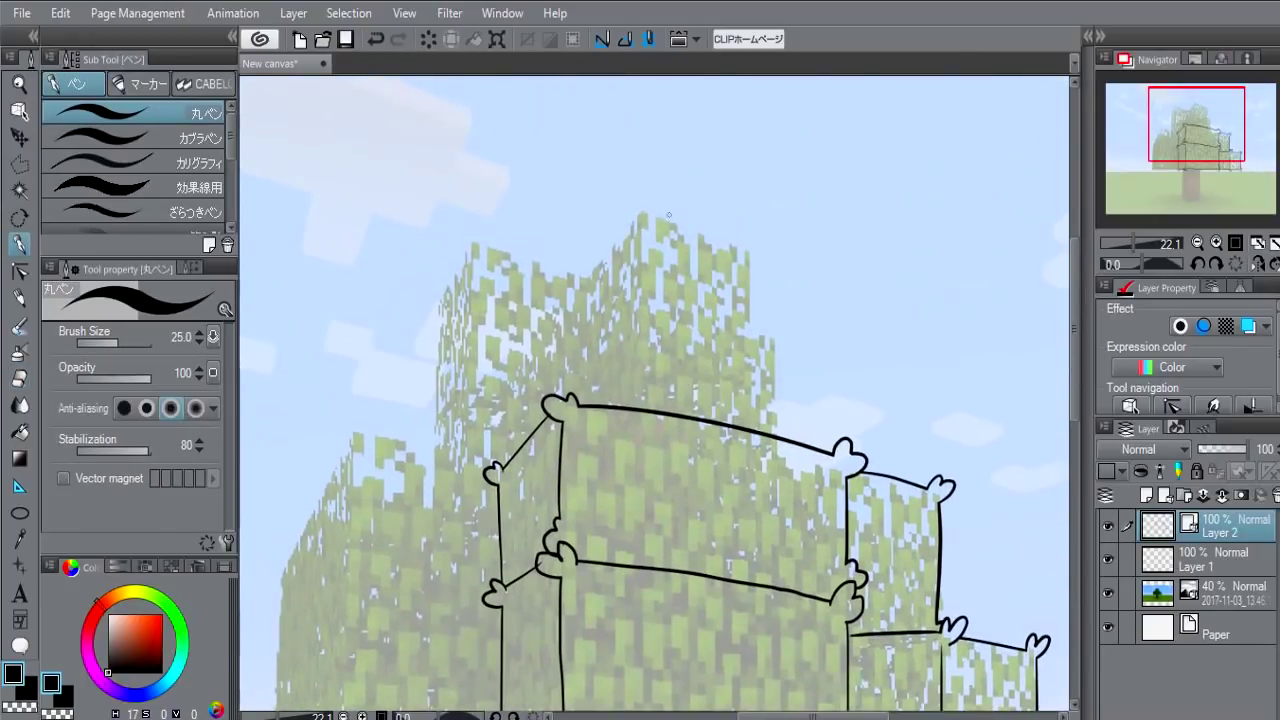
mouse_move(670, 219)
left_mouse_down()
mouse_move(760, 251)
mouse_move(743, 446)
left_mouse_up()
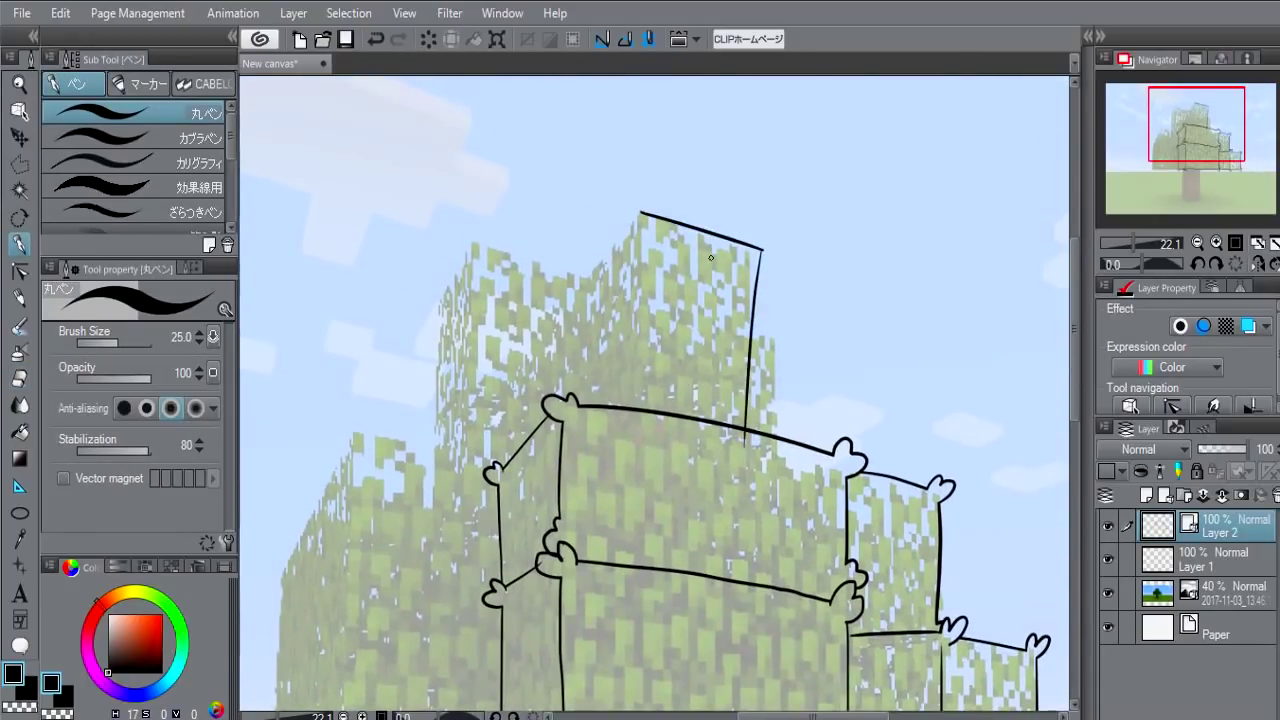
mouse_move(638, 214)
left_mouse_down()
mouse_move(622, 407)
mouse_move(567, 396)
left_mouse_up()
mouse_move(572, 290)
left_mouse_down()
mouse_move(432, 315)
mouse_move(438, 415)
mouse_move(490, 460)
left_mouse_up()
left_click_drag(475, 252, 476, 400)
left_click_drag(436, 432, 548, 420)
- Tidy the treetop cube corners and add curls at the top-right and left corners
key("e")
left_click_drag(636, 214, 650, 210)
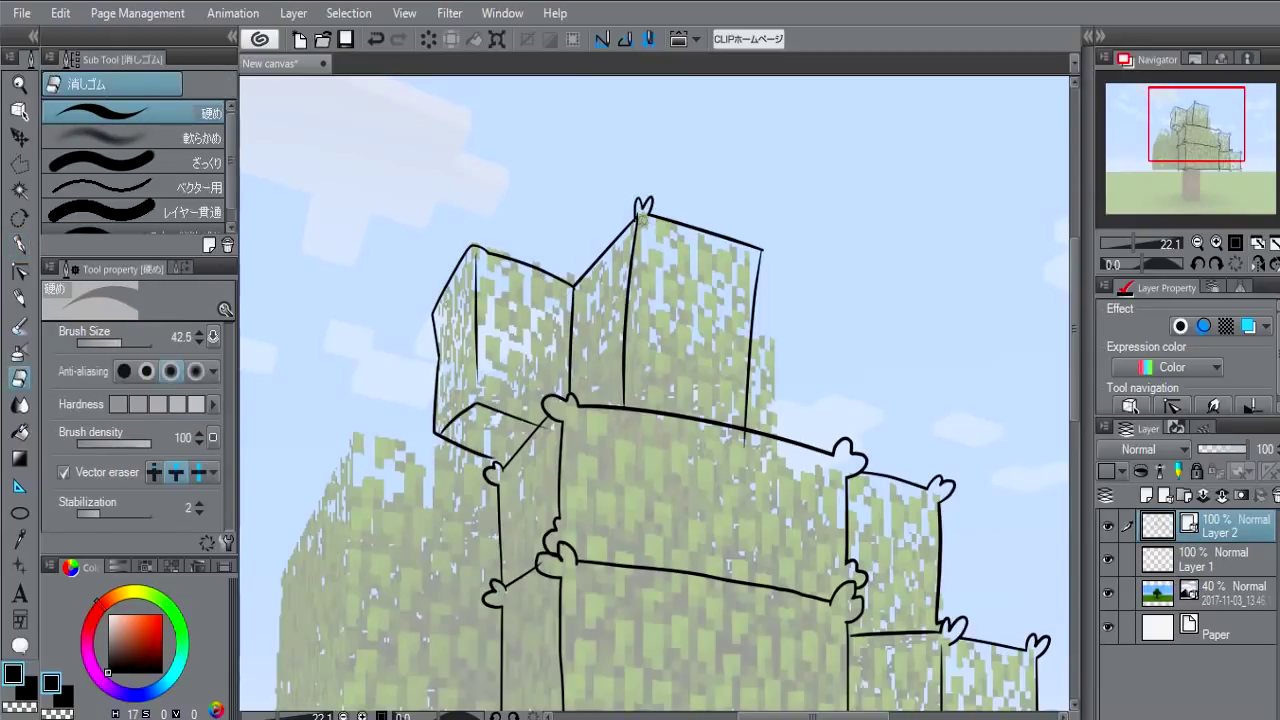
key("p")
left_click_drag(752, 248, 770, 258)
key("e")
key("p")
key("e")
key("p")
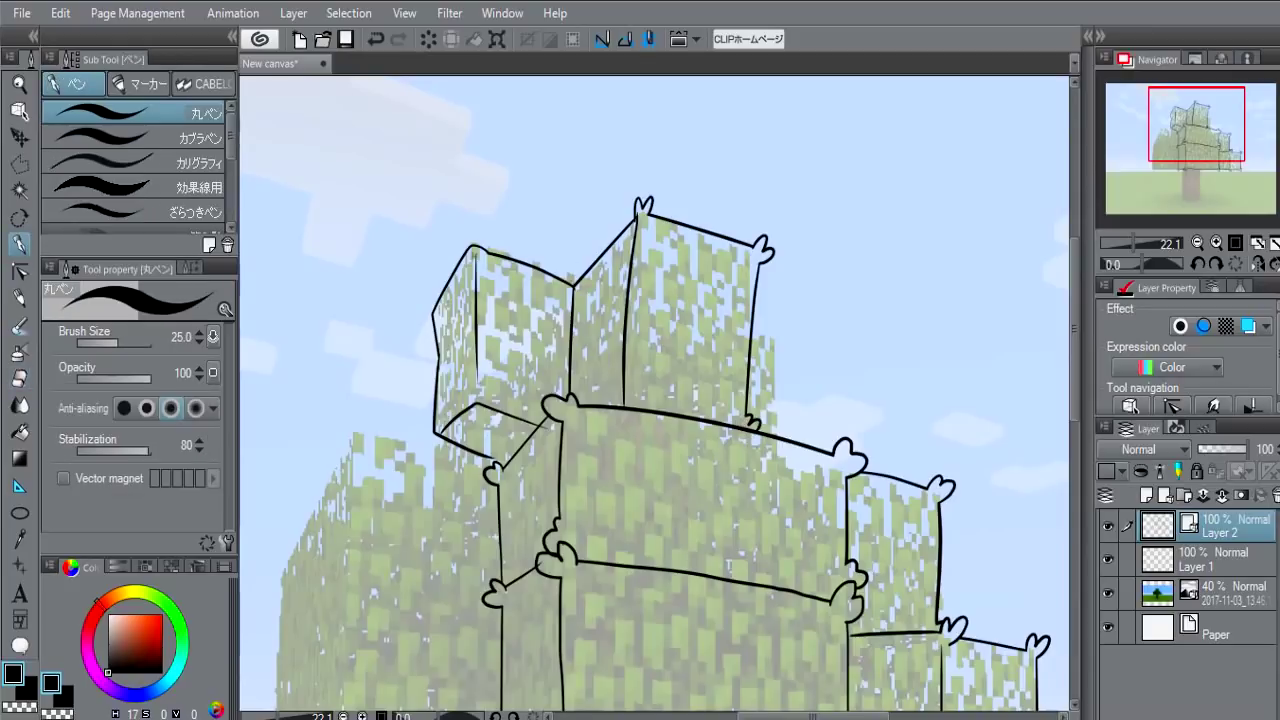
left_click_drag(466, 250, 480, 236)
key("e")
key("p")
left_click_drag(422, 320, 432, 306)
key("e")
mouse_move(430, 440)
left_mouse_down()
mouse_move(446, 420)
mouse_move(364, 454)
left_mouse_up()
key("p")
- Draw the upper-left block's vertical edge and bottom edge, undoing stray strokes
left_click_drag(560, 400, 510, 295)
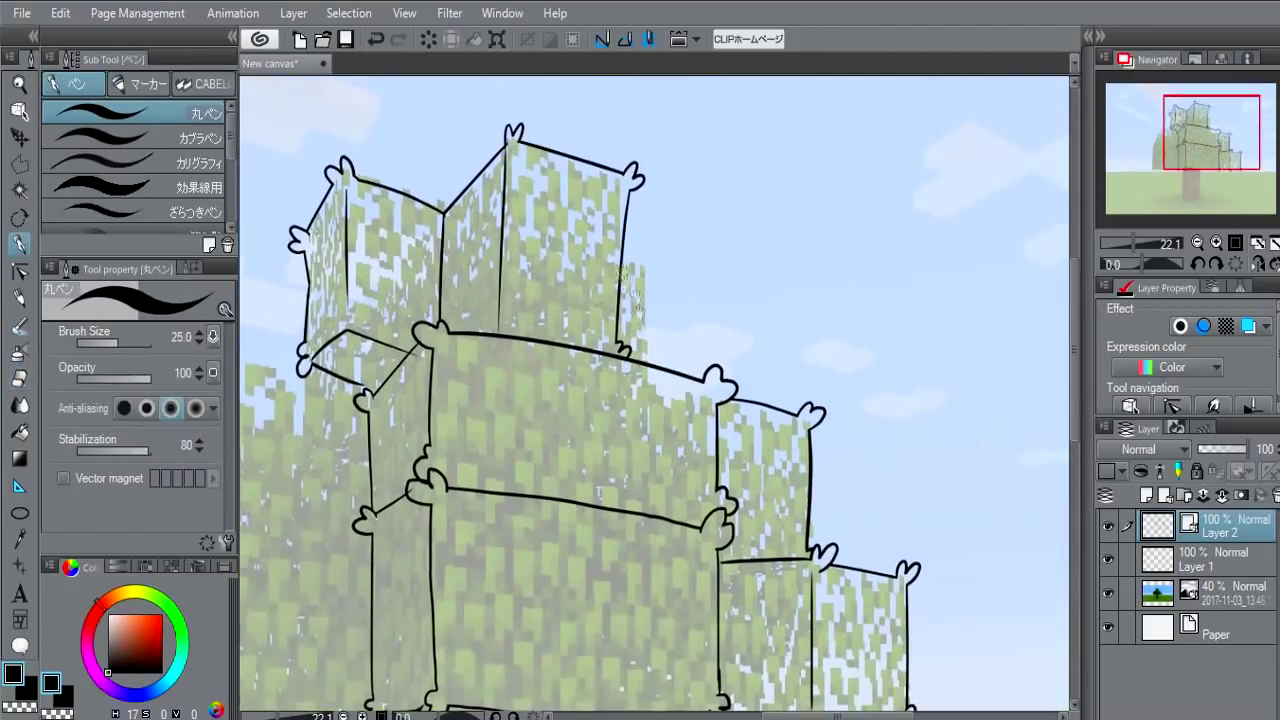
mouse_move(612, 262)
left_mouse_down()
mouse_move(650, 268)
mouse_move(636, 388)
left_mouse_up()
key("e")
left_click_drag(400, 500, 858, 284)
key("p")
mouse_move(690, 134)
left_mouse_down()
mouse_move(632, 222)
mouse_move(640, 490)
left_mouse_up()
key("ctrl+z")
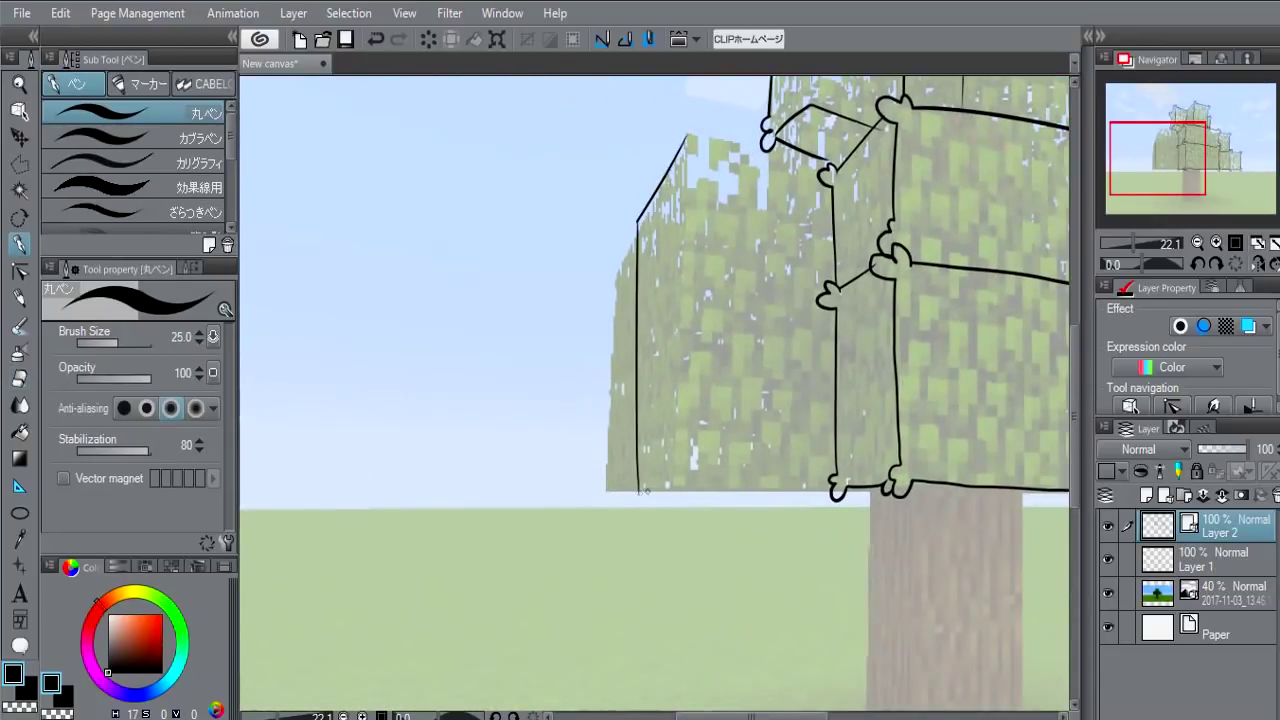
left_click_drag(686, 144, 680, 444)
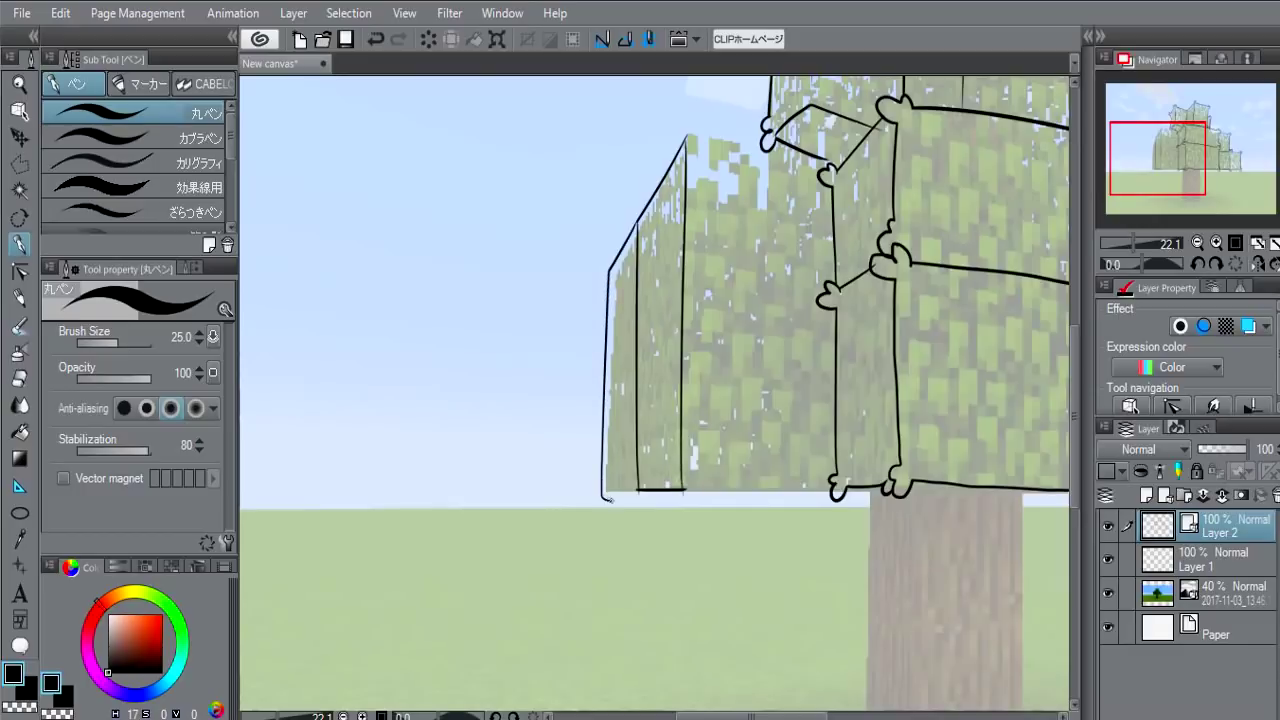
left_click_drag(594, 491, 642, 491)
key("e")
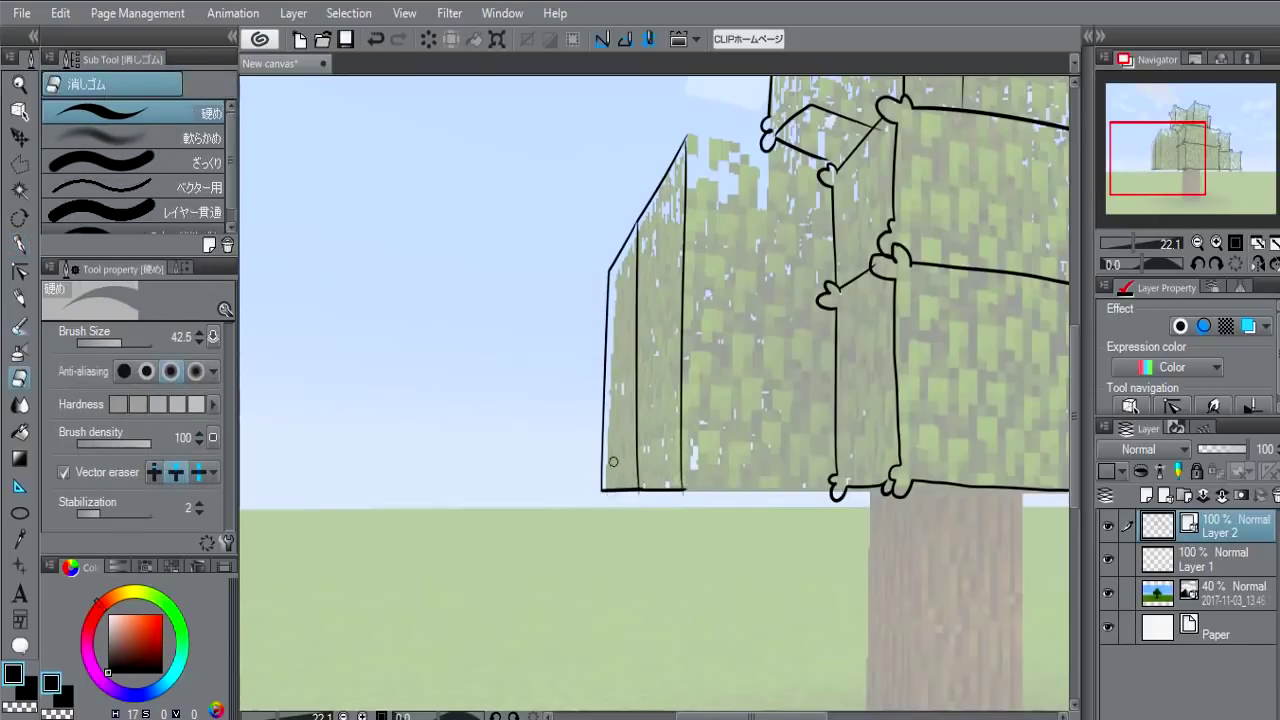
key("p")
left_click_drag(600, 387, 648, 377)
key("ctrl+z")
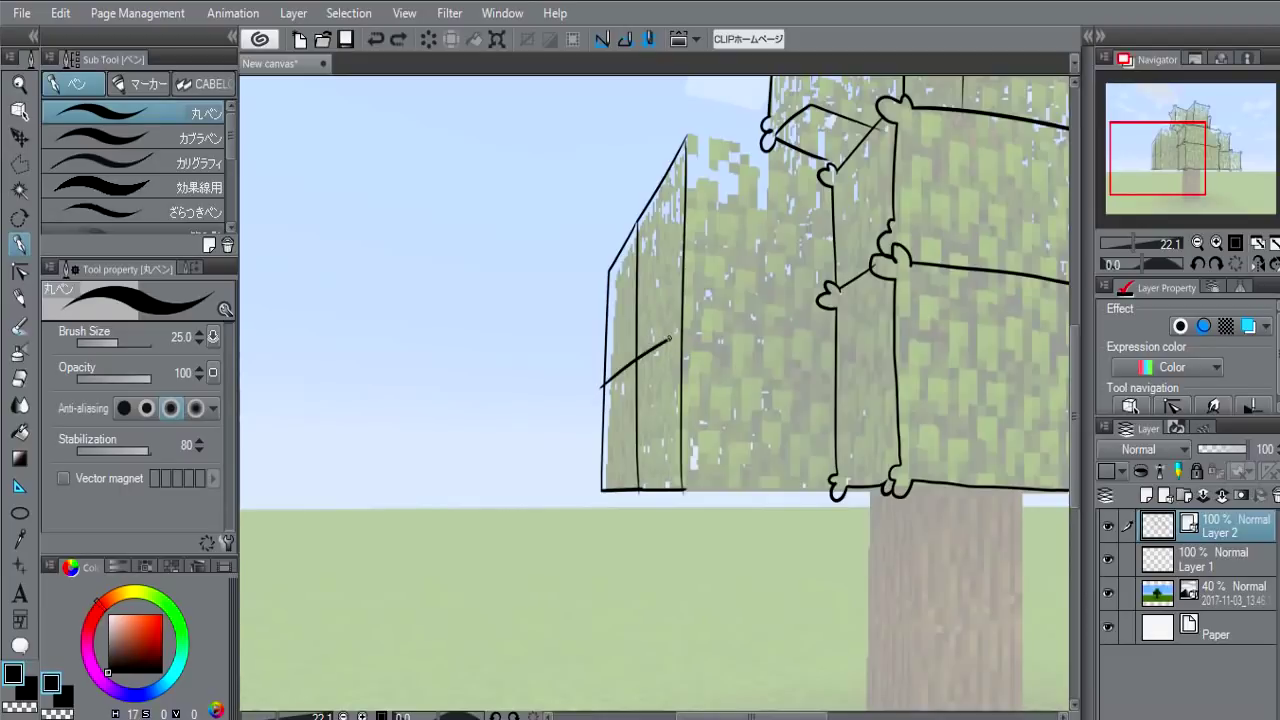
- Add curls to the left block's corners and draw its vertical dividing line
left_click_drag(717, 420, 713, 480)
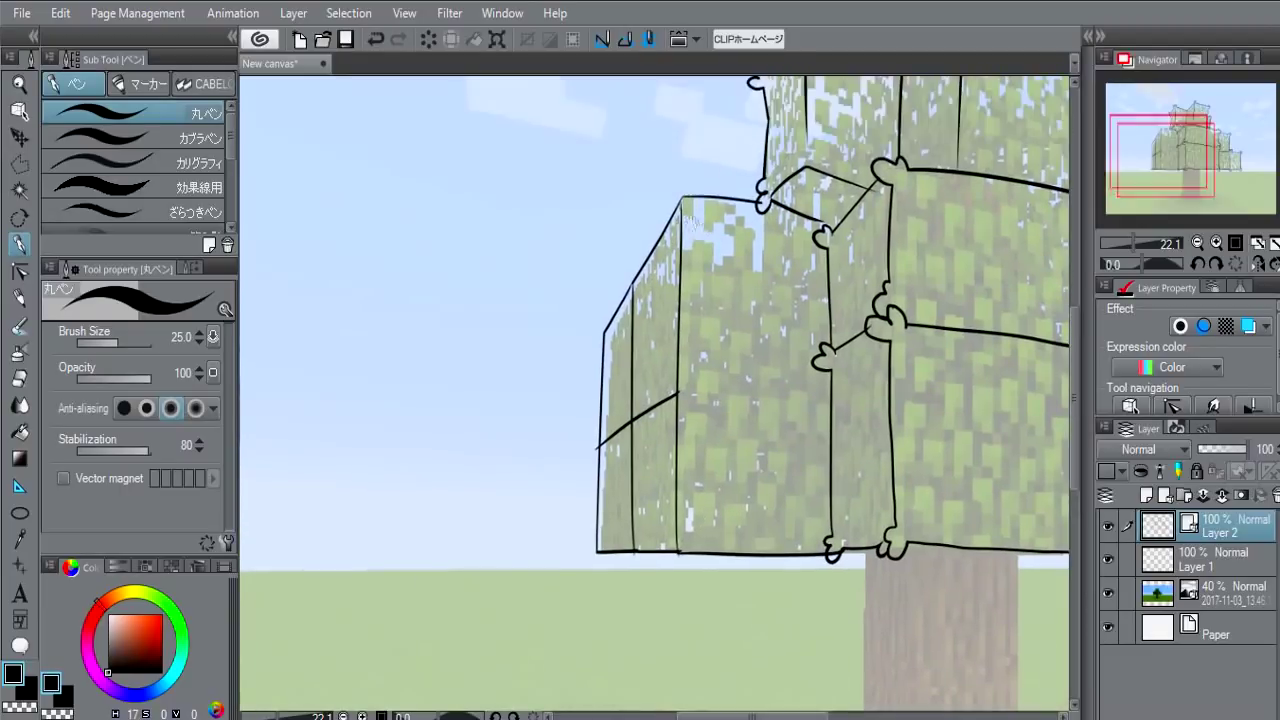
left_click_drag(598, 325, 602, 338)
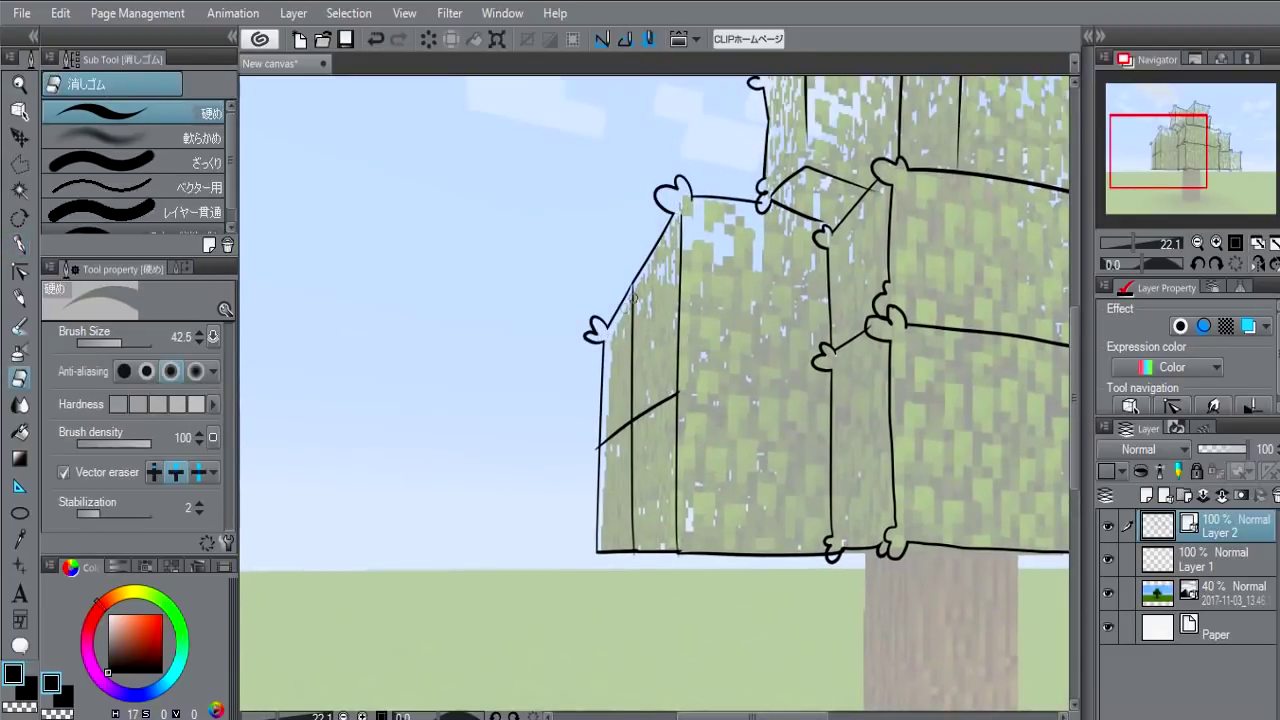
key("e")
key("p")
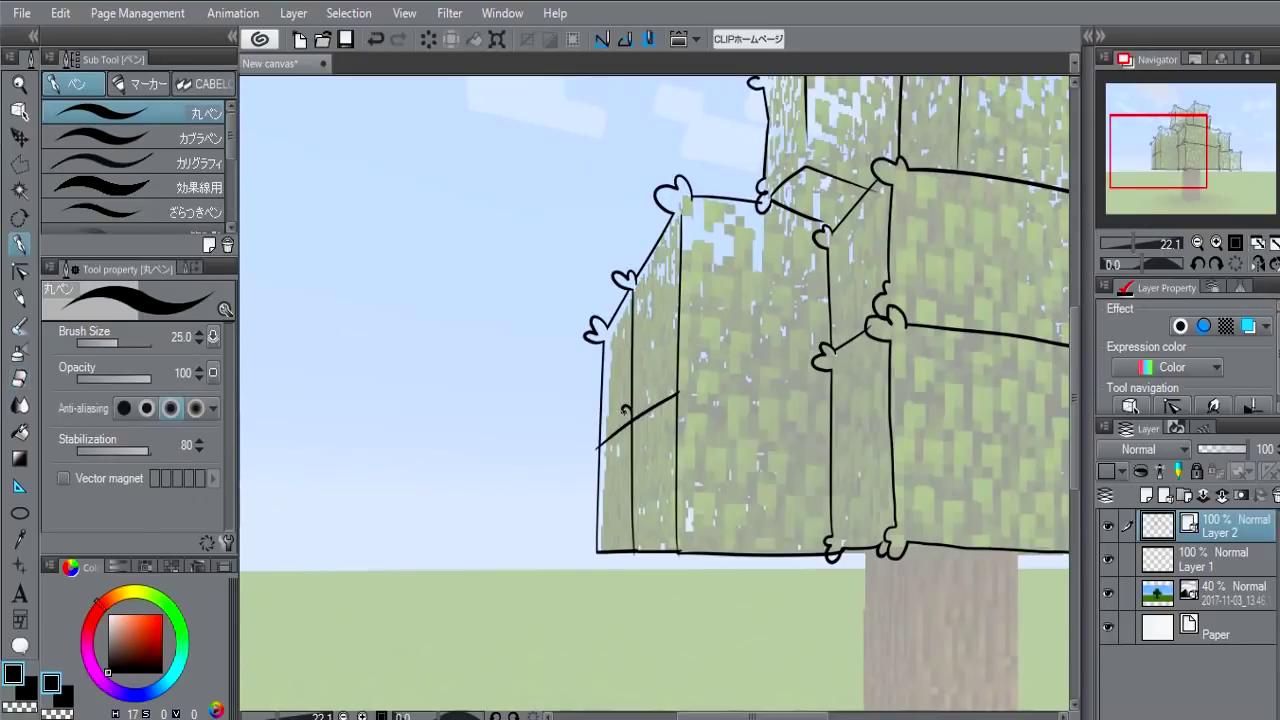
key("ctrl+z")
key("p")
mouse_move(598, 532)
left_mouse_down()
mouse_move(596, 560)
mouse_move(636, 558)
left_mouse_up()
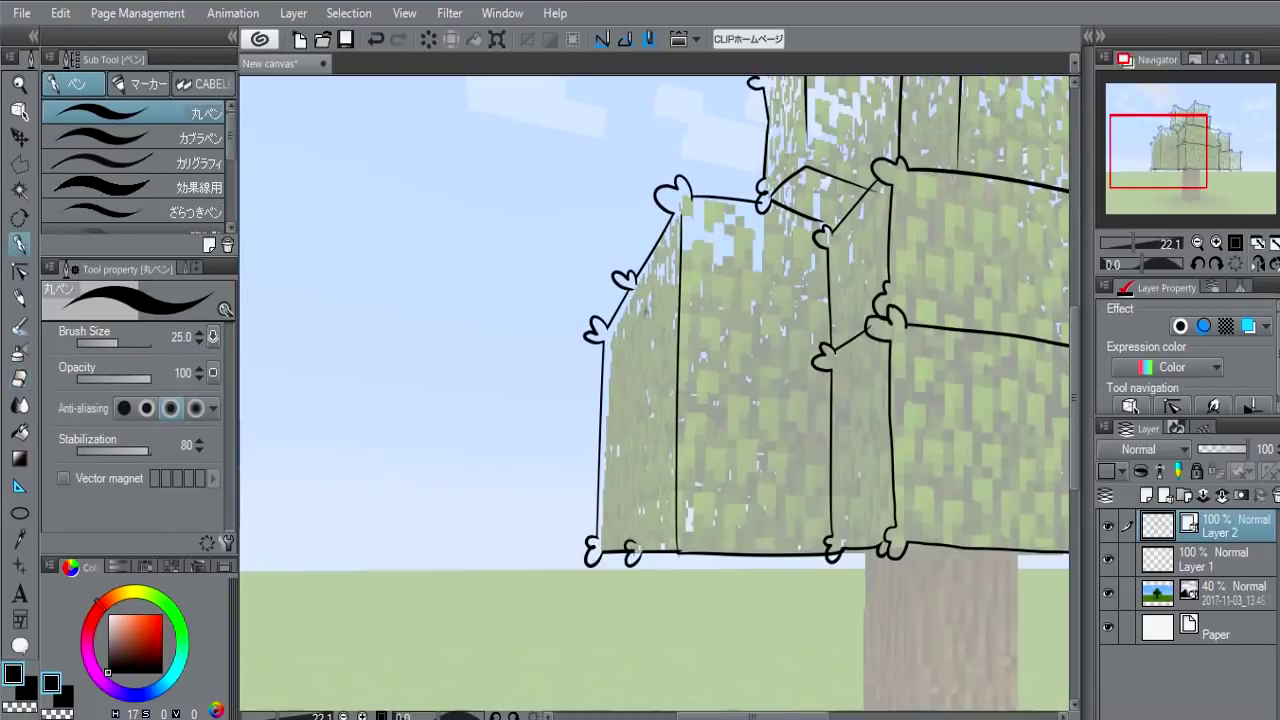
key("e")
left_click_drag(596, 430, 604, 446)
key("p")
mouse_move(670, 384)
left_mouse_down()
mouse_move(664, 404)
mouse_move(802, 388)
left_mouse_up()
key("e")
key("p")
key("e")
key("p")
left_click_drag(630, 296, 632, 528)
key("ctrl+z")
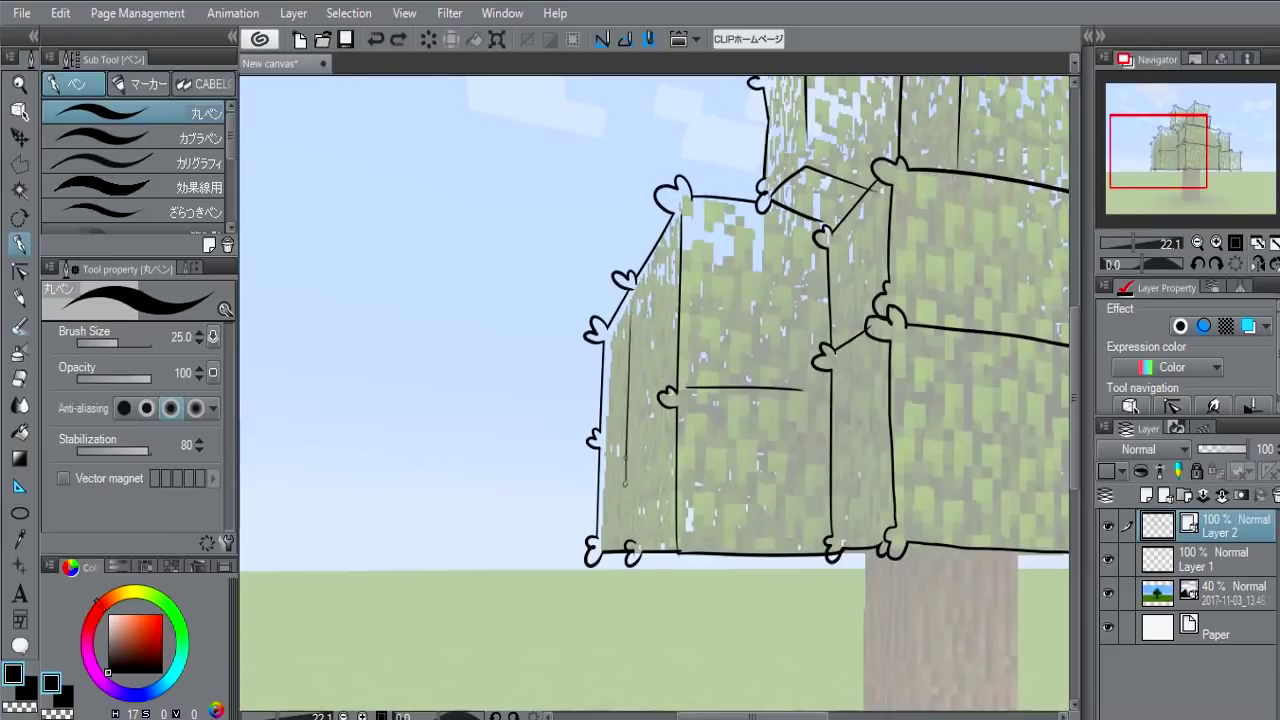
left_click_drag(628, 300, 622, 540)
left_click_drag(604, 440, 648, 406)
key("ctrl+z")
- Add curls along the treetop box outline and the lower canopy box bottom
mouse_move(768, 426)
left_mouse_down()
mouse_move(628, 416)
mouse_move(578, 551)
mouse_move(600, 381)
left_mouse_up()
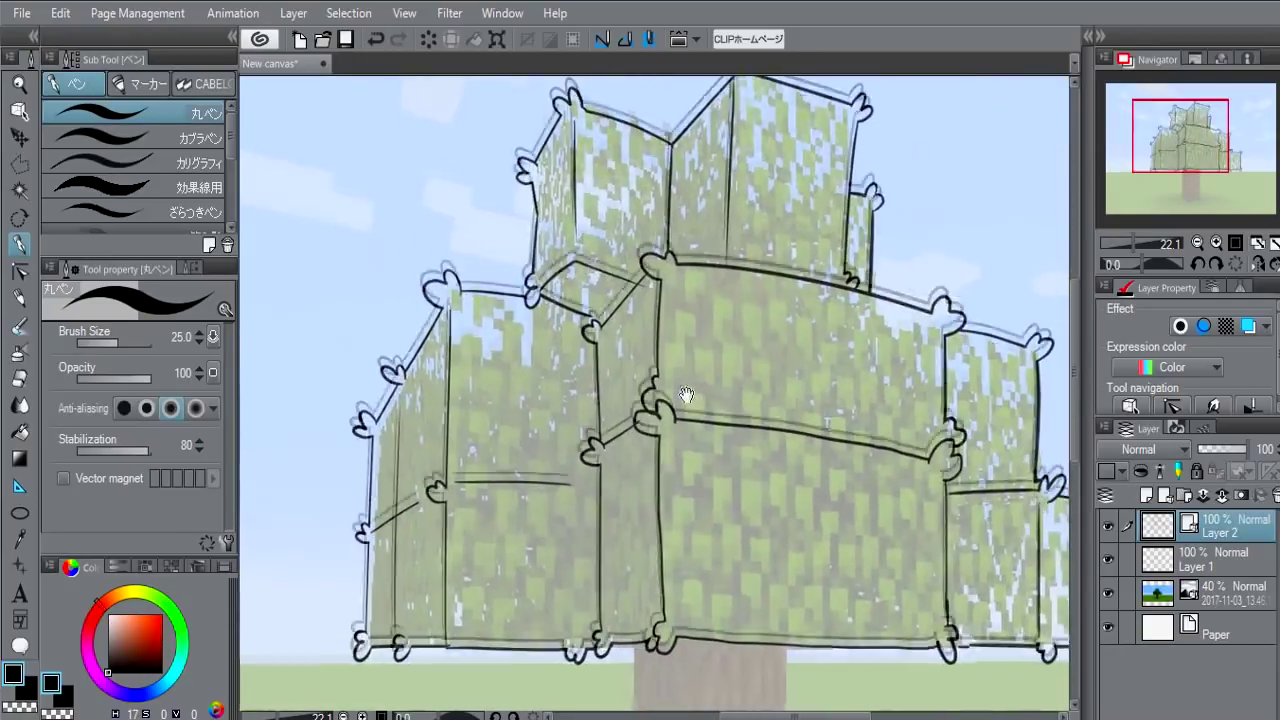
left_click_drag(716, 160, 716, 452)
left_click_drag(698, 330, 583, 360)
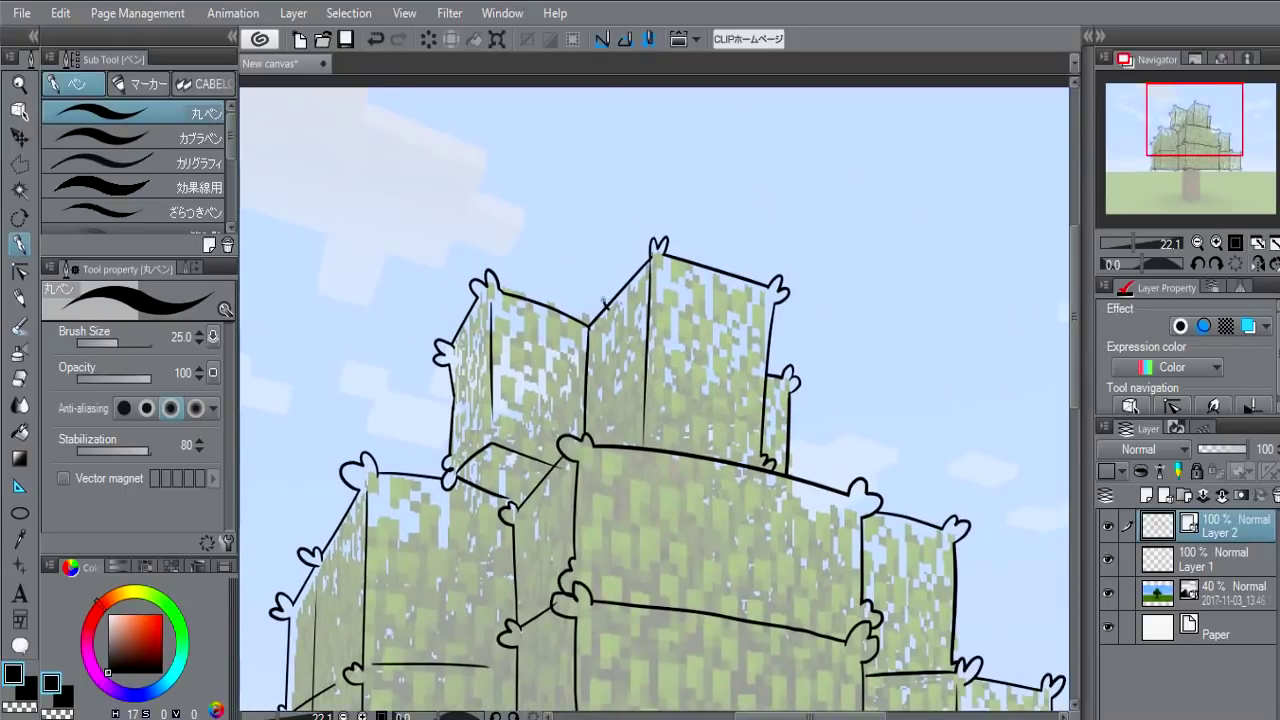
left_click_drag(608, 296, 562, 300)
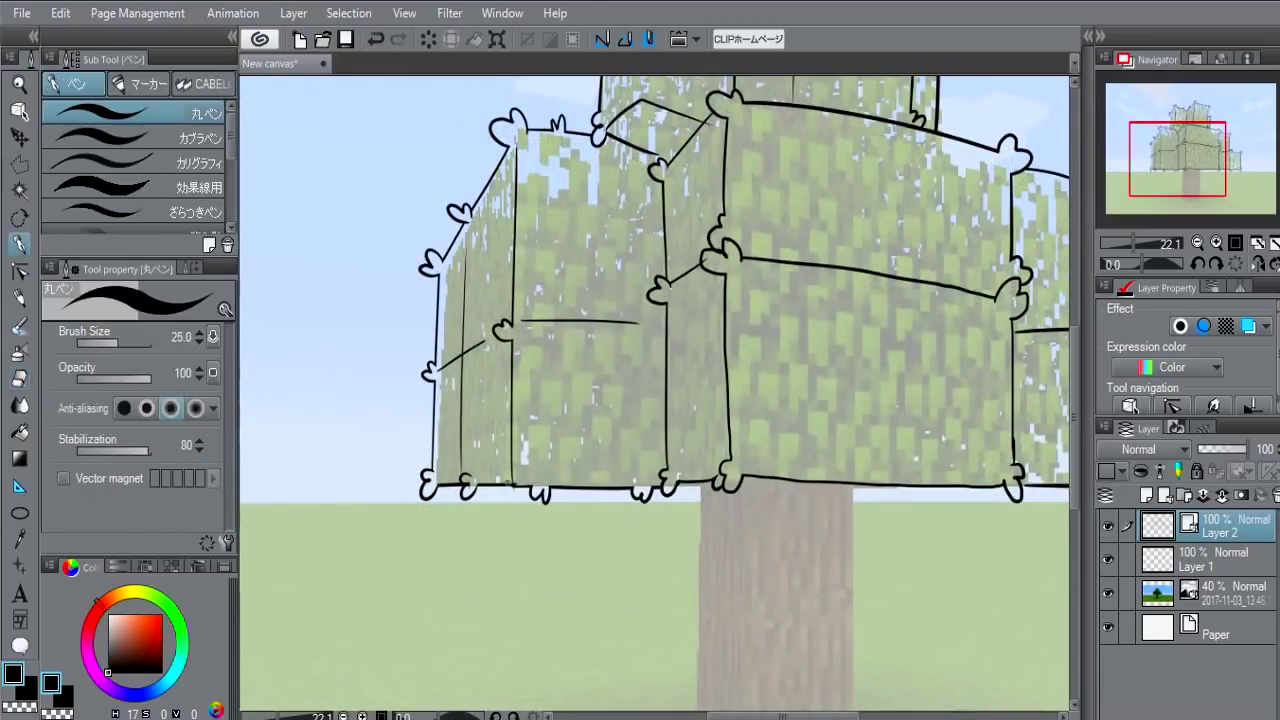
left_click_drag(775, 360, 663, 340)
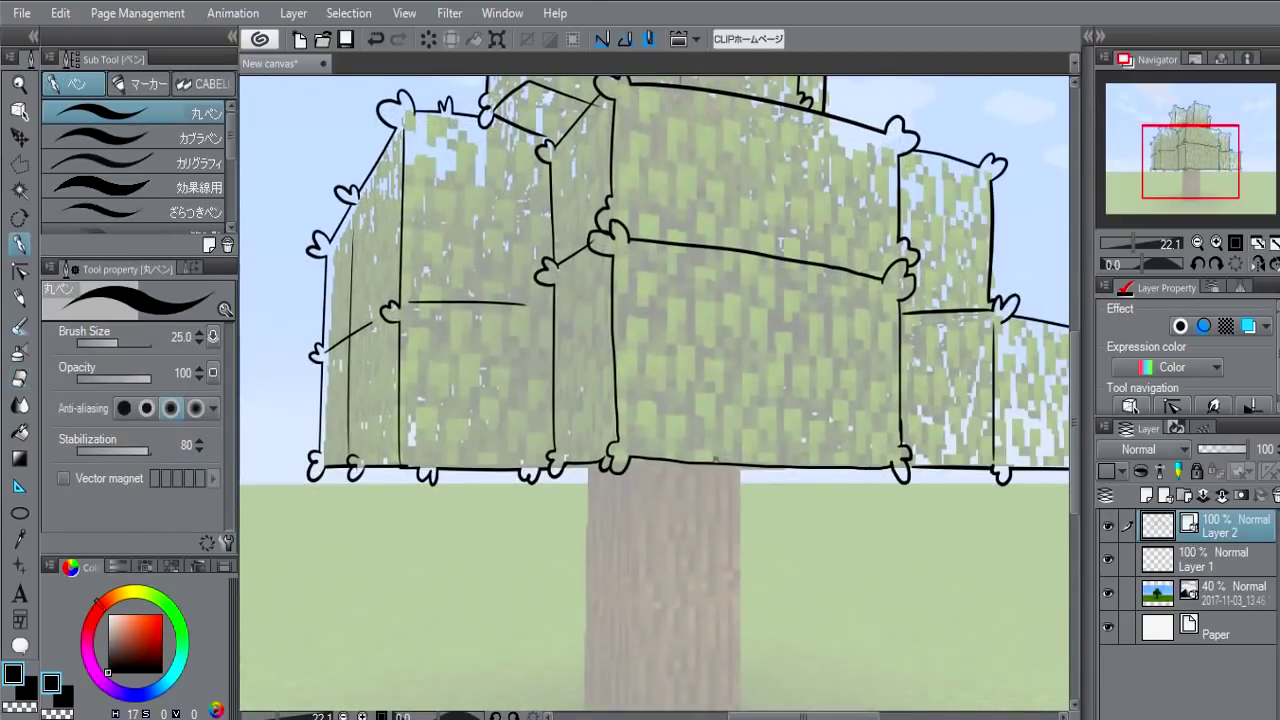
left_click_drag(712, 470, 736, 458)
left_click_drag(792, 470, 804, 476)
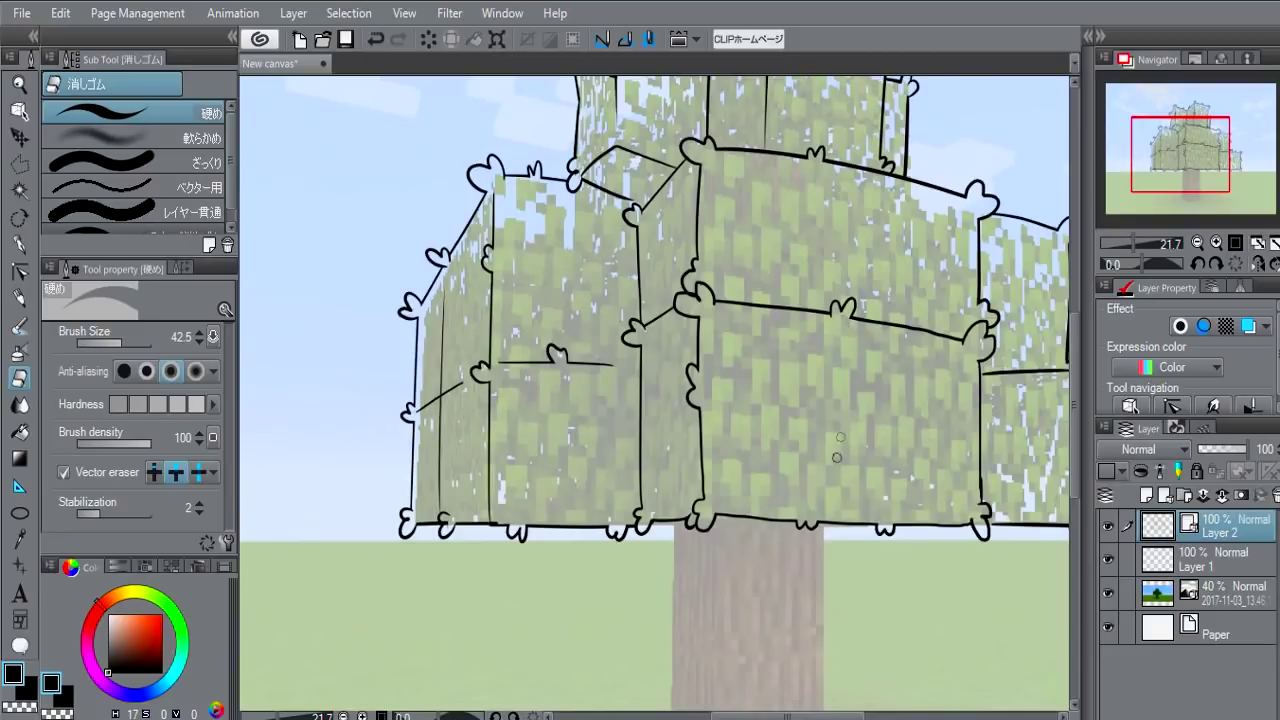
- Draw vertical dividing lines inside the central canopy blocks, redoing misplaced strokes
key("p")
key("ctrl+z")
left_click_drag(847, 330, 848, 494)
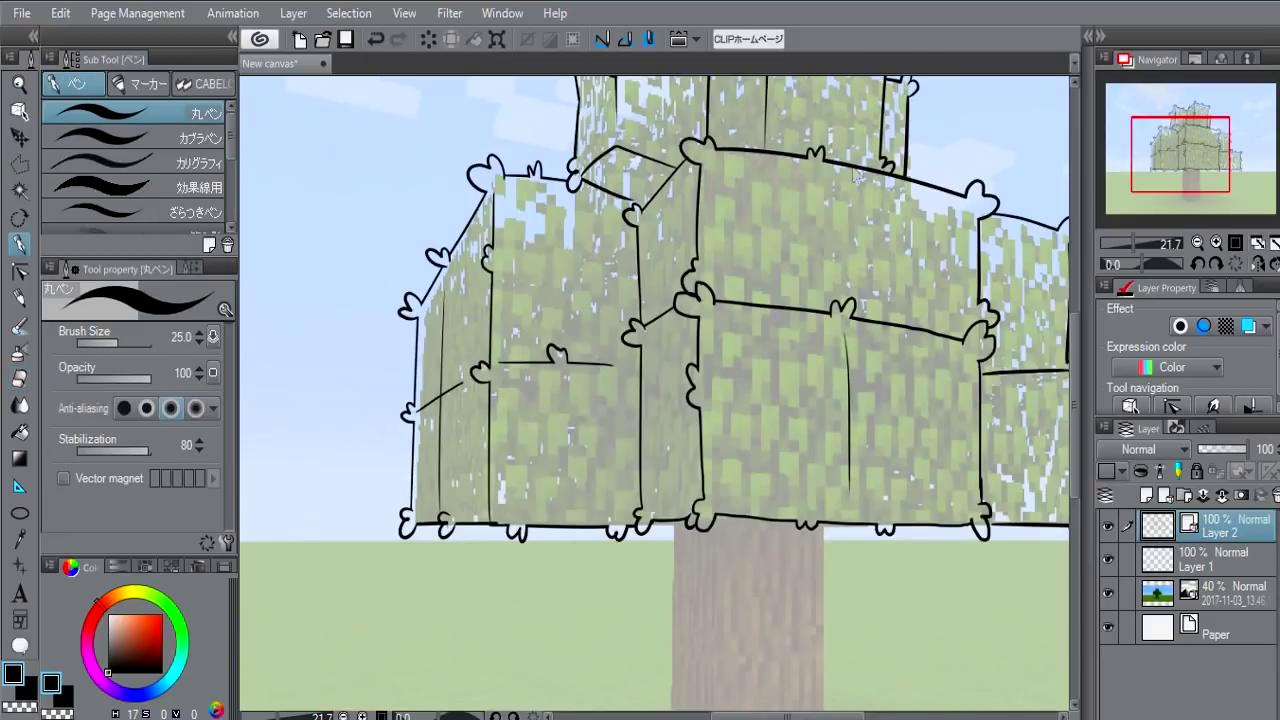
key("ctrl+z")
left_click_drag(844, 170, 845, 295)
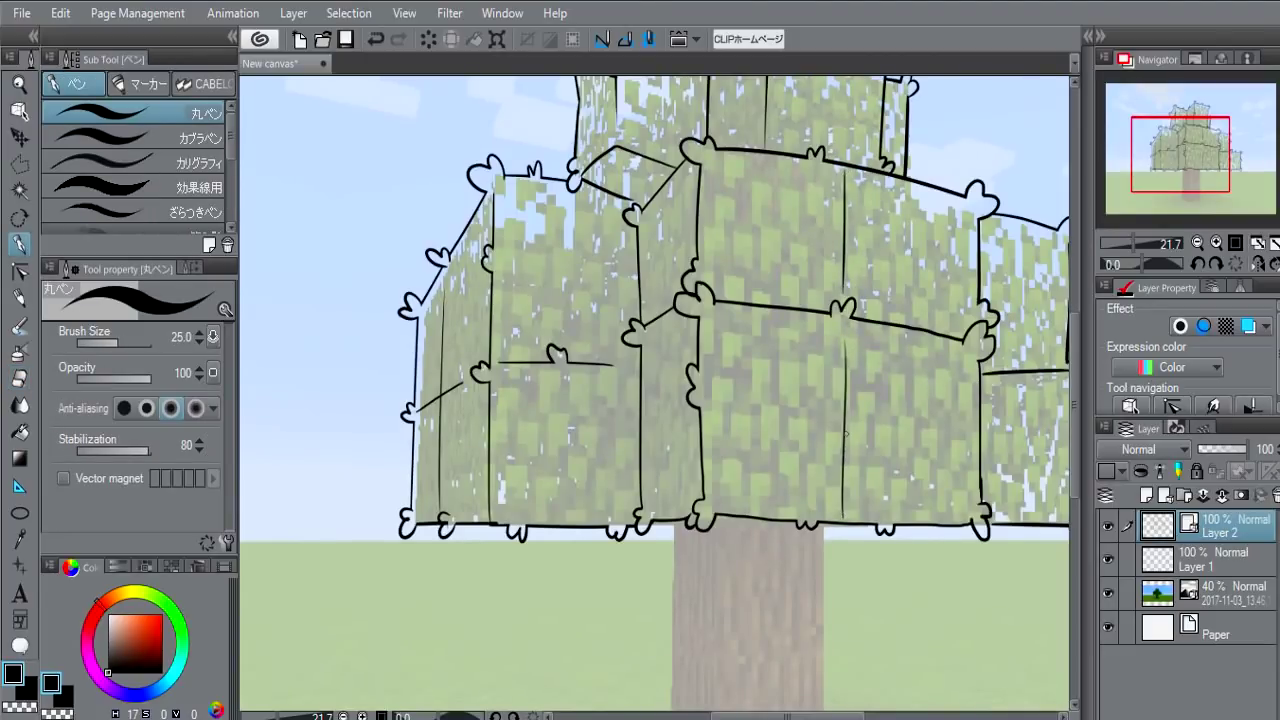
- Hide the Minecraft reference to check the linework, then show it again
left_click_drag(815, 387, 745, 412)
scroll(745, 412, "down", 2)
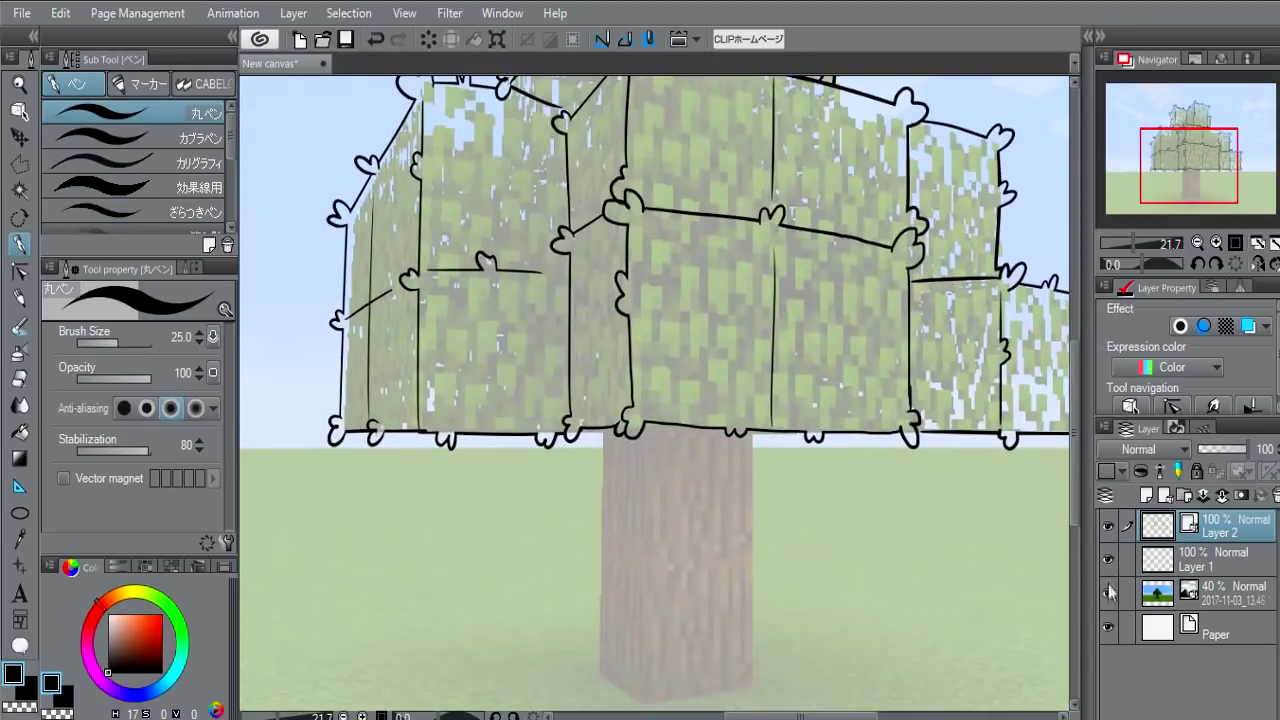
left_click(1107, 593)
scroll(751, 406, "up", 2)
scroll(684, 457, "down", 1)
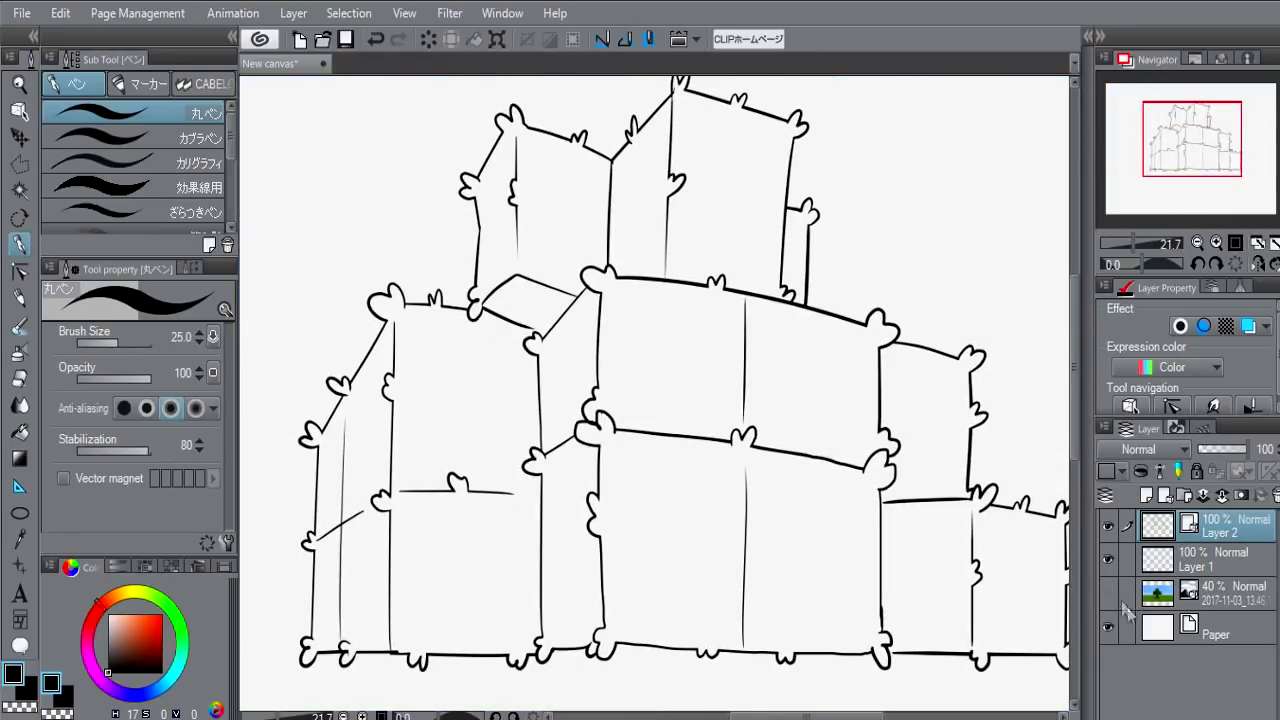
left_click(1107, 593)
mouse_move(632, 580)
left_mouse_down()
mouse_move(697, 450)
mouse_move(668, 401)
left_mouse_up()
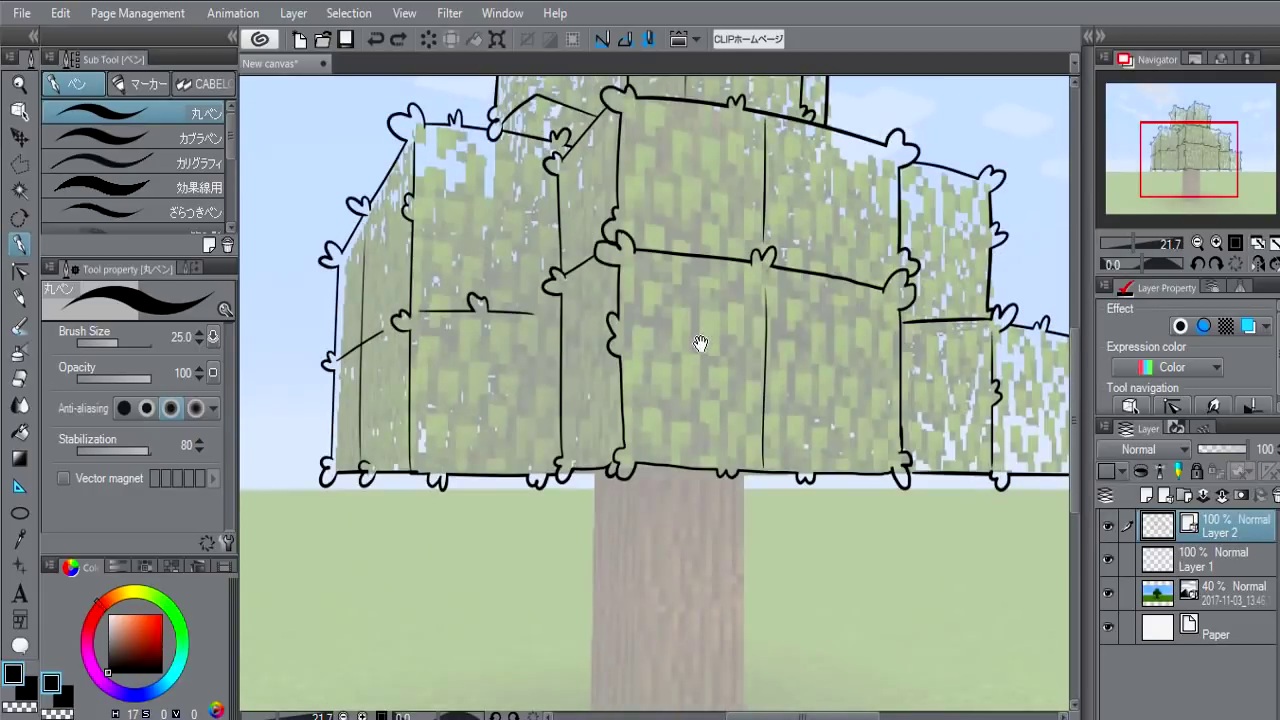
mouse_move(697, 343)
left_mouse_down()
mouse_move(641, 441)
mouse_move(629, 347)
left_mouse_up()
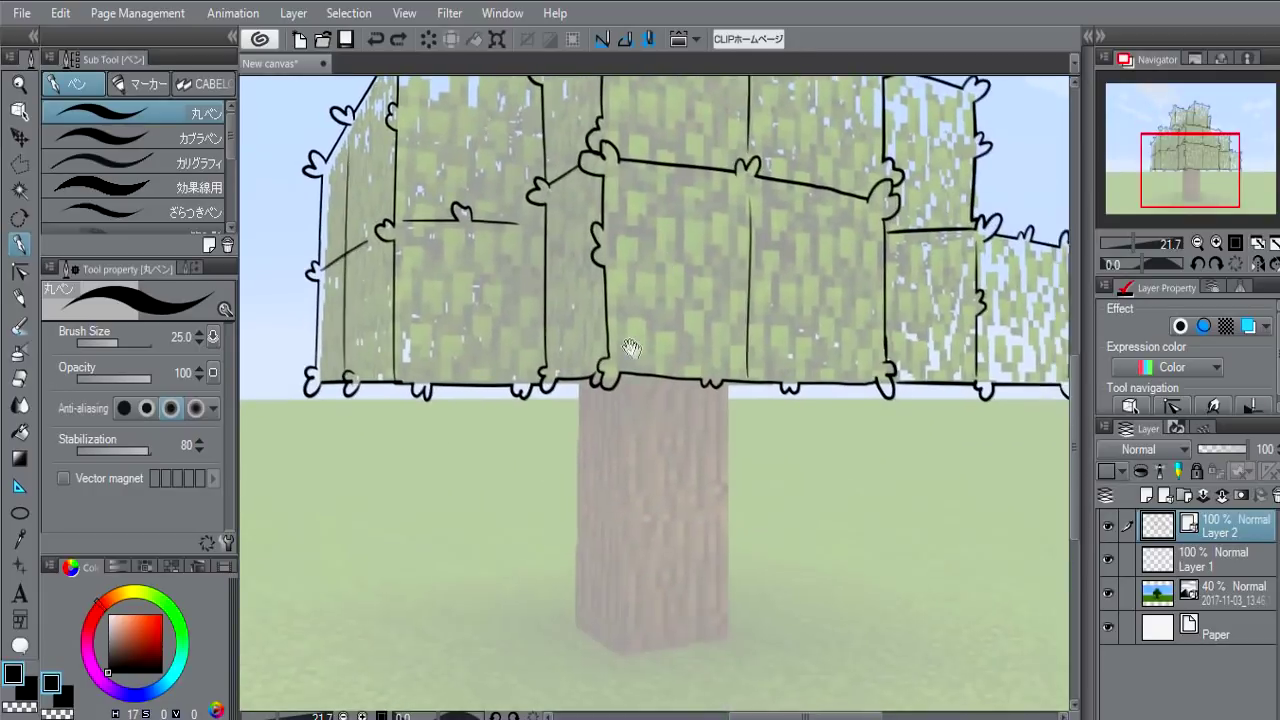
- Bring the trunk into view, sketch two trial lines on it, then undo them
scroll(760, 441, "up", 1)
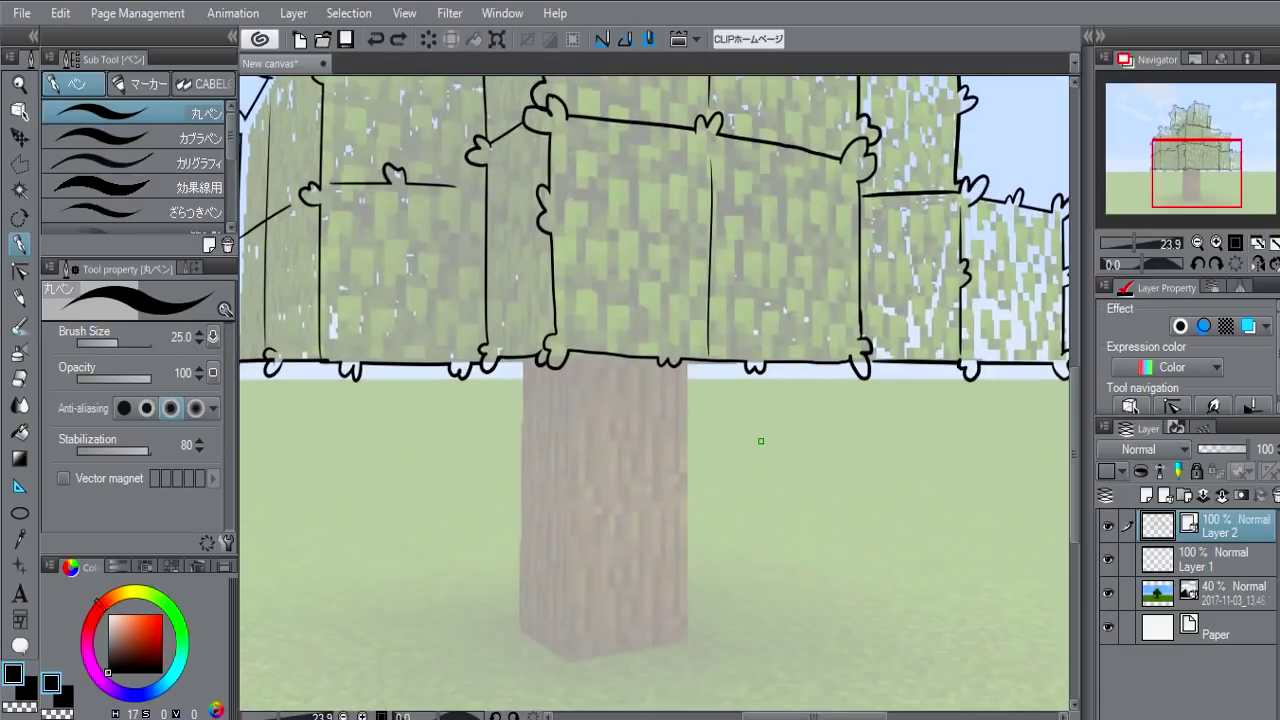
scroll(643, 433, "down", 1)
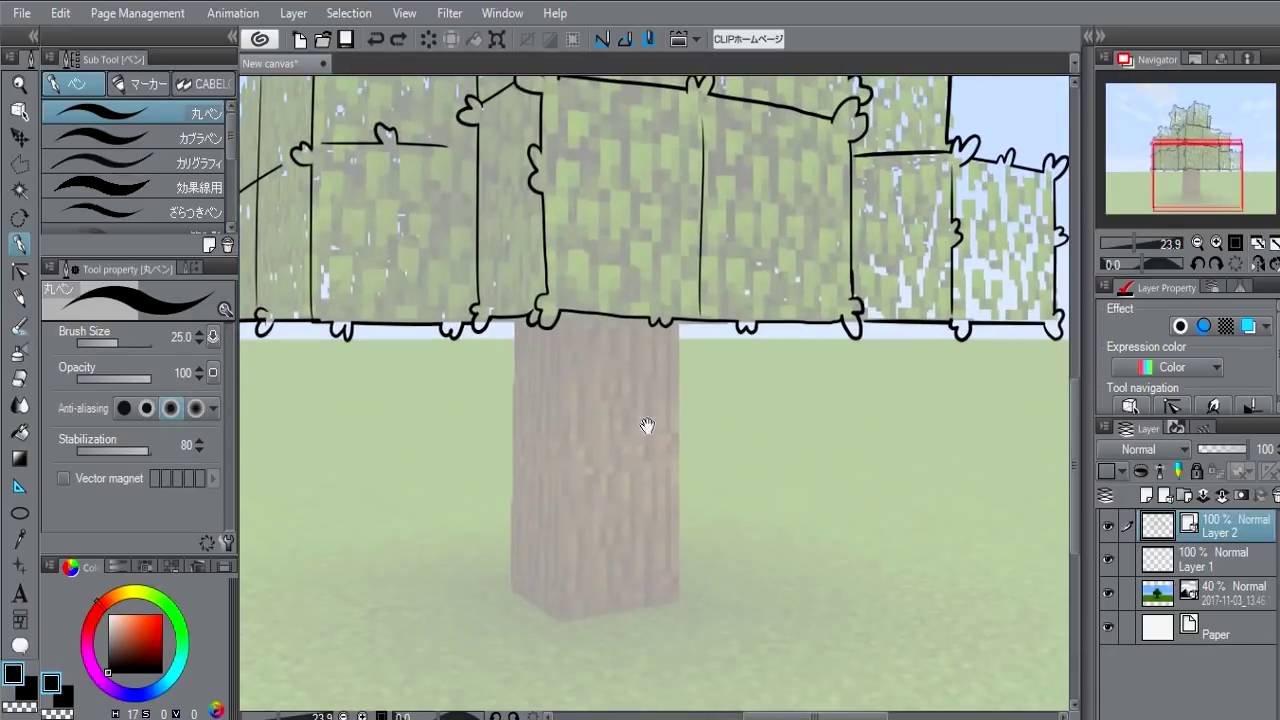
scroll(655, 443, "down", 1)
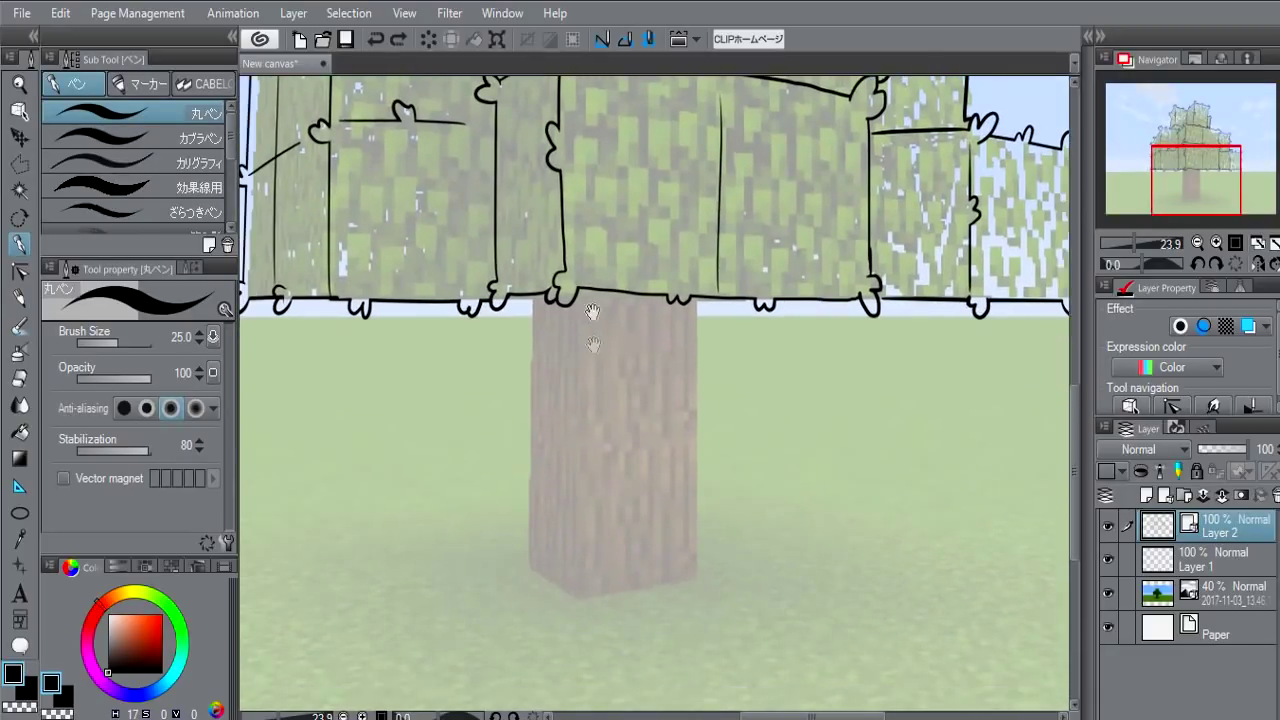
left_click_drag(677, 486, 657, 437)
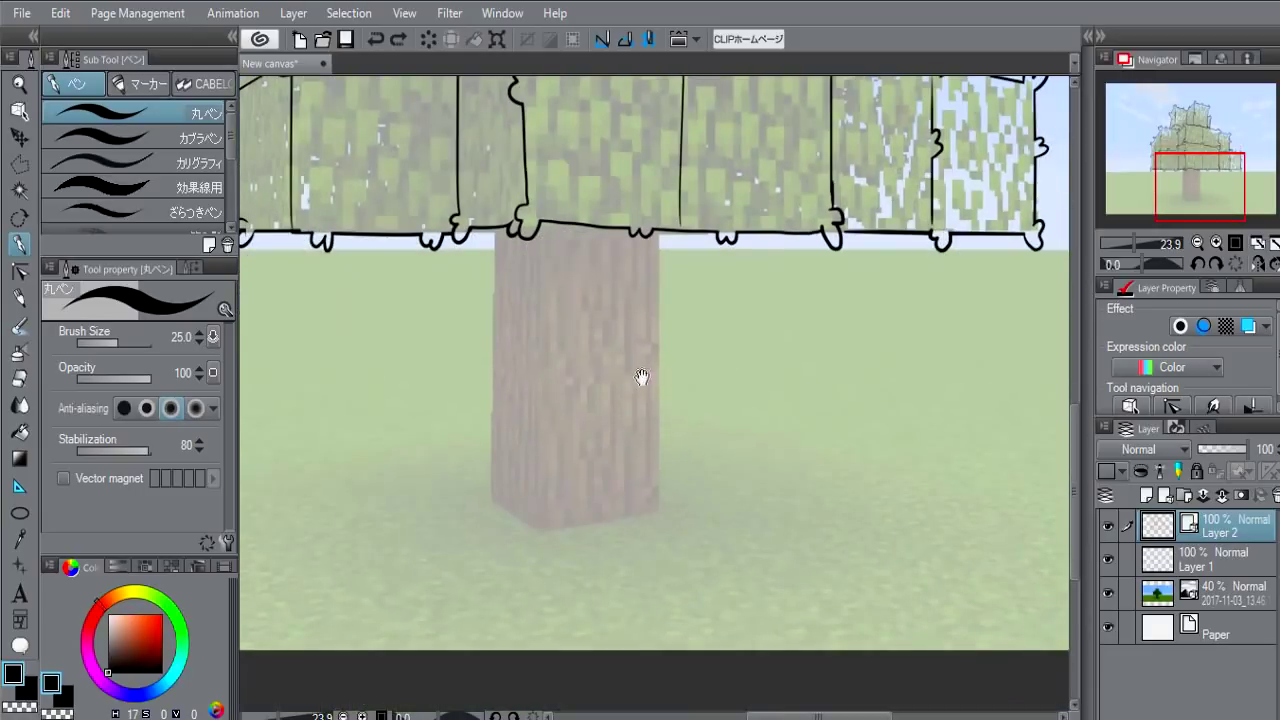
left_click_drag(640, 374, 680, 449)
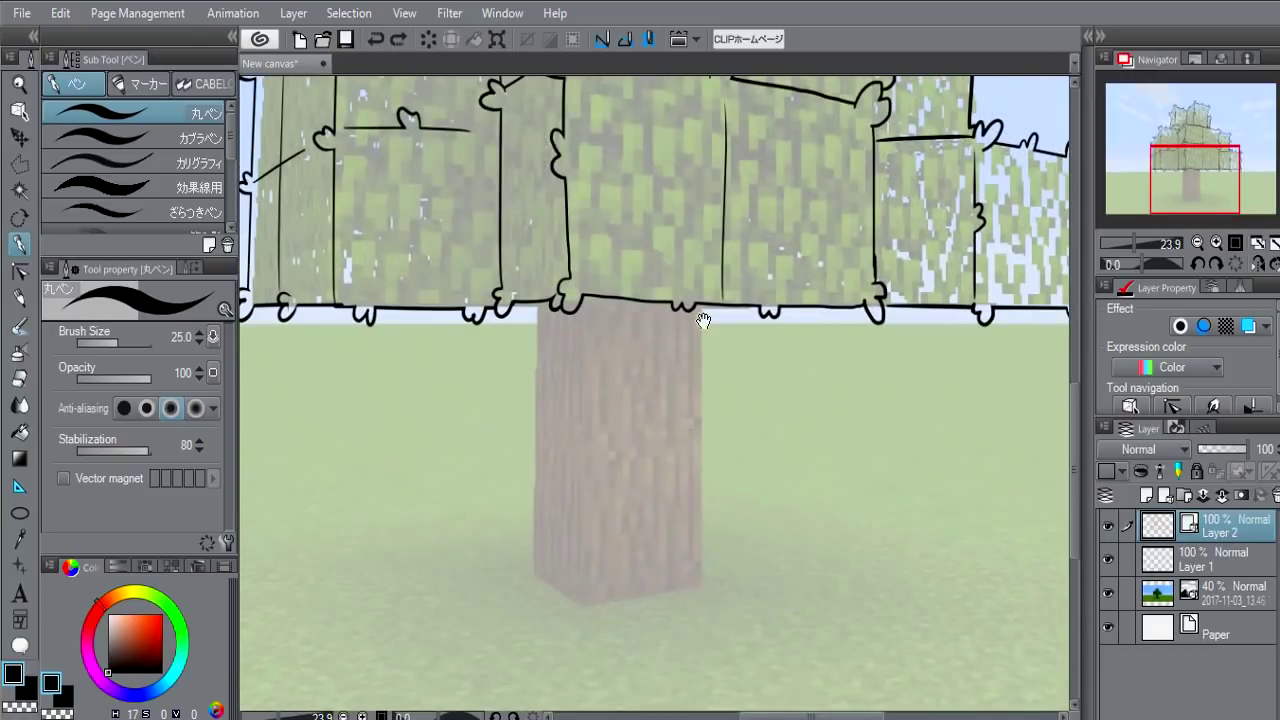
scroll(690, 350, "down", 2)
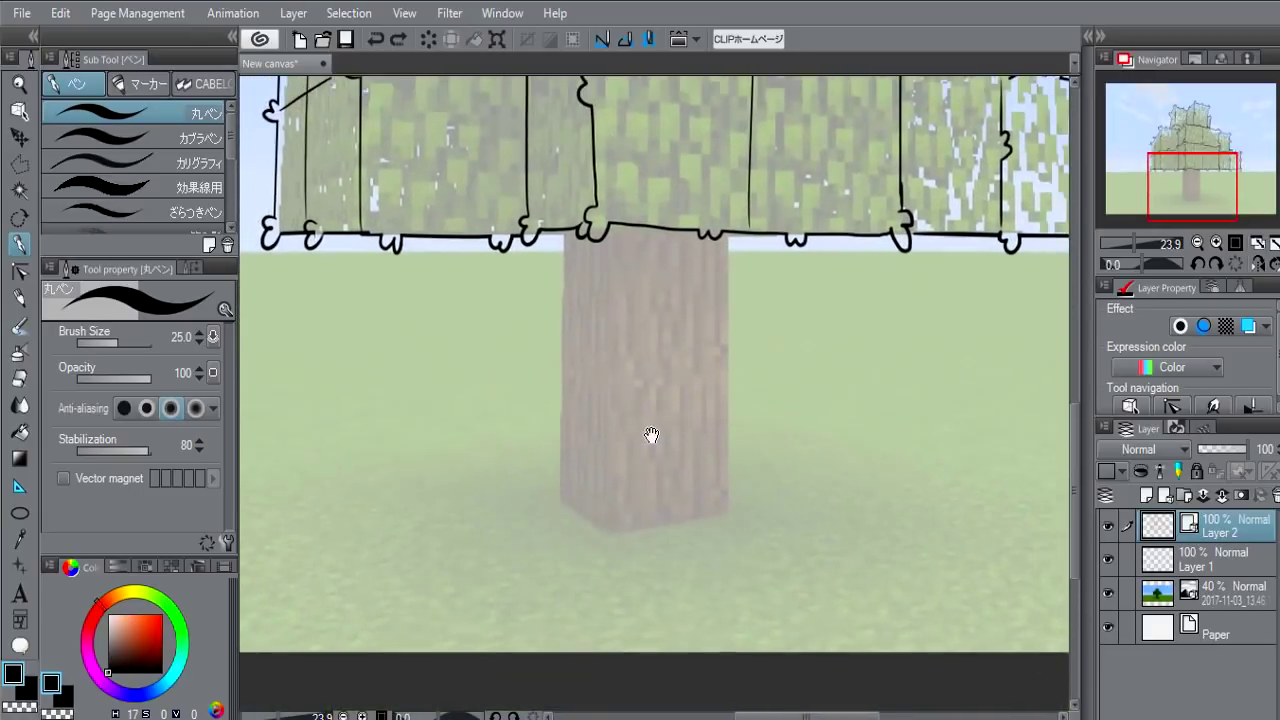
mouse_move(518, 408)
left_mouse_down()
mouse_move(580, 445)
mouse_move(573, 460)
left_mouse_up()
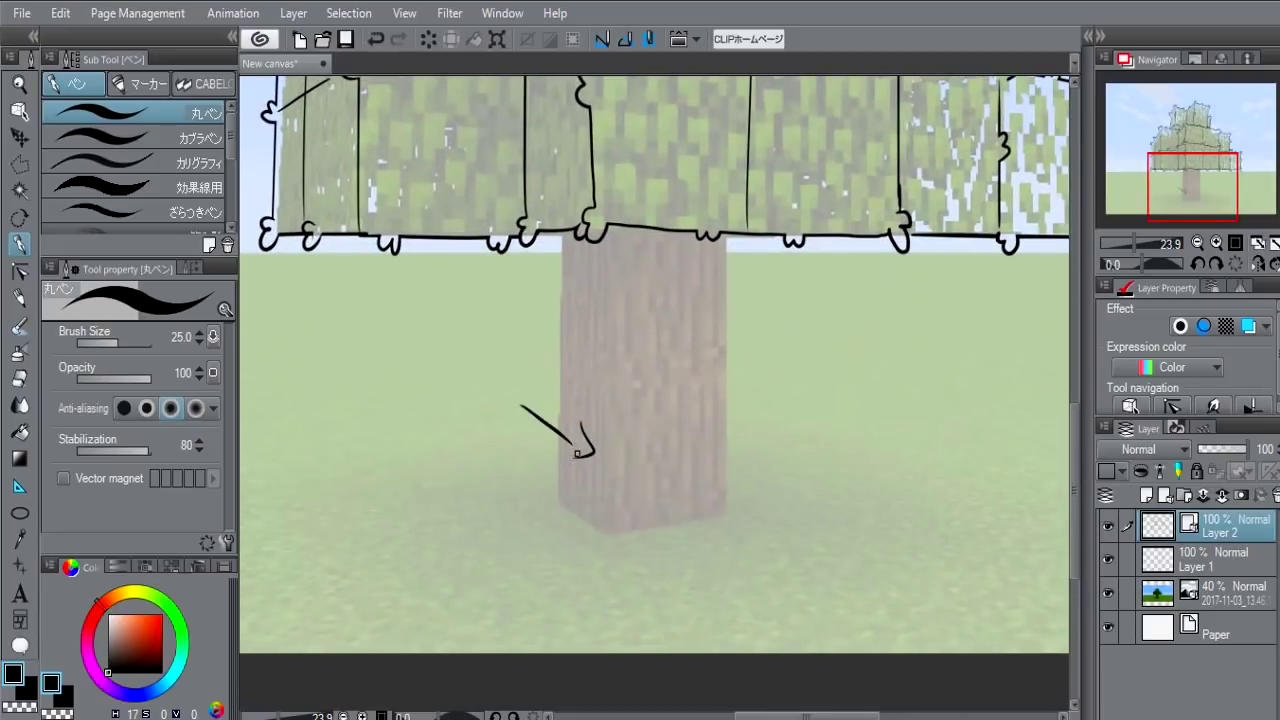
mouse_move(765, 390)
left_mouse_down()
mouse_move(694, 442)
mouse_move(710, 451)
left_mouse_up()
key("ctrl+z")
key("ctrl+z")
key("ctrl+z")
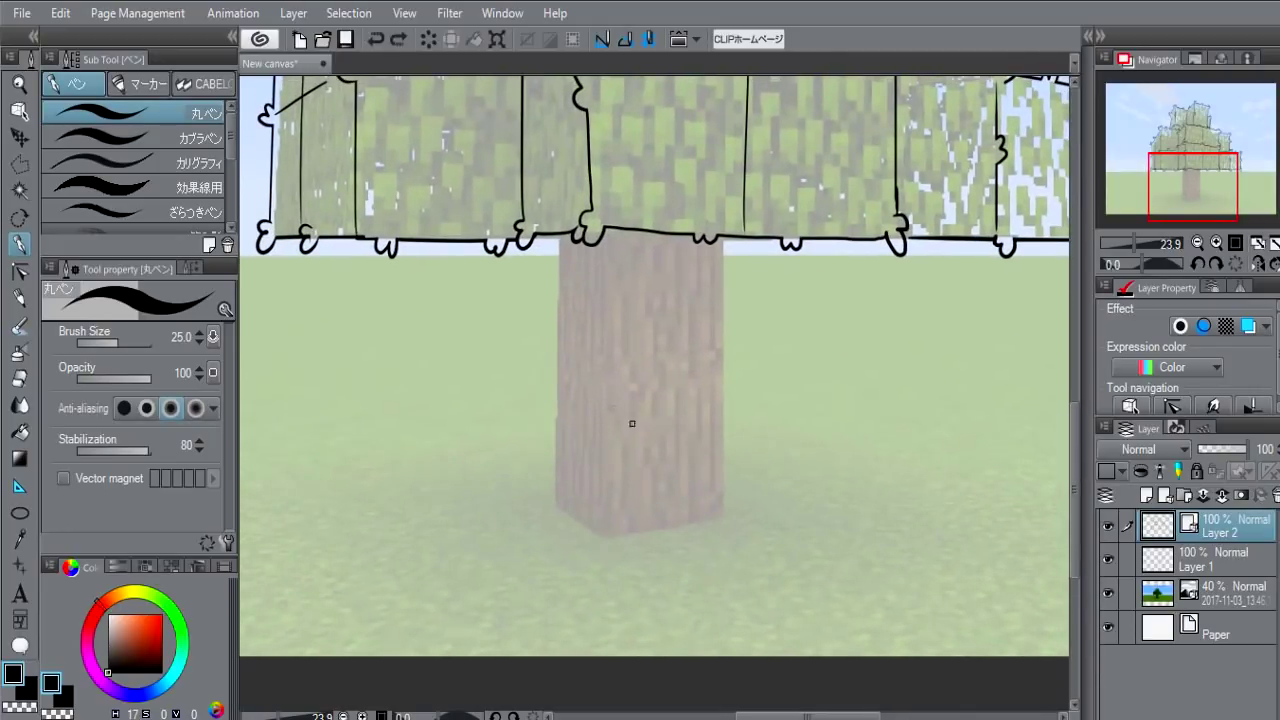
- Ink the right root curving down to the ground and the broken branch stub
scroll(646, 423, "down", 1)
scroll(660, 429, "down", 1)
scroll(660, 413, "up", 1)
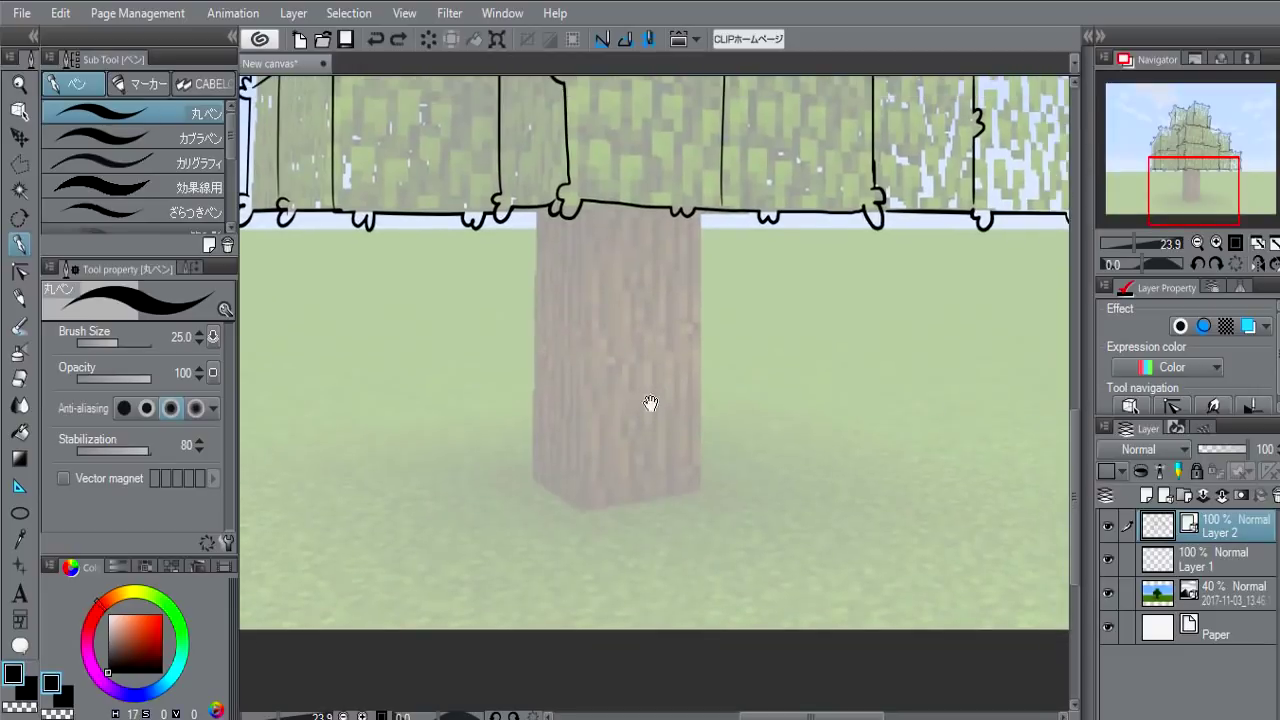
mouse_move(623, 437)
left_mouse_down()
mouse_move(578, 428)
mouse_move(625, 400)
left_mouse_up()
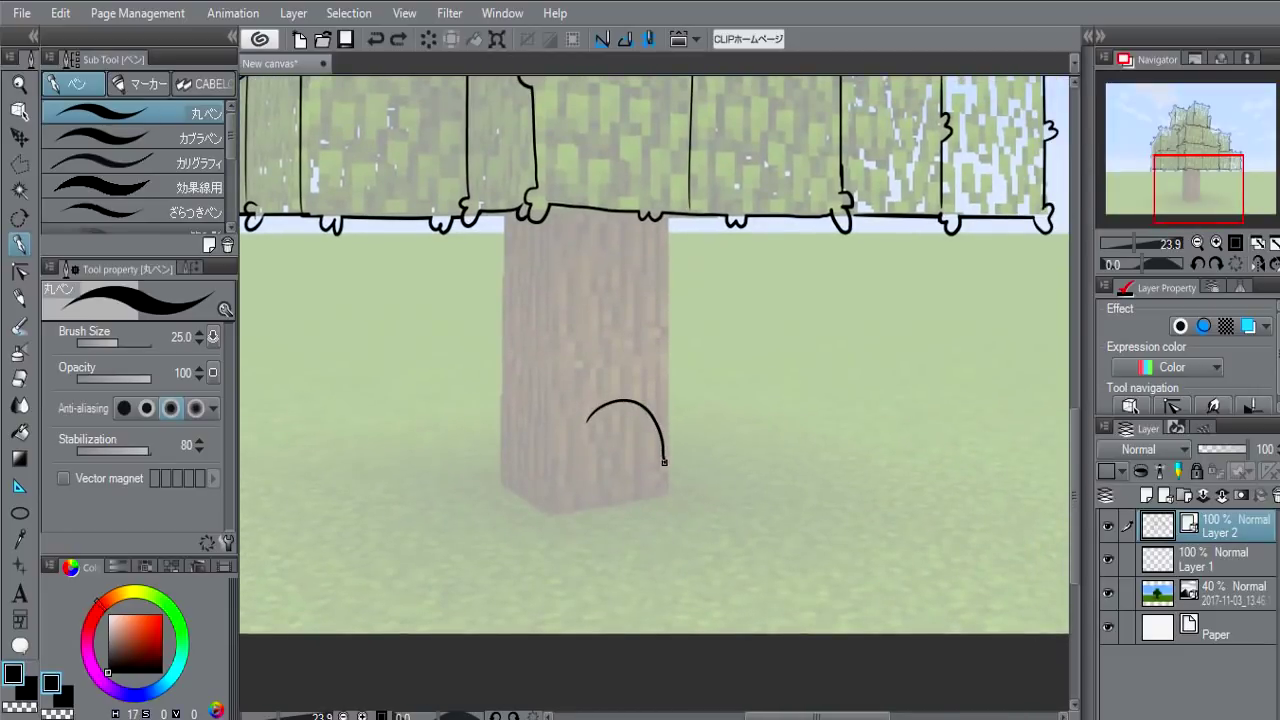
left_click_drag(705, 525, 707, 543)
left_click_drag(587, 421, 675, 516)
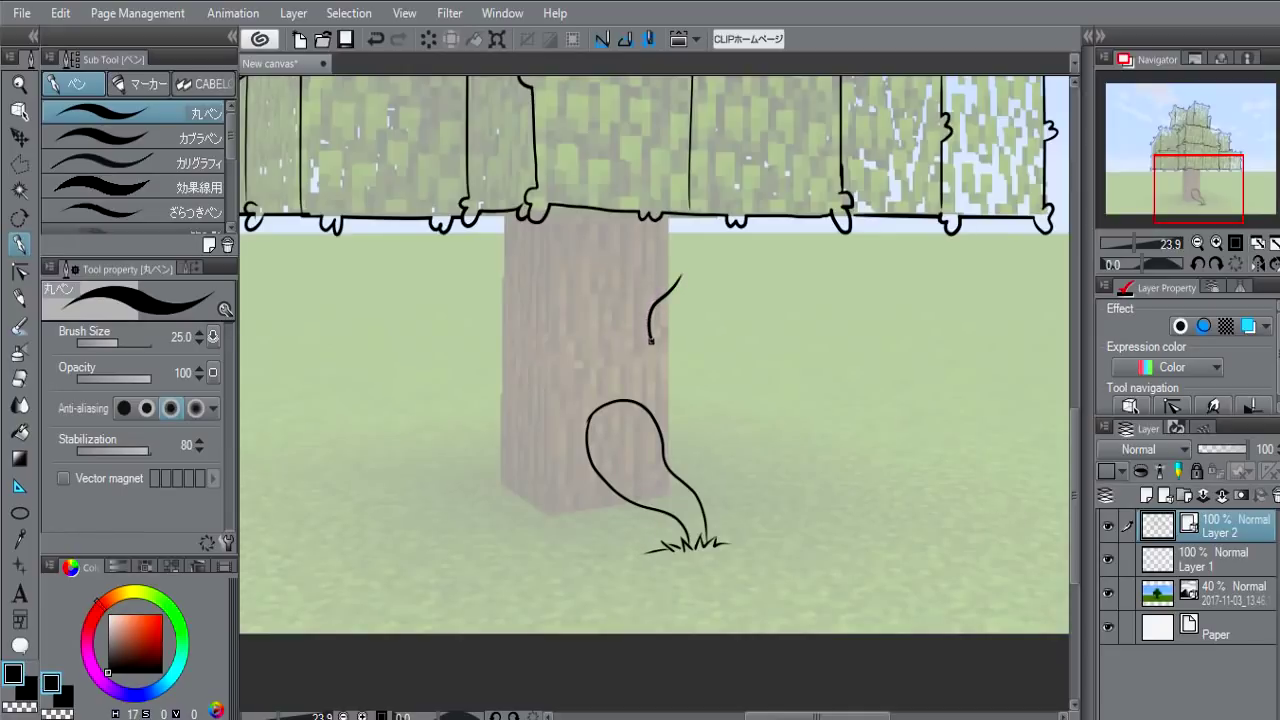
mouse_move(651, 341)
left_mouse_down()
mouse_move(690, 322)
mouse_move(688, 298)
left_mouse_up()
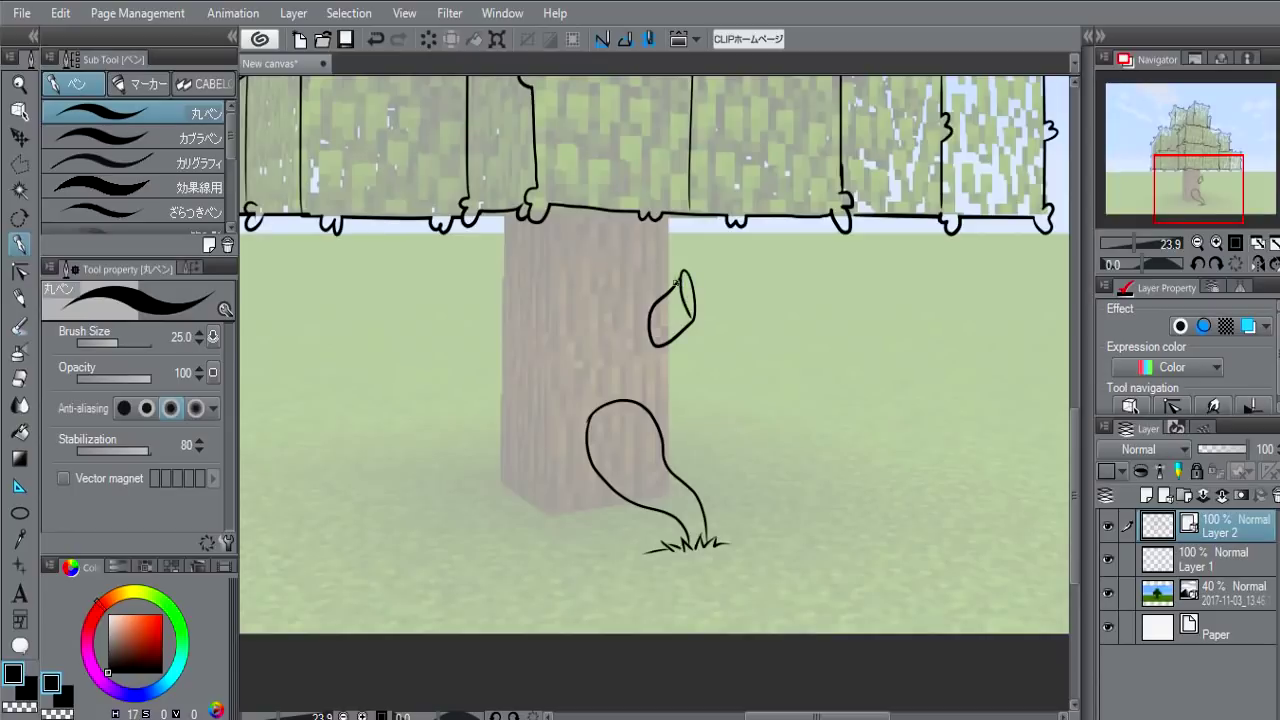
- Ink the left root with grass tufts and a branch curving down from the canopy
mouse_move(512, 407)
left_mouse_down()
mouse_move(556, 377)
mouse_move(484, 452)
left_mouse_up()
mouse_move(563, 375)
left_mouse_down()
mouse_move(480, 462)
mouse_move(478, 426)
left_mouse_up()
left_click_drag(480, 430, 503, 542)
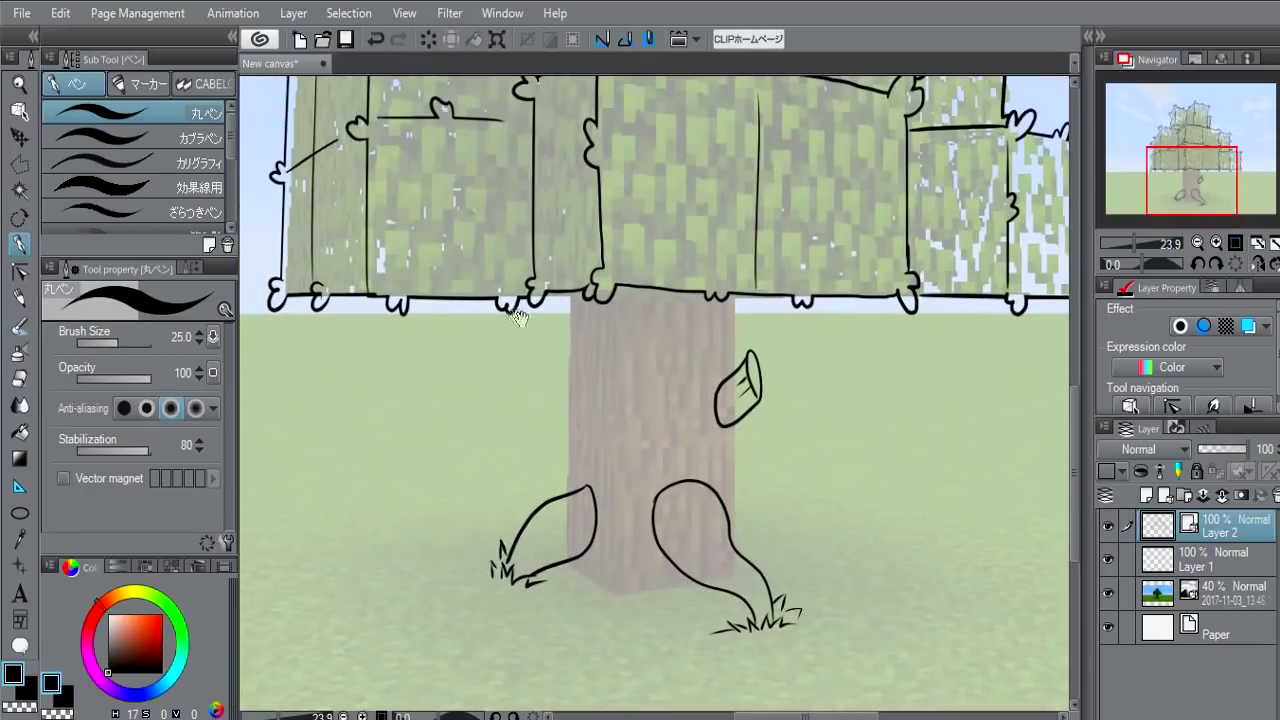
mouse_move(468, 298)
left_mouse_down()
mouse_move(505, 344)
mouse_move(586, 386)
mouse_move(556, 313)
mouse_move(690, 345)
left_mouse_up()
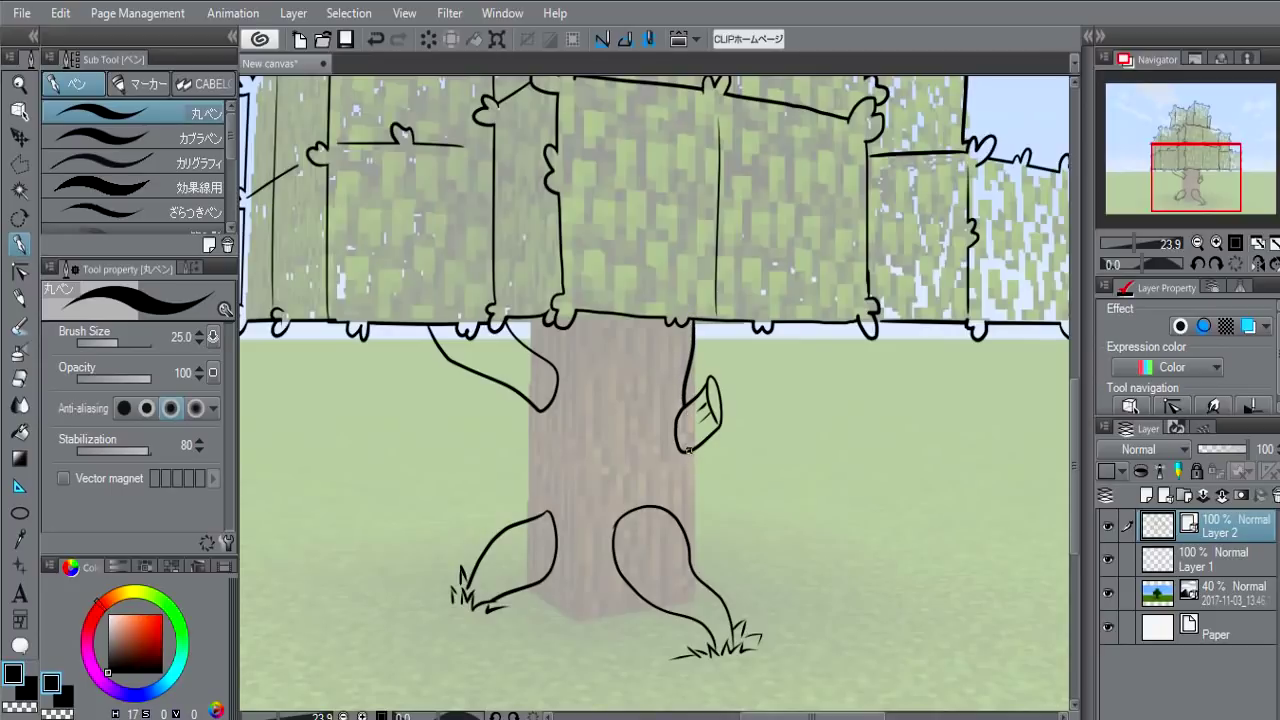
- Outline the trunk's right and left edges down to the roots
left_click_drag(697, 490, 702, 578)
left_click_drag(688, 354, 697, 478)
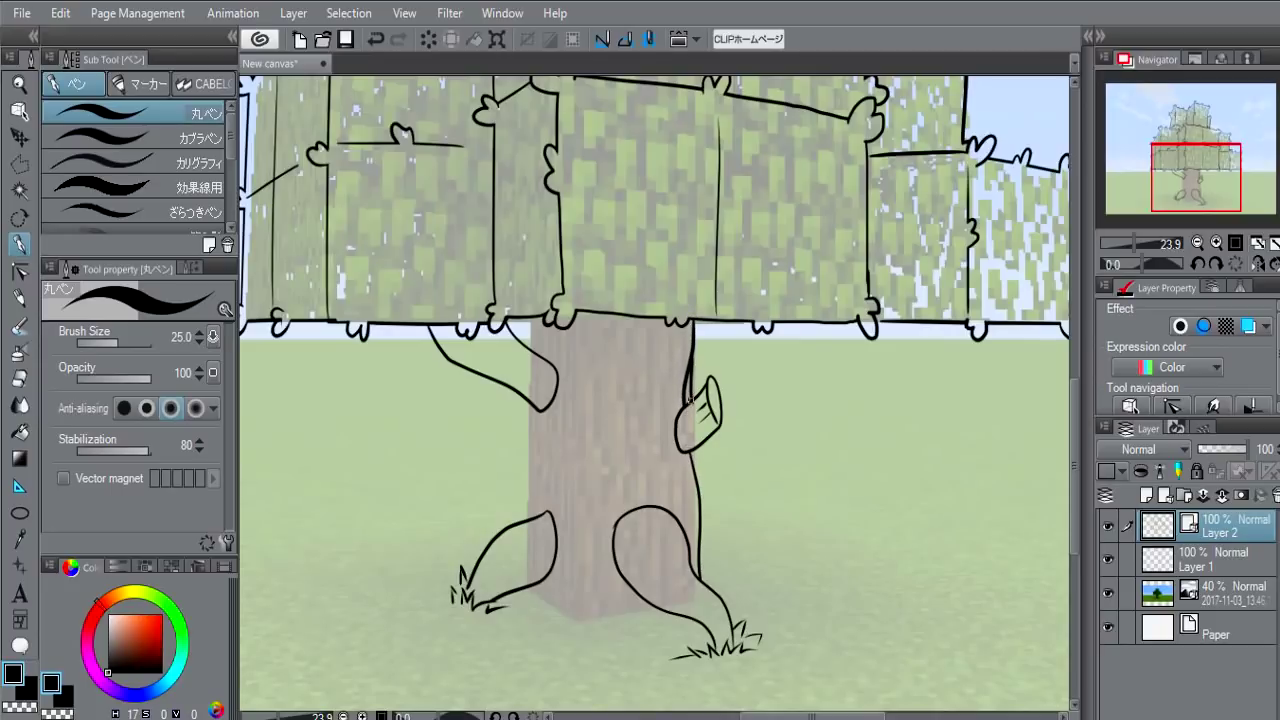
left_click_drag(530, 318, 530, 510)
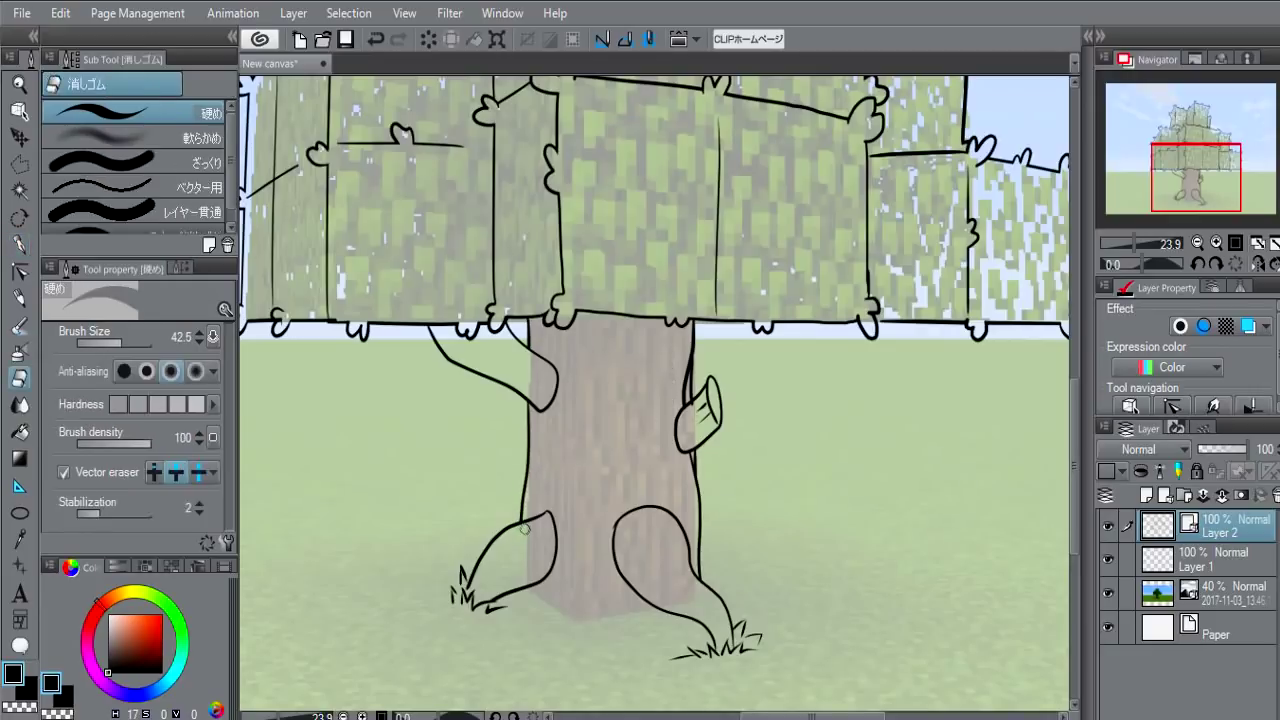
left_click_drag(600, 425, 614, 380)
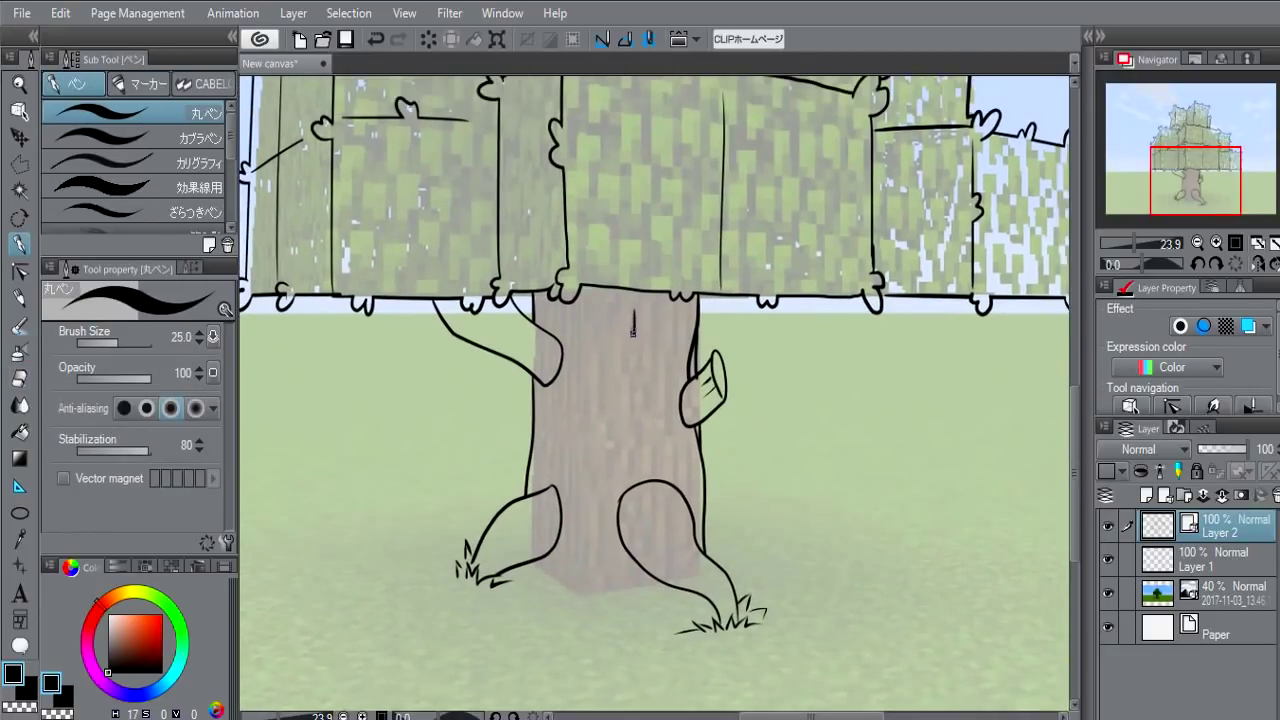
- Add an almond-shaped knothole and curved bark lines running into the left root
left_click_drag(632, 330, 622, 382)
left_click_drag(641, 451, 652, 412)
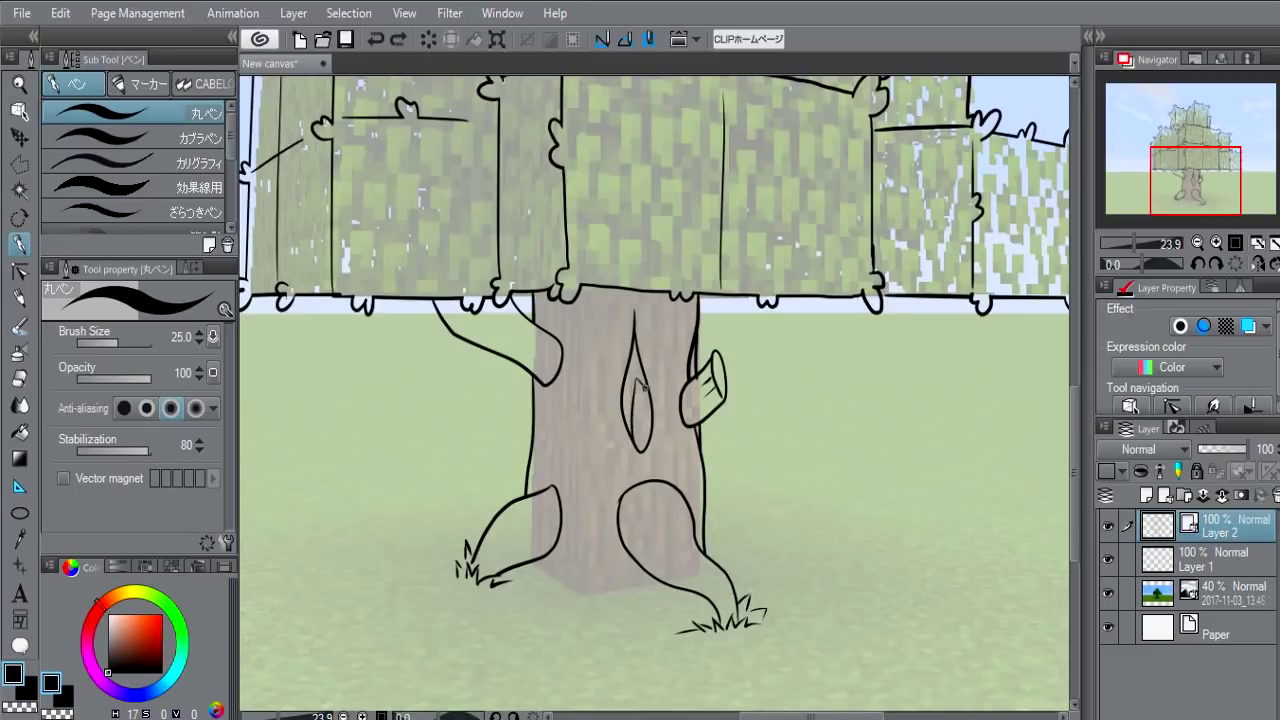
left_click_drag(639, 384, 637, 392)
mouse_move(640, 298)
left_mouse_down()
mouse_move(656, 272)
mouse_move(596, 312)
mouse_move(594, 357)
left_mouse_up()
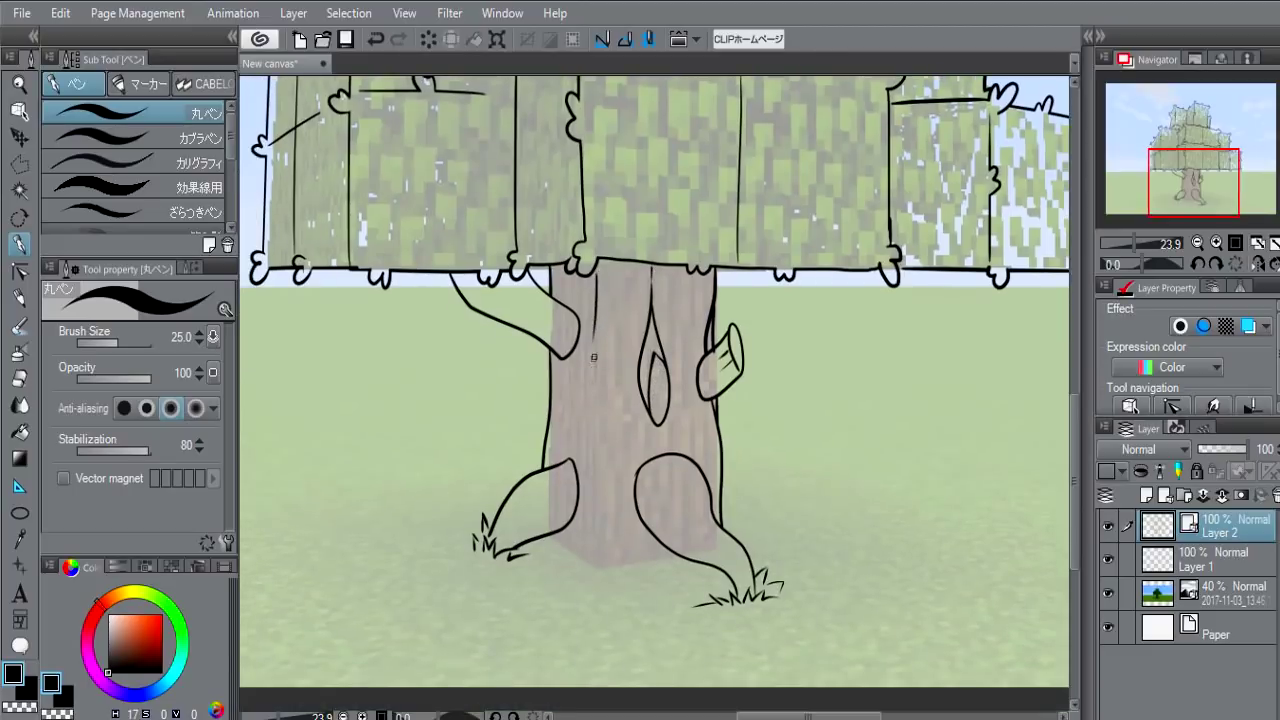
key("ctrl+z")
mouse_move(597, 266)
left_mouse_down()
mouse_move(596, 384)
mouse_move(646, 423)
mouse_move(643, 400)
mouse_move(636, 408)
left_mouse_up()
key("ctrl+z")
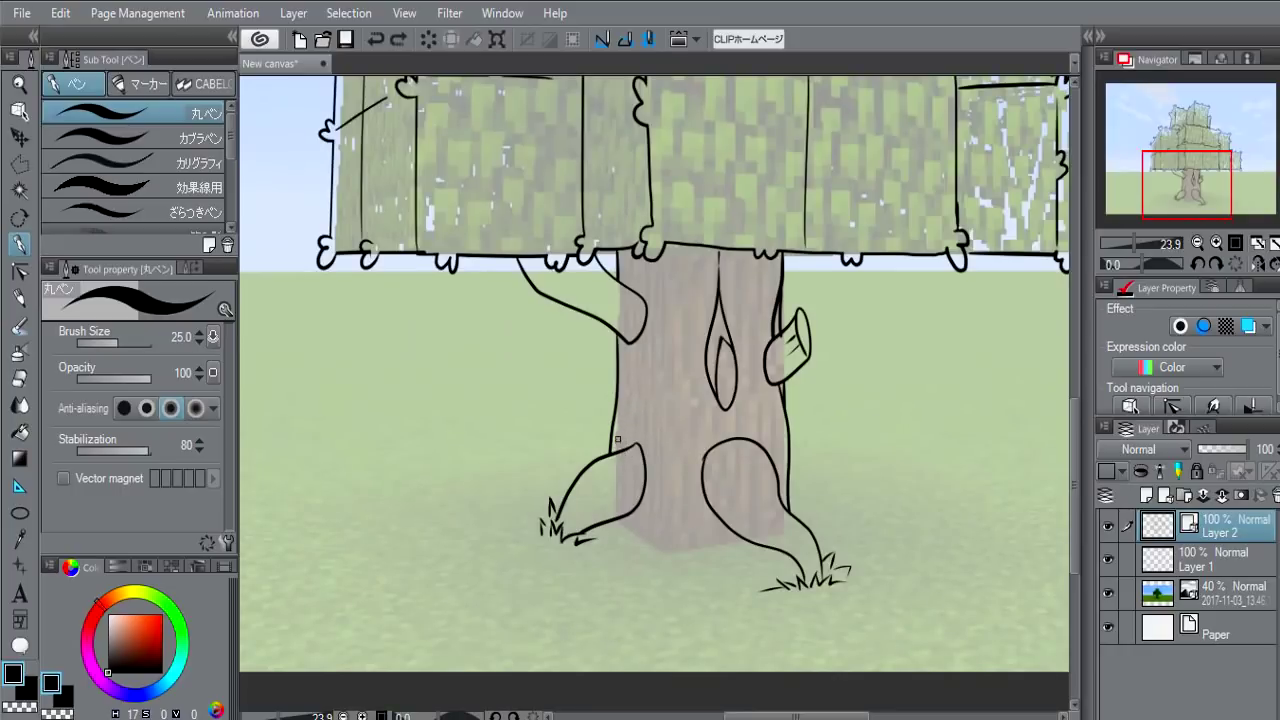
mouse_move(610, 441)
left_mouse_down()
mouse_move(669, 490)
mouse_move(654, 542)
left_mouse_up()
left_click_drag(629, 435, 648, 540)
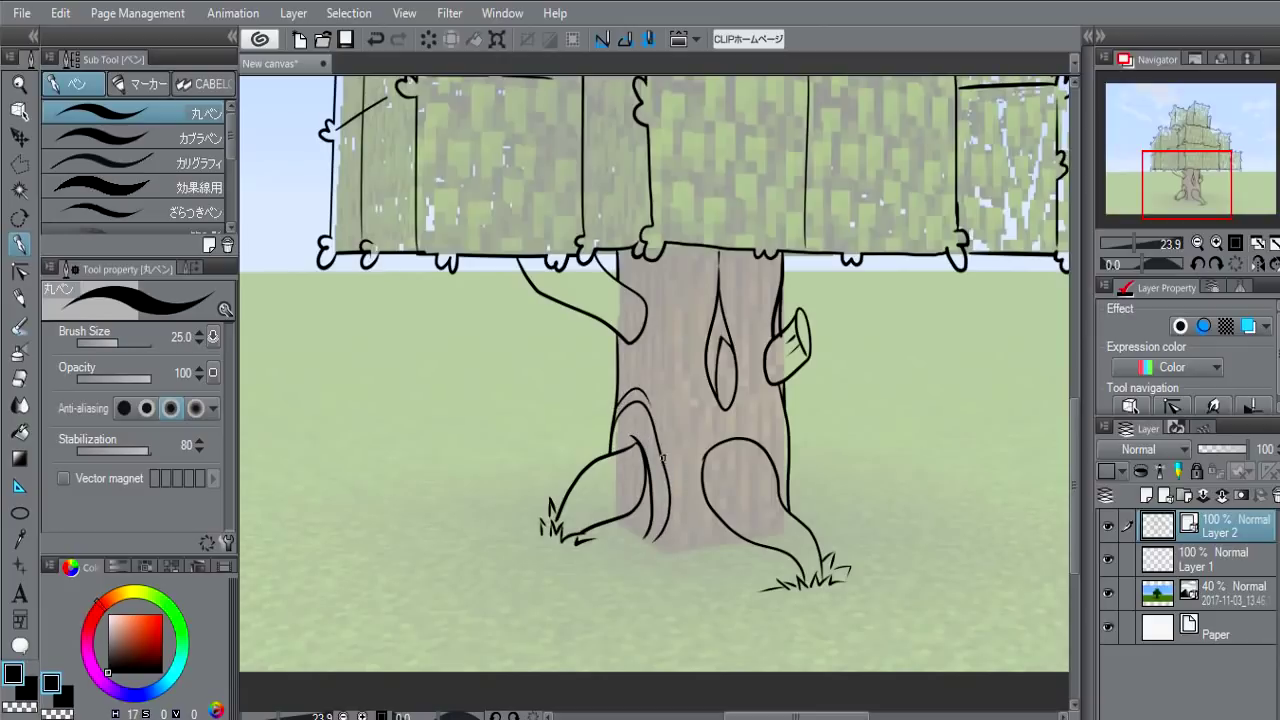
- Draw long wood-grain lines down the trunk and a rounded knot arc over the right root
mouse_move(658, 428)
left_mouse_down()
mouse_move(684, 512)
mouse_move(672, 550)
left_mouse_up()
left_click_drag(708, 254, 688, 365)
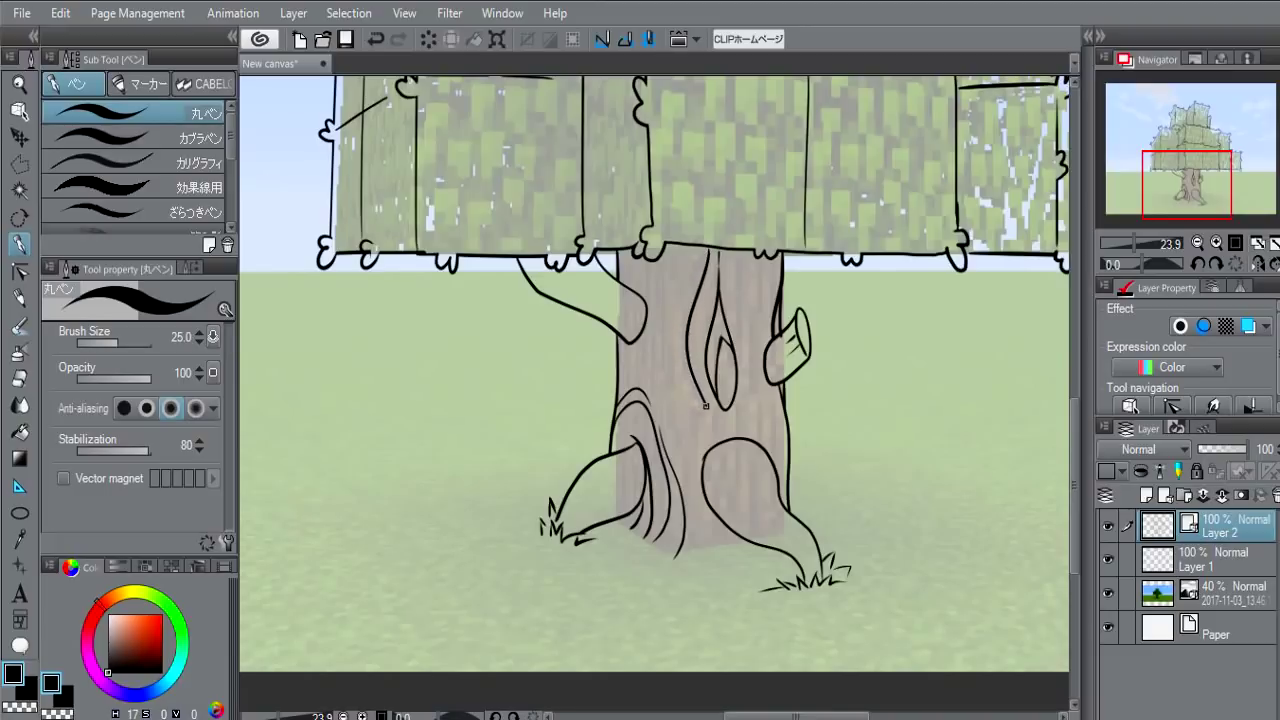
left_click_drag(729, 252, 743, 352)
left_click_drag(736, 251, 734, 298)
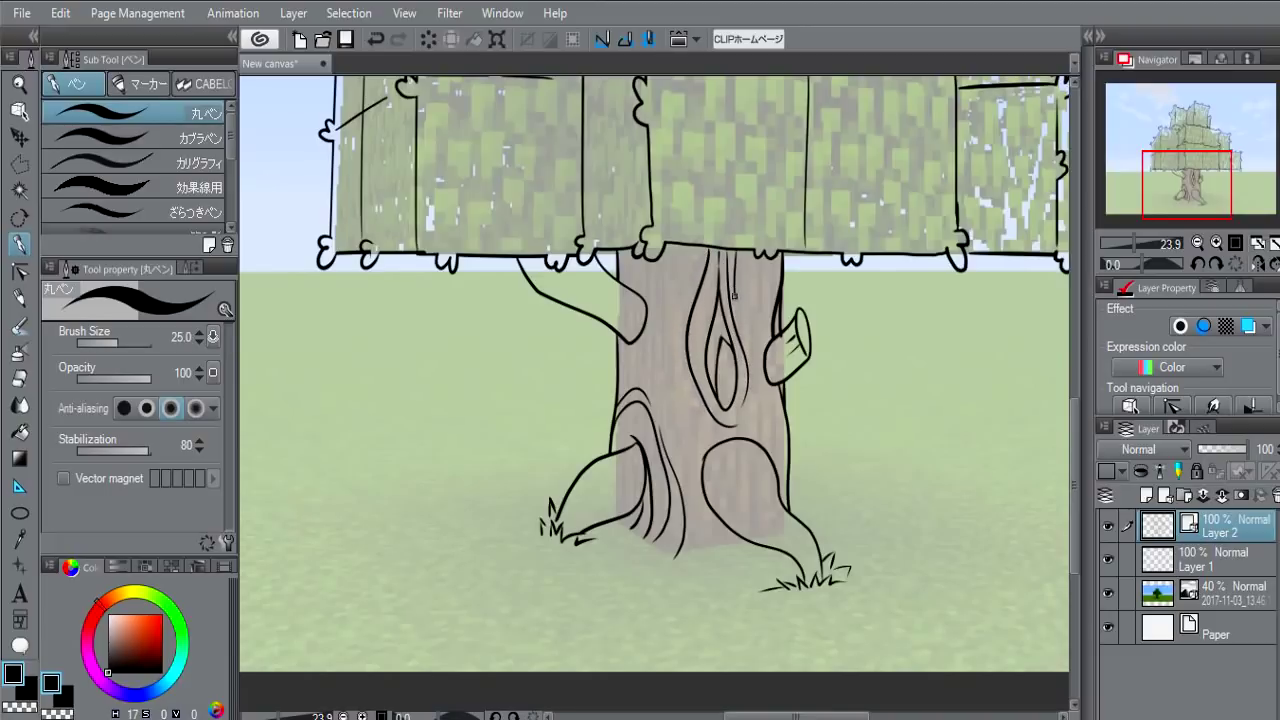
mouse_move(660, 250)
left_mouse_down()
mouse_move(672, 452)
mouse_move(689, 489)
left_mouse_up()
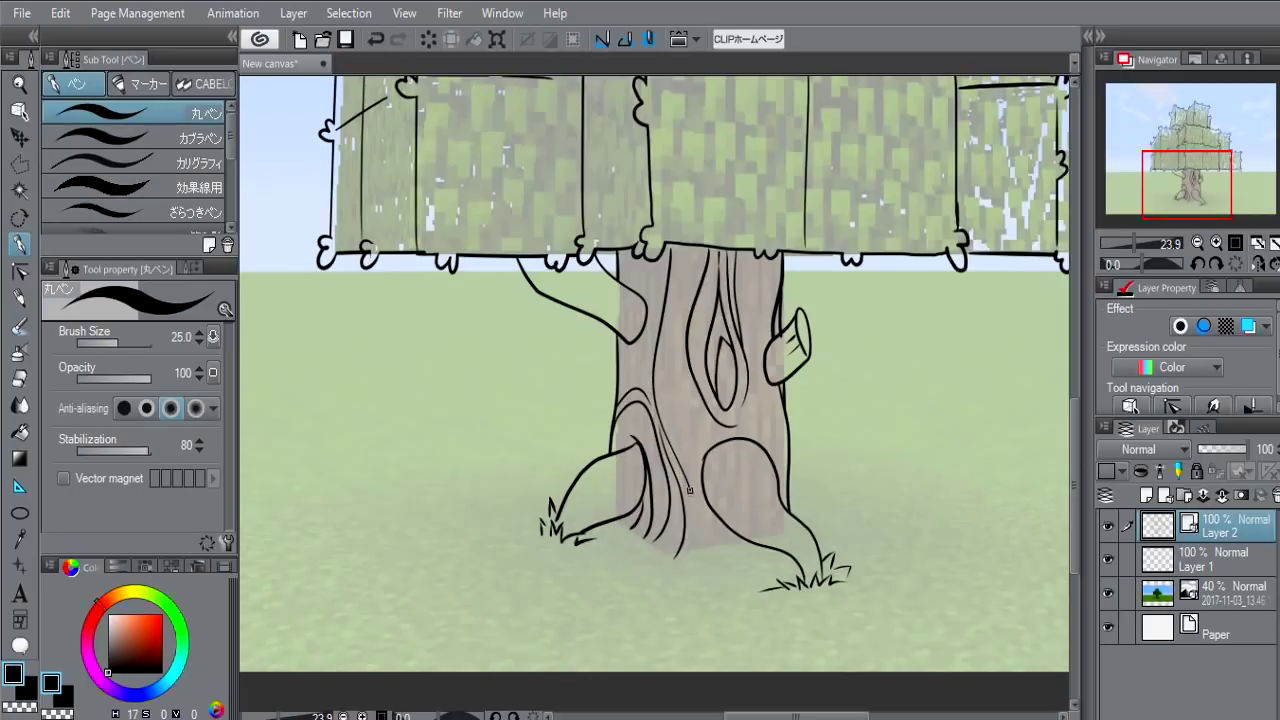
mouse_move(704, 436)
left_mouse_down()
mouse_move(700, 552)
mouse_move(780, 470)
mouse_move(790, 480)
left_mouse_up()
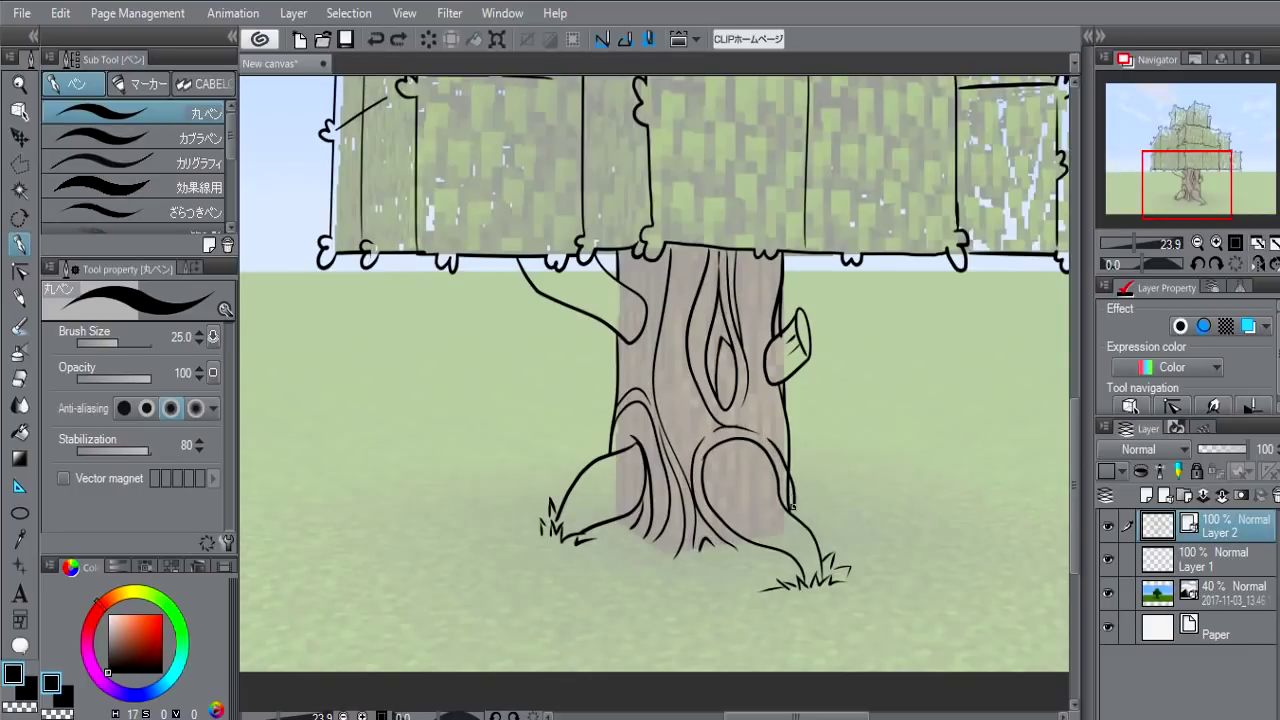
- Add more grain lines at the trunk's upper left and down its length
key("e")
key("p")
left_click_drag(762, 322, 757, 383)
key("ctrl+z")
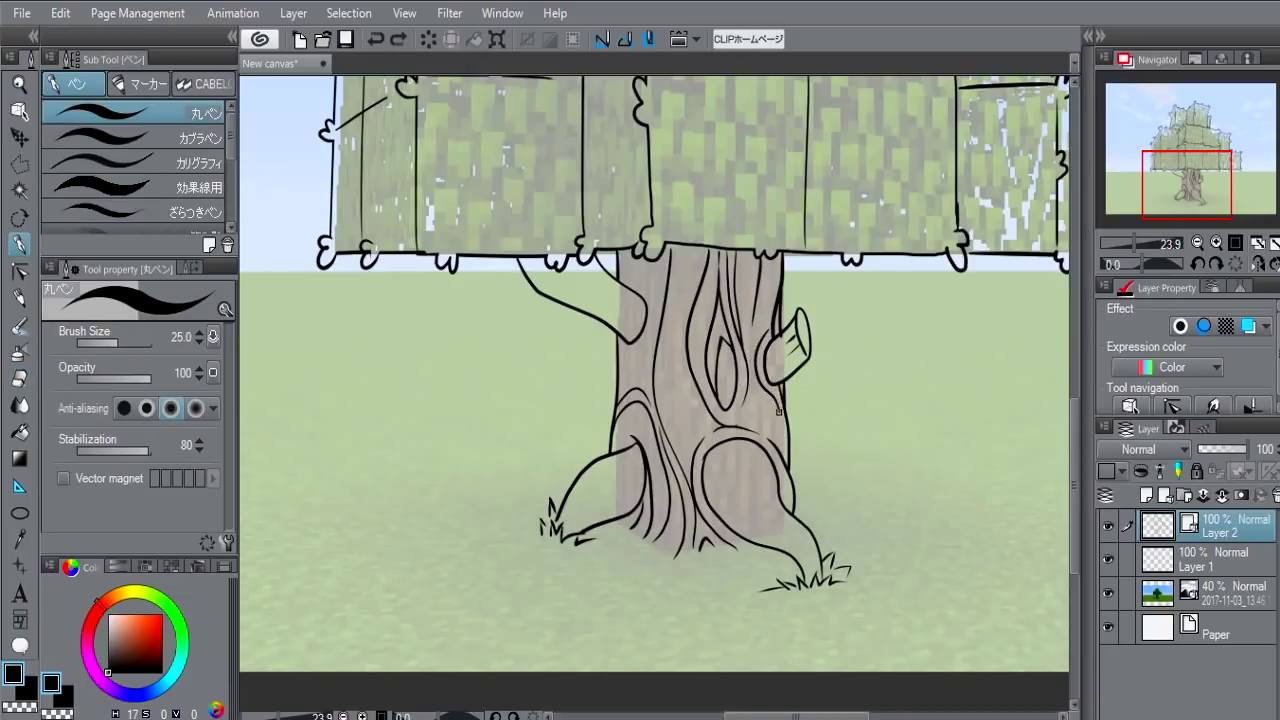
left_click(751, 378)
left_click_drag(640, 280, 650, 323)
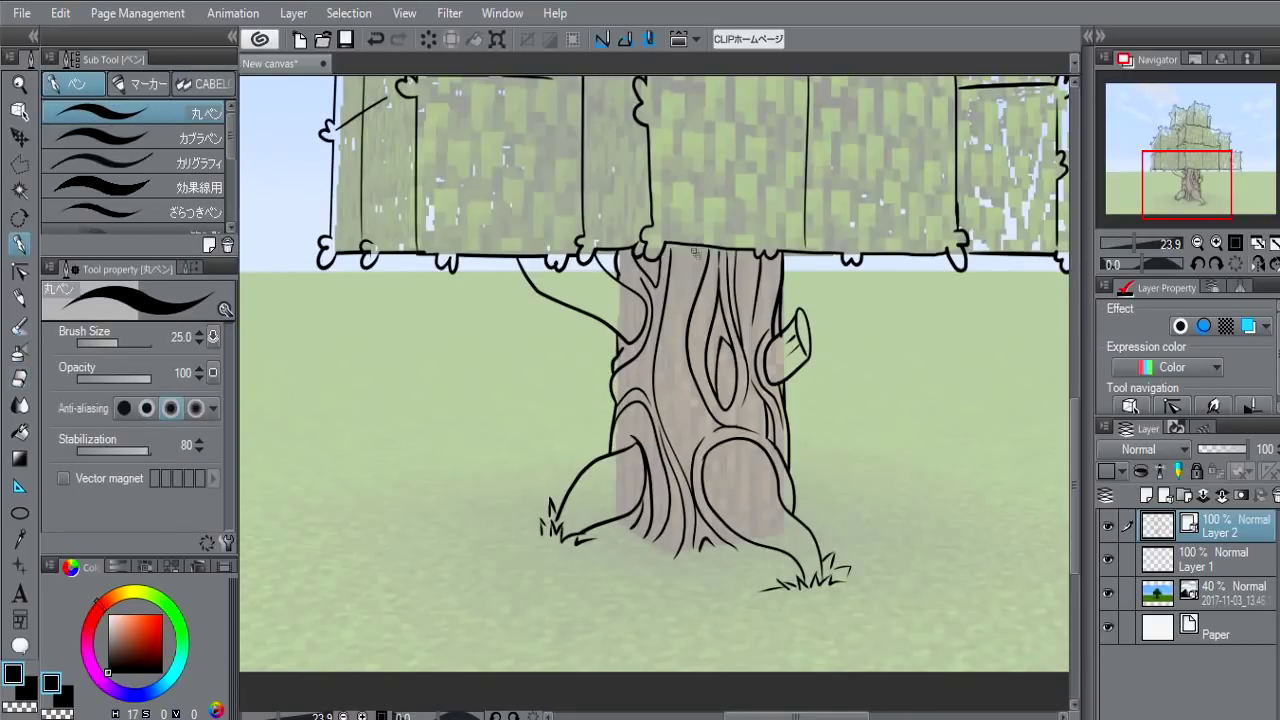
left_click_drag(696, 250, 690, 462)
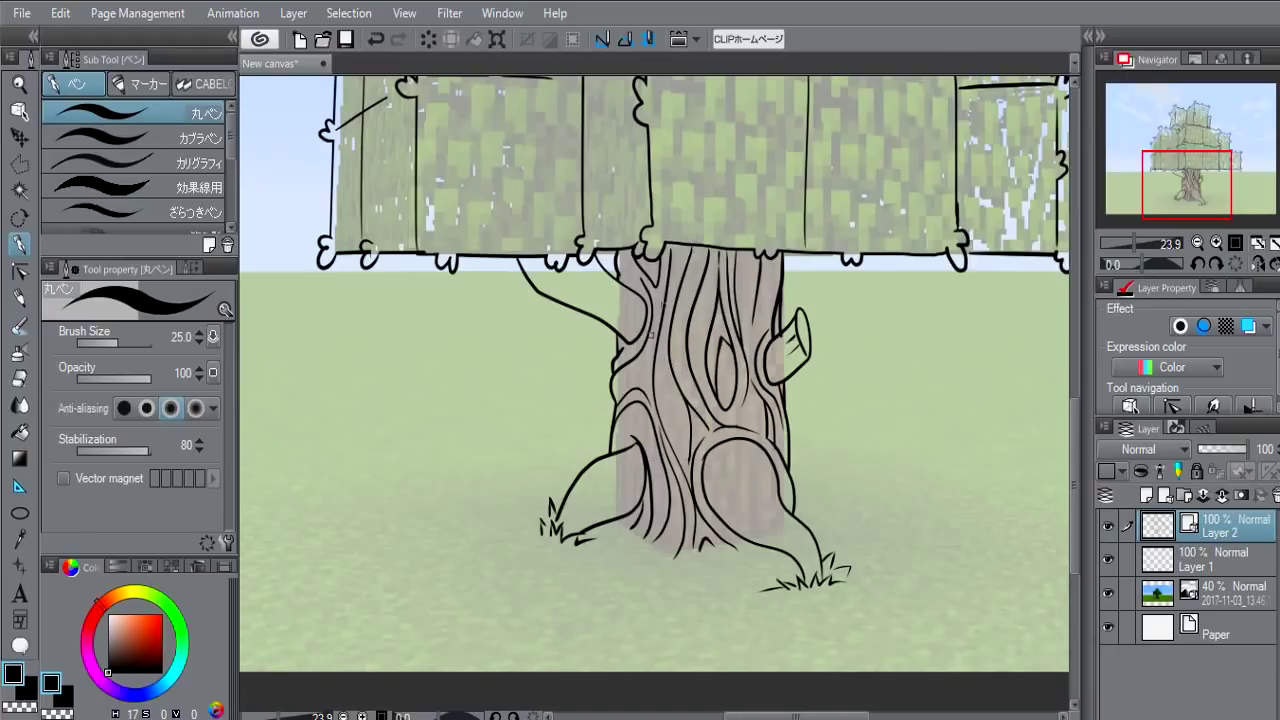
scroll(648, 336, "down", 2)
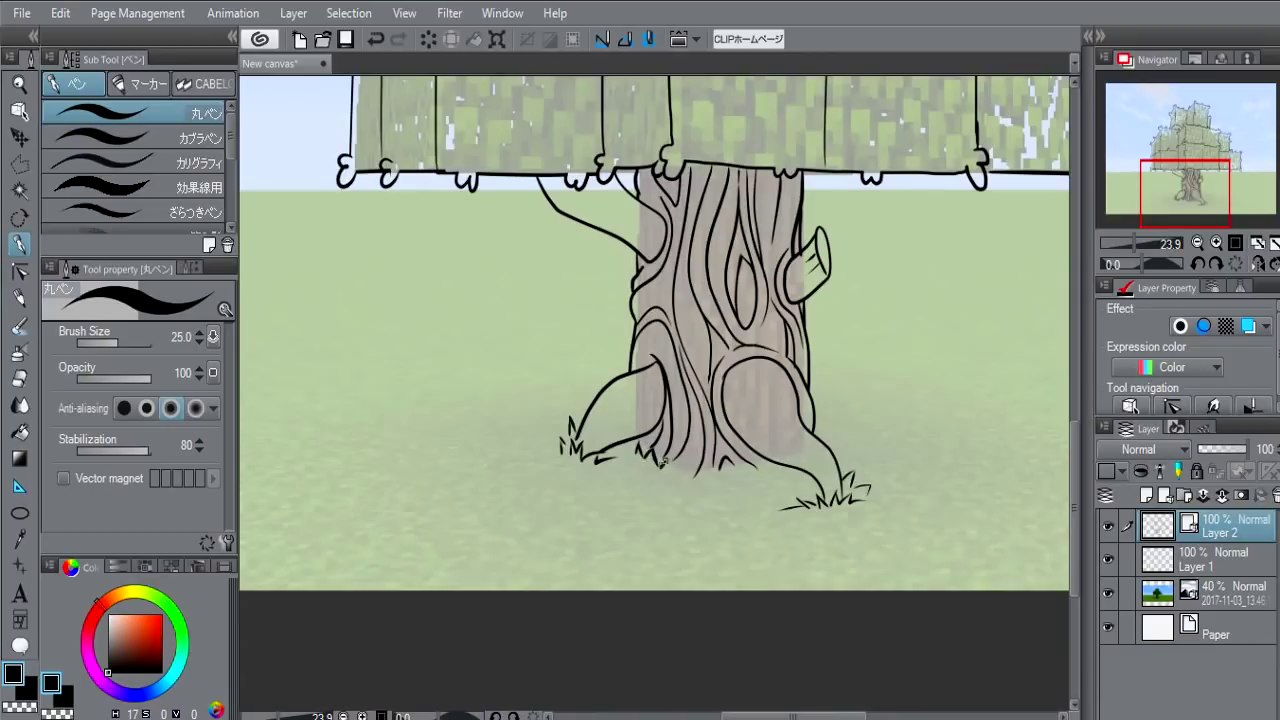
- Draw spiky grass tufts along the trunk base, undoing one bad stroke
mouse_move(681, 462)
left_mouse_down()
mouse_move(712, 476)
mouse_move(775, 467)
left_mouse_up()
mouse_move(812, 390)
left_mouse_down()
mouse_move(840, 425)
mouse_move(848, 410)
left_mouse_up()
left_click_drag(632, 352, 580, 398)
left_click_drag(628, 445, 650, 494)
key("e")
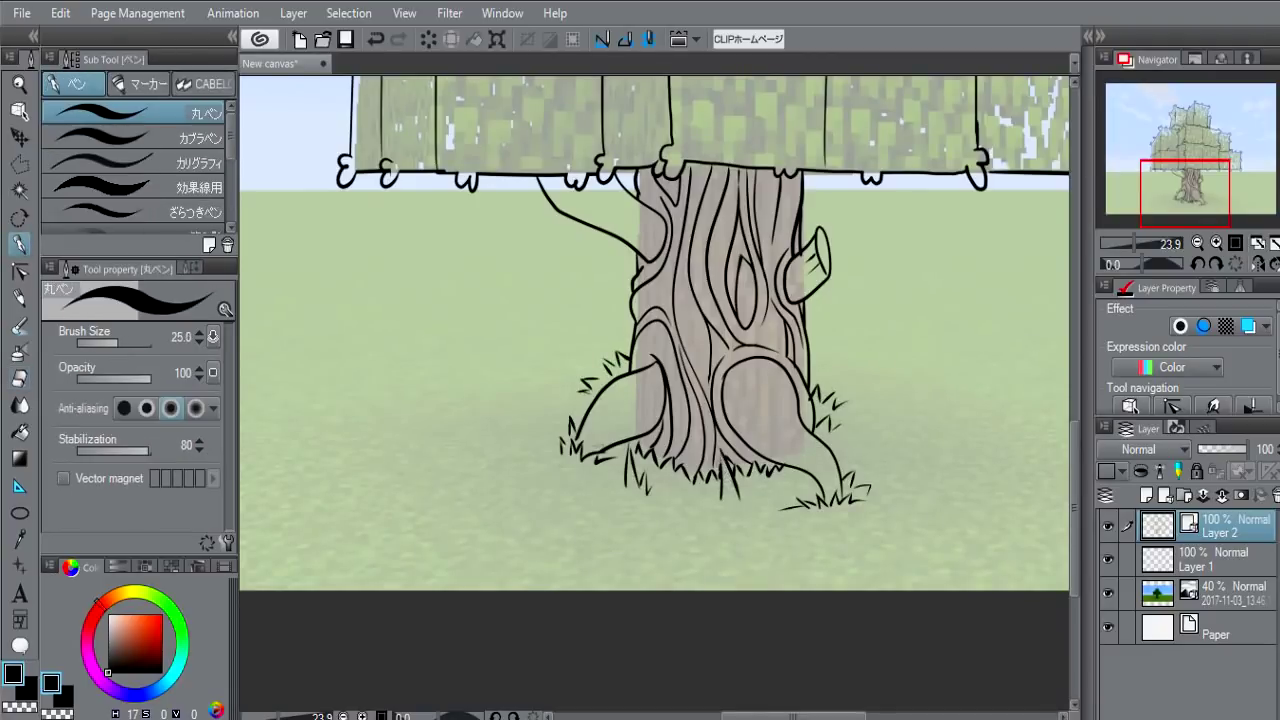
mouse_move(726, 472)
left_mouse_down()
mouse_move(796, 469)
mouse_move(695, 545)
left_mouse_up()
key("ctrl+z")
- Add more grass blades on both sides of the trunk base
key("p")
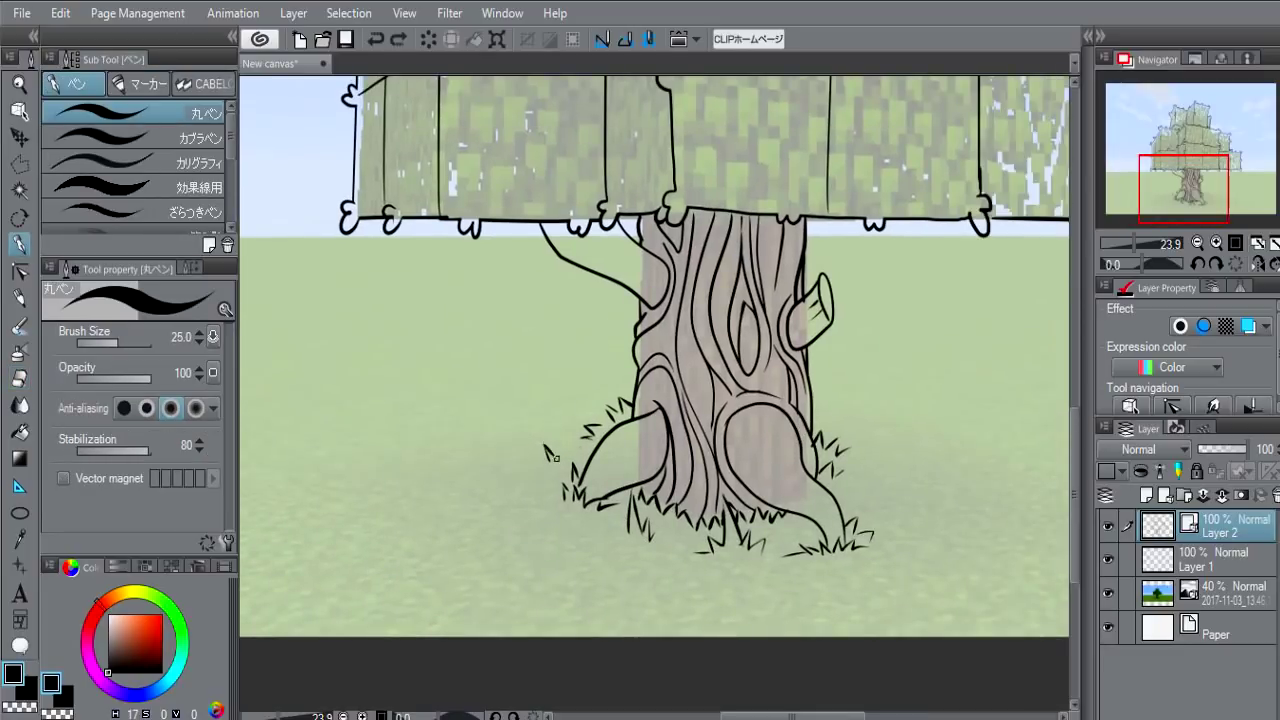
left_click_drag(546, 446, 562, 462)
left_click_drag(864, 462, 894, 478)
mouse_move(864, 432)
left_mouse_down()
mouse_move(808, 417)
mouse_move(806, 402)
left_mouse_up()
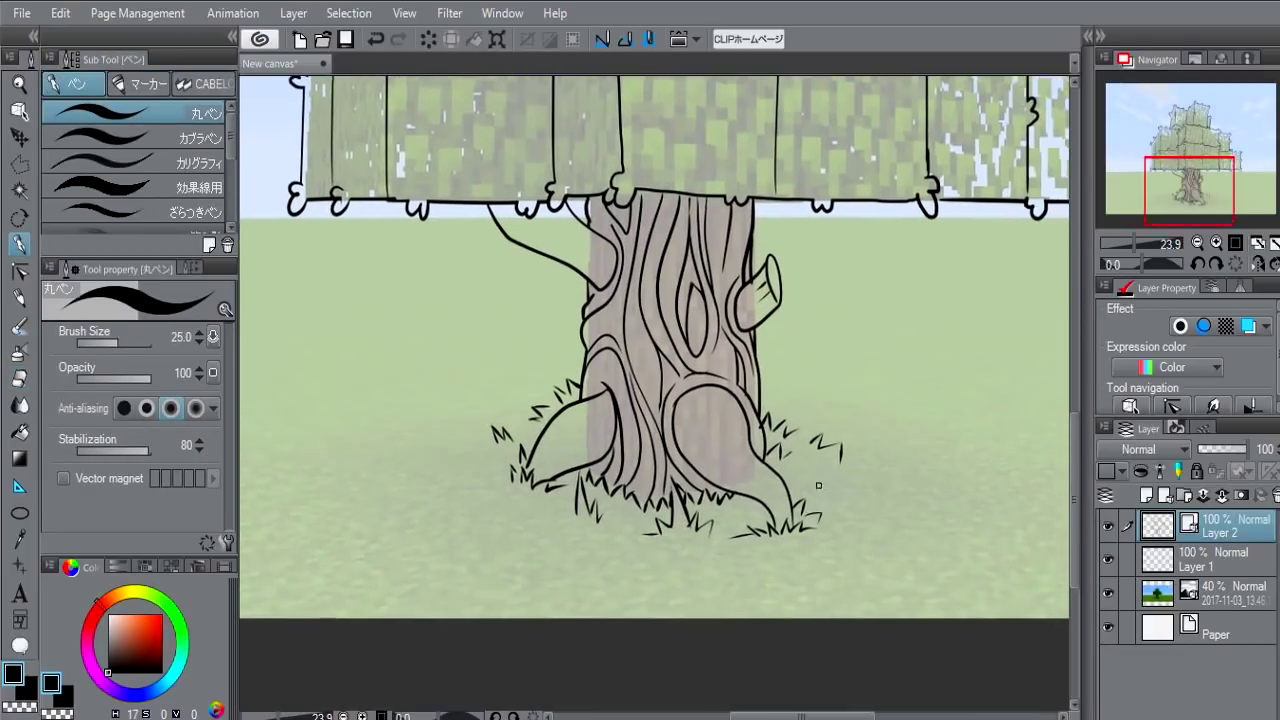
left_click_drag(814, 486, 856, 497)
scroll(809, 443, "up", 3)
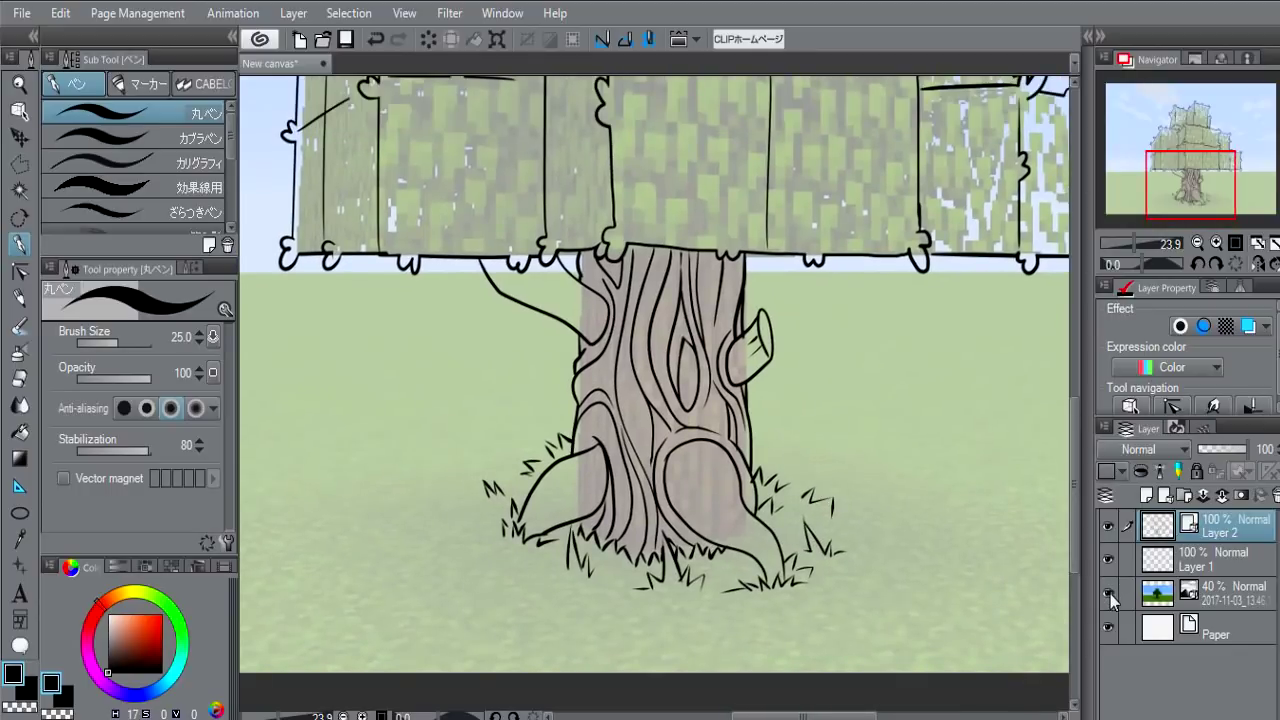
- Hide the Minecraft reference photo layer and bring the canopy's left cubes into view
left_click(1110, 594)
left_click_drag(689, 434, 597, 328)
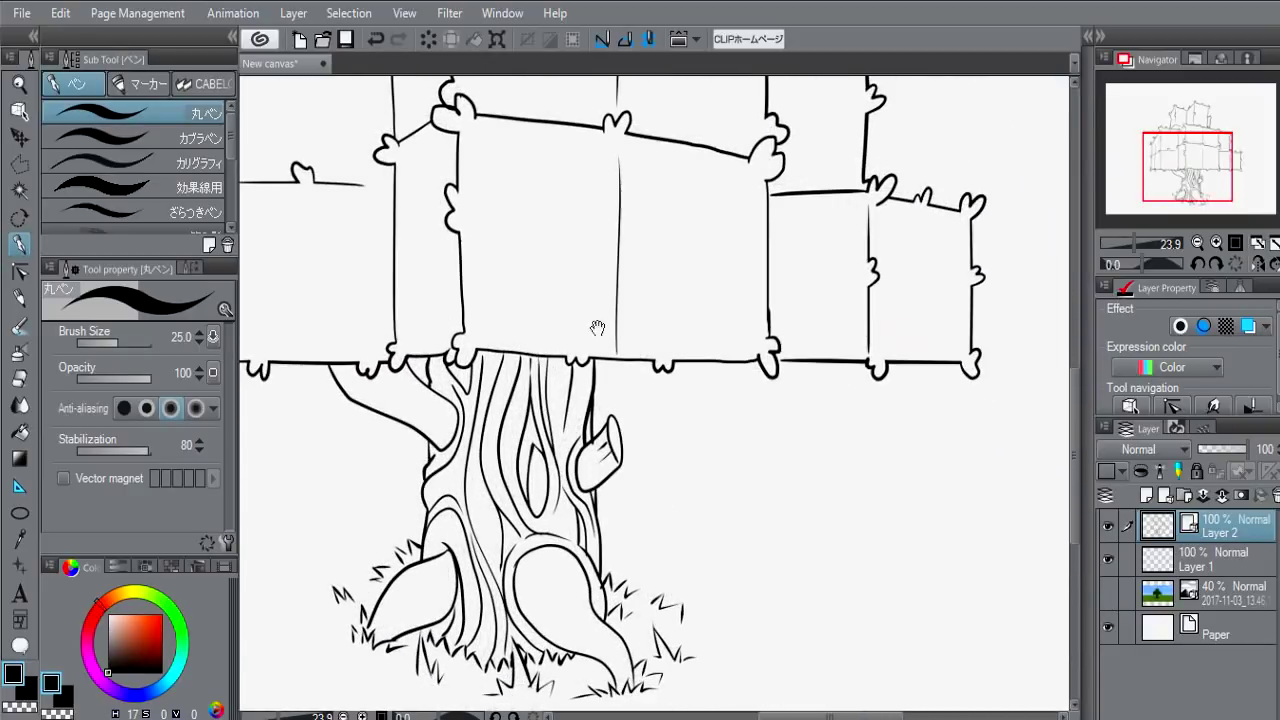
scroll(597, 328, "up", 3)
scroll(614, 366, "up", 2)
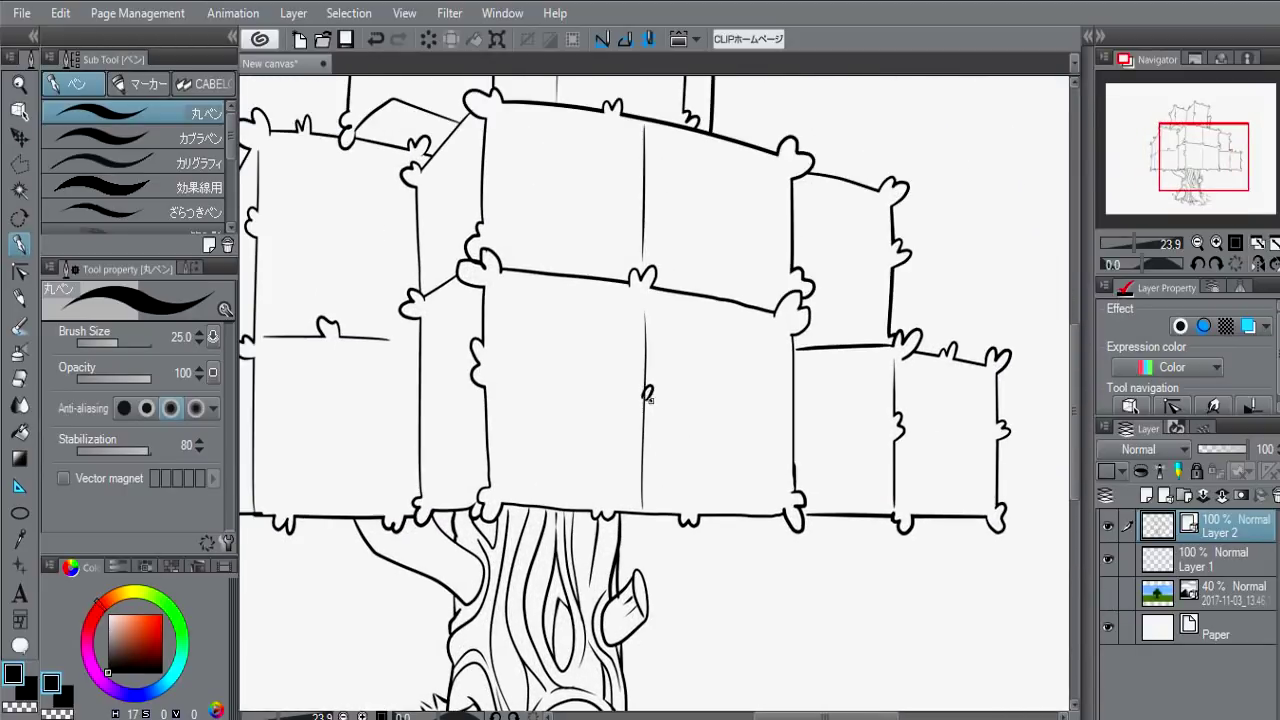
mouse_move(380, 400)
left_mouse_down()
mouse_move(609, 430)
mouse_move(634, 380)
mouse_move(640, 423)
mouse_move(591, 414)
mouse_move(562, 436)
left_mouse_up()
- Try a diagonal edge line on the canopy, then undo it
key("e")
key("p")
mouse_move(586, 300)
left_mouse_down()
mouse_move(584, 390)
mouse_move(620, 350)
left_mouse_up()
key("e")
key("ctrl+z")
key("p")
key("e")
key("p")
- Ink a short slanted edge line across the lower-left cube's side face
left_click_drag(590, 450, 595, 500)
left_click_drag(560, 400, 500, 455)
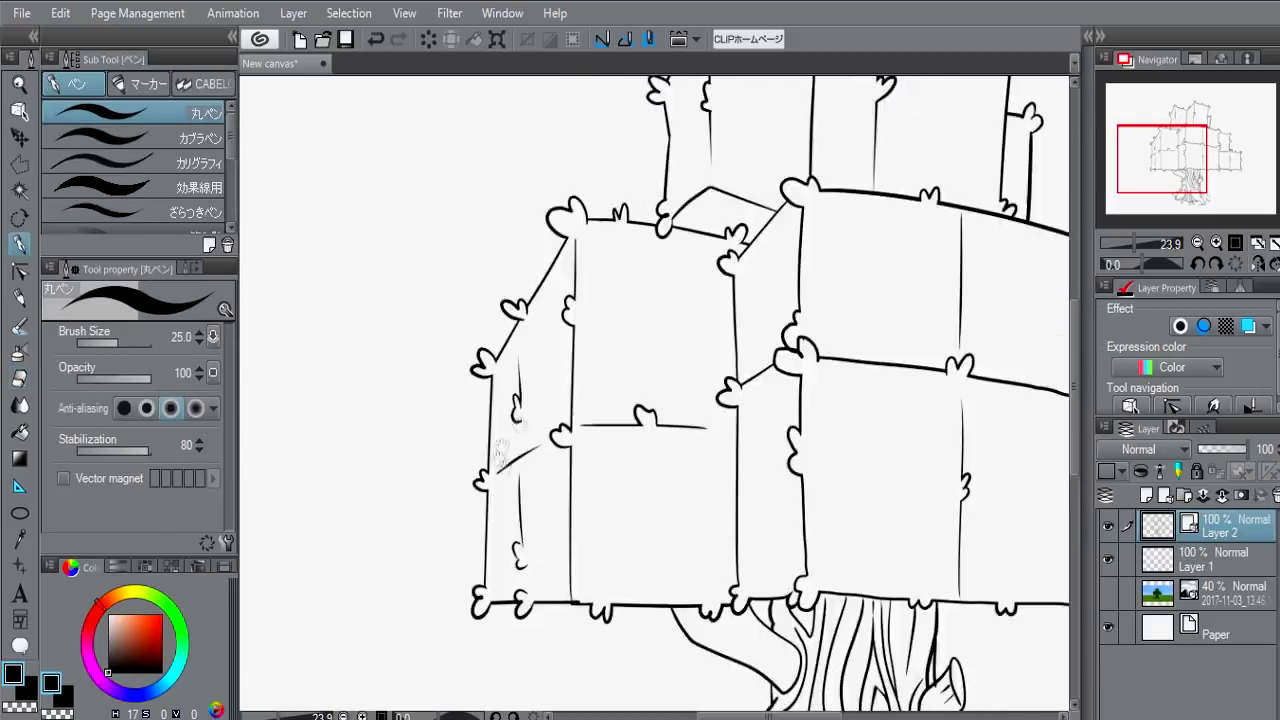
scroll(500, 455, "down", 2)
key("e")
key("p")
scroll(430, 480, "up", 2)
key("e")
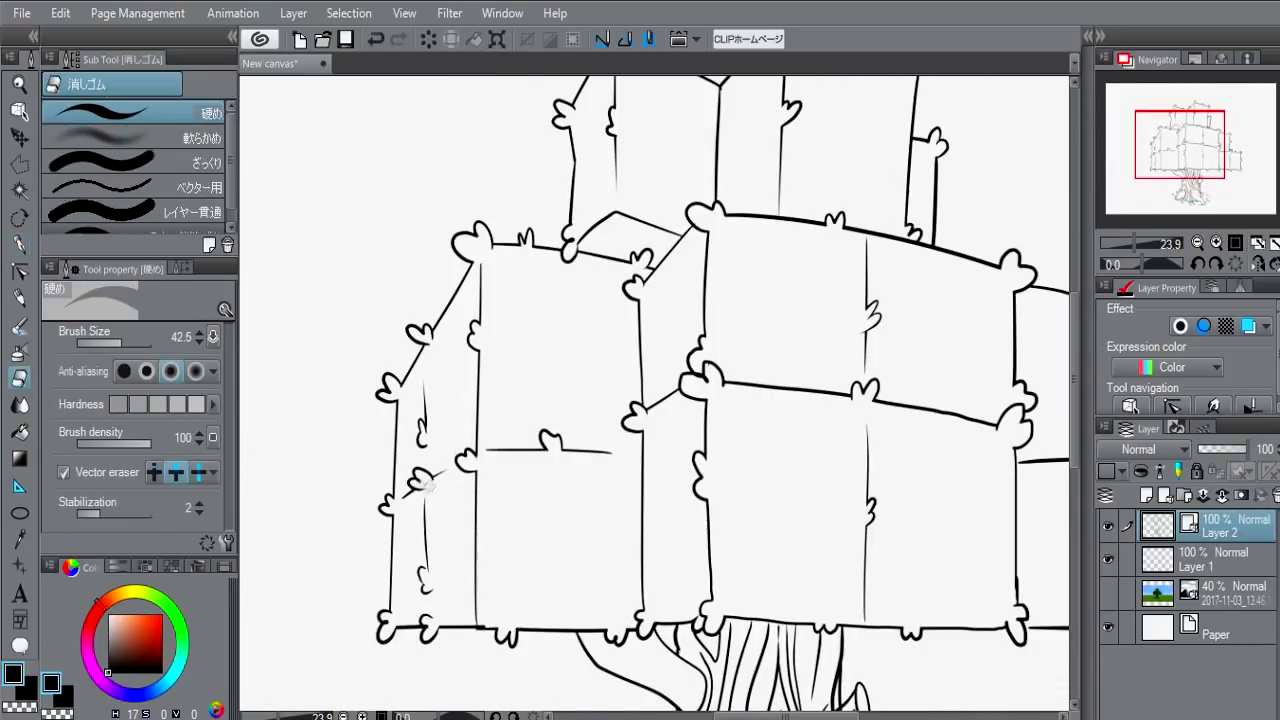
key("p")
scroll(423, 482, "down", 1)
scroll(500, 450, "down", 1)
scroll(600, 425, "up", 3)
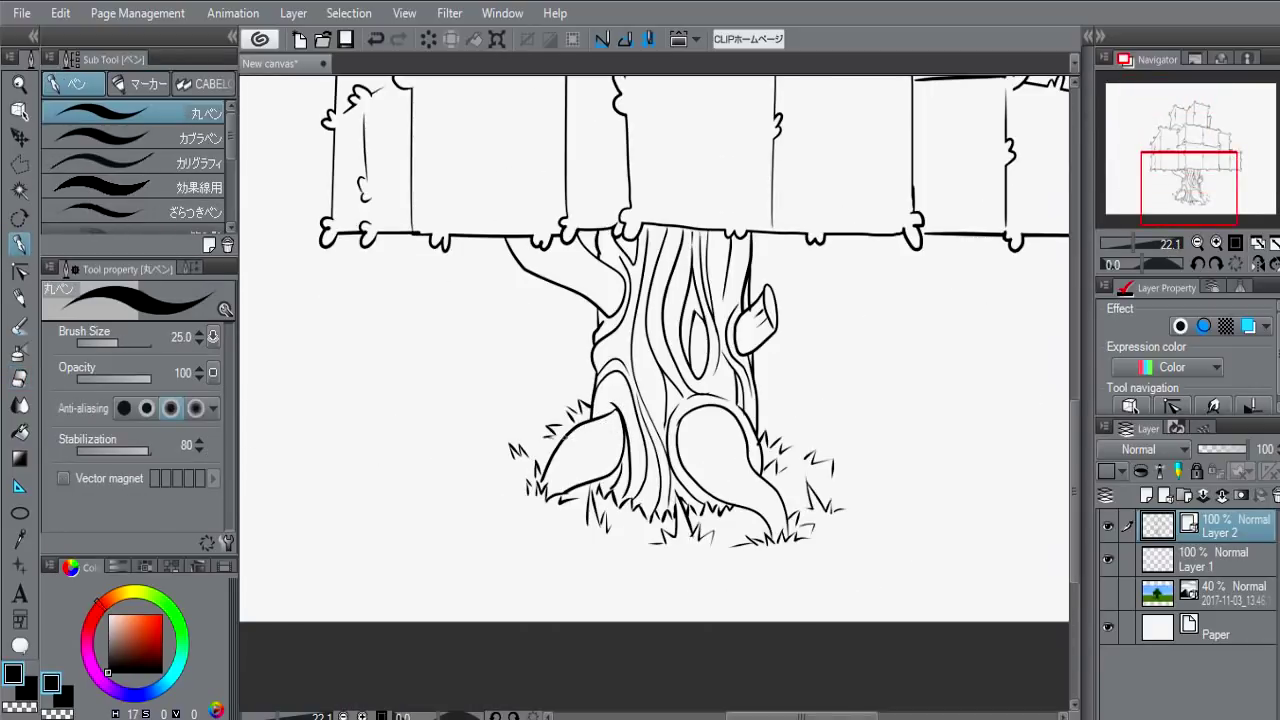
- Draw curved ridge lines on the left and right roots, undoing stray strokes
left_click_drag(600, 425, 574, 486)
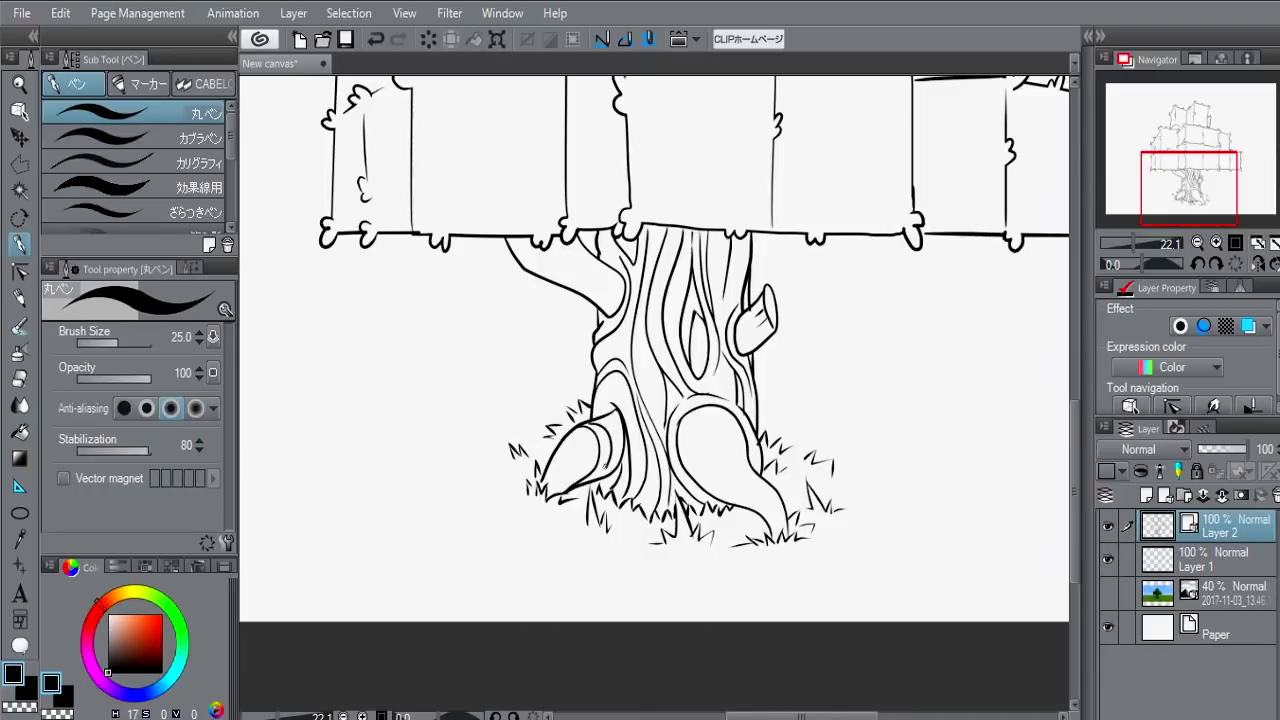
key("ctrl+z")
left_click_drag(596, 450, 610, 478)
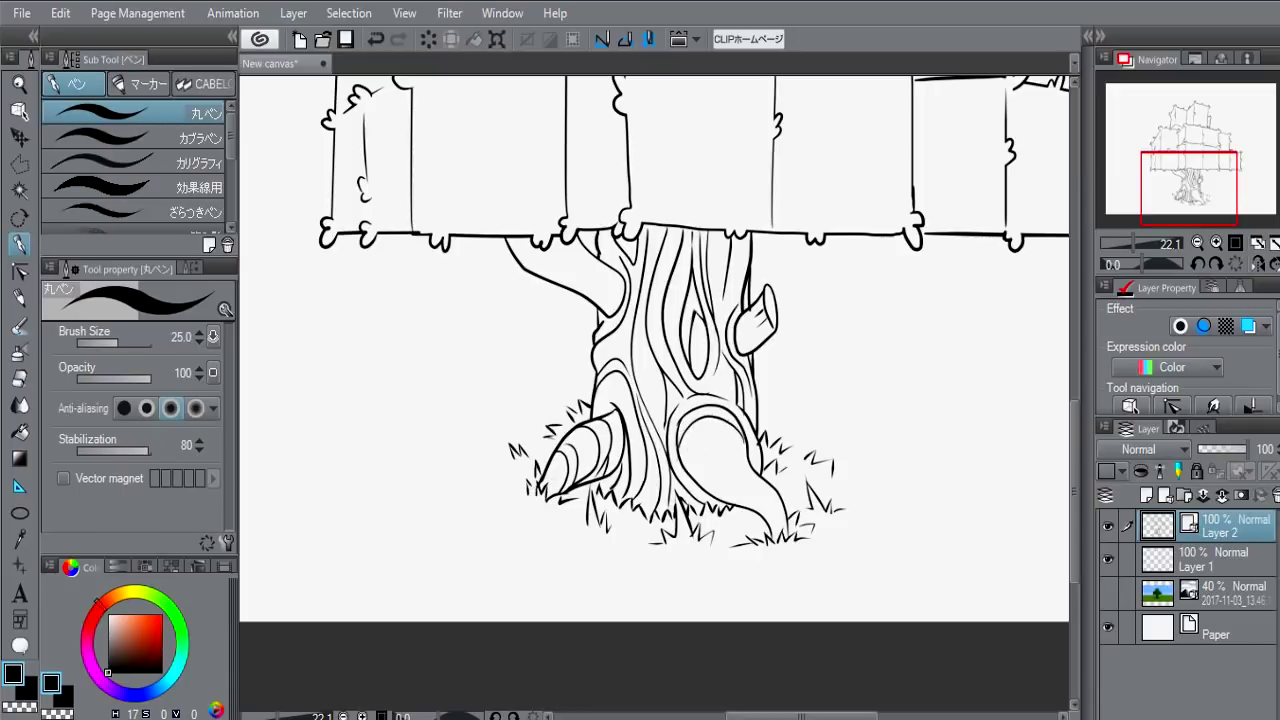
left_click_drag(738, 436, 704, 492)
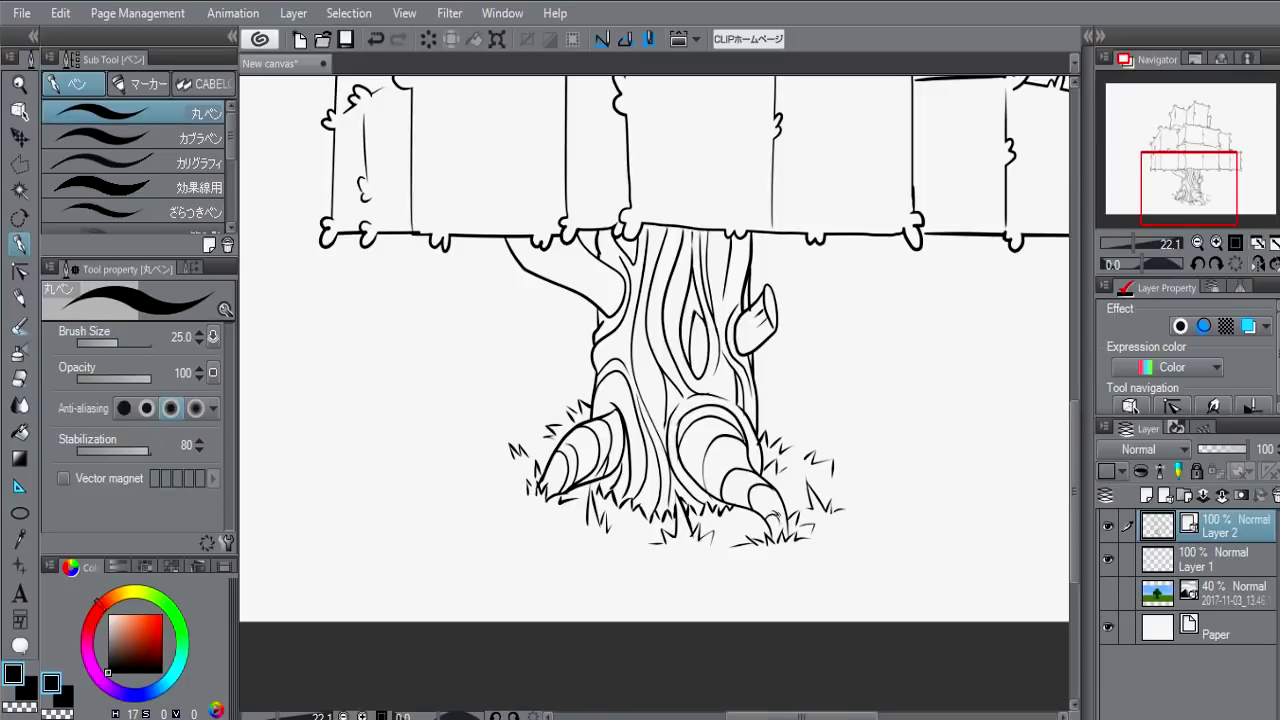
key("ctrl+z")
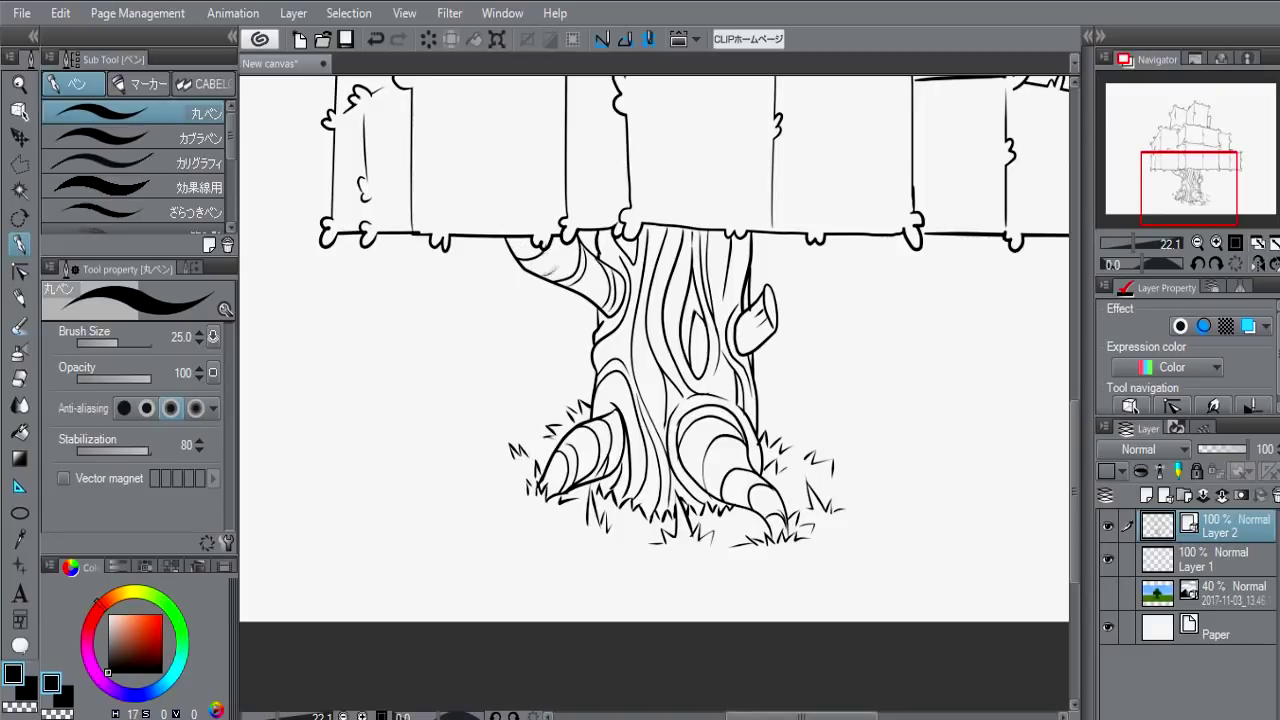
key("e")
key("ctrl+z")
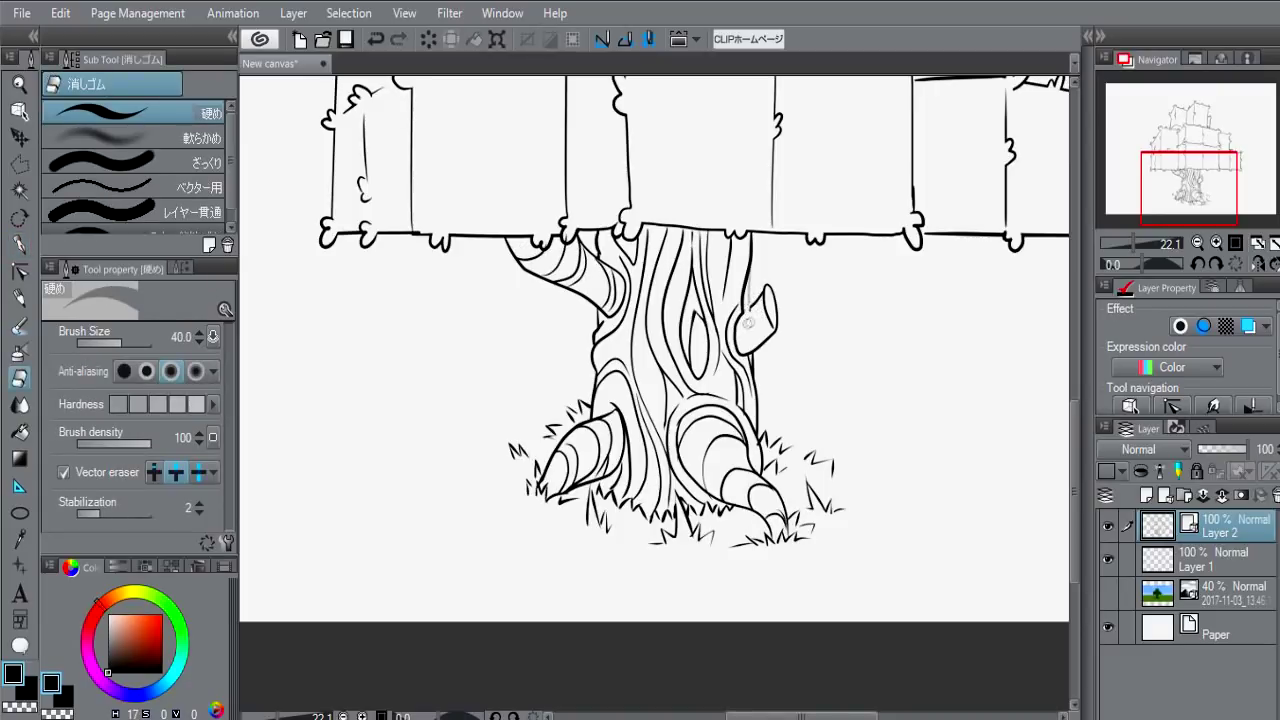
- Add a curved bark detail line on the left branch with the round pen
key("p")
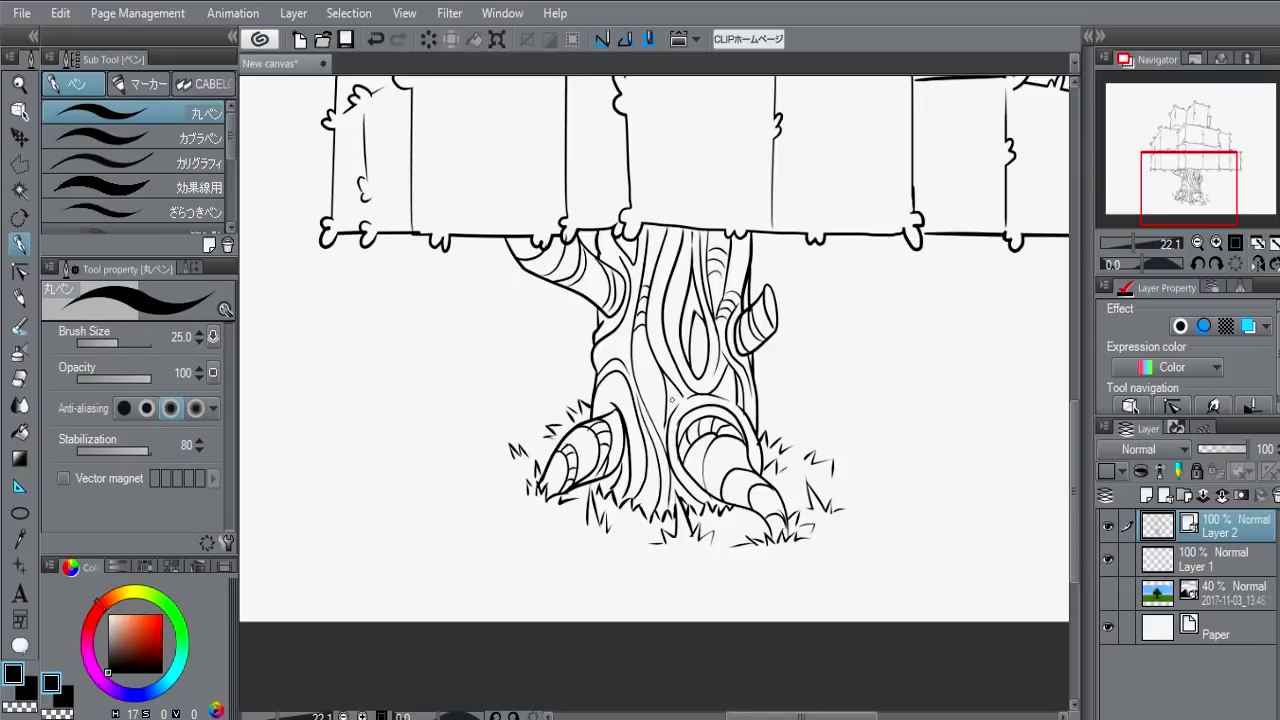
key("e")
key("p")
left_click_drag(530, 256, 555, 274)
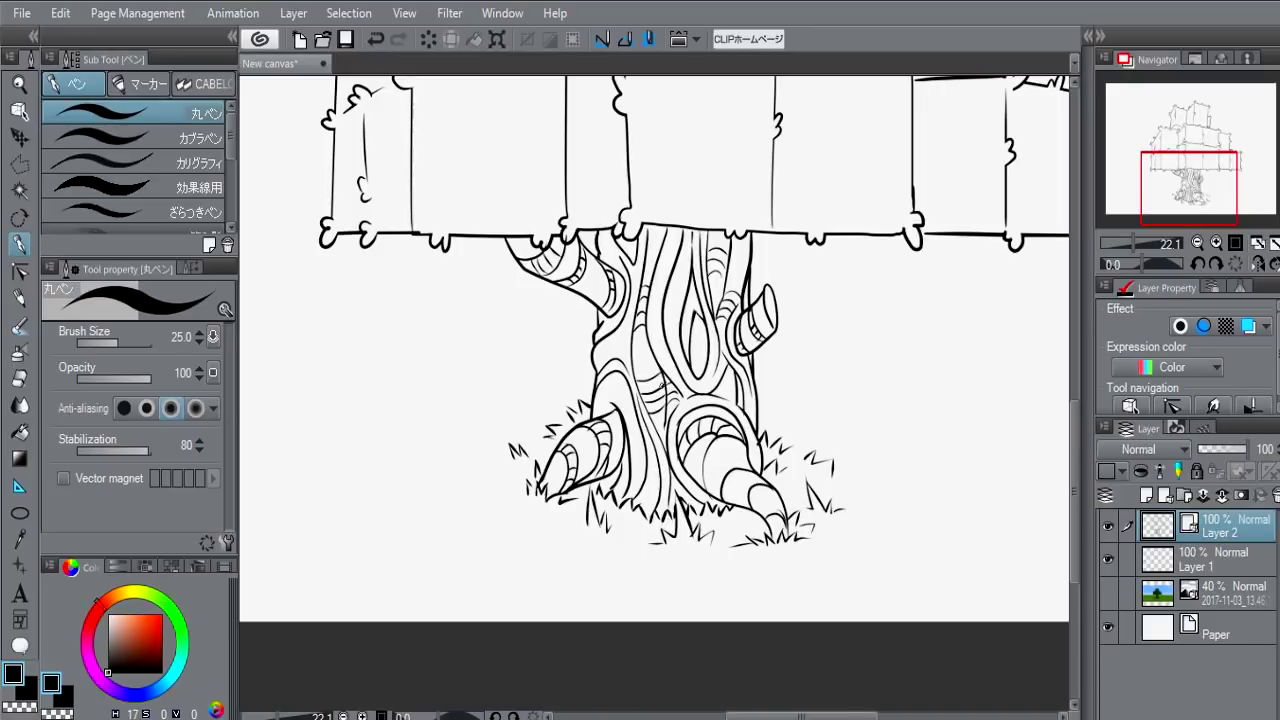
scroll(654, 360, "up", 1)
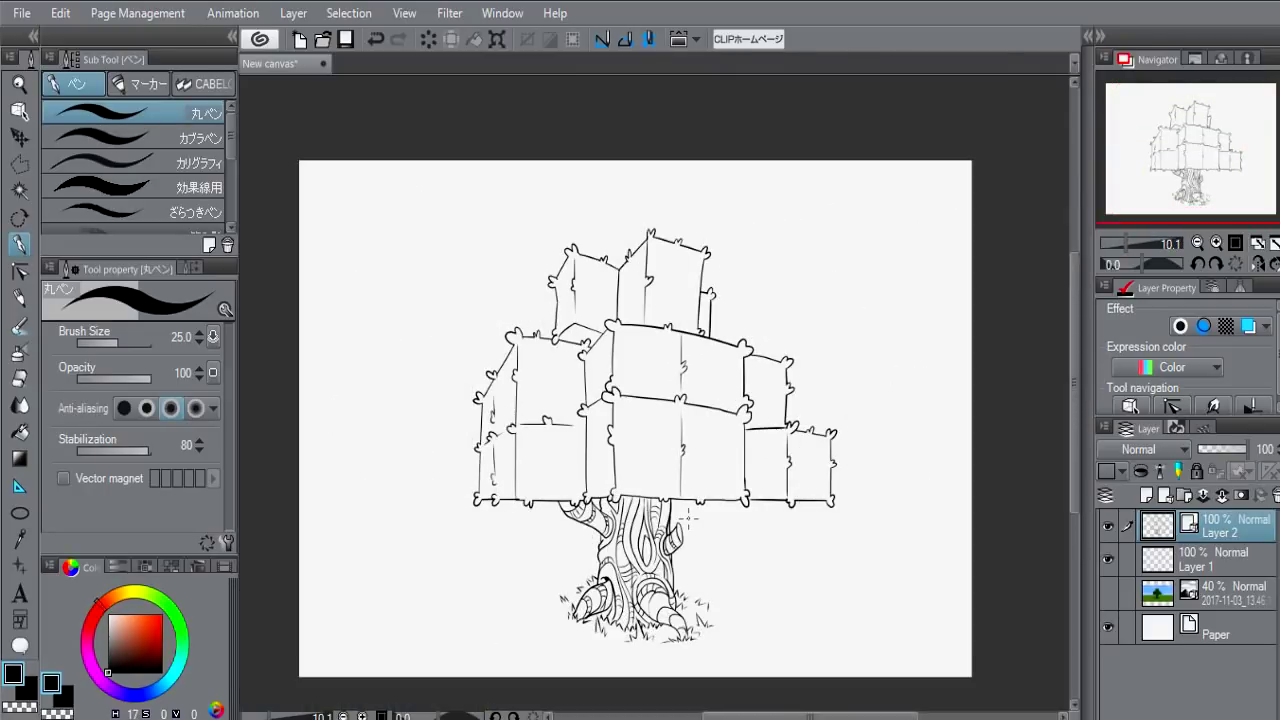
- Show the reference photo, drag it to the canvas's top-left, then delete its layer
scroll(682, 381, "down", 2)
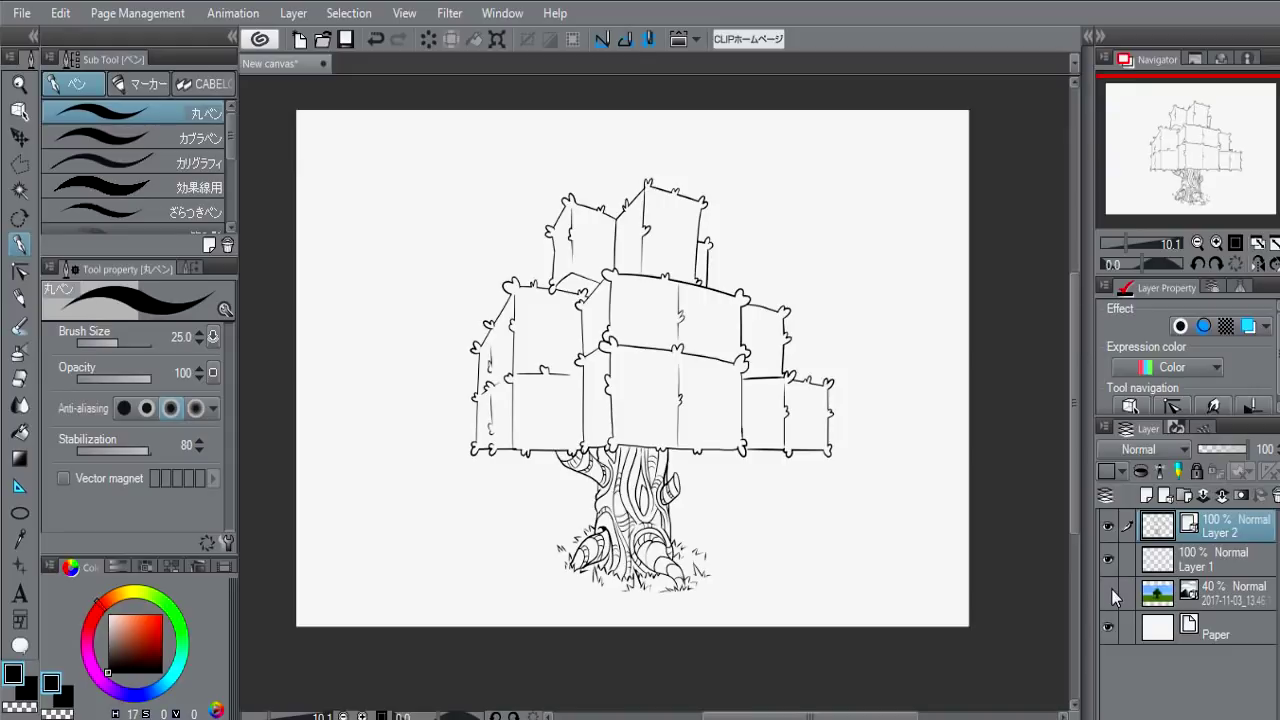
left_click(1109, 592)
double_click(1157, 594)
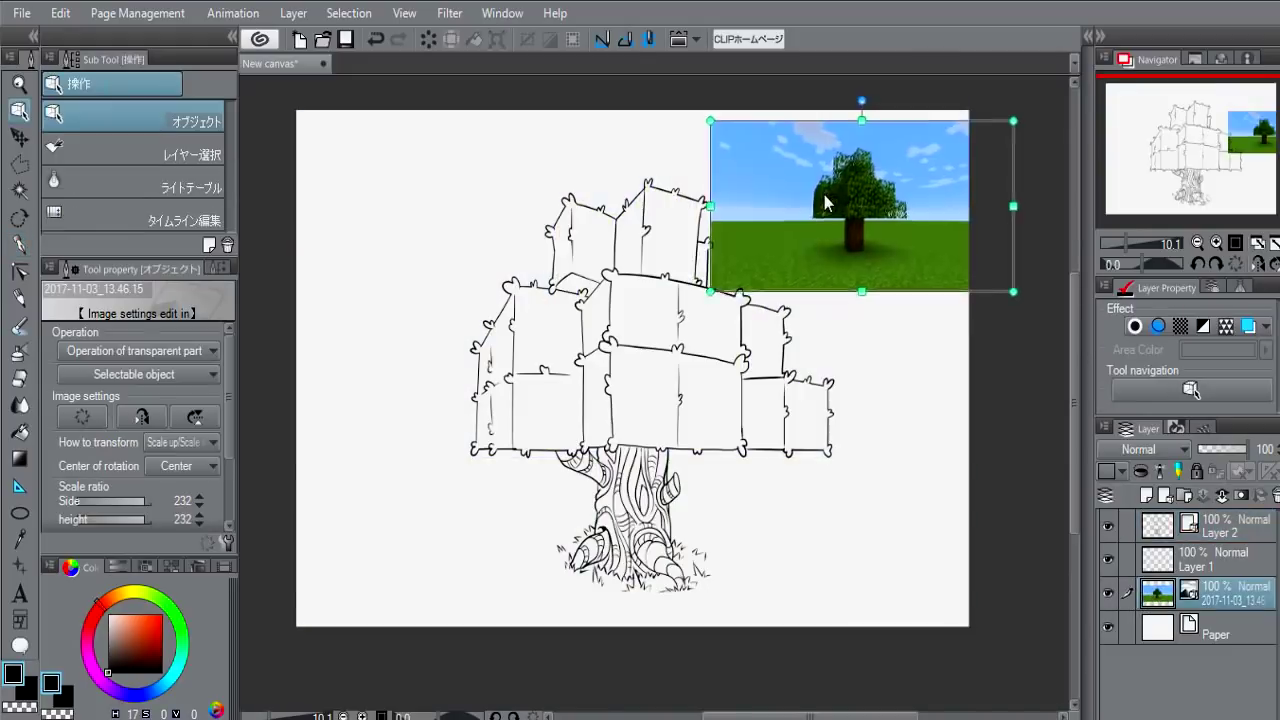
scroll(1040, 262, "up", 1)
left_click_drag(963, 205, 487, 198)
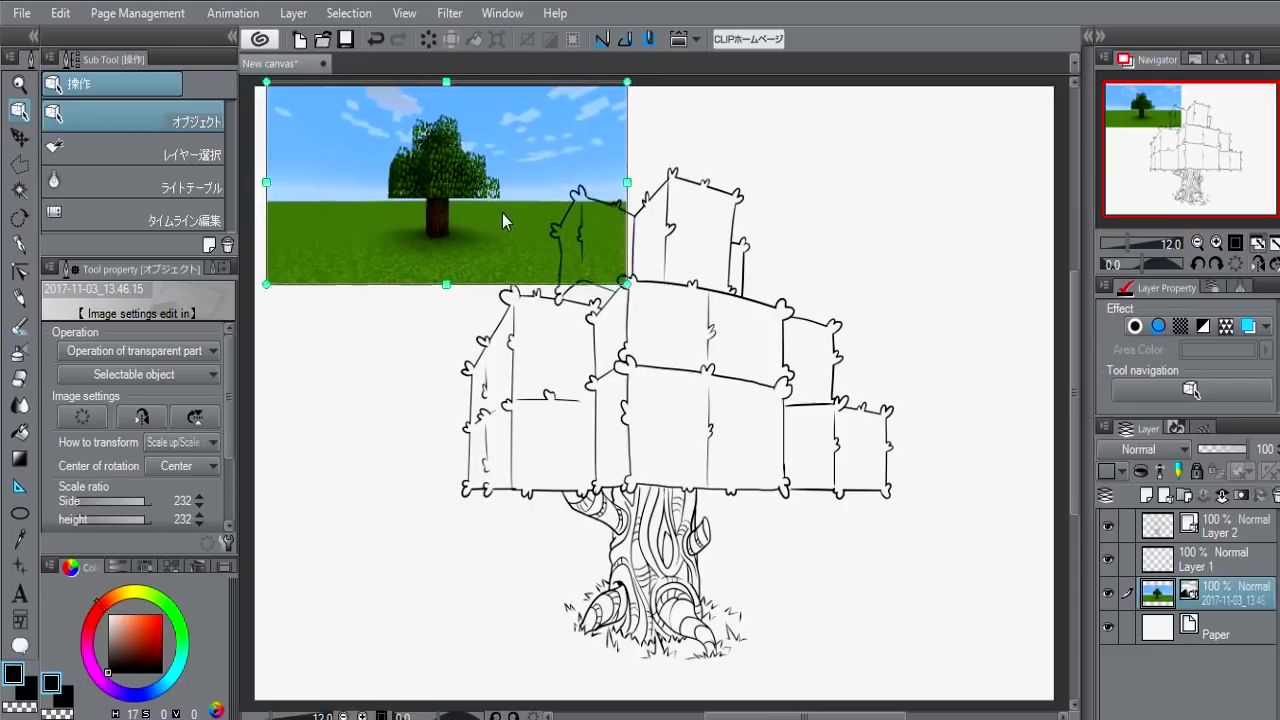
key("Delete")
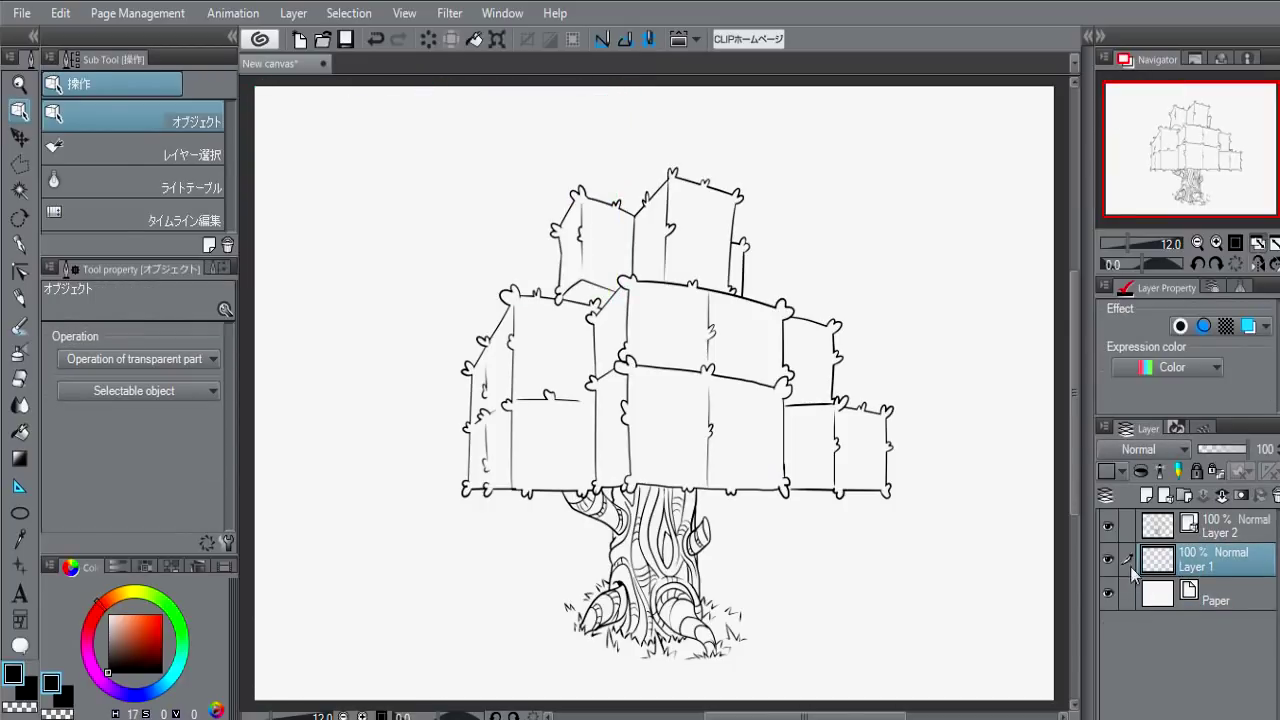
- Pick bright green and dab large green and purple swatches beside the tree
key("p")
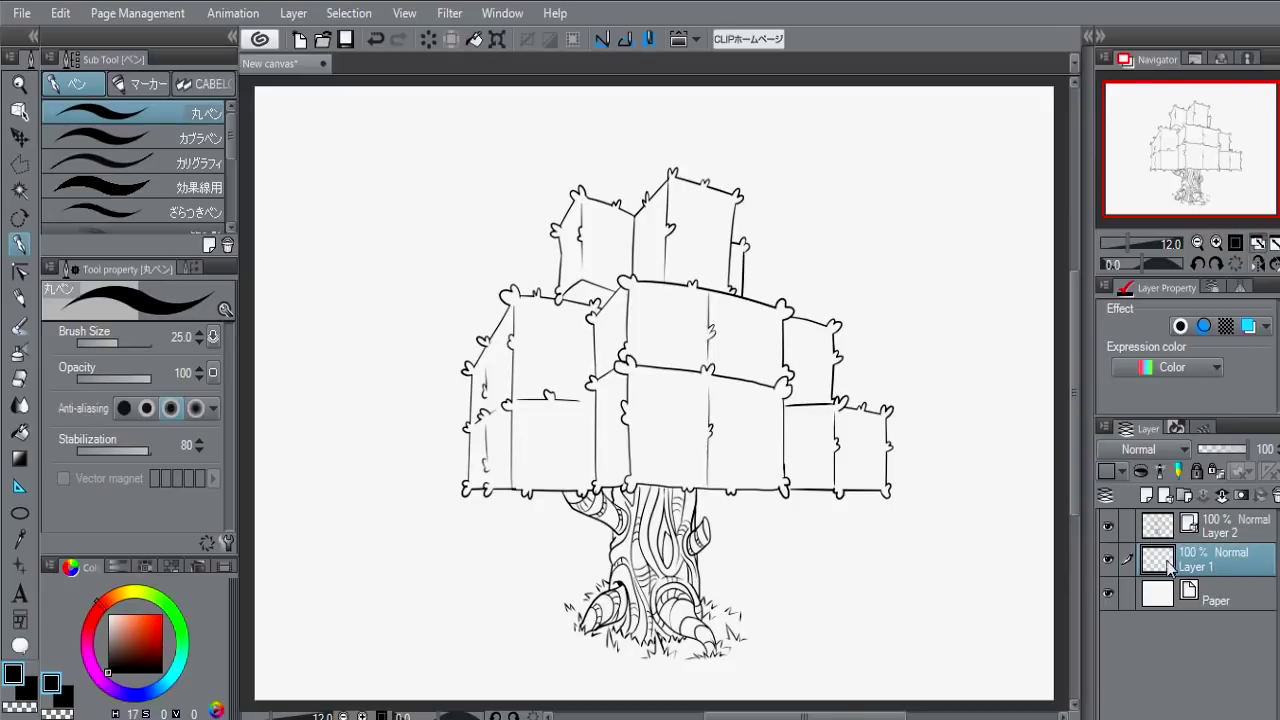
left_click(187, 637)
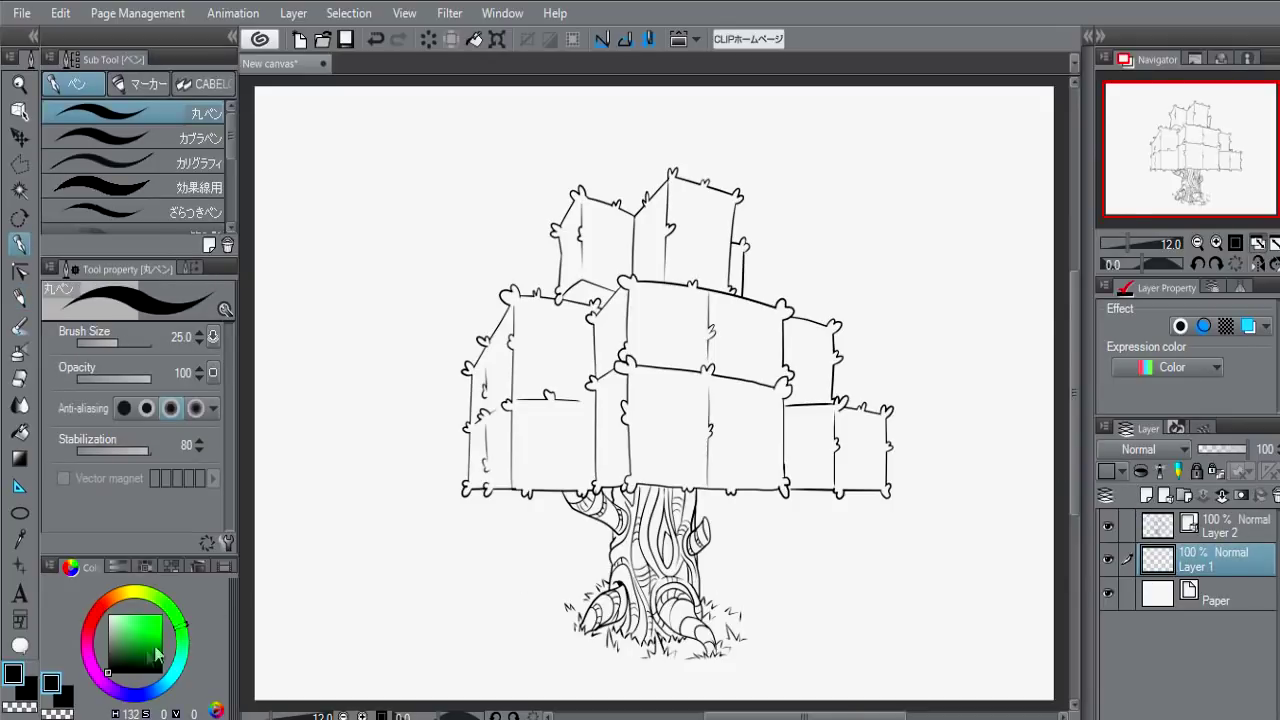
left_click(903, 234)
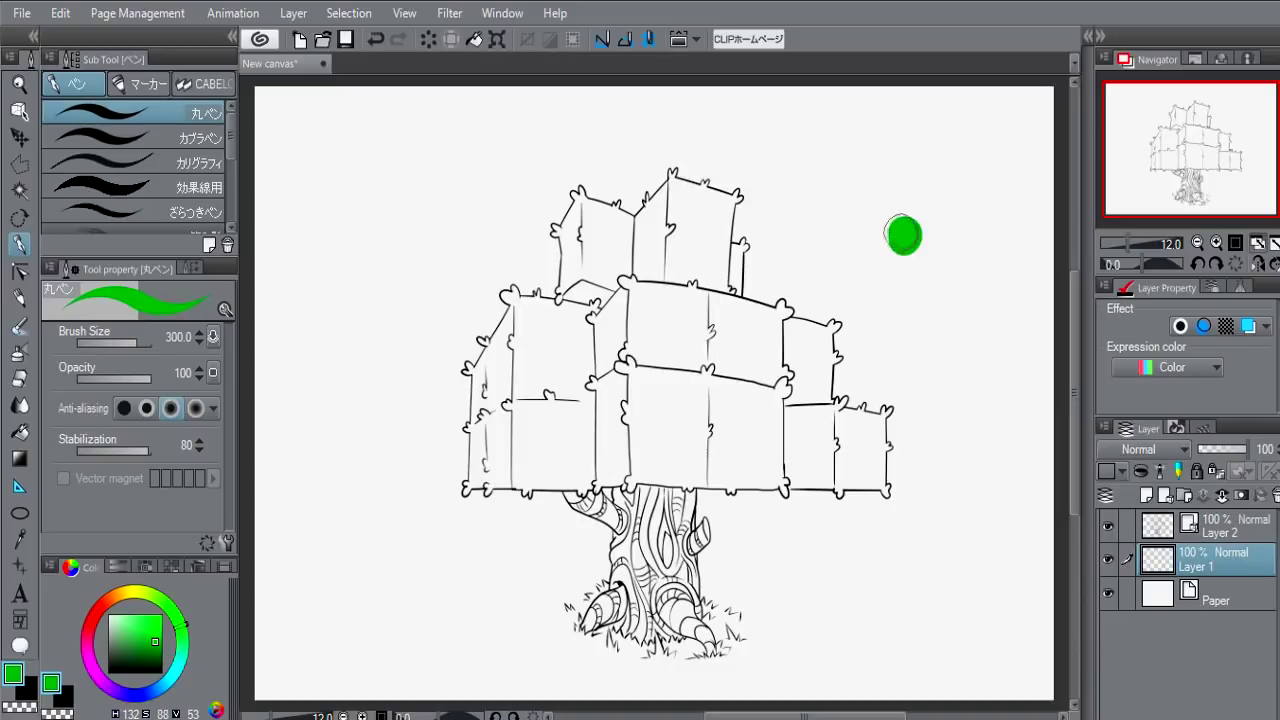
left_click(950, 238)
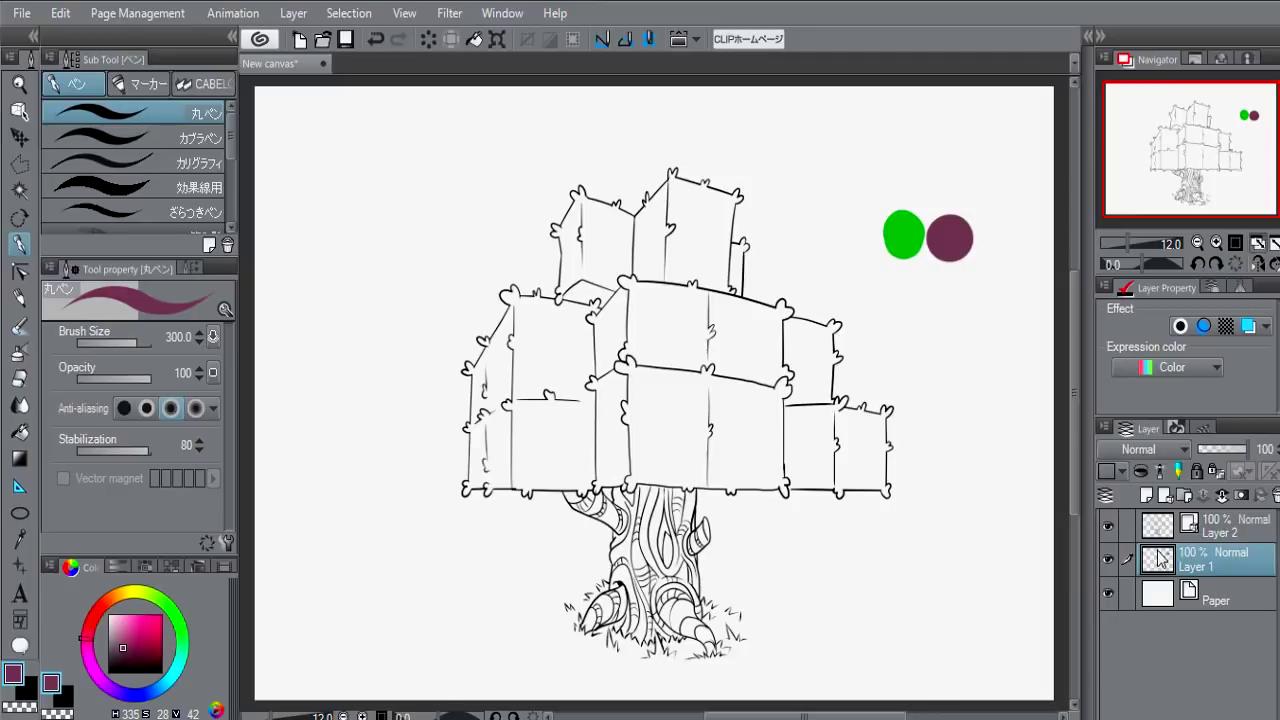
- Add a new layer above Layer 1 and sample the swatch green with a smaller brush
left_click(1146, 495)
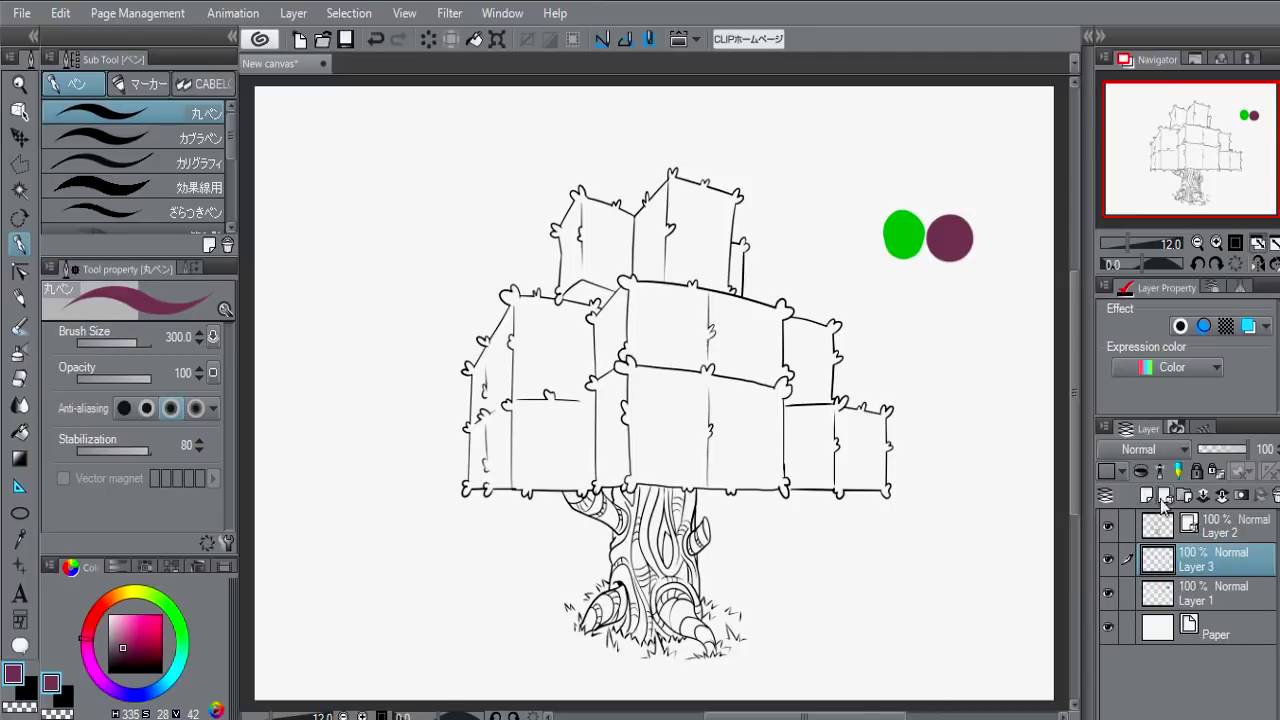
left_click(892, 222, "alt")
key("g")
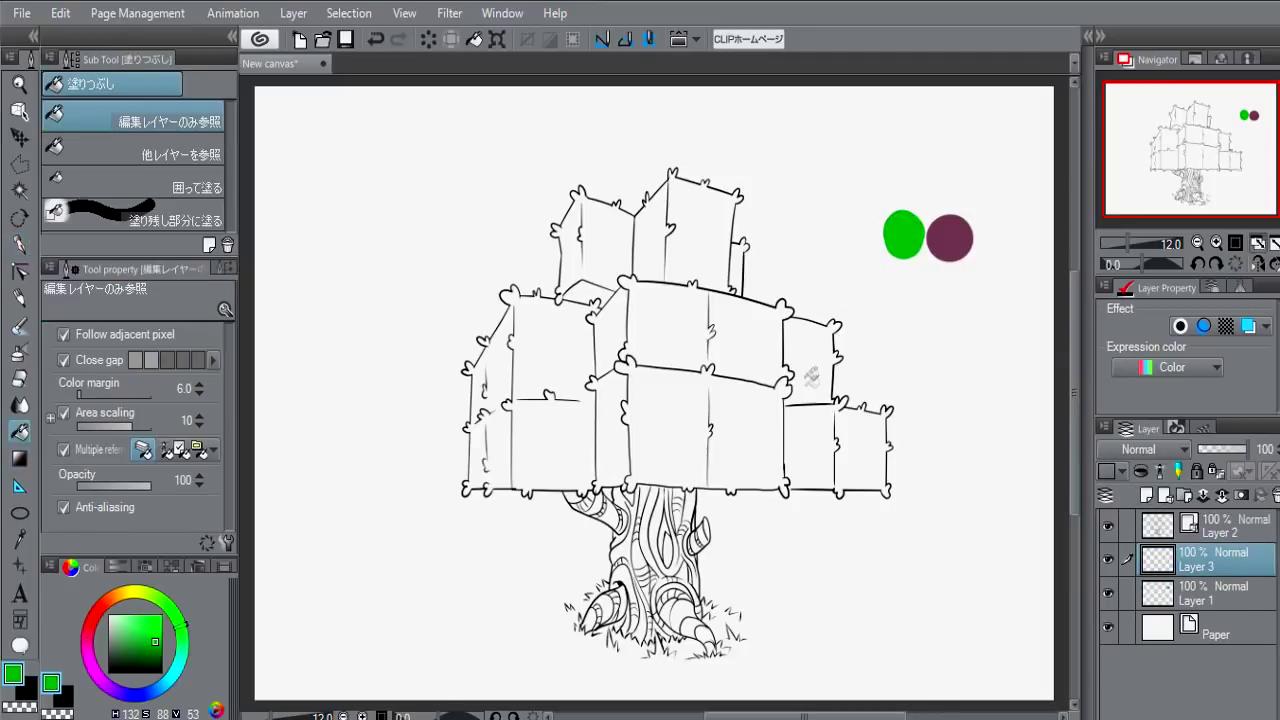
key("p")
scroll(800, 440, "up", 5)
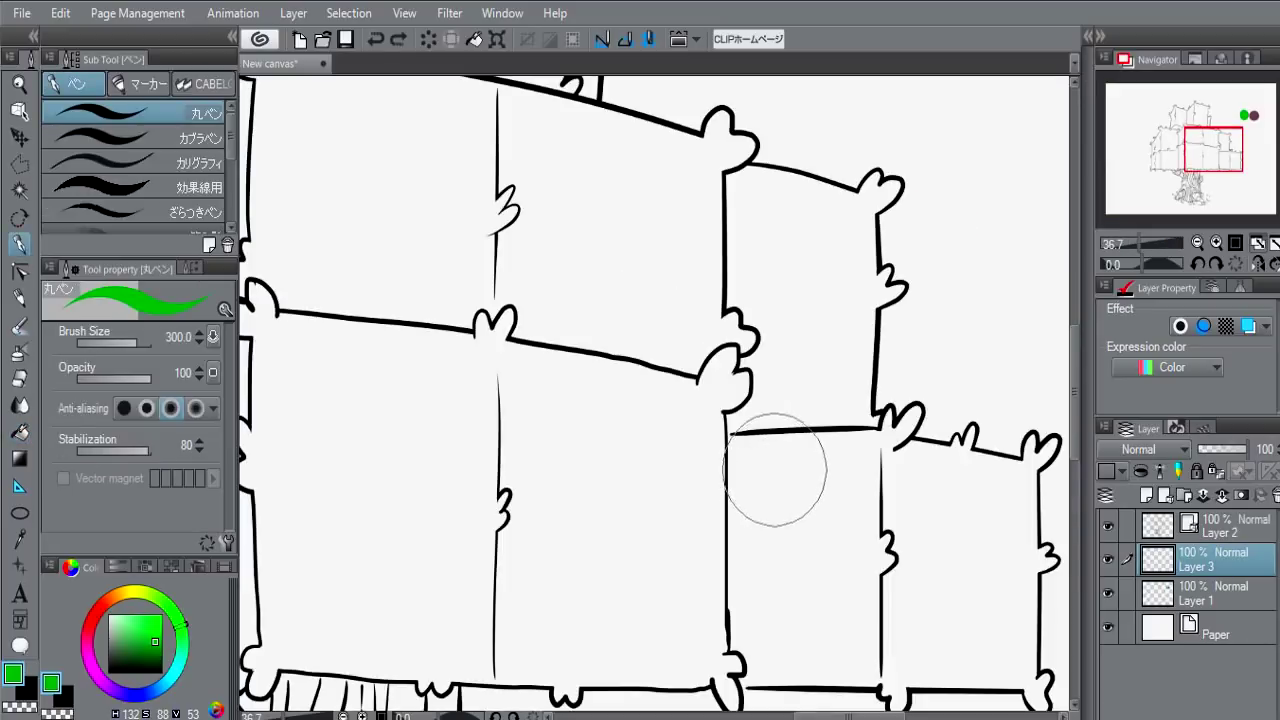
key("bracketleft")
key("bracketleft")
key("bracketleft")
mouse_move(740, 632)
left_mouse_down()
mouse_move(740, 512)
mouse_move(578, 435)
mouse_move(608, 420)
mouse_move(588, 457)
mouse_move(651, 391)
mouse_move(570, 426)
left_mouse_up()
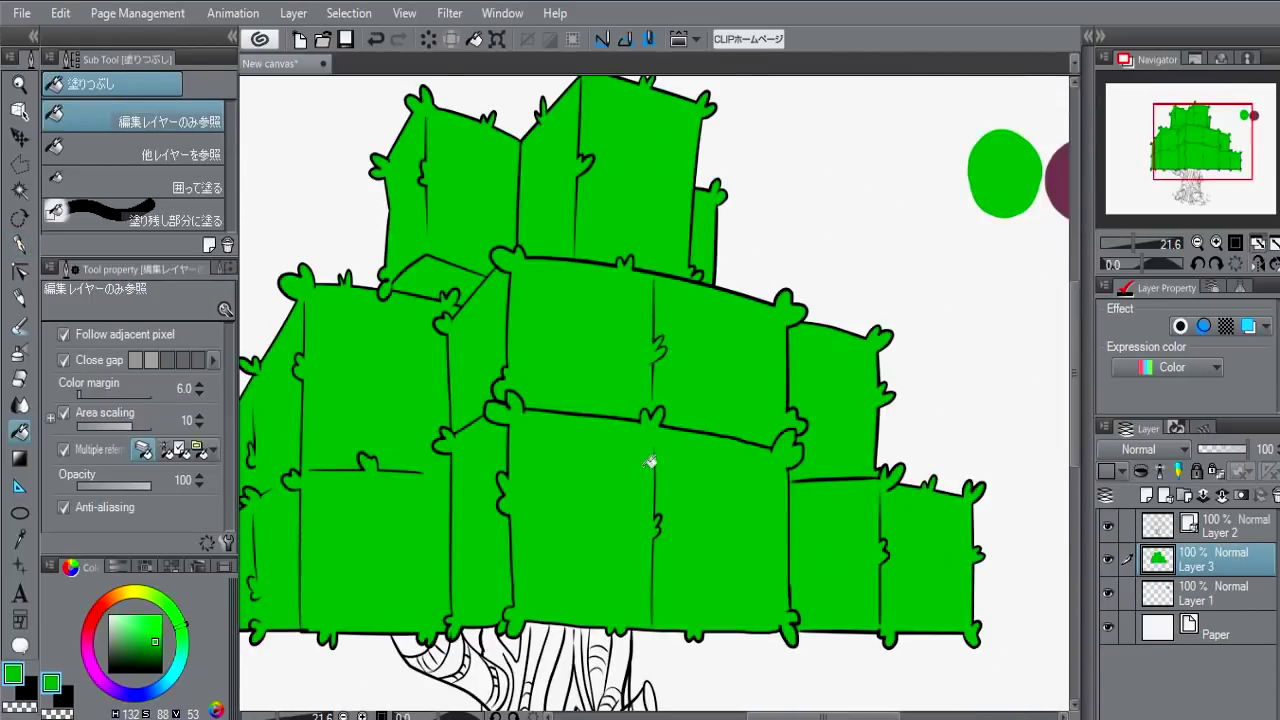
- Dismiss the Hue/Saturation/Luminosity dialog unchanged and pick a softer, less saturated green
key("ctrl+u")
left_click_drag(815, 418, 1175, 240)
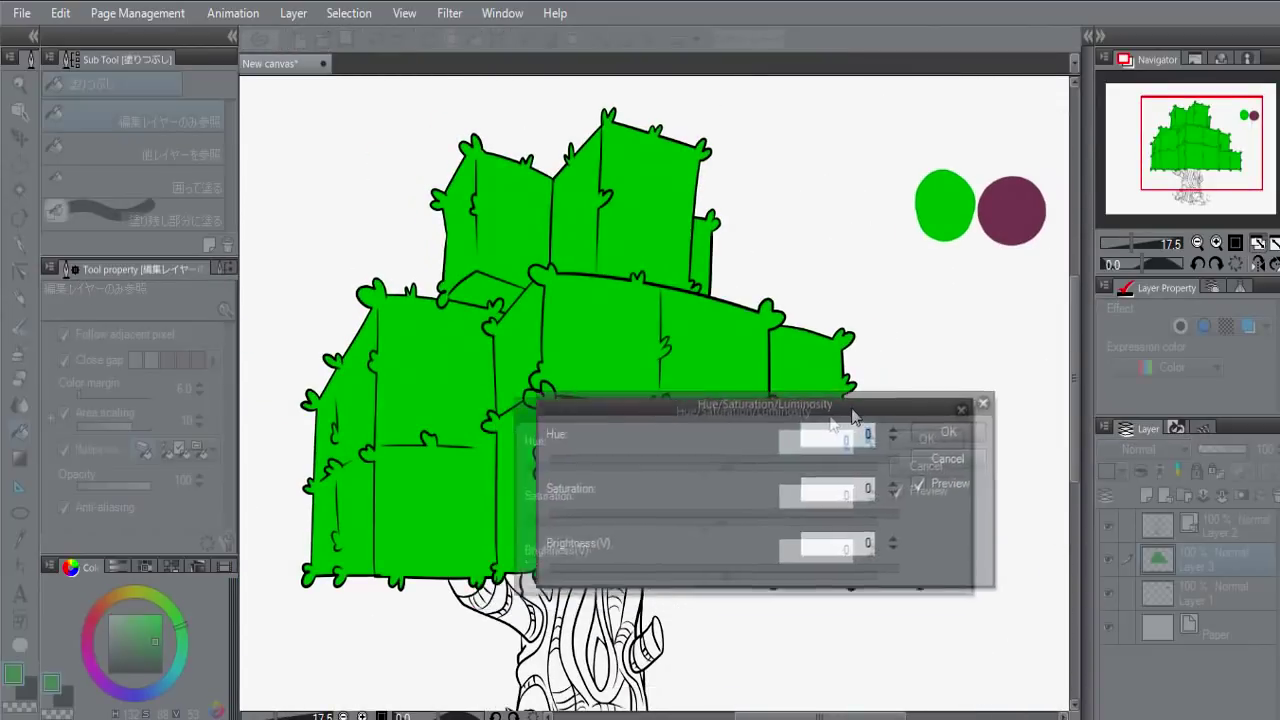
key("Return")
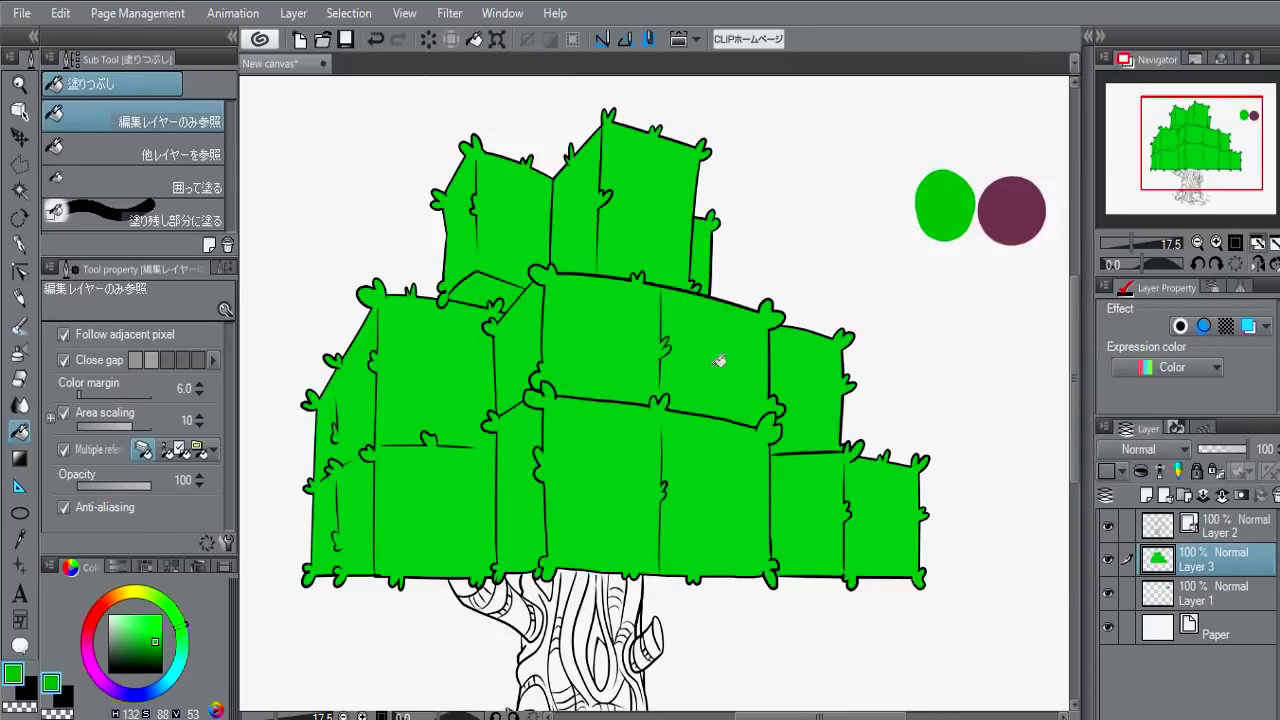
left_click(732, 344, "alt")
scroll(680, 428, "down", 2)
scroll(697, 380, "down", 1)
scroll(706, 414, "down", 2)
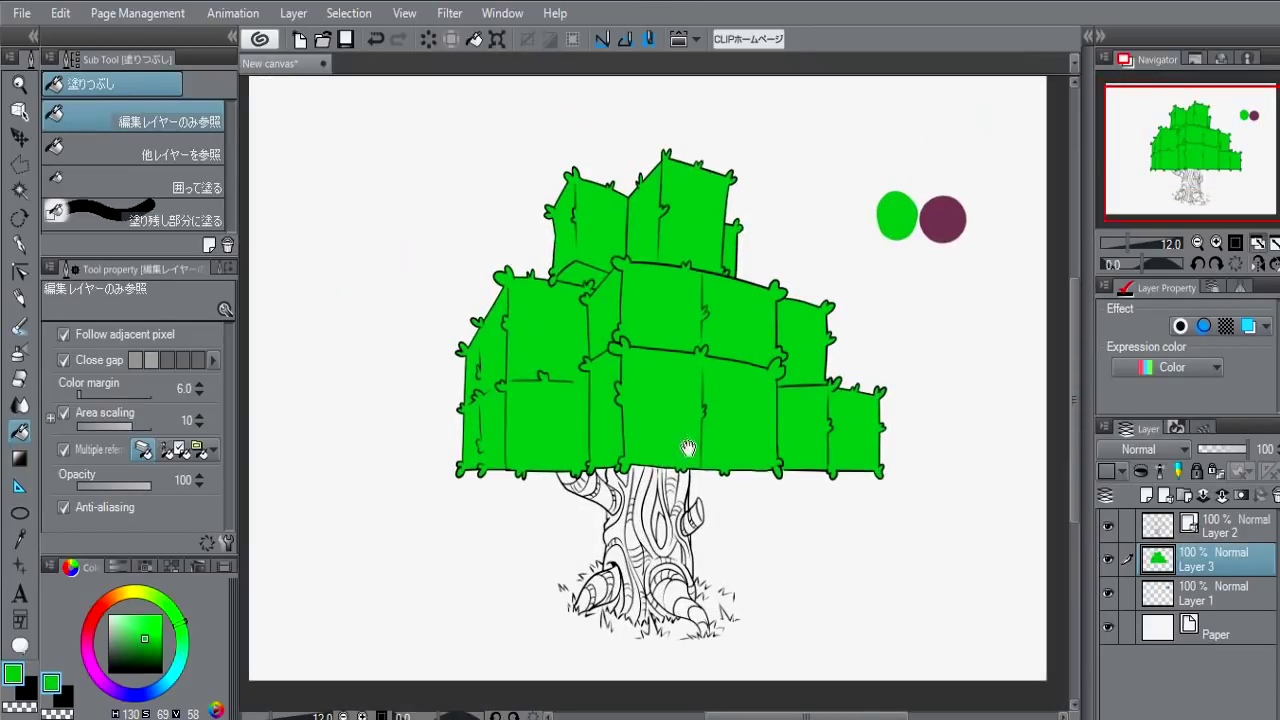
left_click_drag(708, 397, 686, 403)
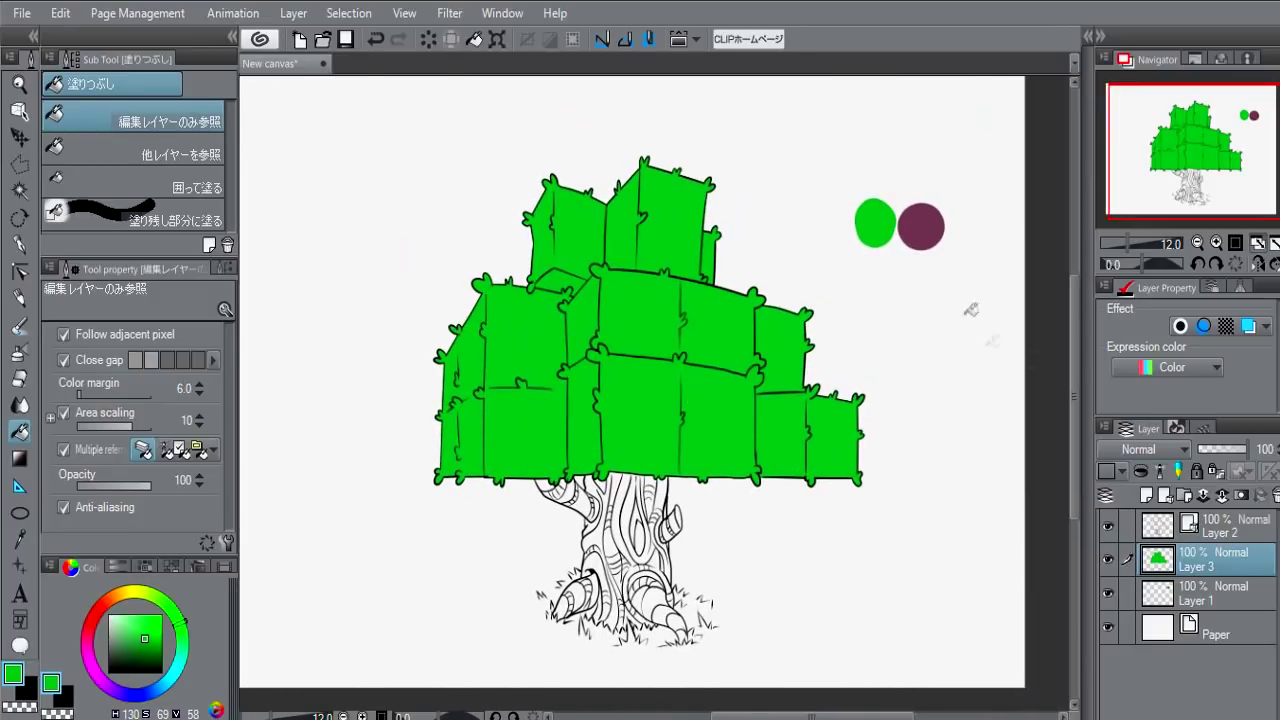
- Shift the colour circles on Layer 1 toward the top-right corner
left_click(1165, 592)
key("k")
mouse_move(935, 230)
left_mouse_down()
mouse_move(998, 170)
mouse_move(977, 153)
left_mouse_up()
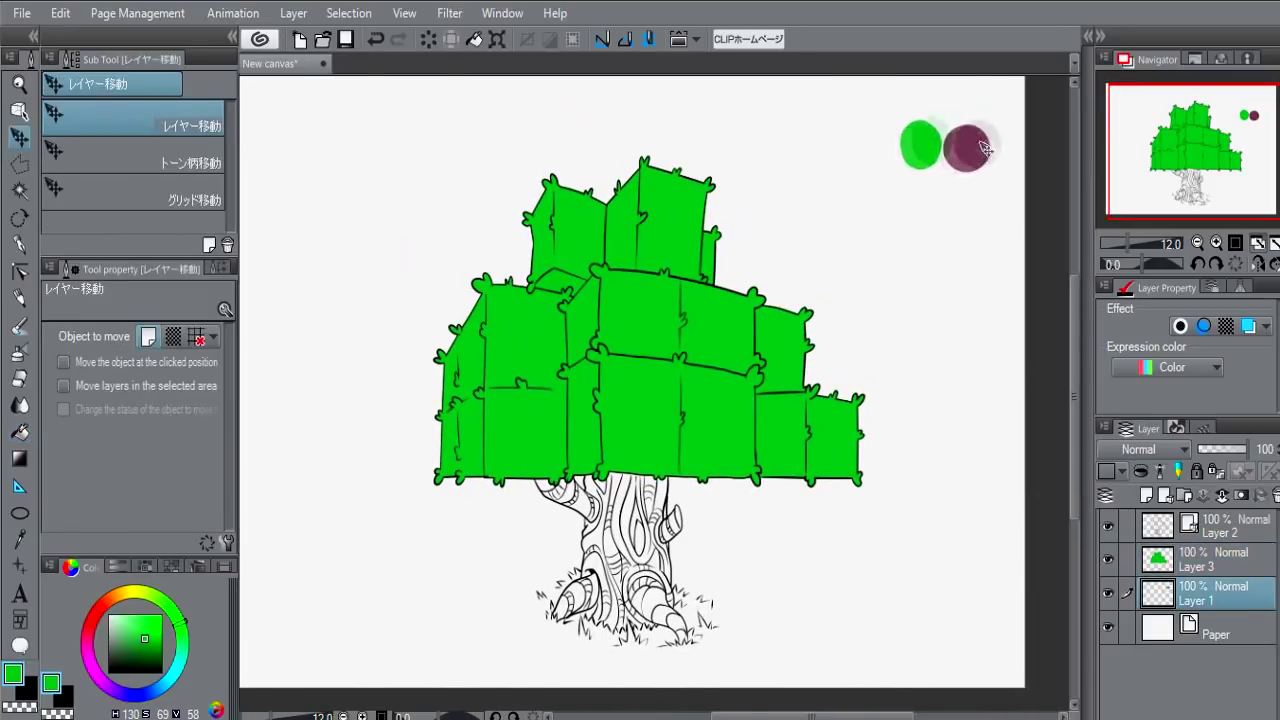
key("alt+]")
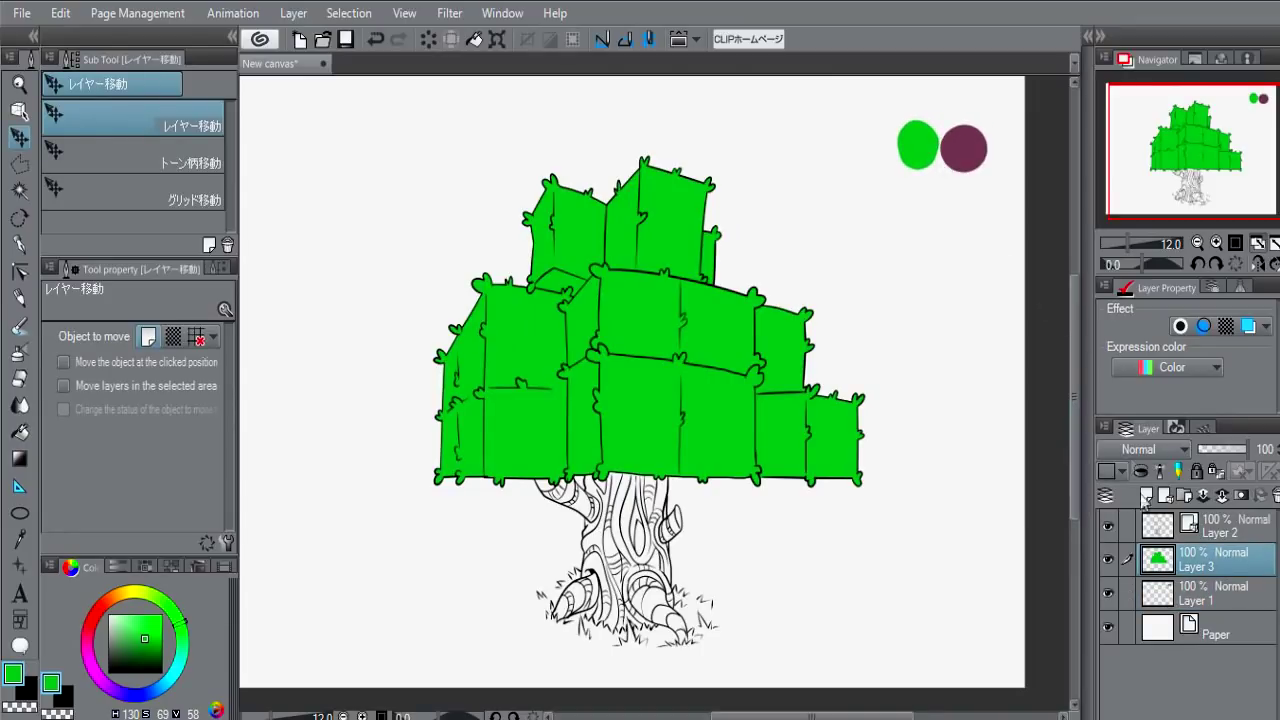
- On a new layer, fill several canopy side faces dark green, undoing one stray fill
left_click(1146, 495)
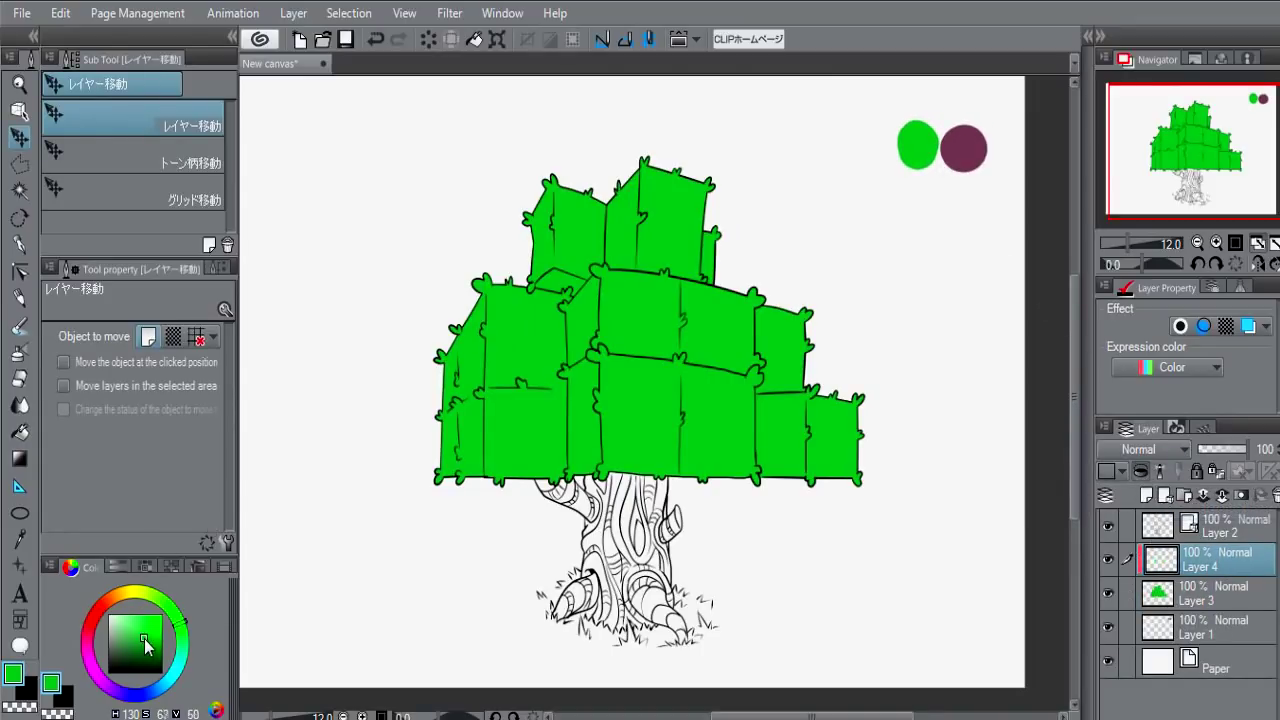
left_click(147, 648)
key("g")
left_click(586, 335)
left_click(590, 374)
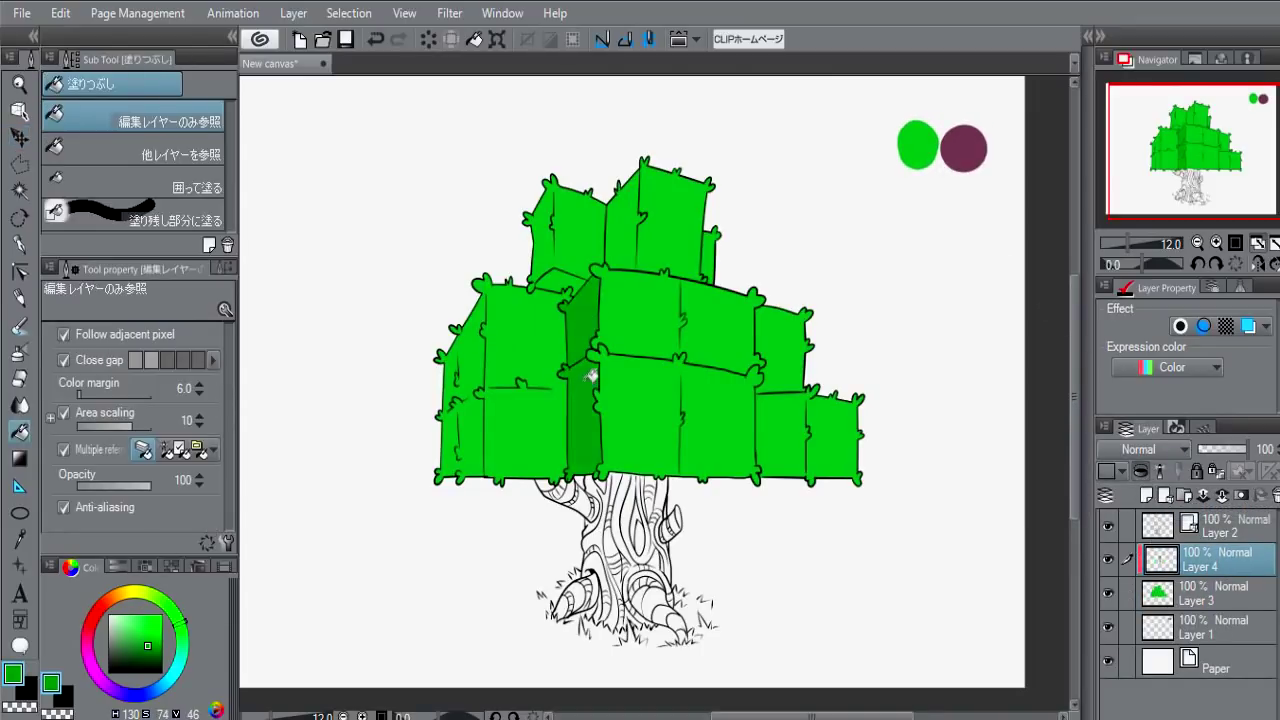
left_click(627, 235)
left_click(556, 240)
key("ctrl+z")
- Fill the left-edge cube faces dark green and undo the unwanted right-side fill
key("p")
key("g")
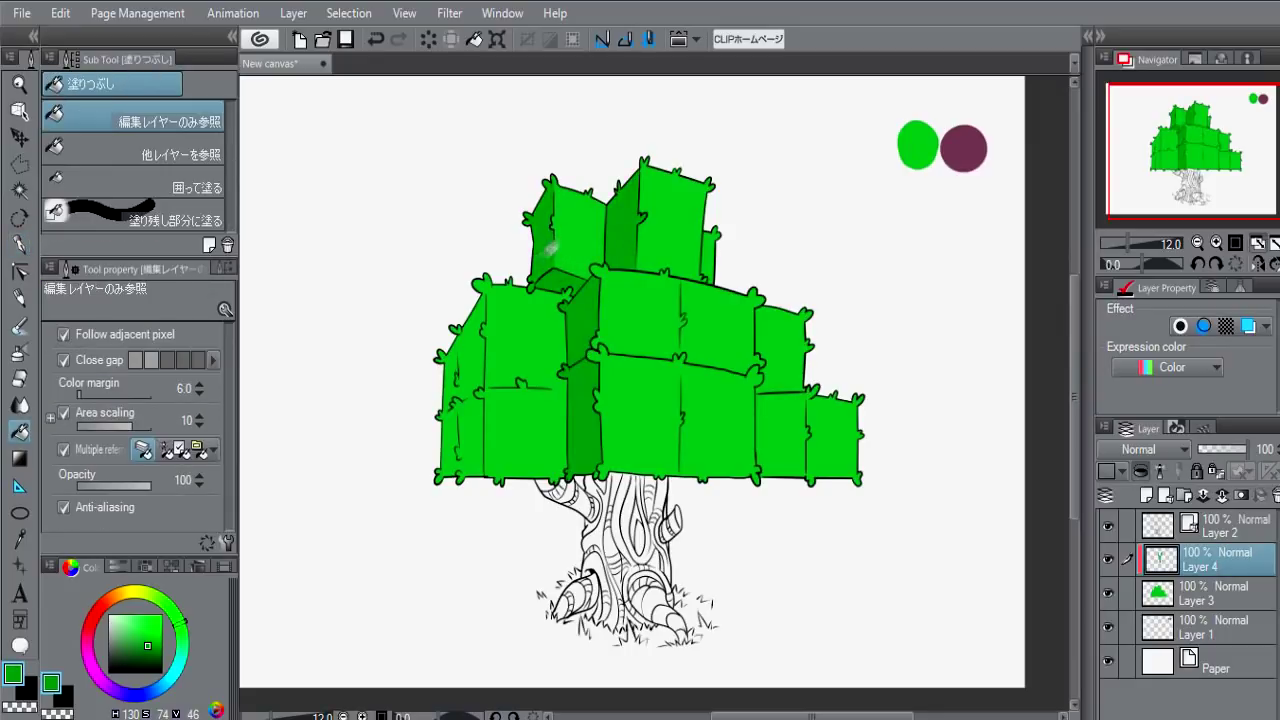
key("p")
key("g")
left_click(462, 405)
left_click(787, 397)
key("ctrl+z")
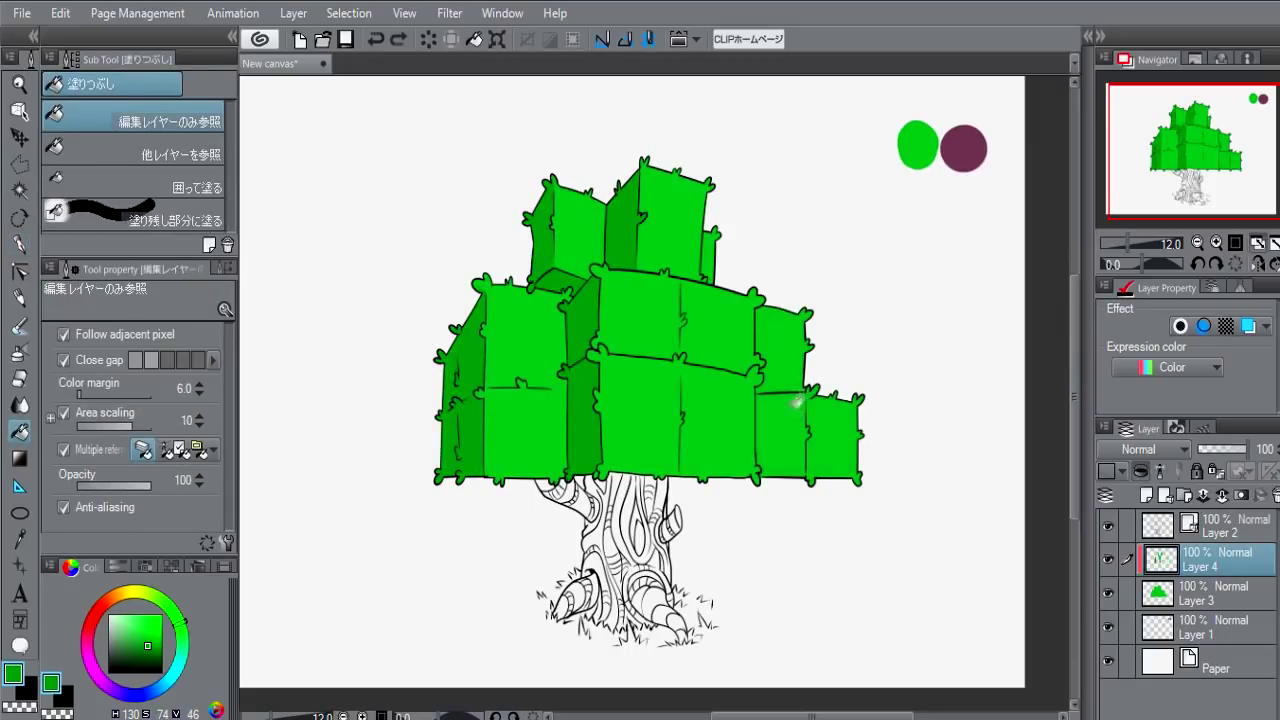
key("p")
key("g")
- Check Hue/Saturation/Luminosity without changing colours, and reposition the view of the tree
scroll(787, 397, "up", 3)
key("p")
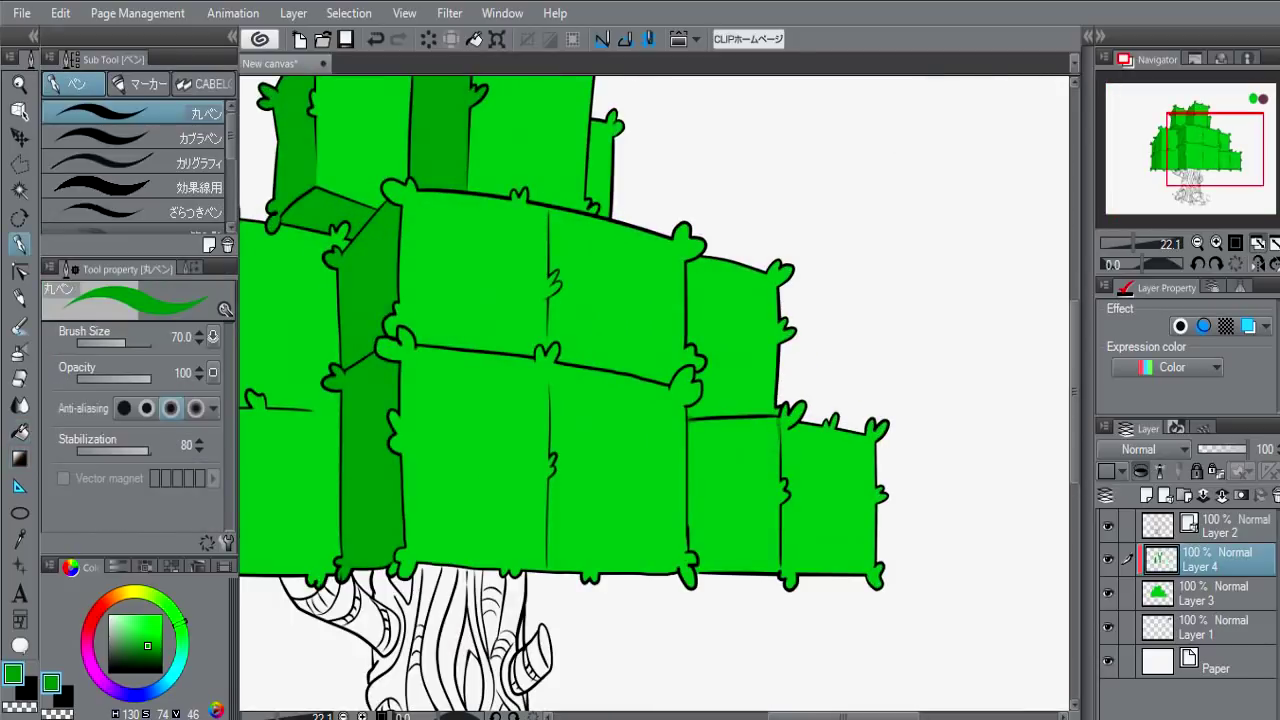
key("g")
scroll(777, 455, "down", 3)
scroll(725, 457, "up", 3)
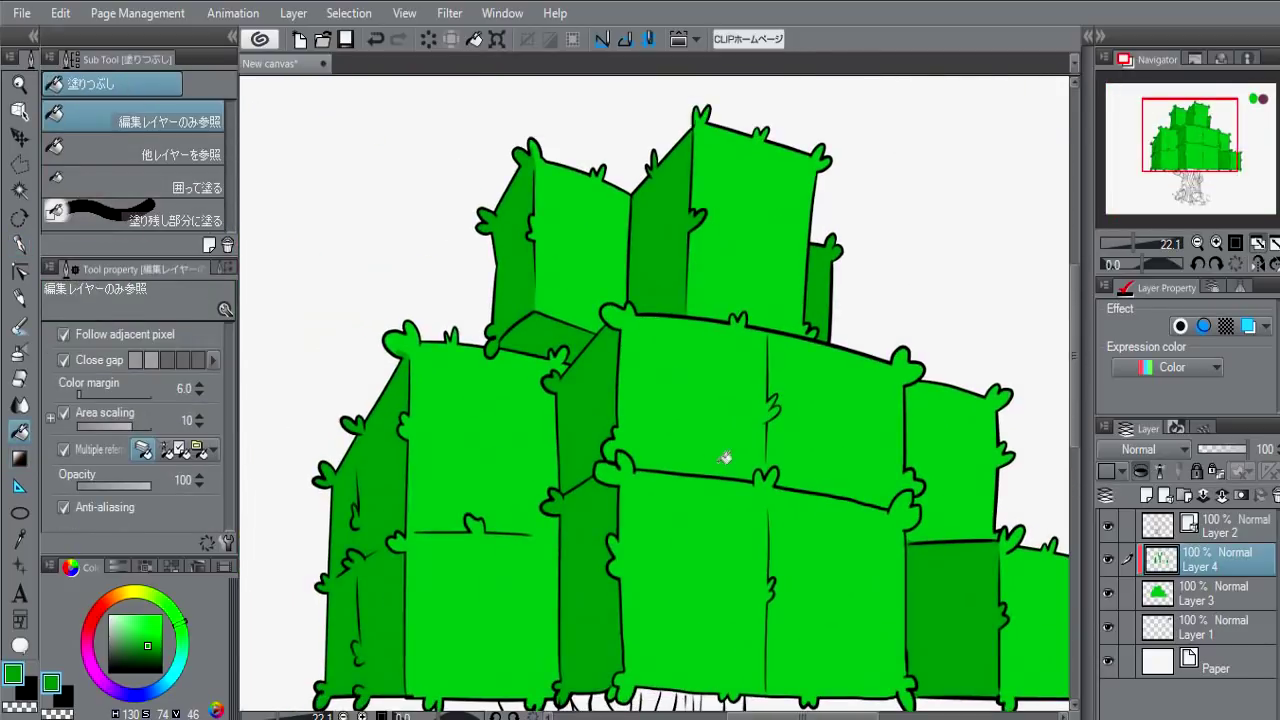
scroll(725, 457, "down", 2)
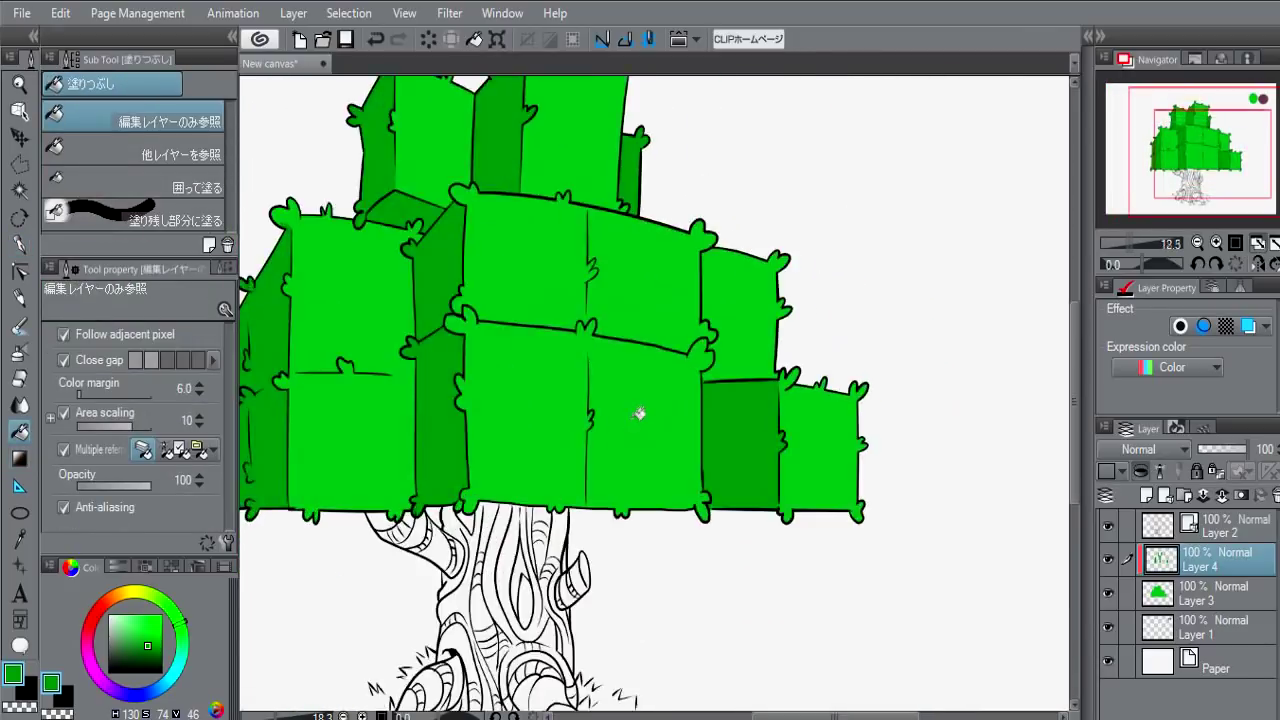
key("ctrl+u")
key("Return")
scroll(594, 234, "down", 1)
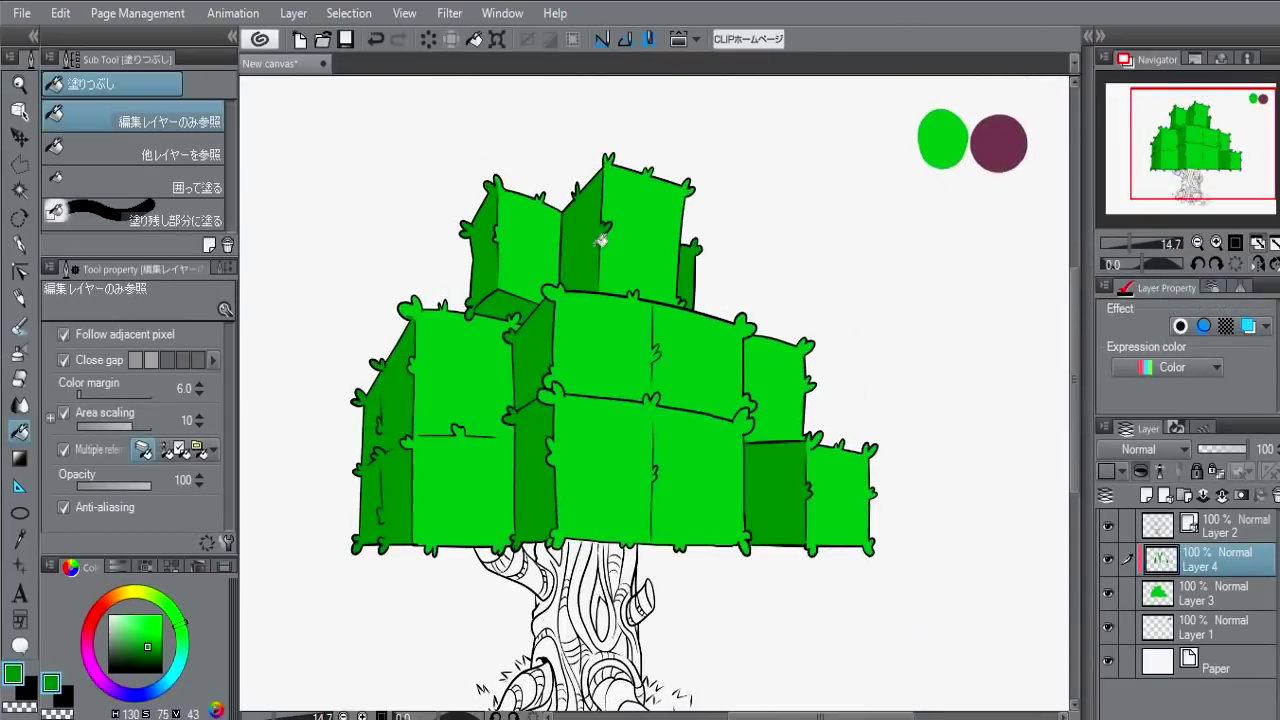
left_click_drag(648, 393, 630, 407)
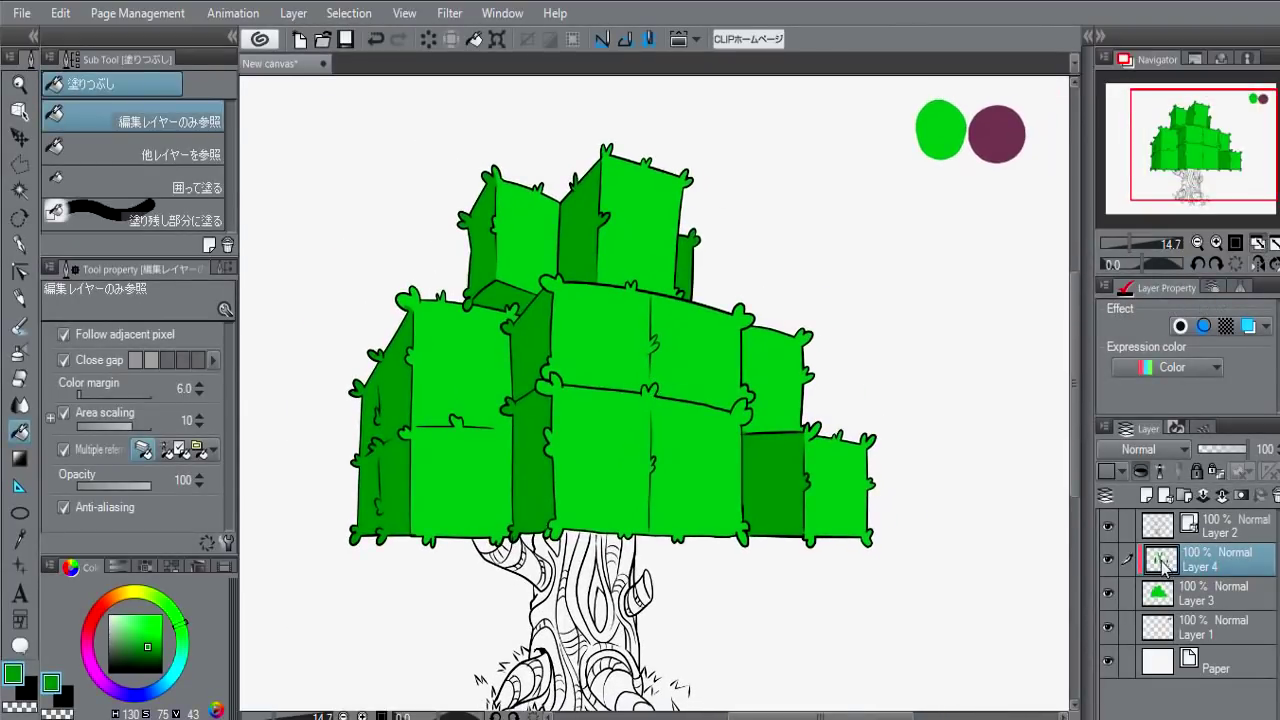
- Auto Select the left box's side face and lay a deeper dark green gradient across it
left_click(1163, 565, "ctrl")
key("w")
key("ctrl+d")
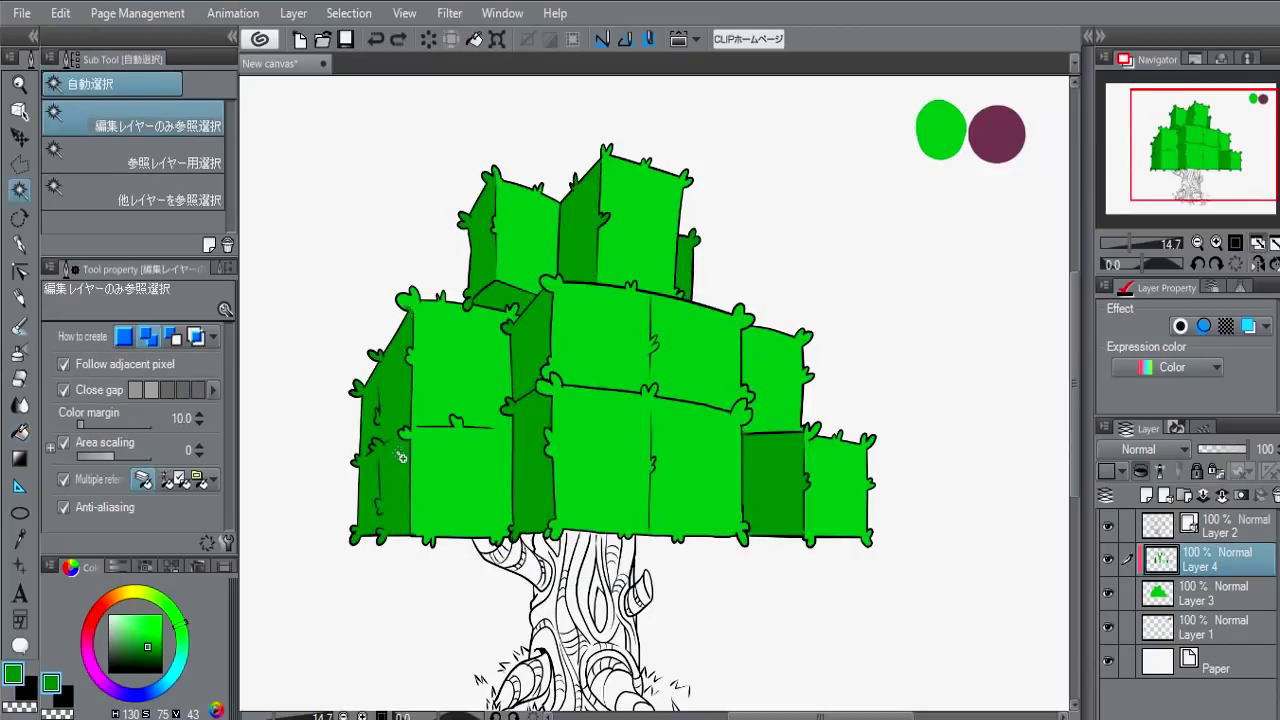
left_click(400, 456)
left_click(149, 652)
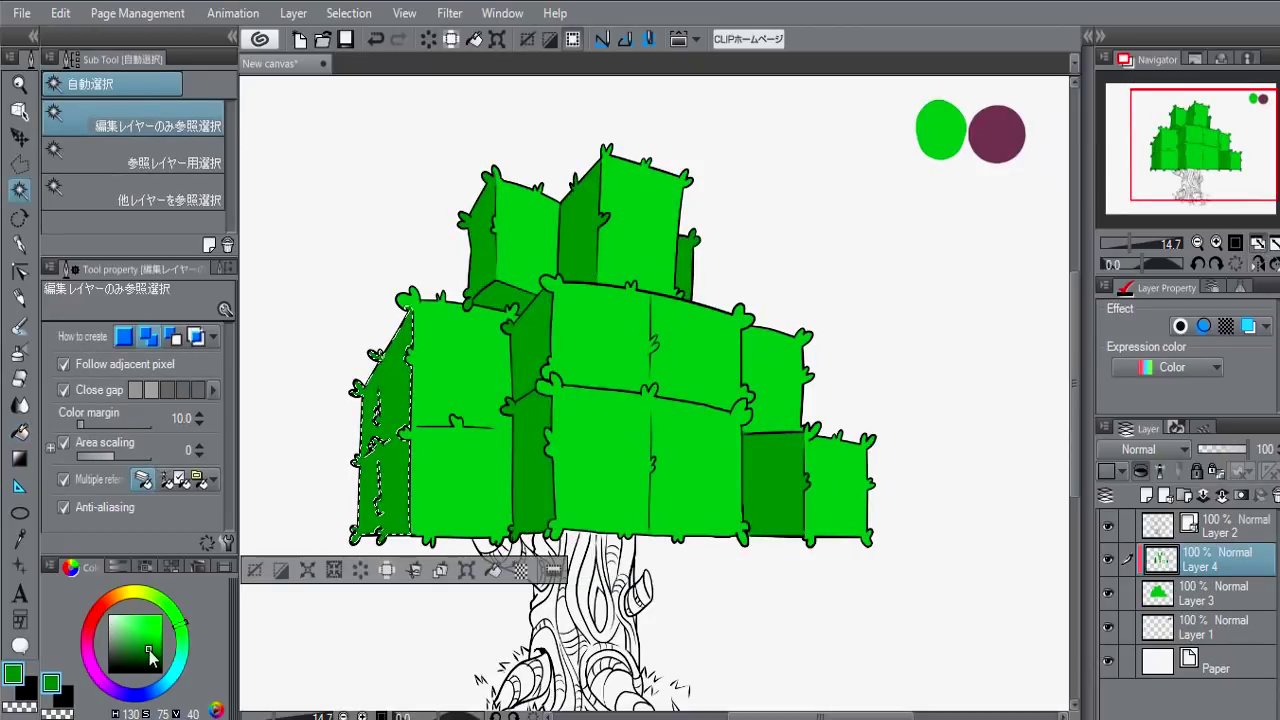
left_click_drag(149, 652, 151, 657)
key("g")
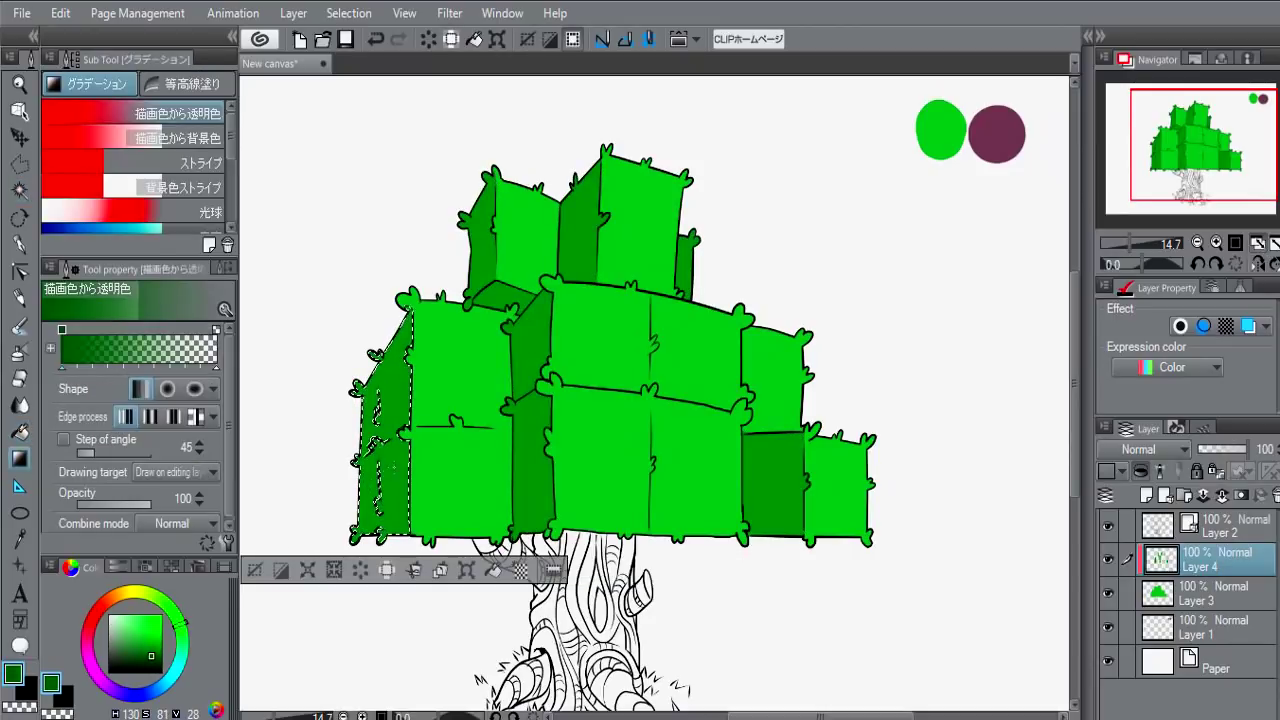
left_click_drag(386, 440, 340, 425)
- Shade the top-left box's side face with a dark green gradient
key("w")
left_click(488, 267)
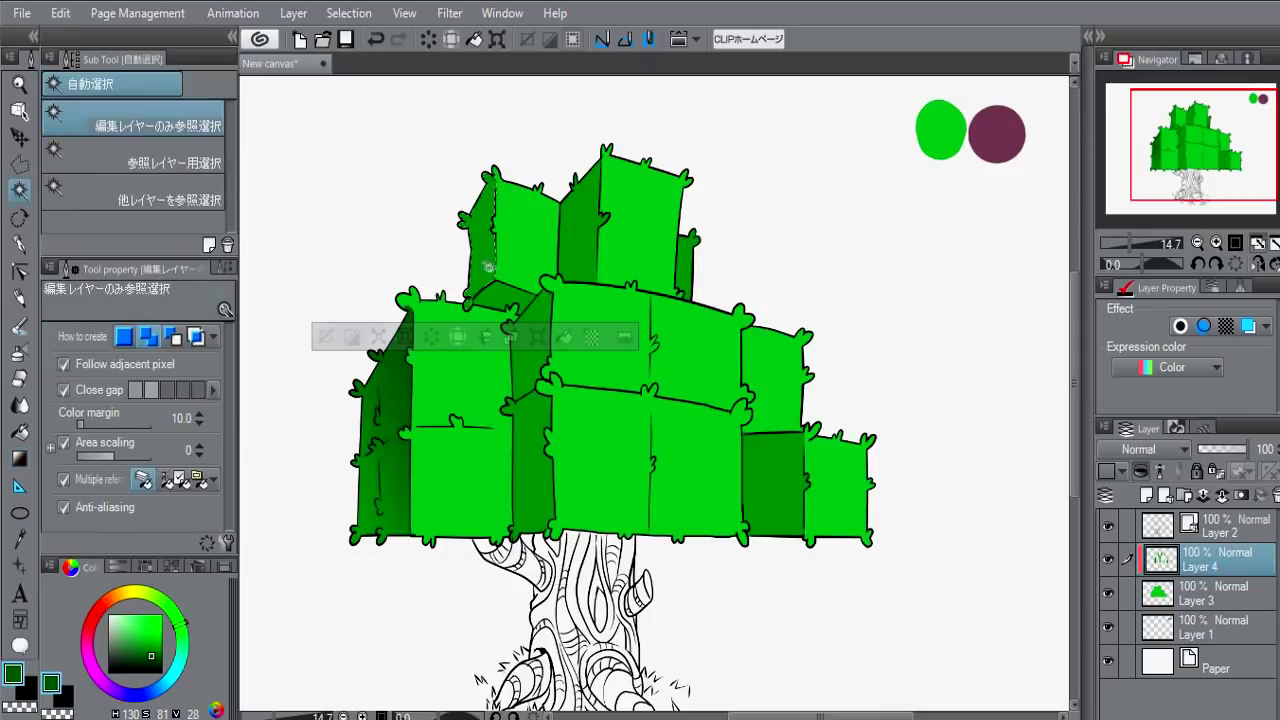
key("g")
left_click_drag(490, 260, 475, 215)
- Gradient-shade the middle and lower-right boxes' side faces dark green, then deselect
key("w")
left_click(510, 330)
key("g")
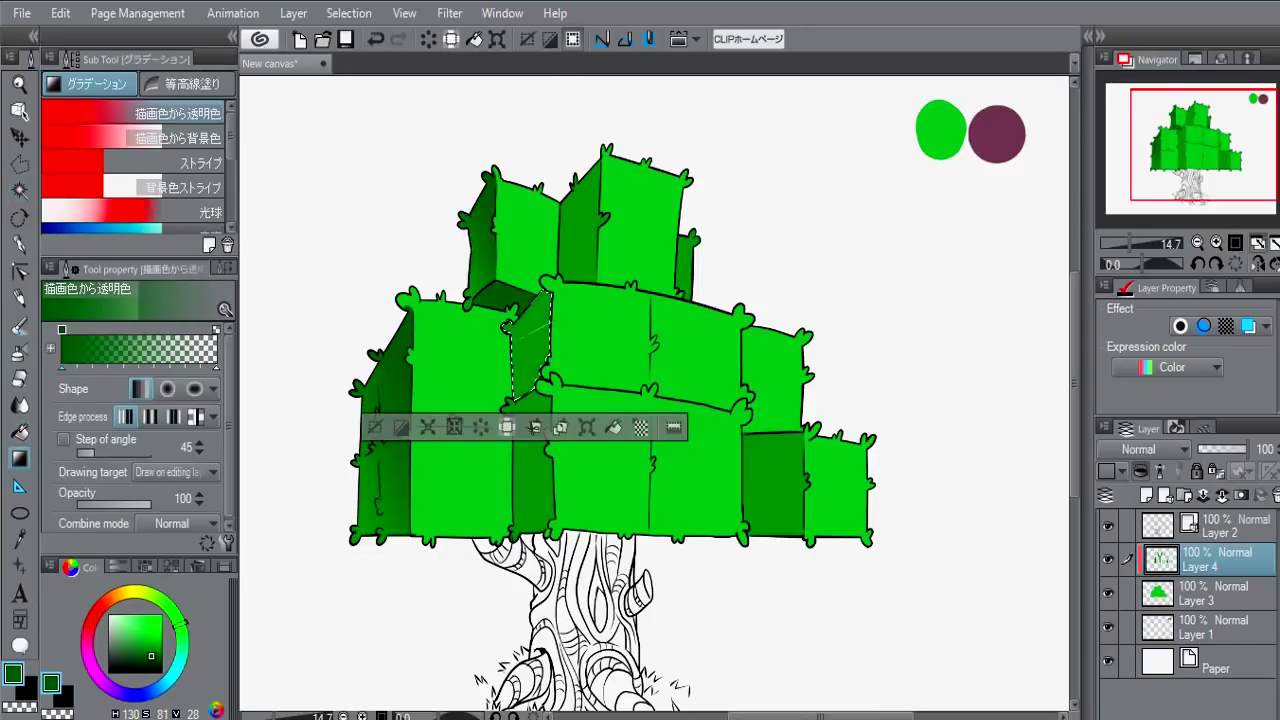
left_click(528, 470)
mouse_move(540, 300)
left_mouse_down()
mouse_move(515, 380)
mouse_move(515, 520)
left_mouse_up()
left_click(585, 220)
left_click_drag(600, 170, 570, 270)
left_click(695, 265)
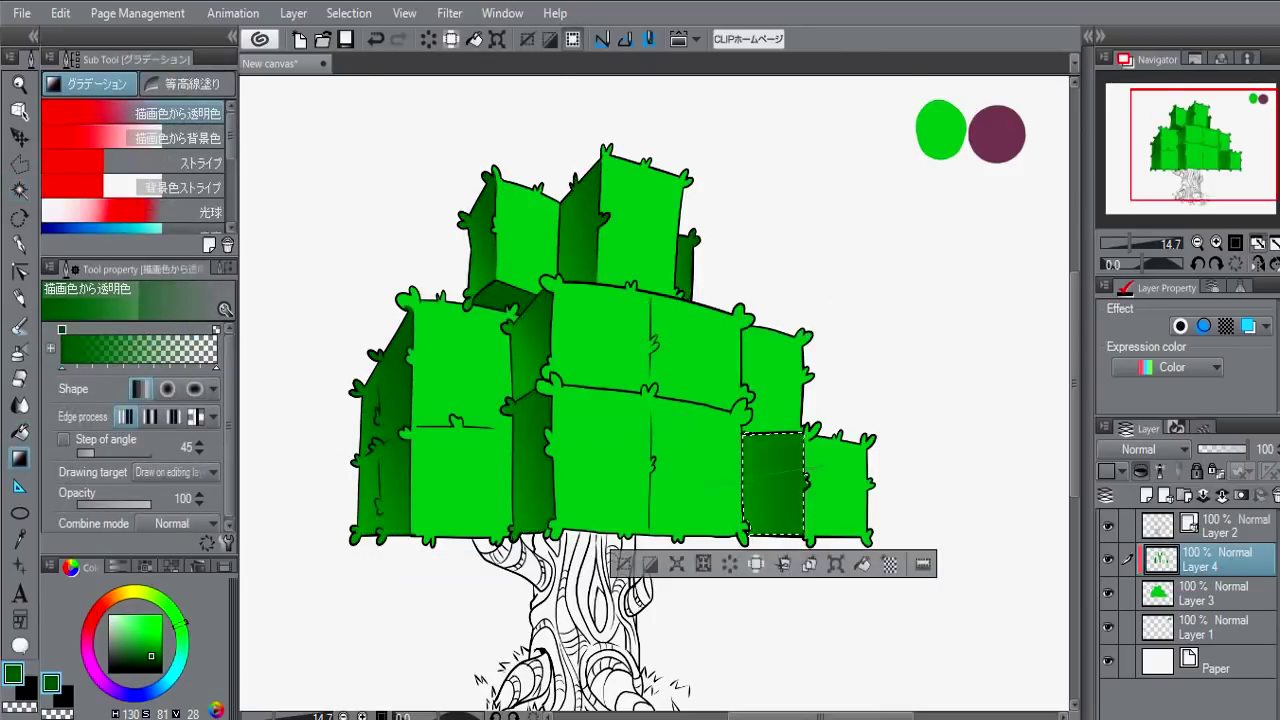
left_click_drag(805, 462, 772, 472)
key("ctrl+d")
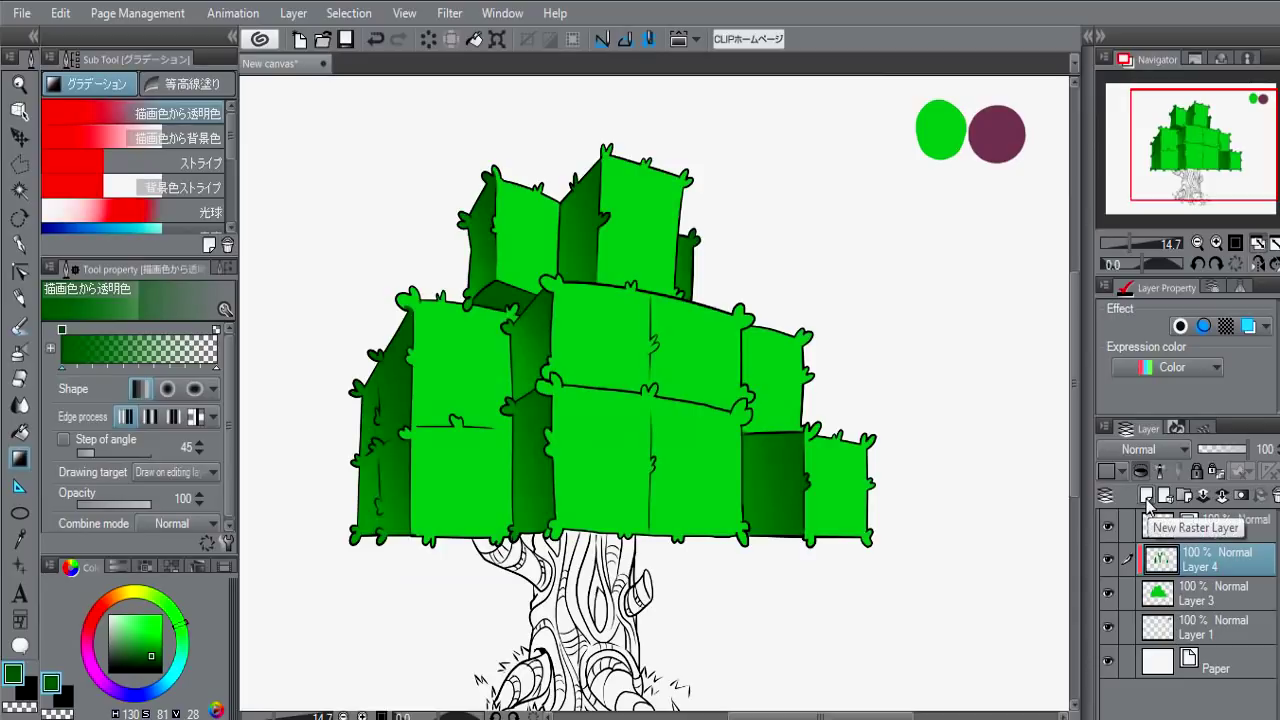
- On a new layer, lay a light green gradient over the upper-middle box's front face
left_click(1147, 495)
key("w")
left_click(620, 340)
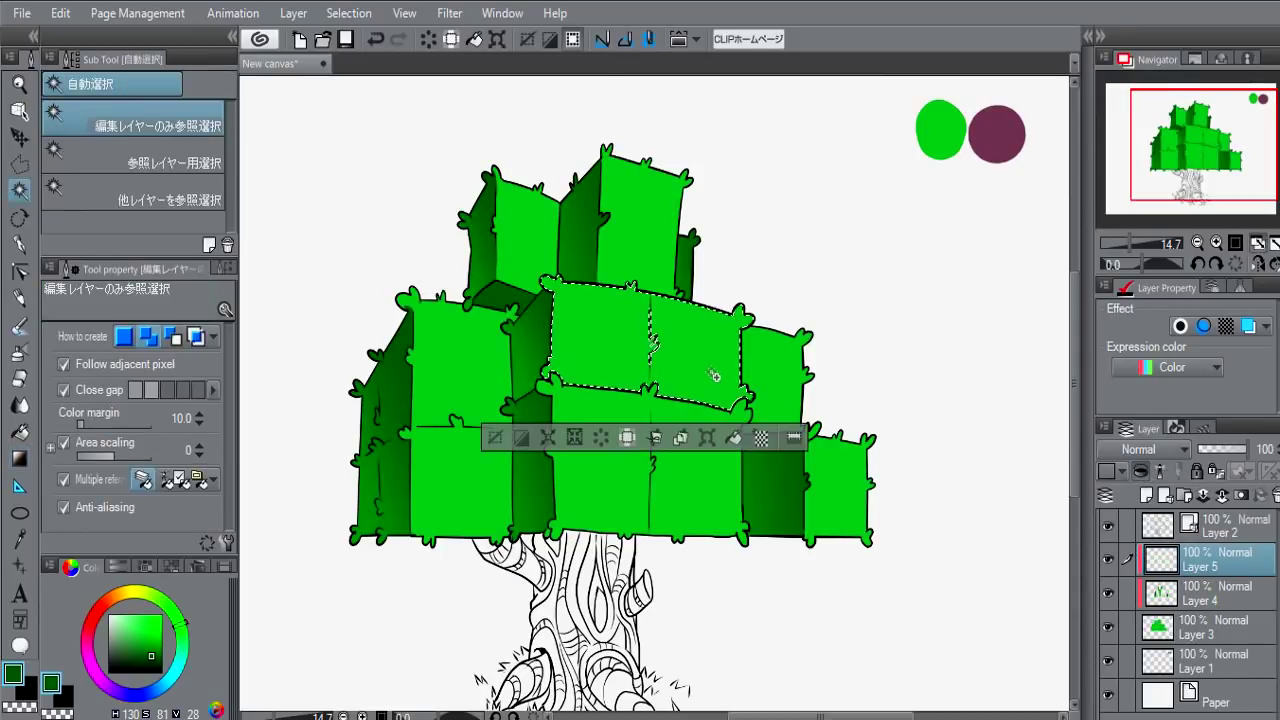
left_click_drag(150, 640, 139, 626)
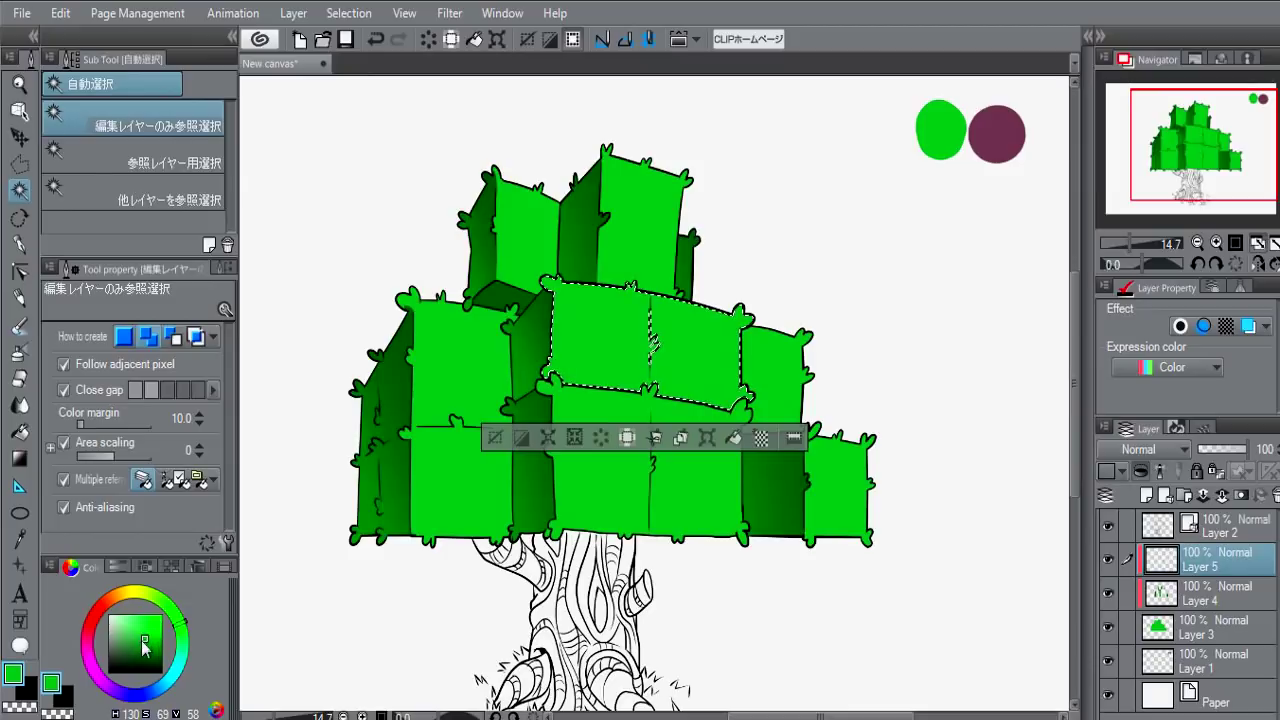
key("g")
key("ctrl+d")
- Highlight the lower-middle and left front faces, then lower the layer opacity to about 80%
key("w")
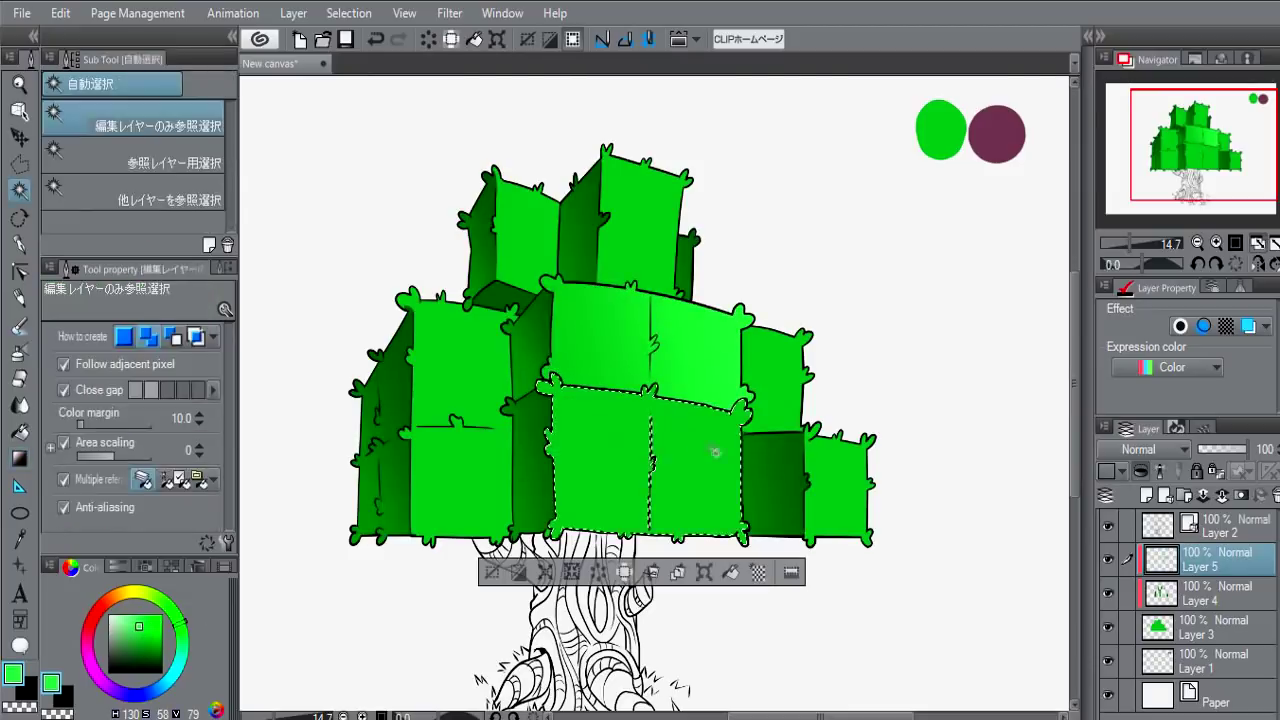
left_click(460, 420)
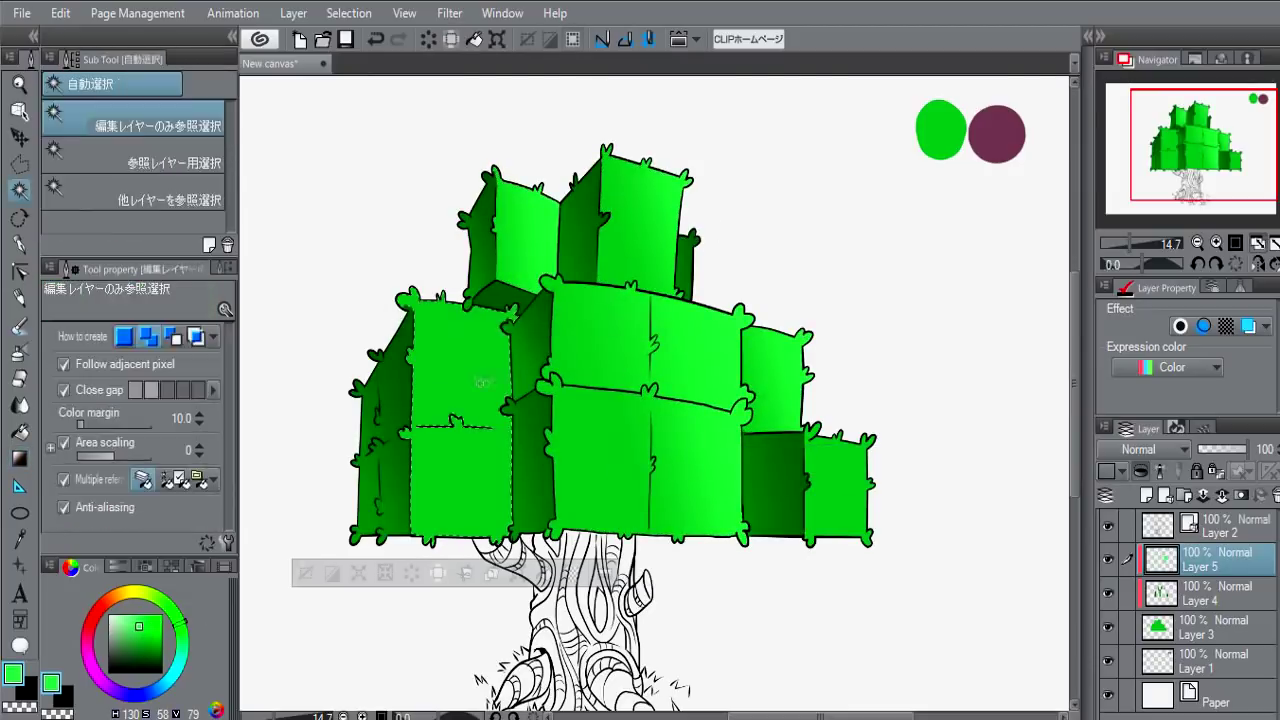
key("g")
key("ctrl+d")
left_click(840, 490)
key("g")
left_click_drag(1256, 450, 1240, 452)
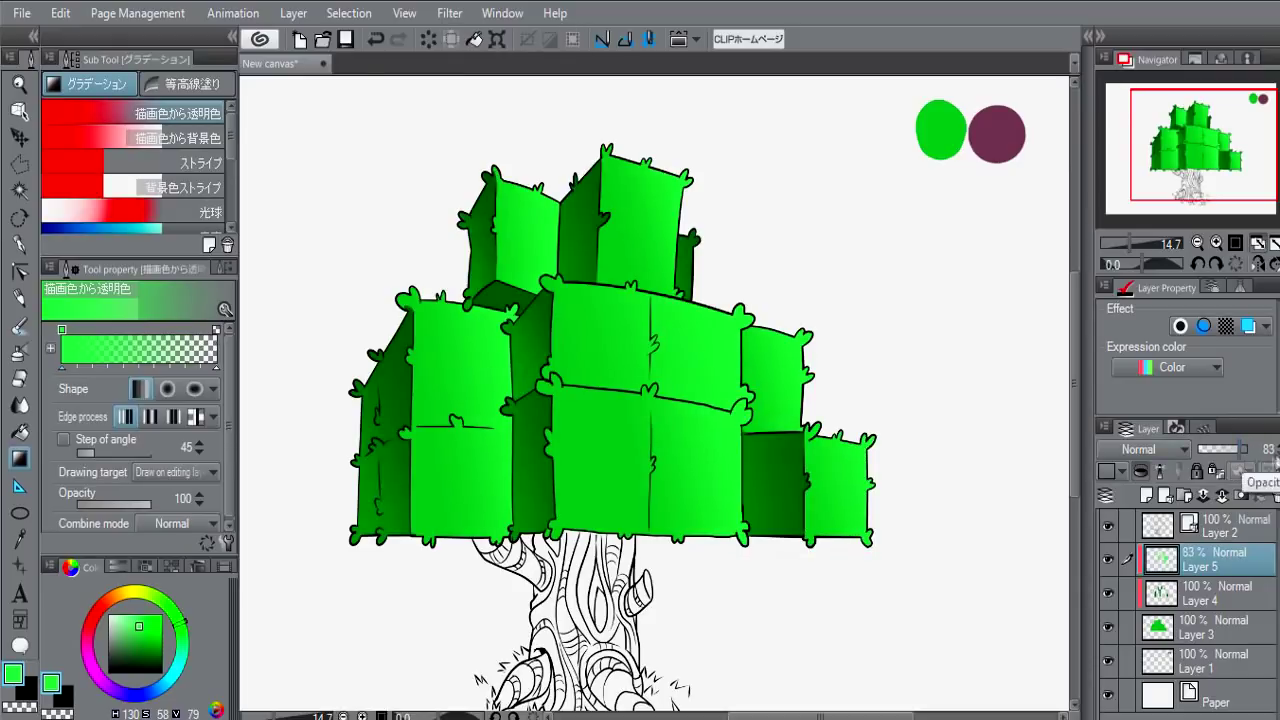
- Create a new highlight layer with a pale green, enlarged pen and no selection
left_click(1168, 640)
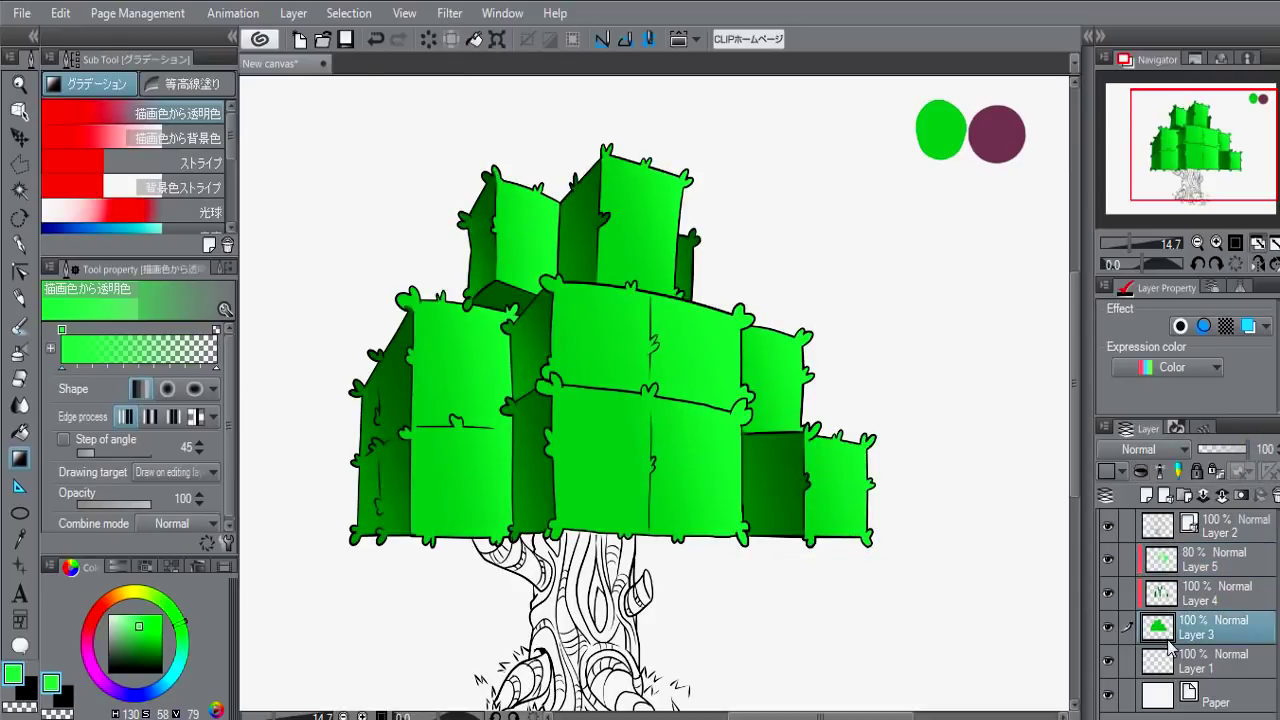
left_click(1160, 628, "ctrl")
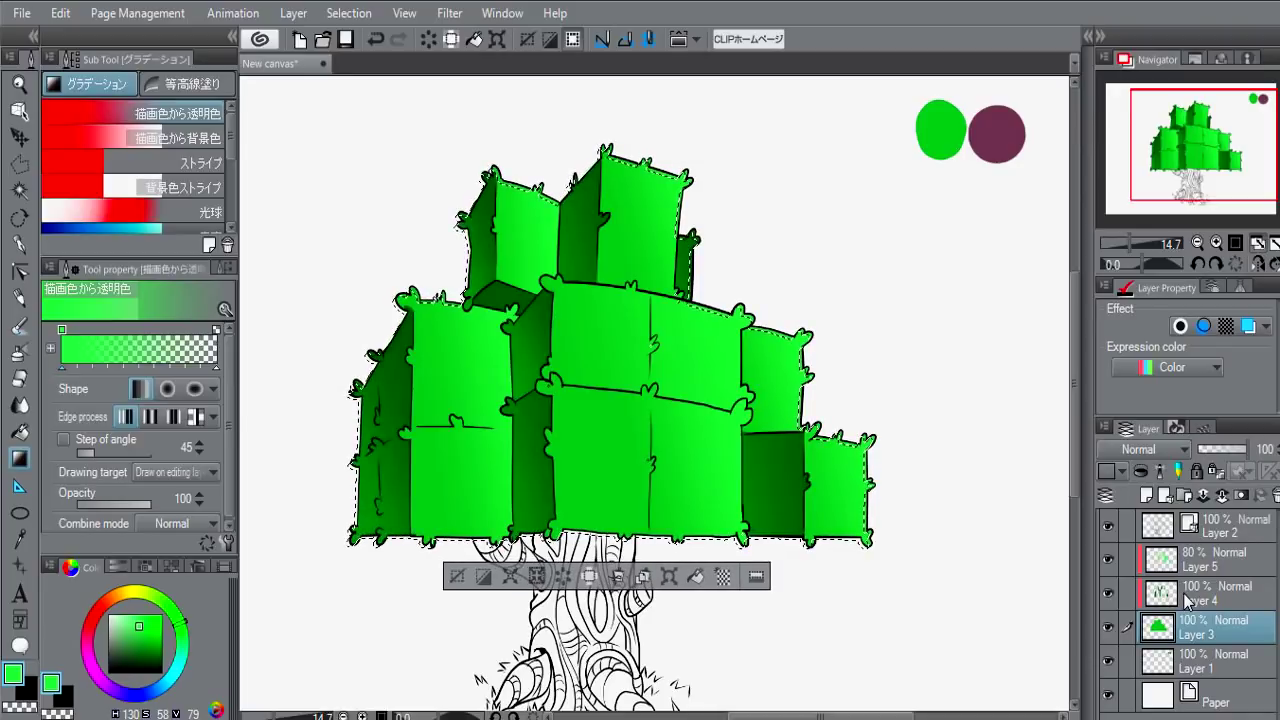
left_click(1146, 495)
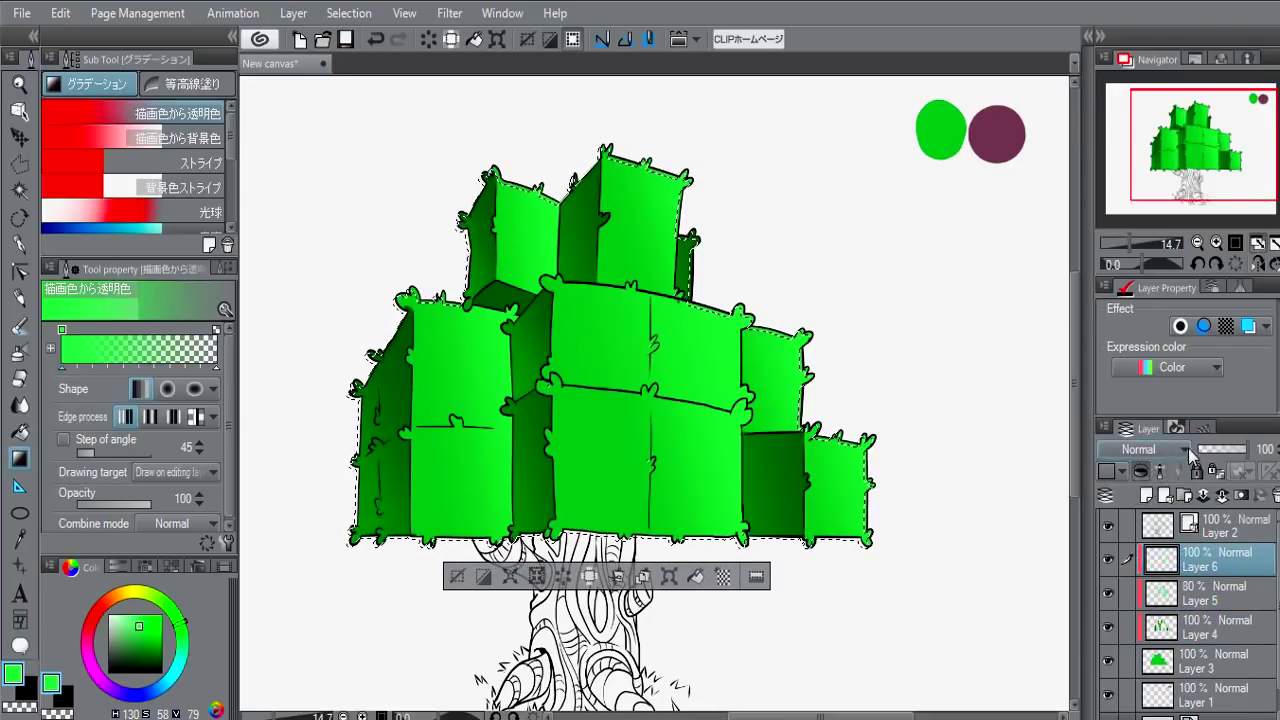
left_click(121, 612)
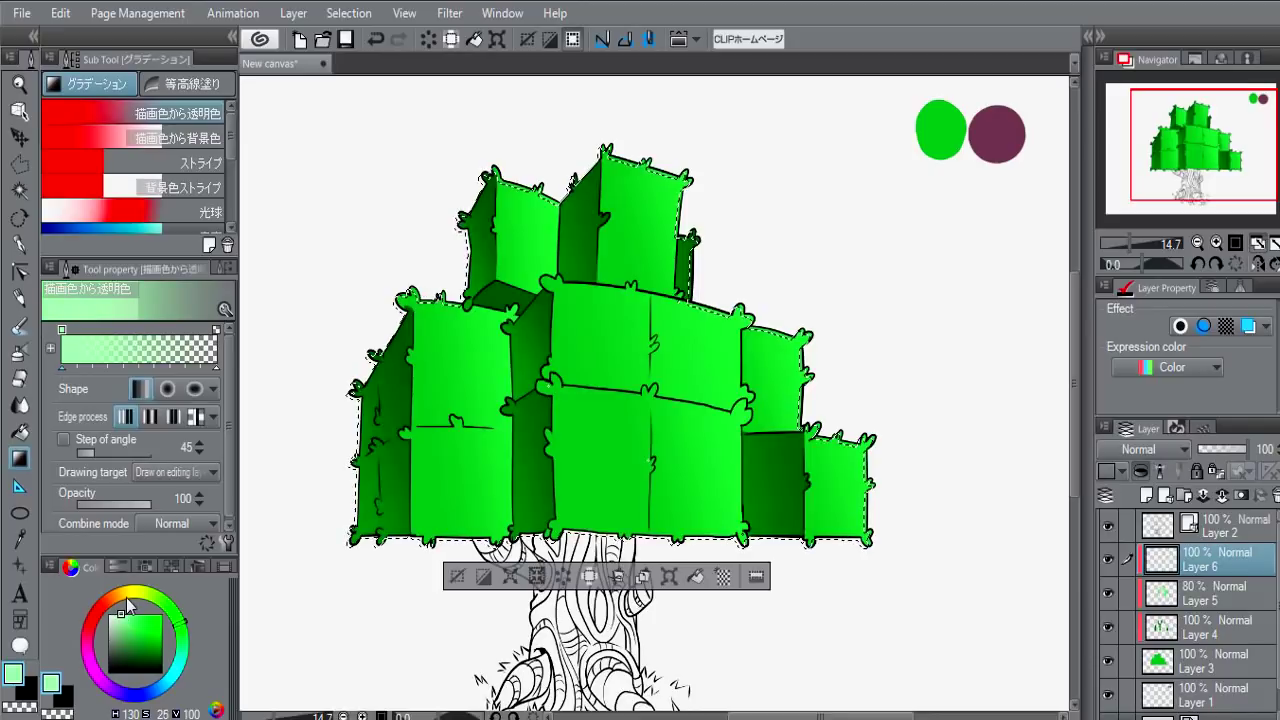
key("p")
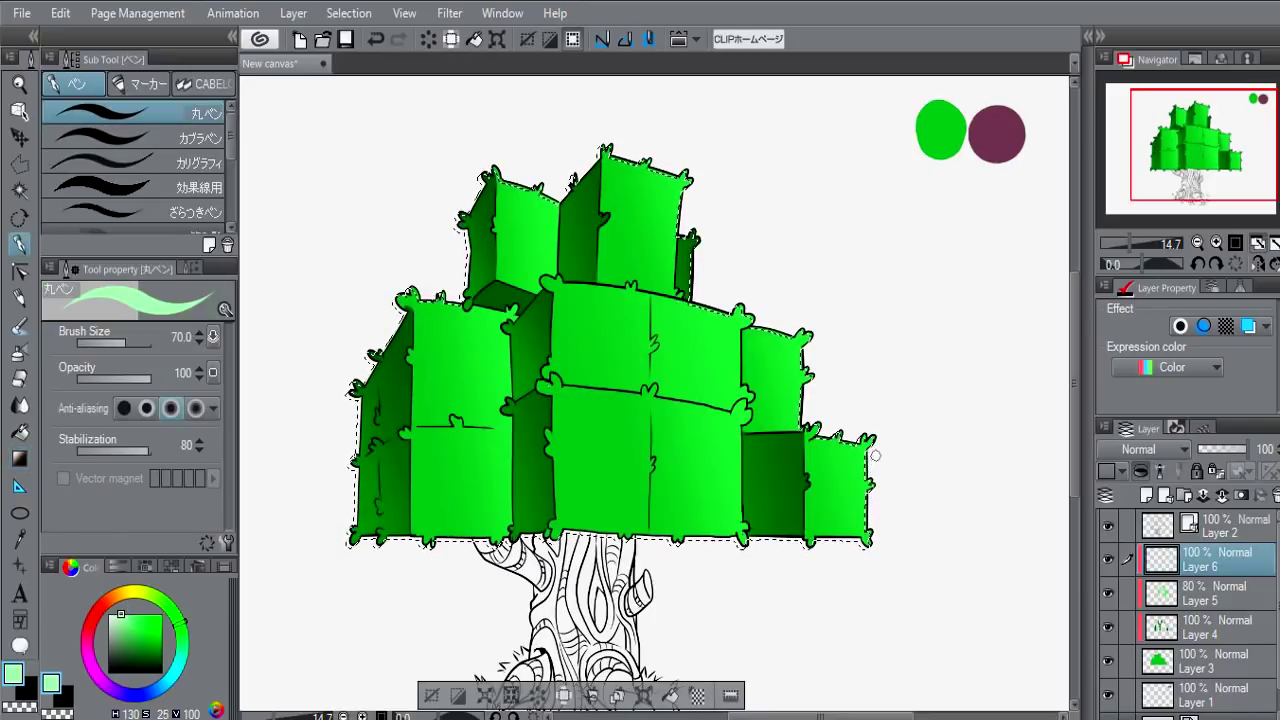
left_click_drag(875, 455, 869, 527)
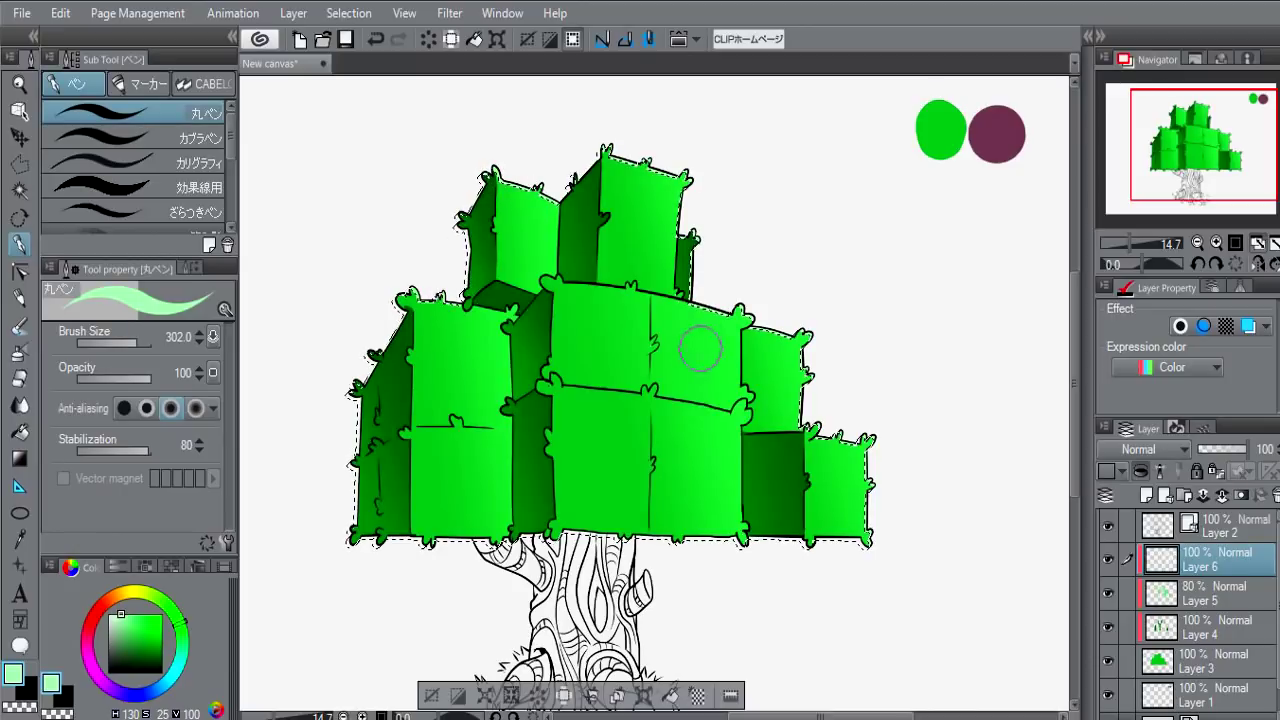
key("ctrl+d")
- Paint pale-green highlights along a block corner and its top edge
scroll(738, 343, "up", 3)
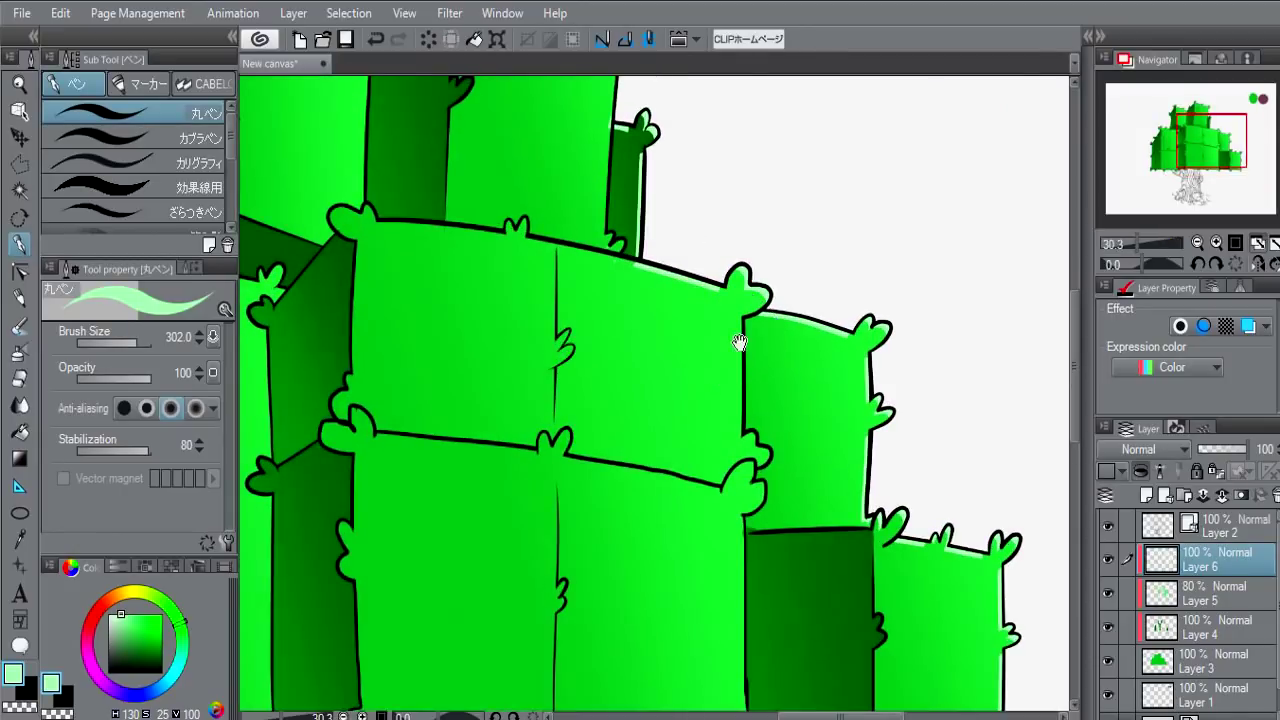
left_click_drag(727, 299, 706, 387)
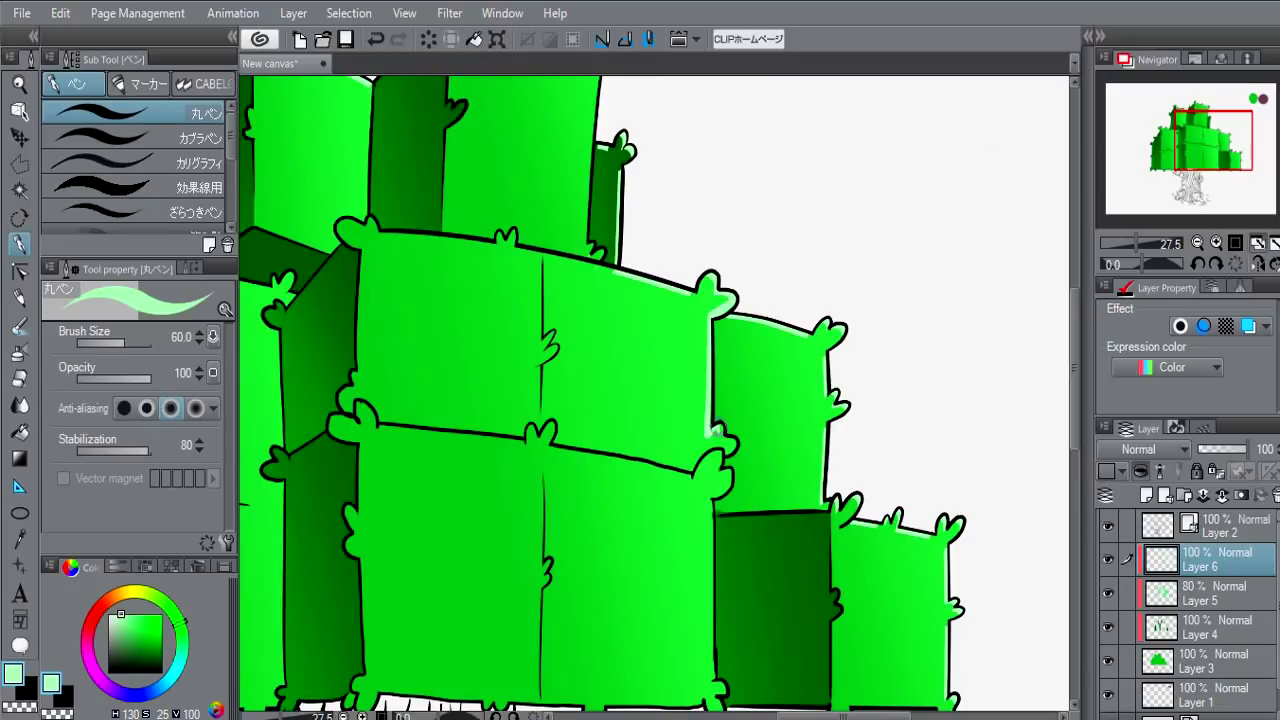
left_click_drag(712, 462, 716, 505)
scroll(716, 500, "down", 2)
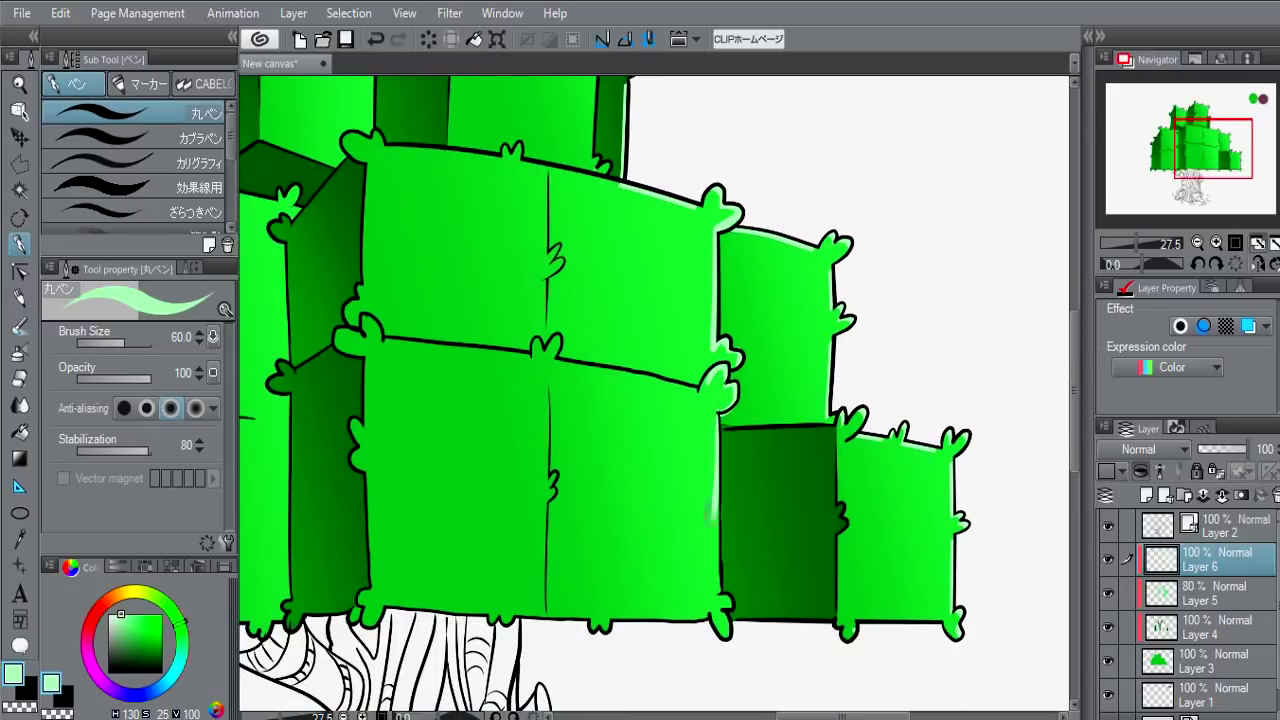
key("e")
key("p")
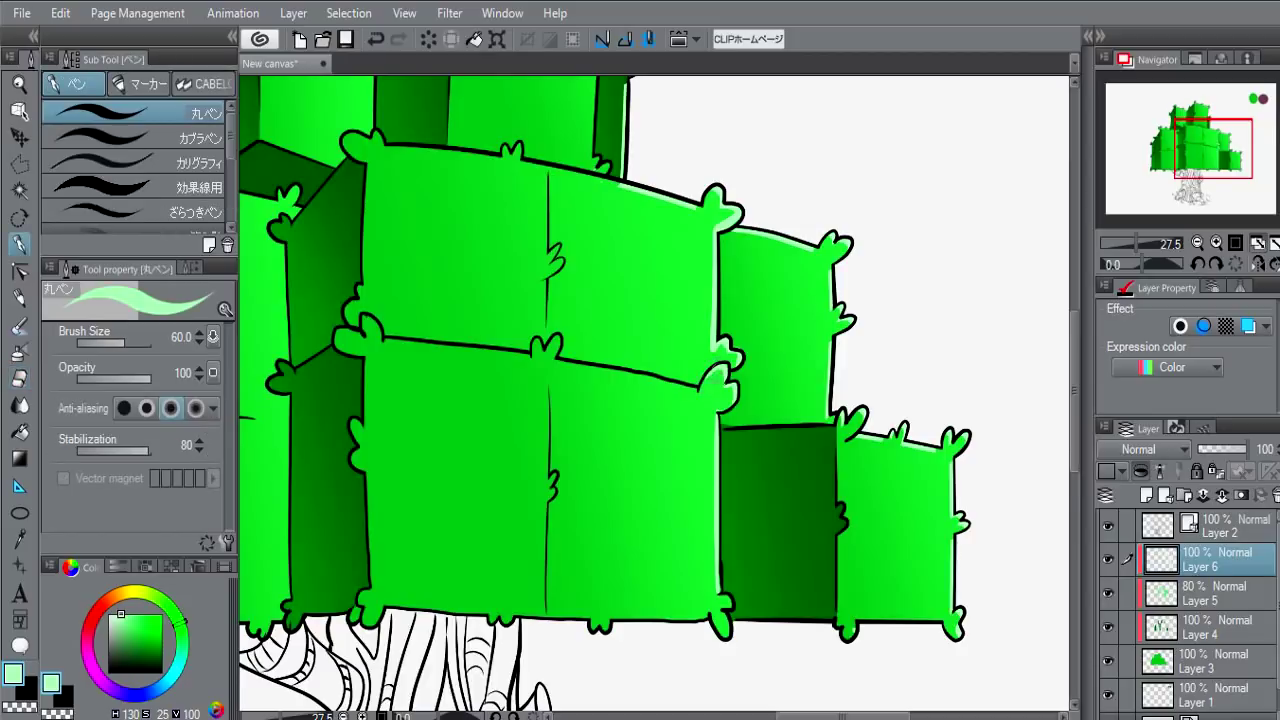
scroll(750, 505, "down", 2)
scroll(655, 400, "up", 2)
scroll(655, 400, "up", 2)
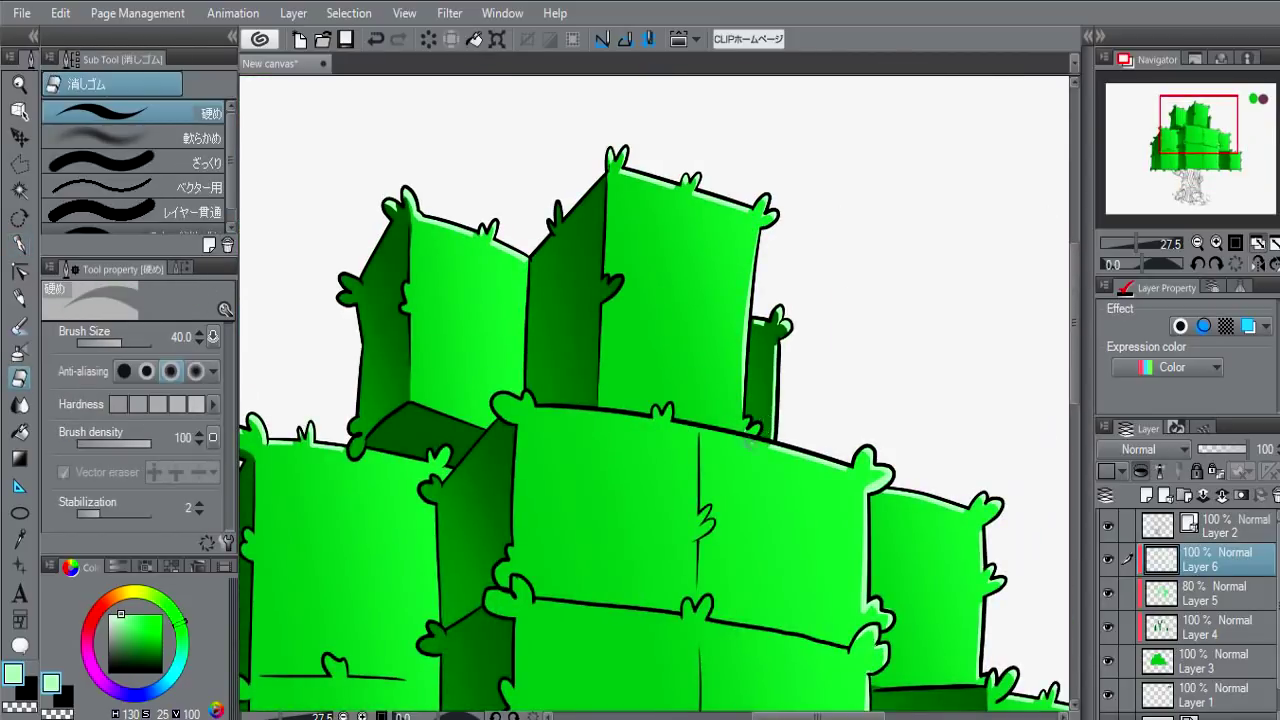
- Highlight the middle block's top edge and more block corners, then pan to the left blocks
left_click_drag(668, 419, 772, 440)
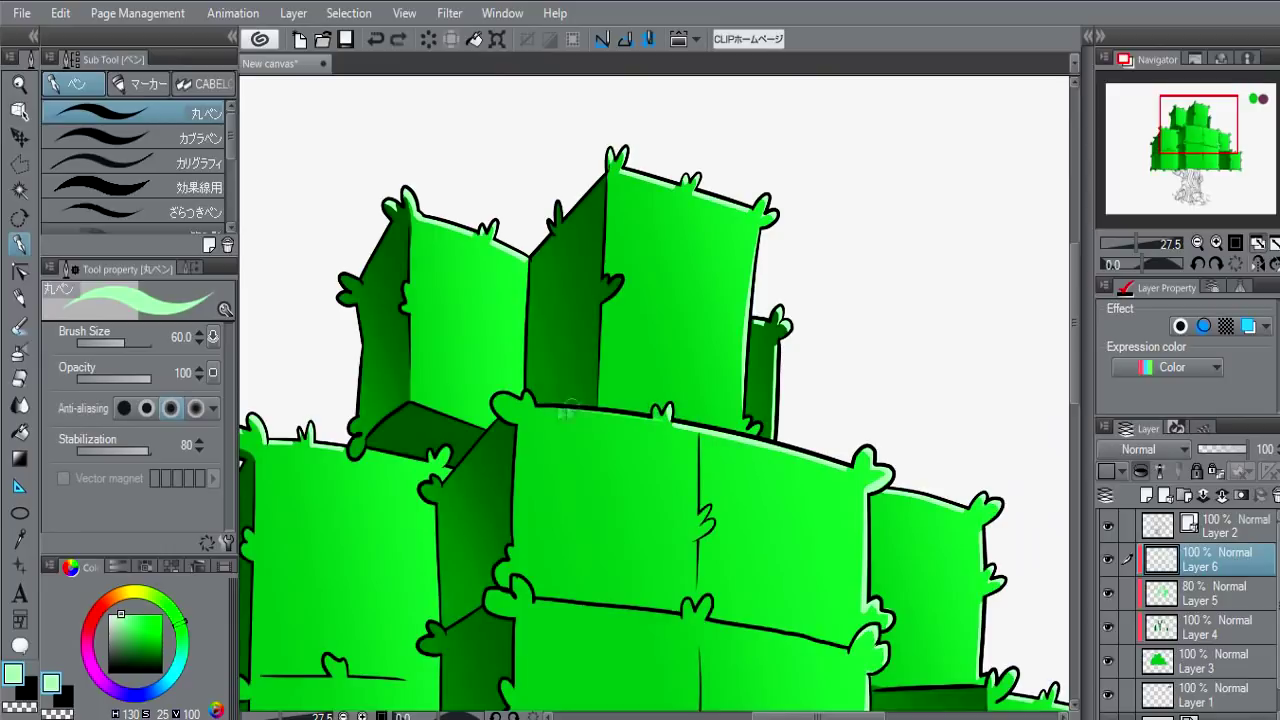
scroll(700, 400, "down", 3)
key("e")
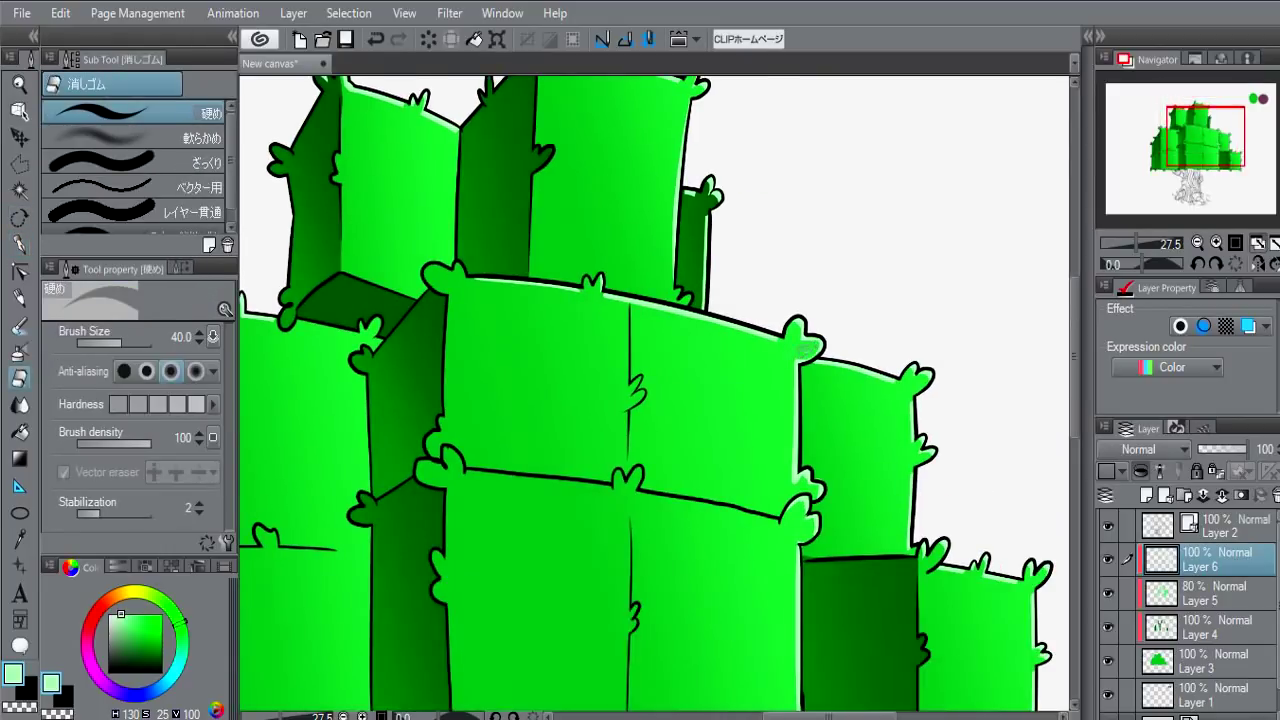
left_click_drag(608, 462, 642, 486)
left_click_drag(440, 444, 458, 474)
left_click_drag(500, 400, 805, 370)
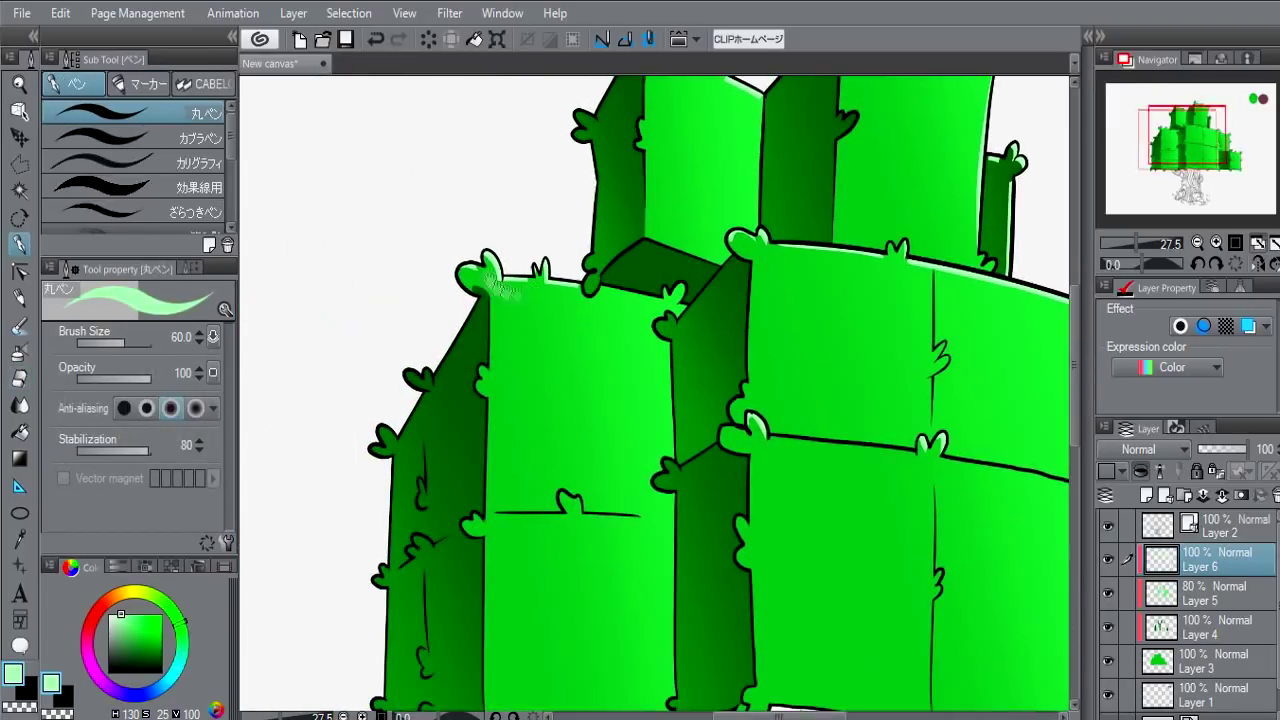
scroll(570, 500, "down", 1)
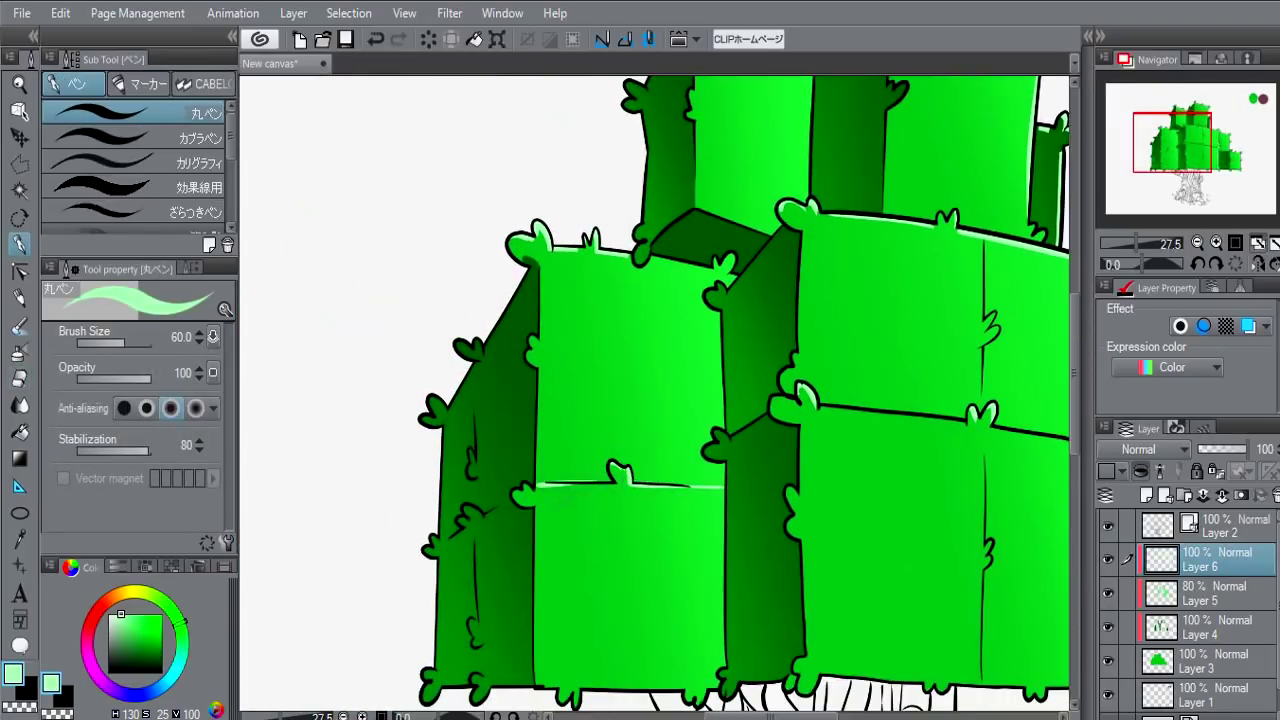
scroll(568, 450, "down", 1)
scroll(567, 408, "down", 1)
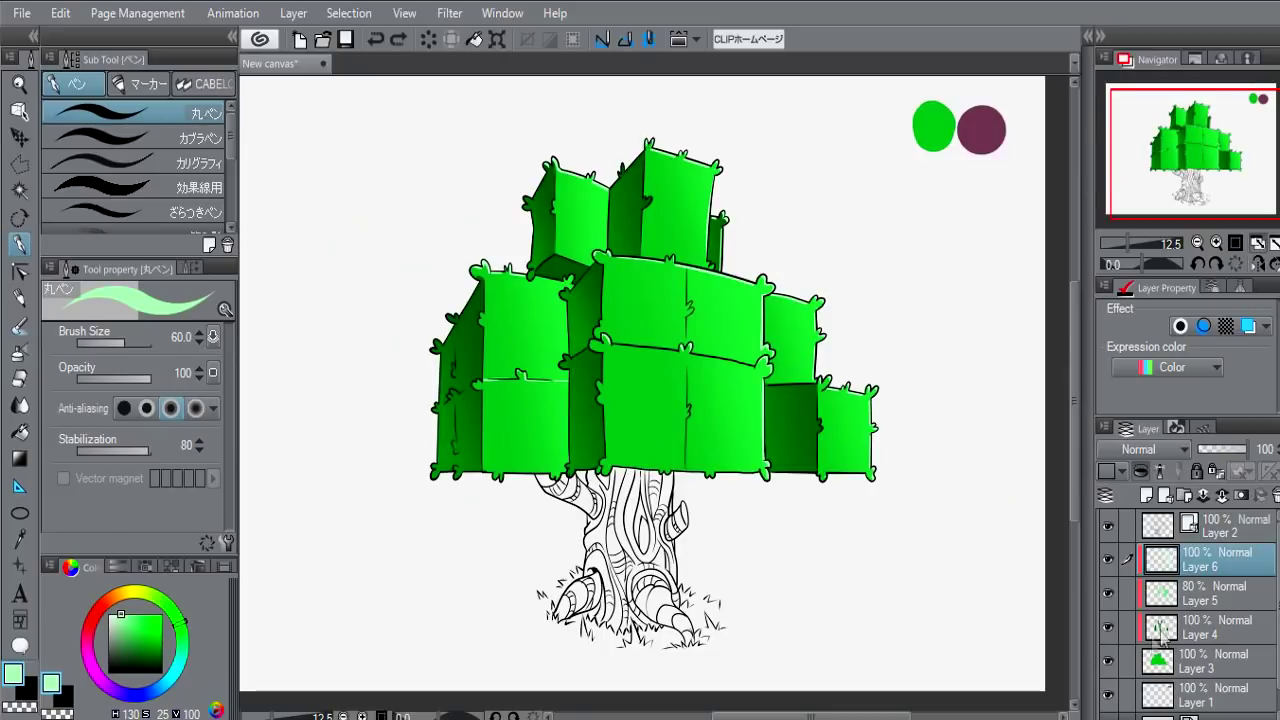
- On a new Multiply layer, drag a bottom-to-top green gradient across the selected canopy
left_click(1147, 495)
left_click(1142, 449)
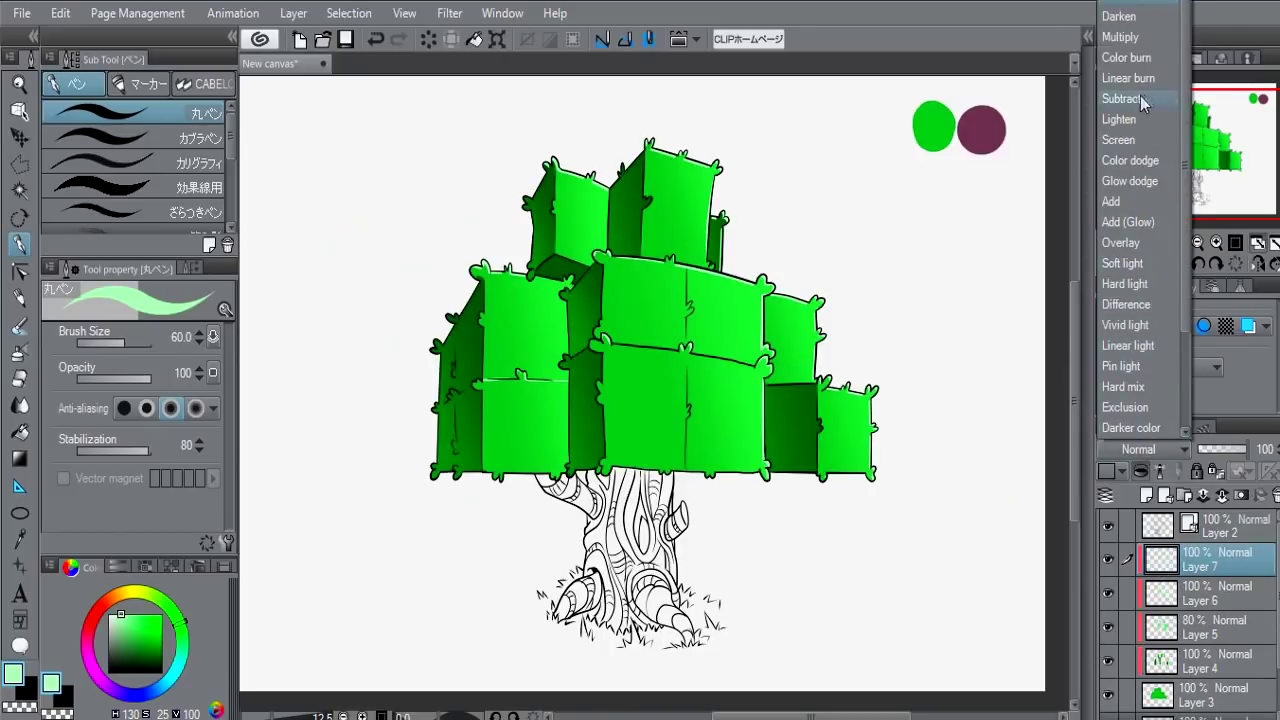
left_click(1140, 38)
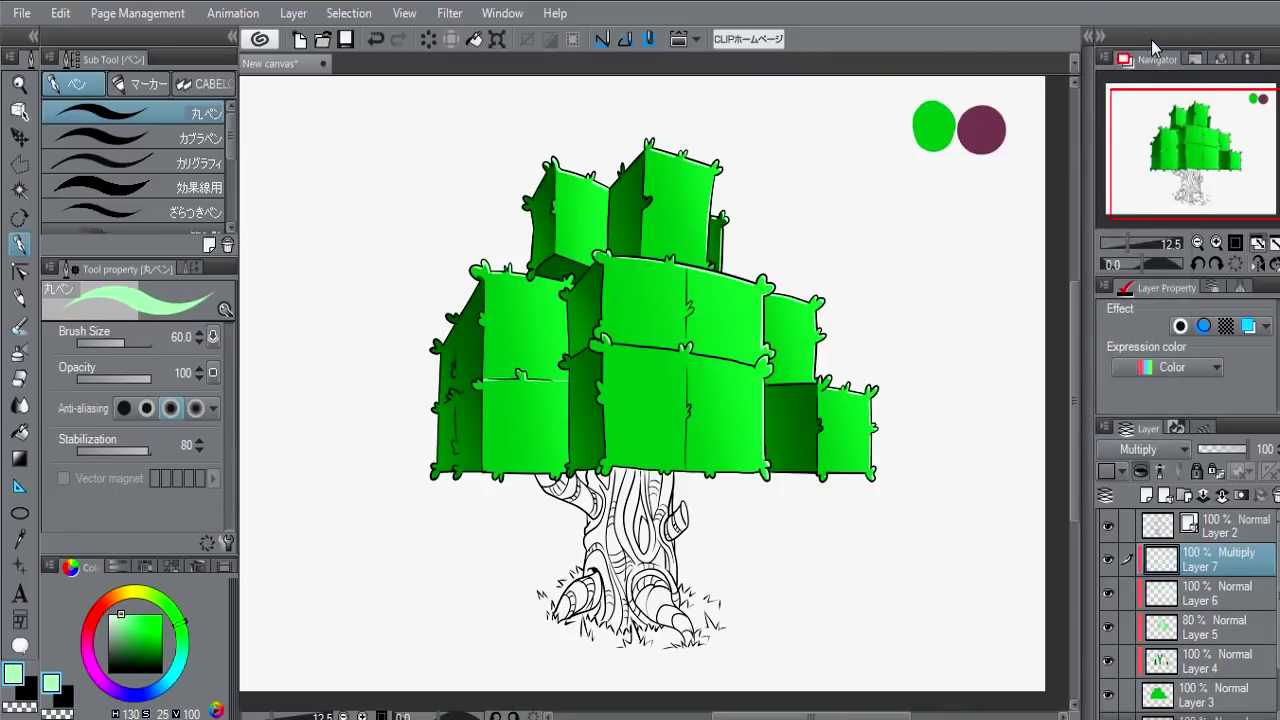
key("g")
scroll(747, 248, "up", 1)
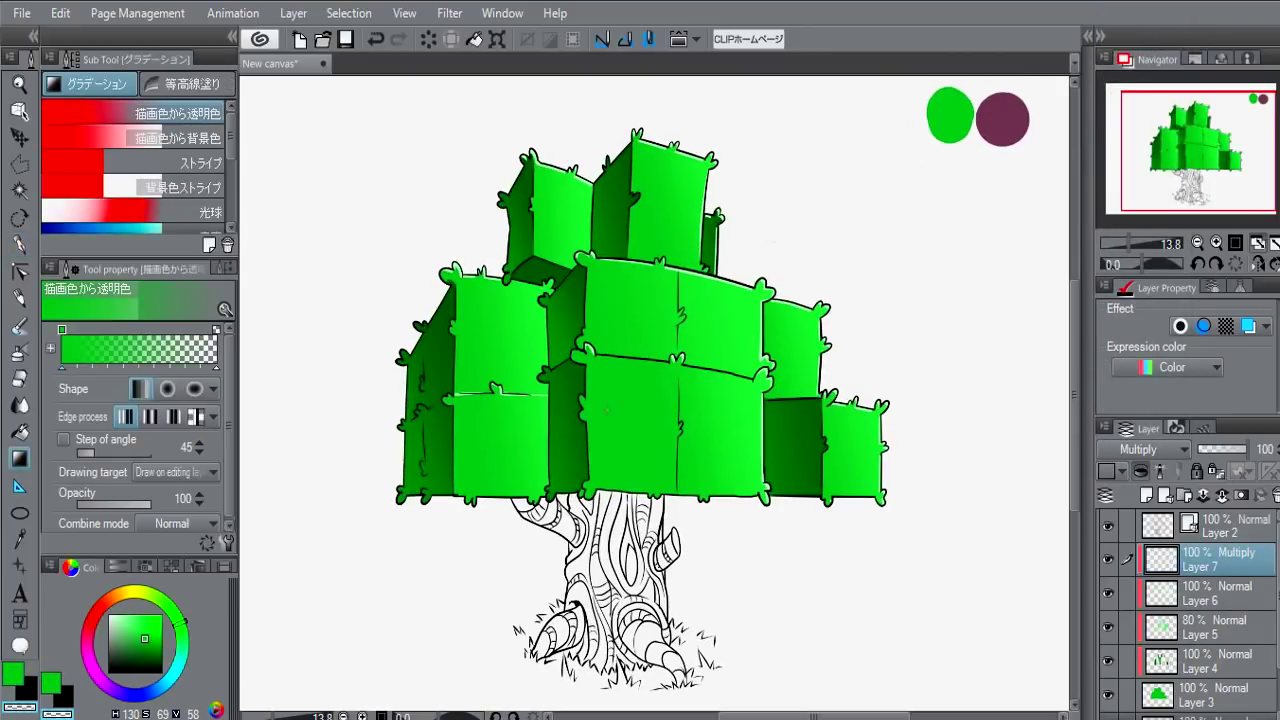
left_click(1158, 695, "ctrl")
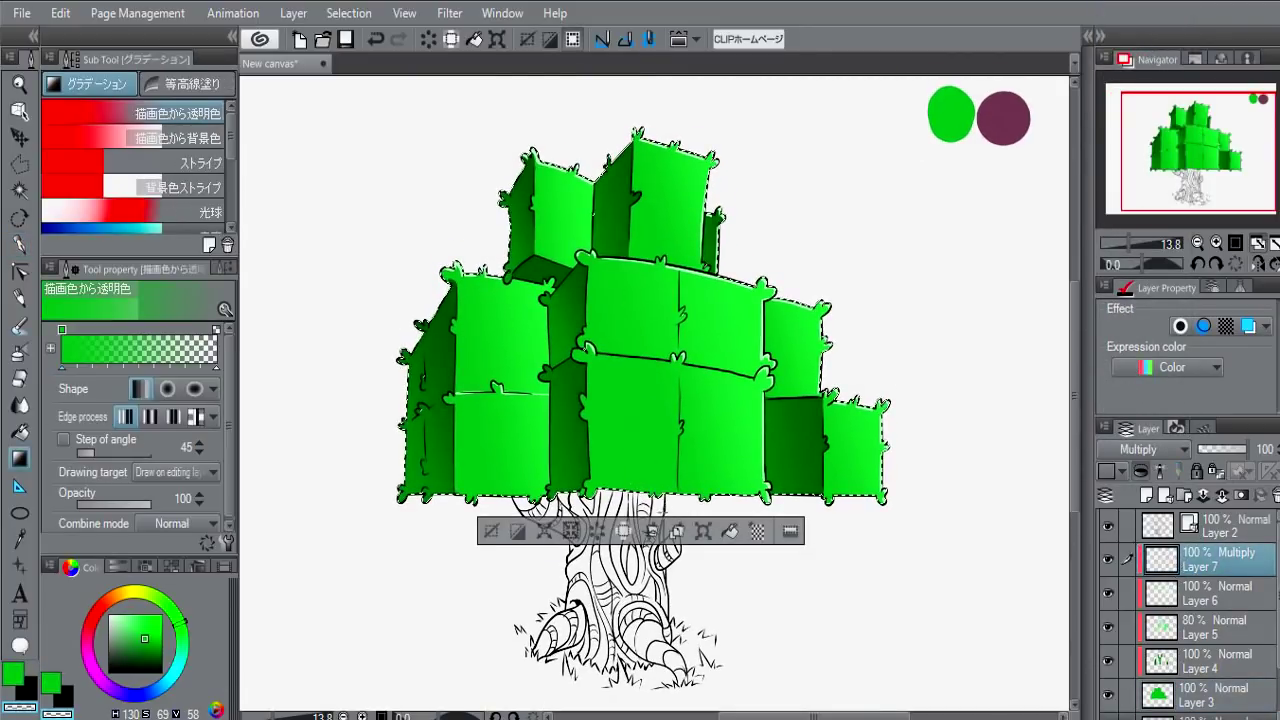
left_click_drag(648, 500, 648, 185)
key("ctrl+d")
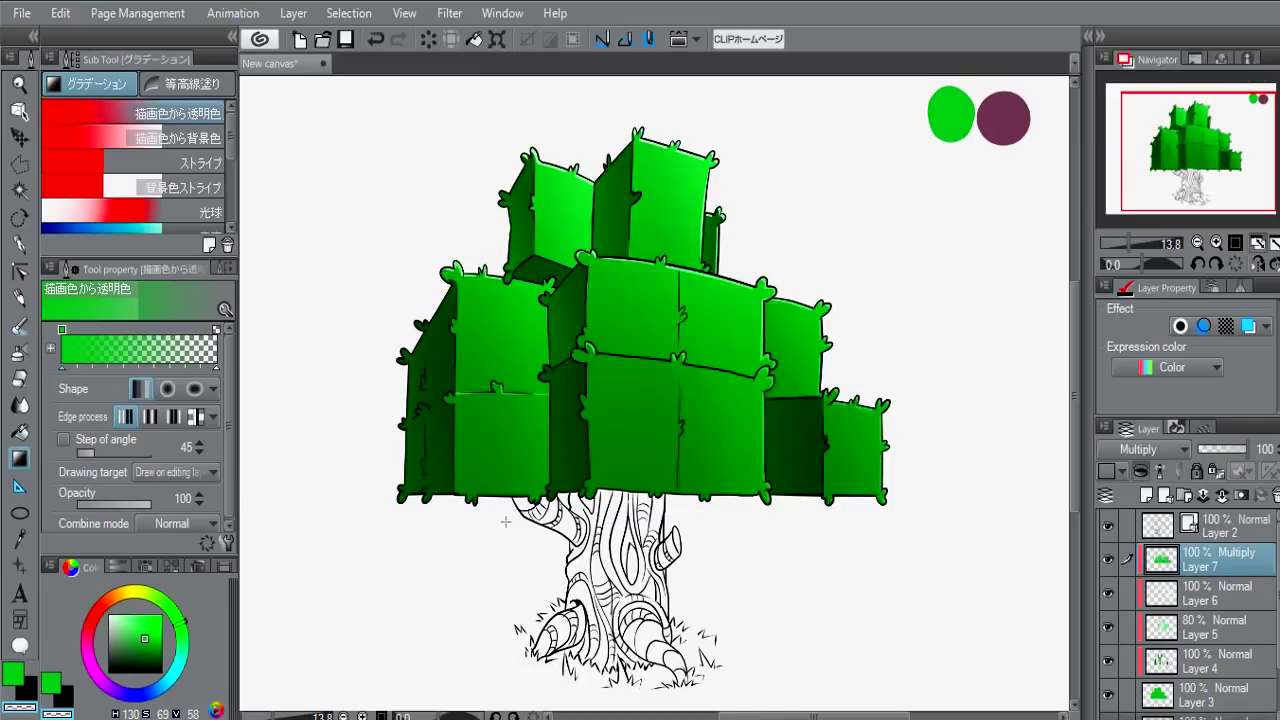
- On new Layer 8, set a soft airbrush to density 100, teal colour, size about 267
left_click(1147, 496)
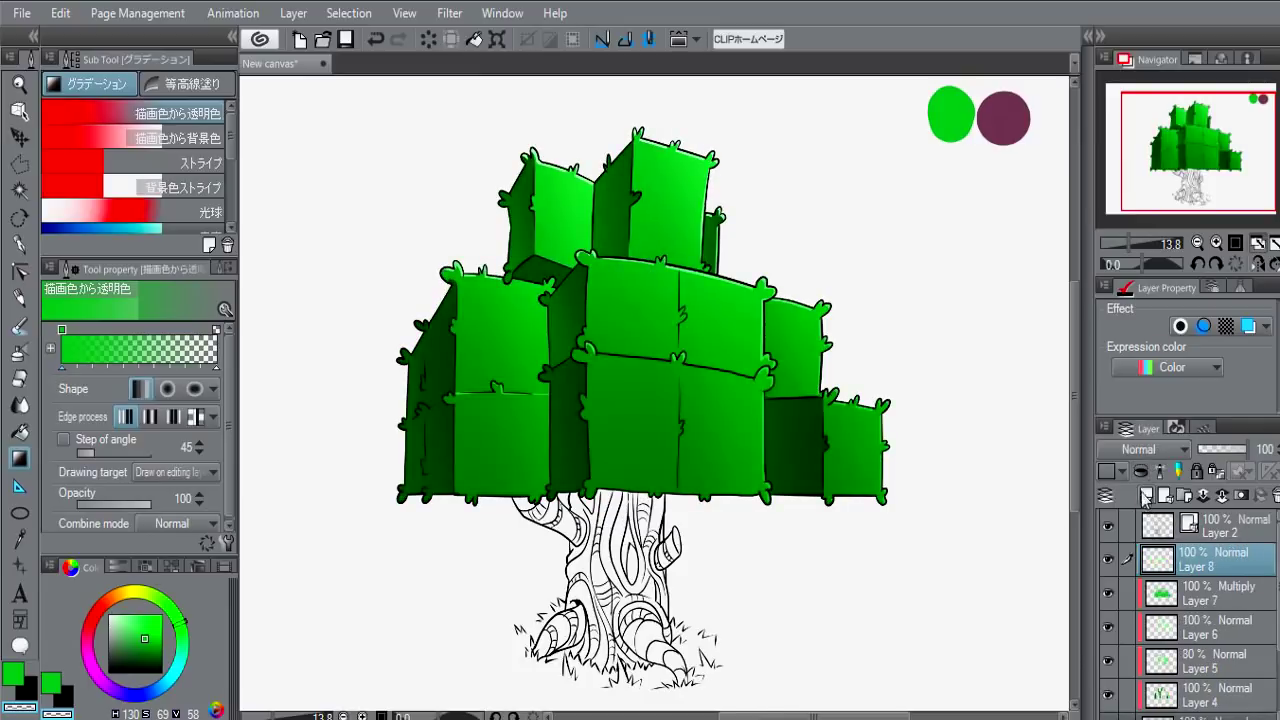
key("b")
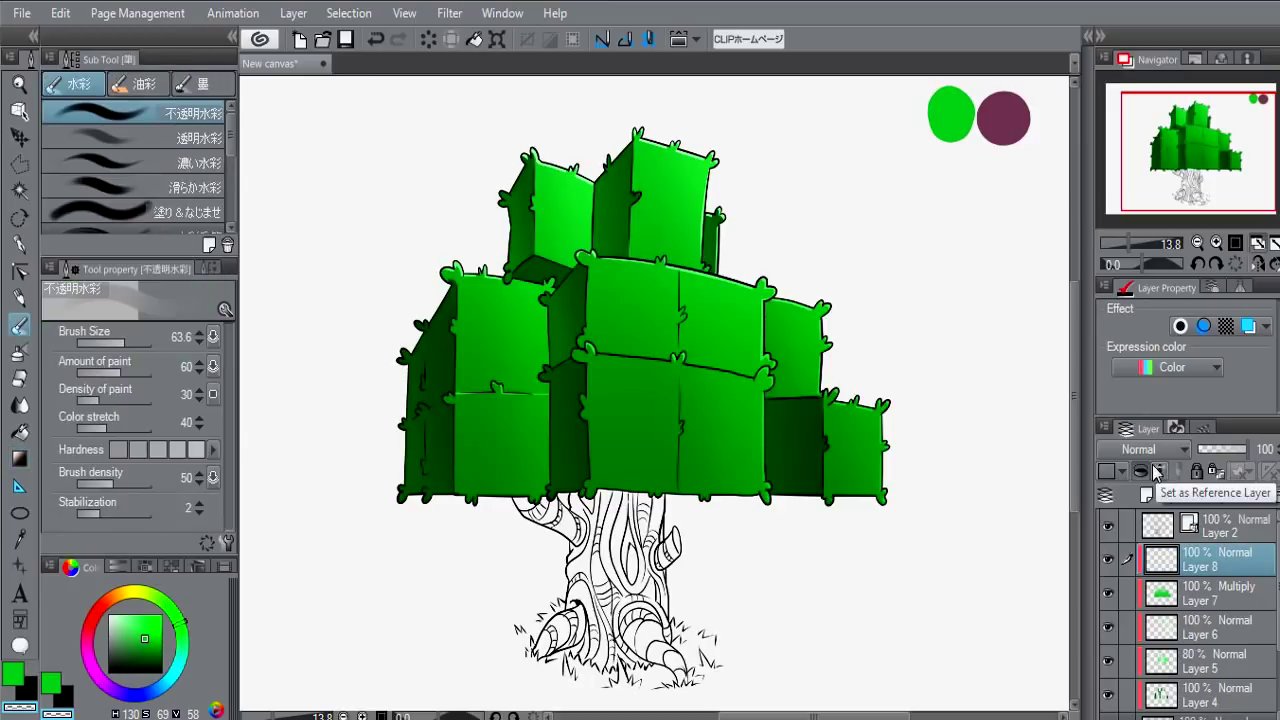
key("b")
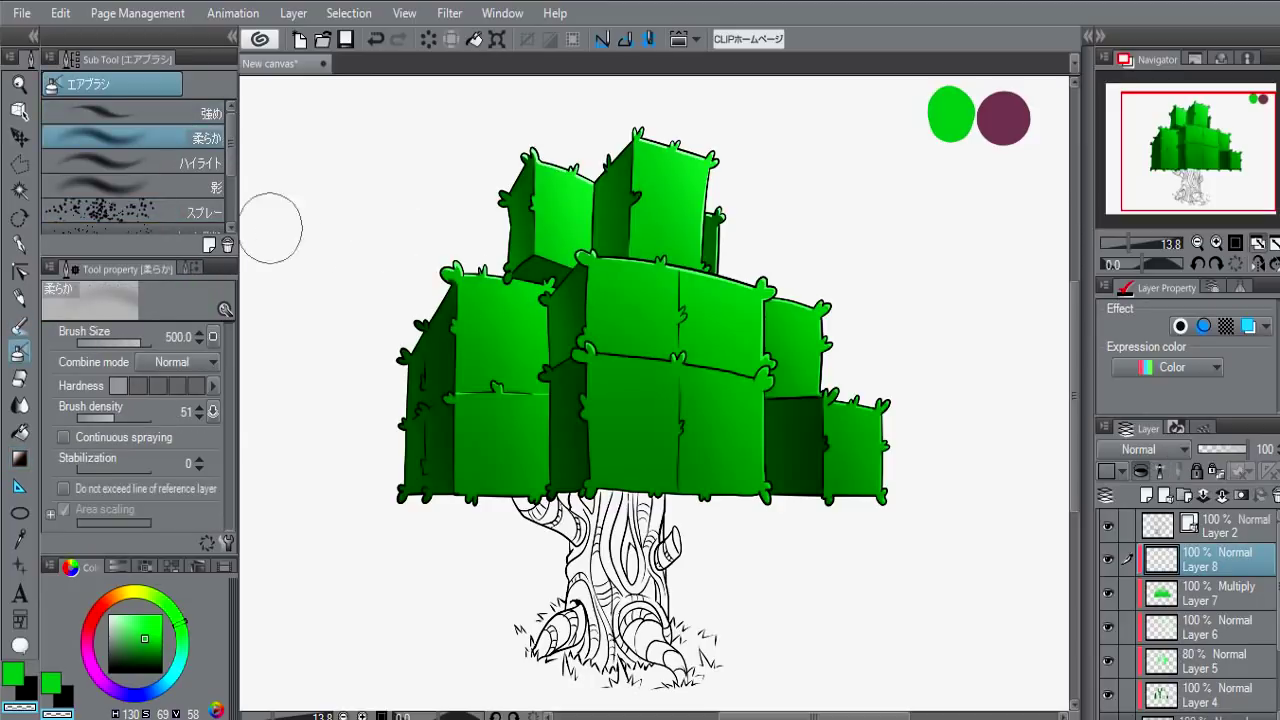
left_click(148, 417)
left_click(183, 668)
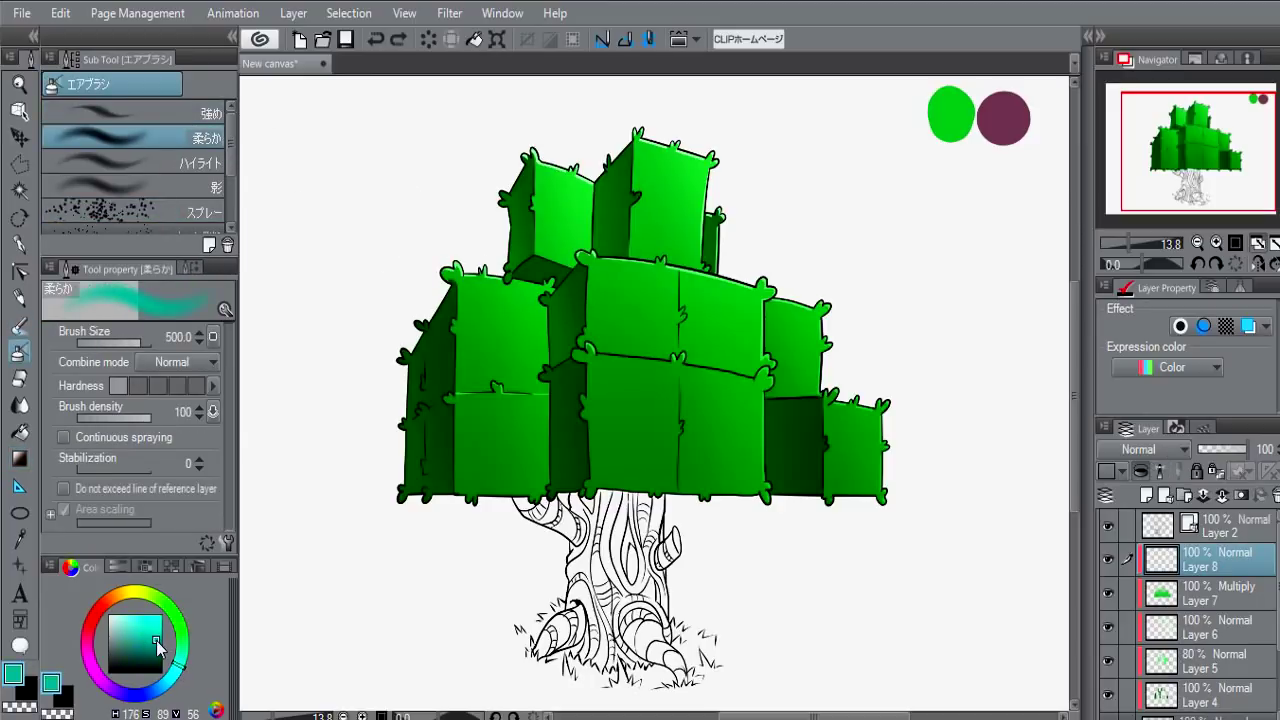
left_click(156, 640)
left_click_drag(400, 340, 405, 480)
- Spray teal shading on the left cube faces and the dark cube face
left_click_drag(405, 420, 405, 540)
left_click_drag(410, 290, 405, 450)
left_click_drag(400, 390, 400, 530)
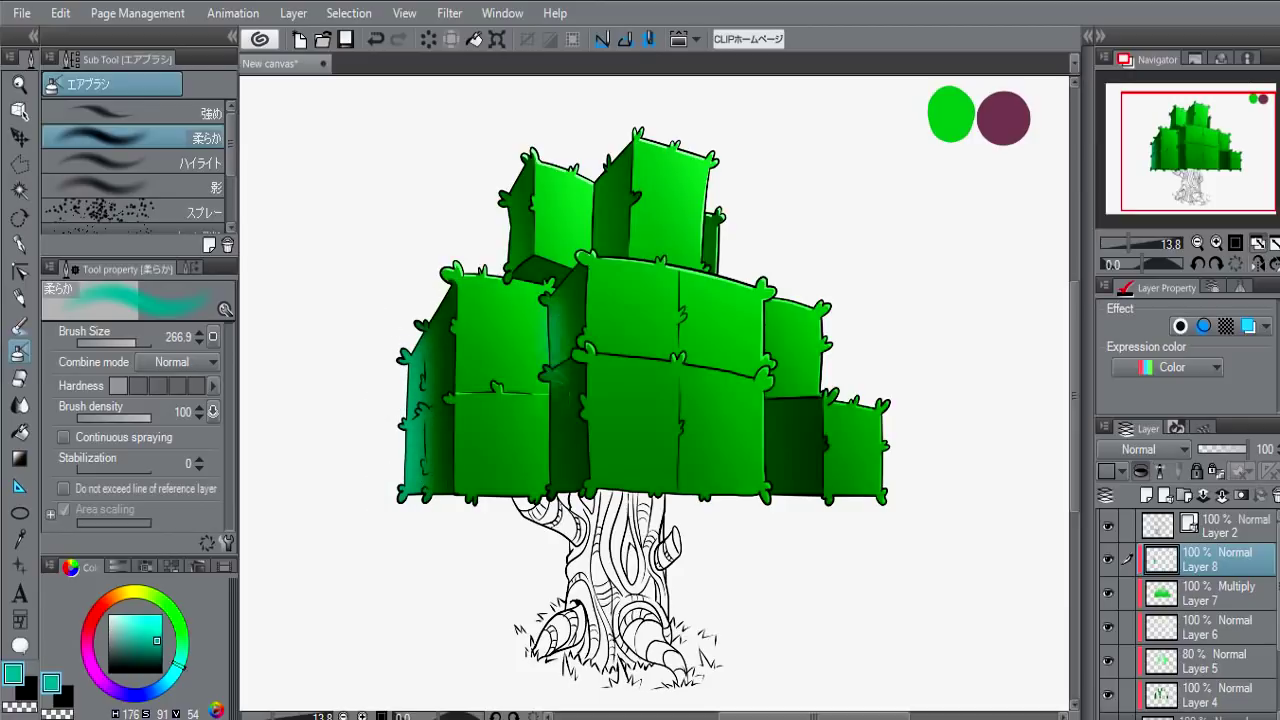
left_click_drag(775, 400, 775, 490)
key("e")
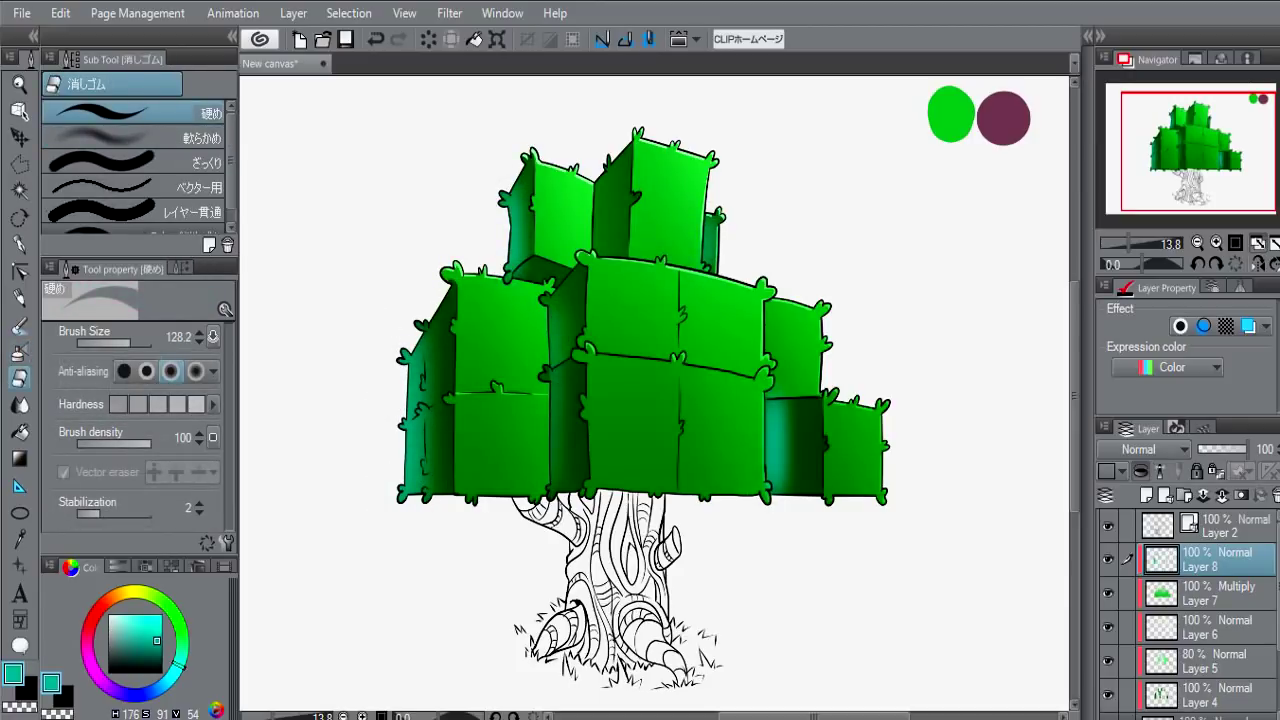
- Try Screen and Overlay blending modes on Layer 8, then keep Normal
left_click(1142, 449)
left_click(1120, 242)
left_click(1142, 449)
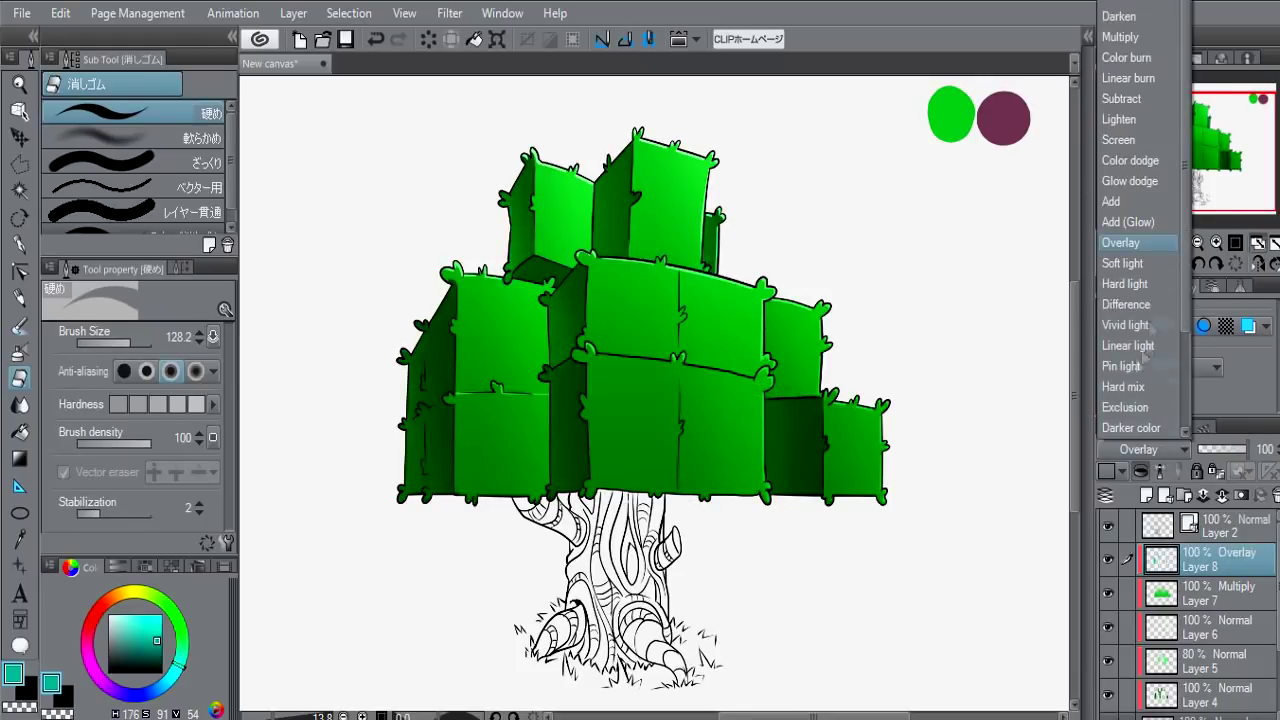
left_click(1118, 140)
left_click(1142, 449)
scroll(1148, 140, "up", 1)
left_click(1150, 14)
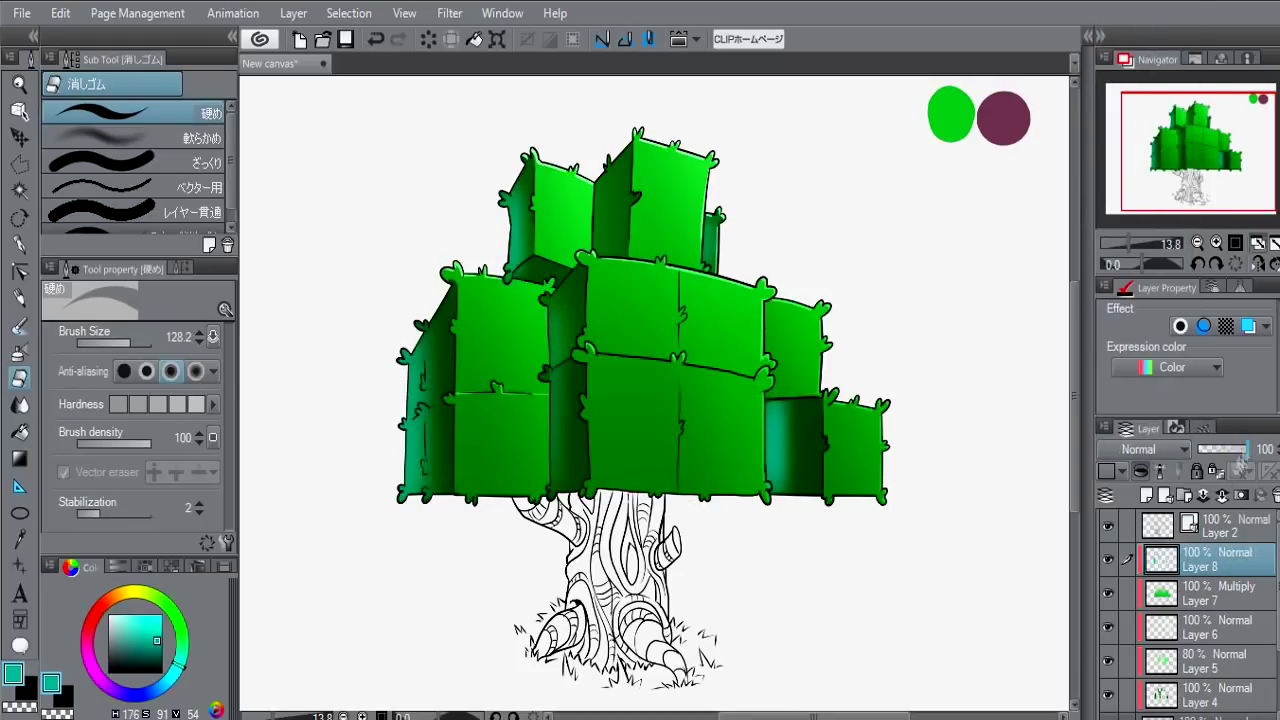
- Lower Layer 8 to about 49% opacity and blur the dark cube's shading
left_click_drag(1246, 450, 1225, 458)
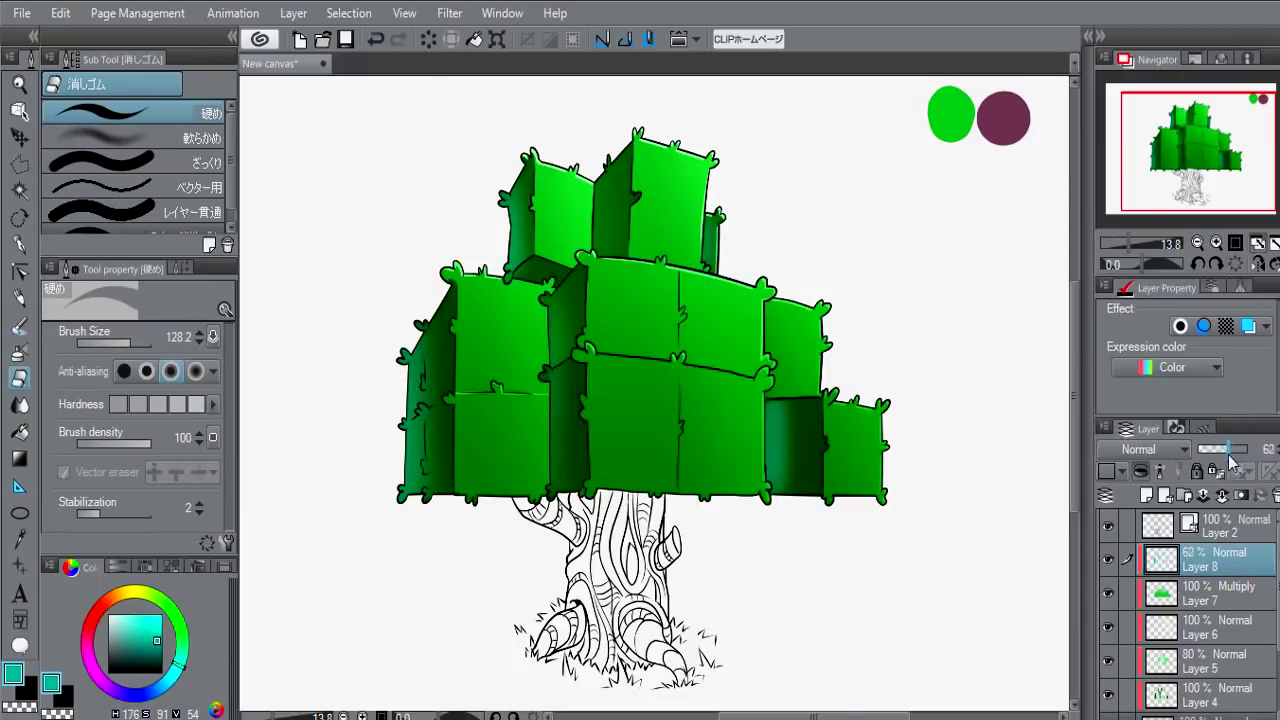
key("j")
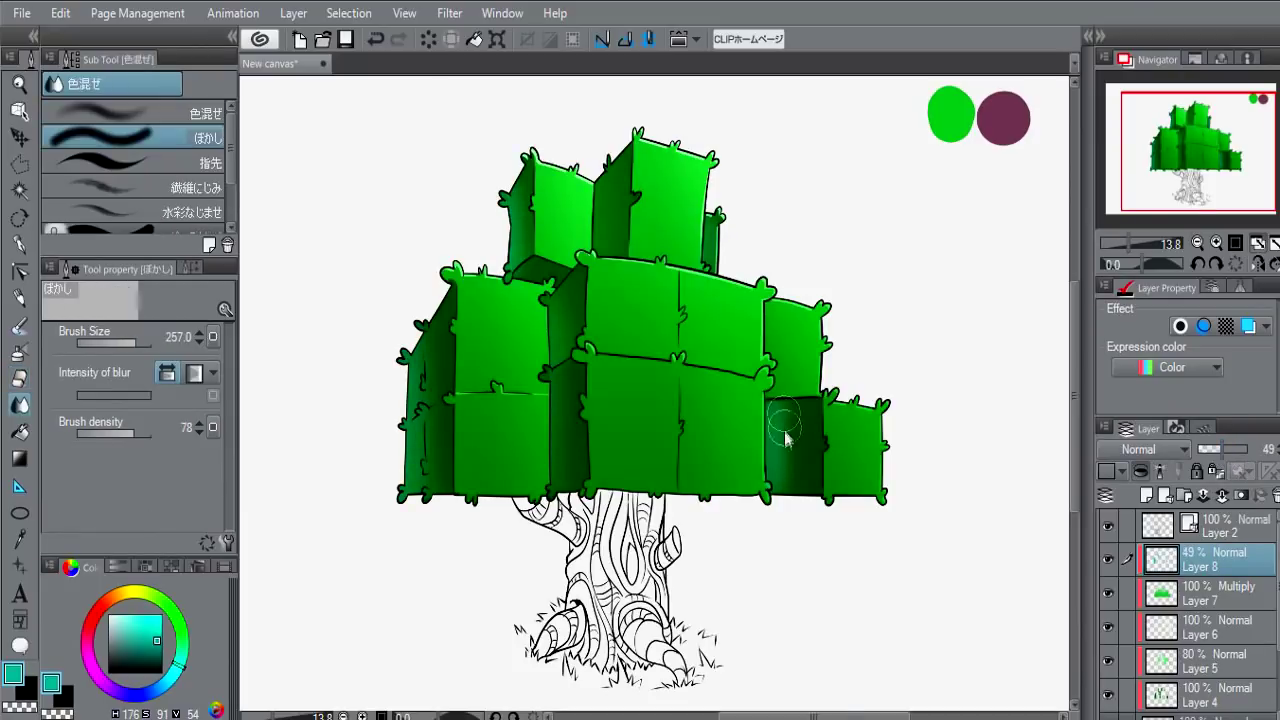
left_click_drag(785, 452, 826, 462)
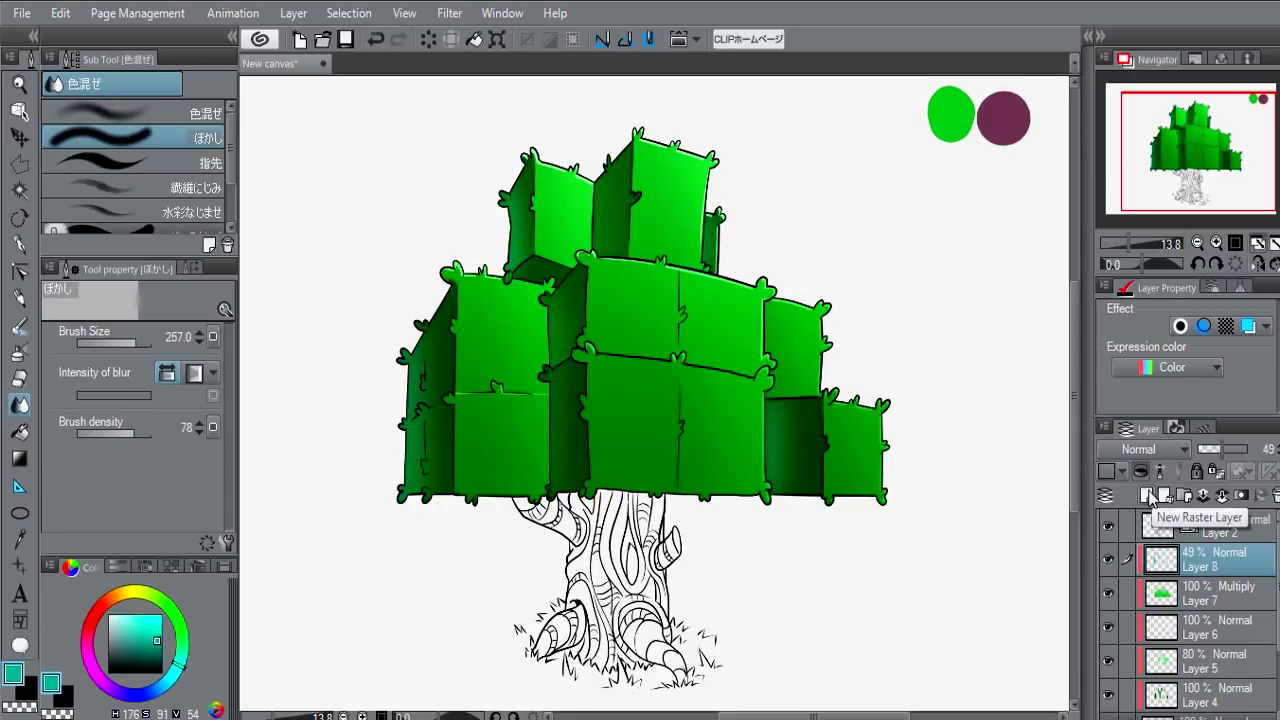
- On a new layer, fill trunk gaps with sampled maroon, then undo the fills
left_click(1164, 497)
key("g")
key("g")
left_click(995, 125, "alt")
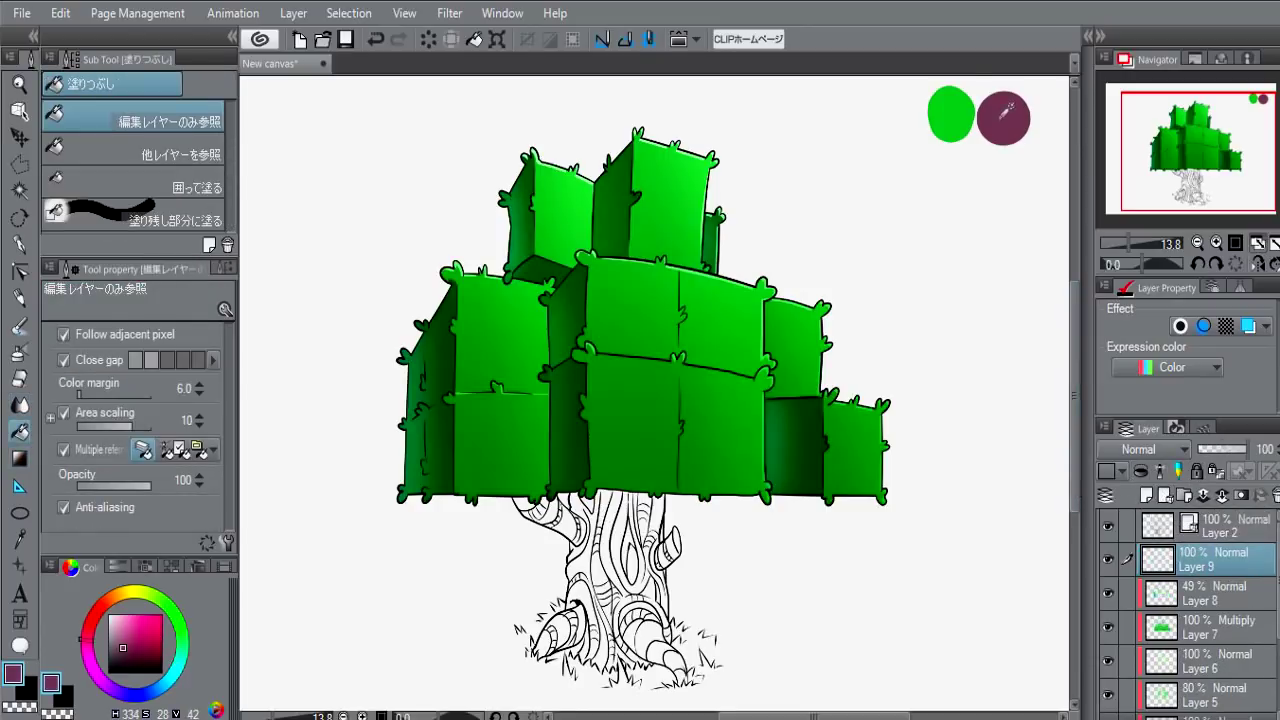
left_click(643, 567)
left_click(630, 545)
left_click(652, 600)
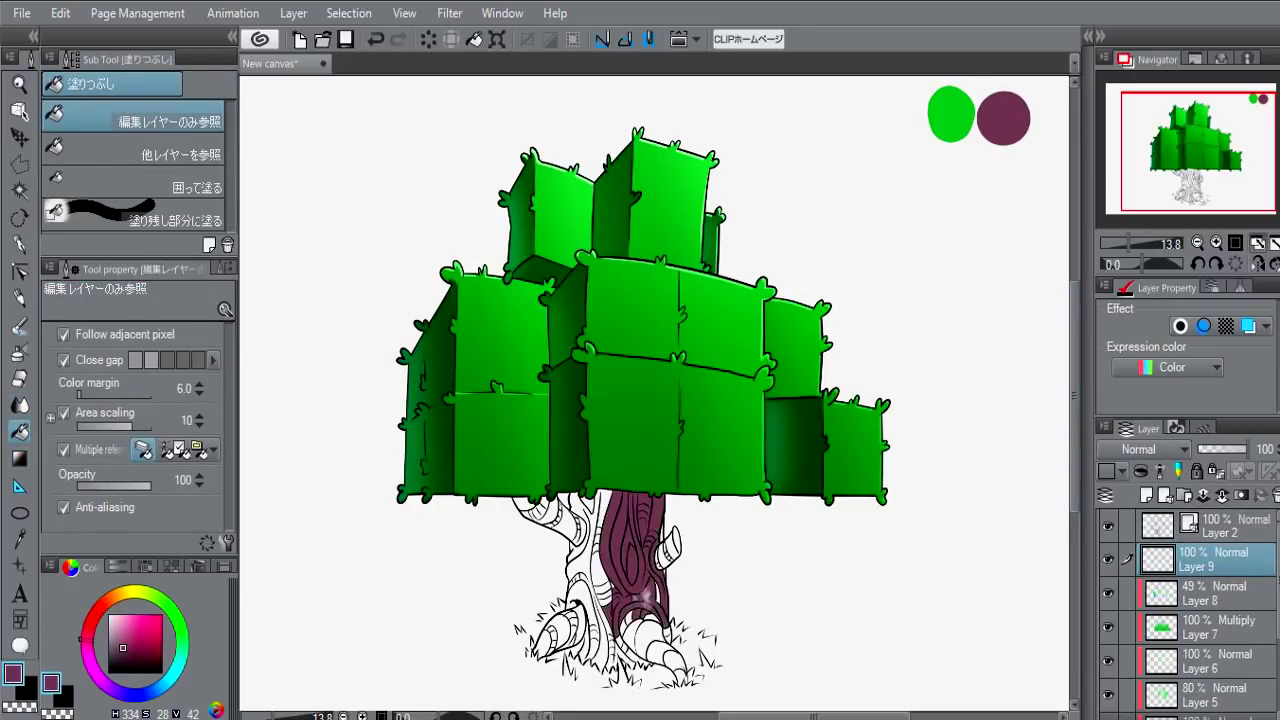
left_click(632, 628)
key("ctrl+z")
key("ctrl+z")
key("ctrl+z")
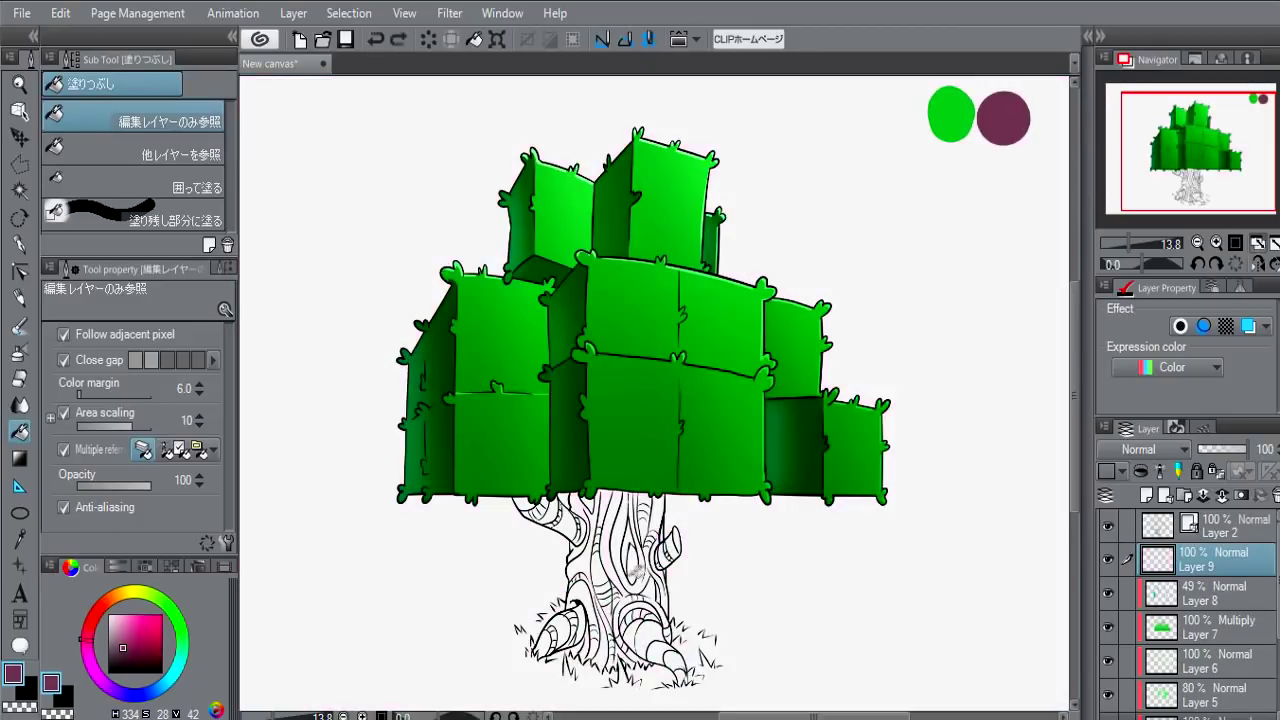
- Paint the trunk maroon with a resized pen
key("p")
scroll(637, 550, "up", 3)
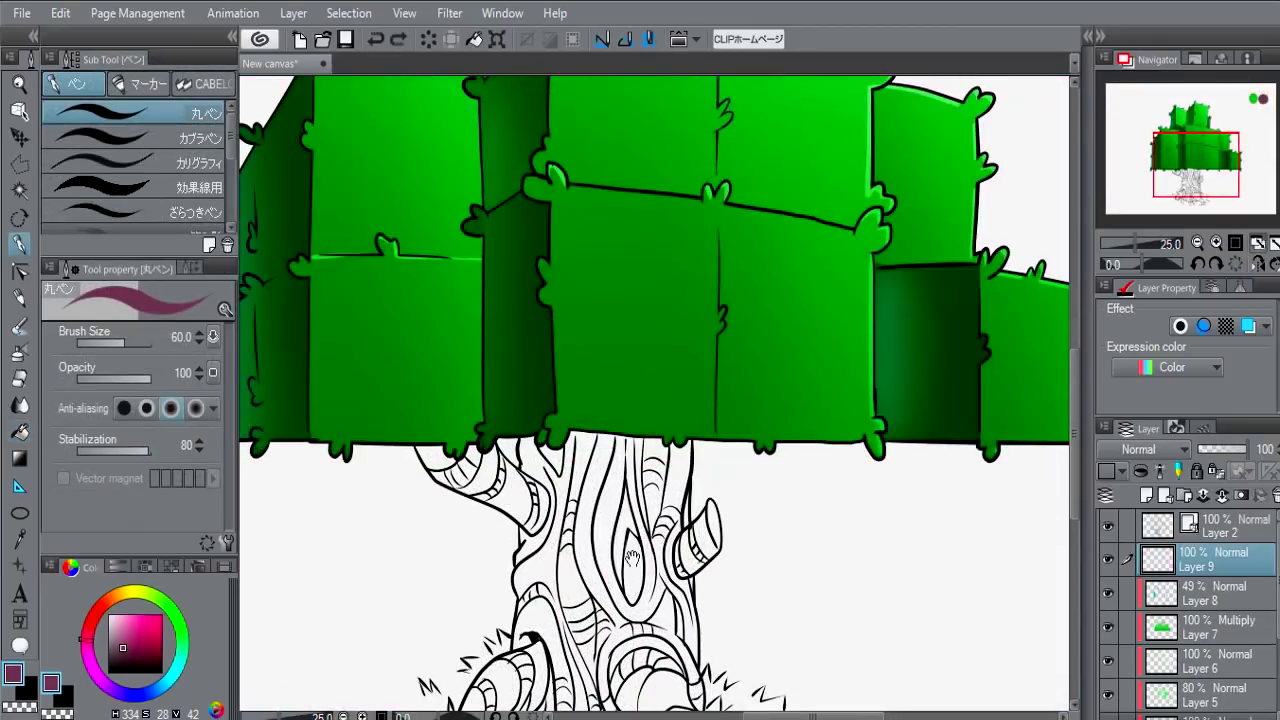
scroll(660, 407, "down", 2)
key("bracketleft")
key("bracketleft")
key("bracketleft")
key("bracketright")
key("bracketright")
key("bracketright")
left_click_drag(608, 400, 610, 425)
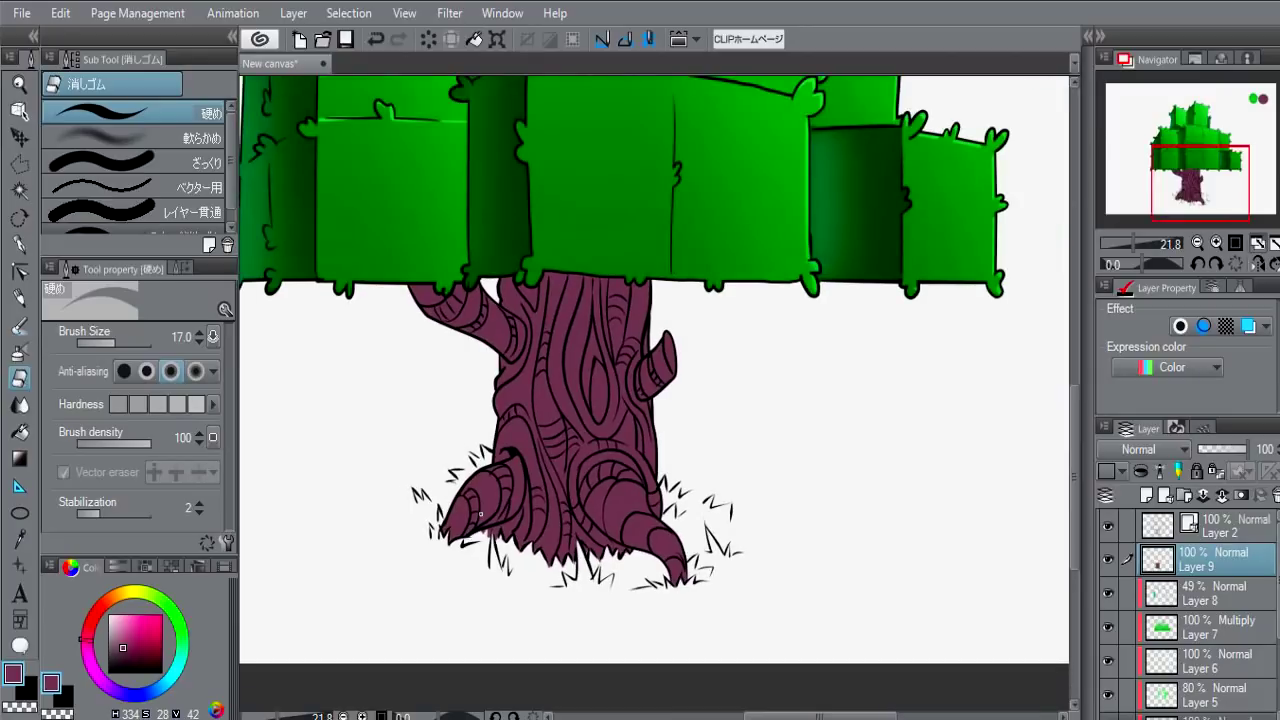
- On a new layer, drag a darker maroon vertical gradient down the trunk and check Hue/Saturation
left_click(1146, 495)
key("g")
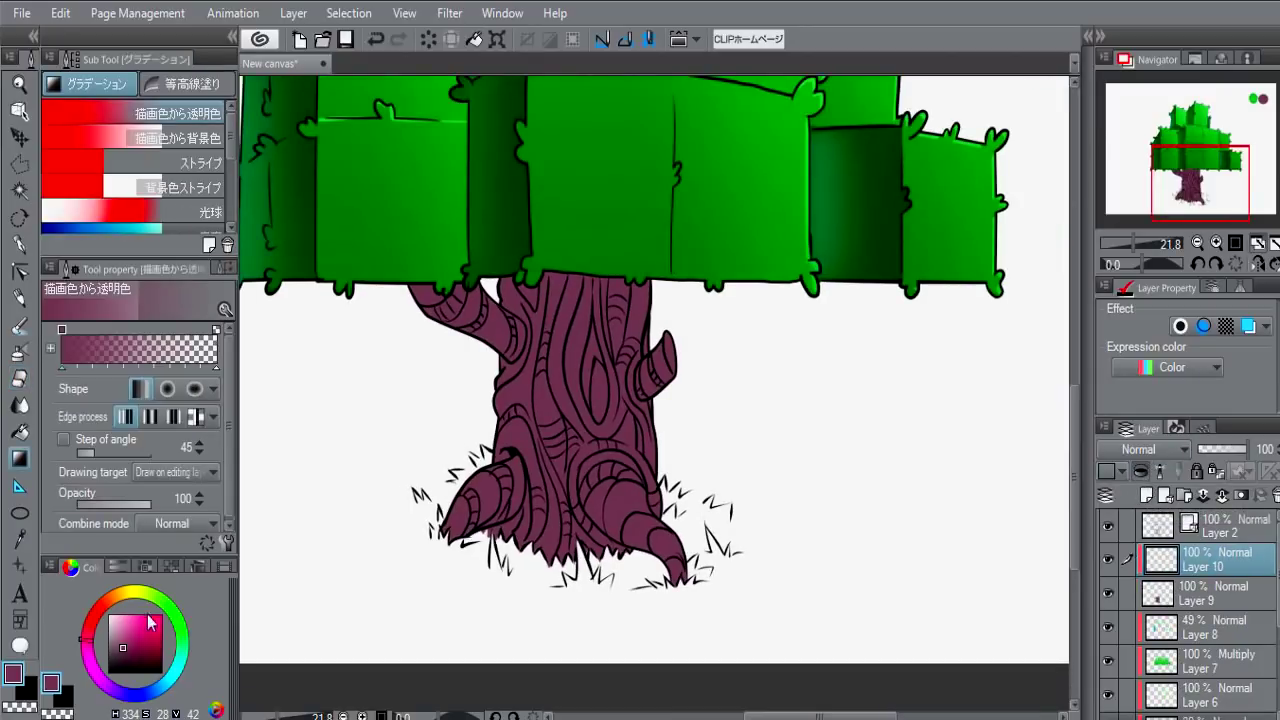
left_click(131, 657)
left_click_drag(580, 246, 580, 510)
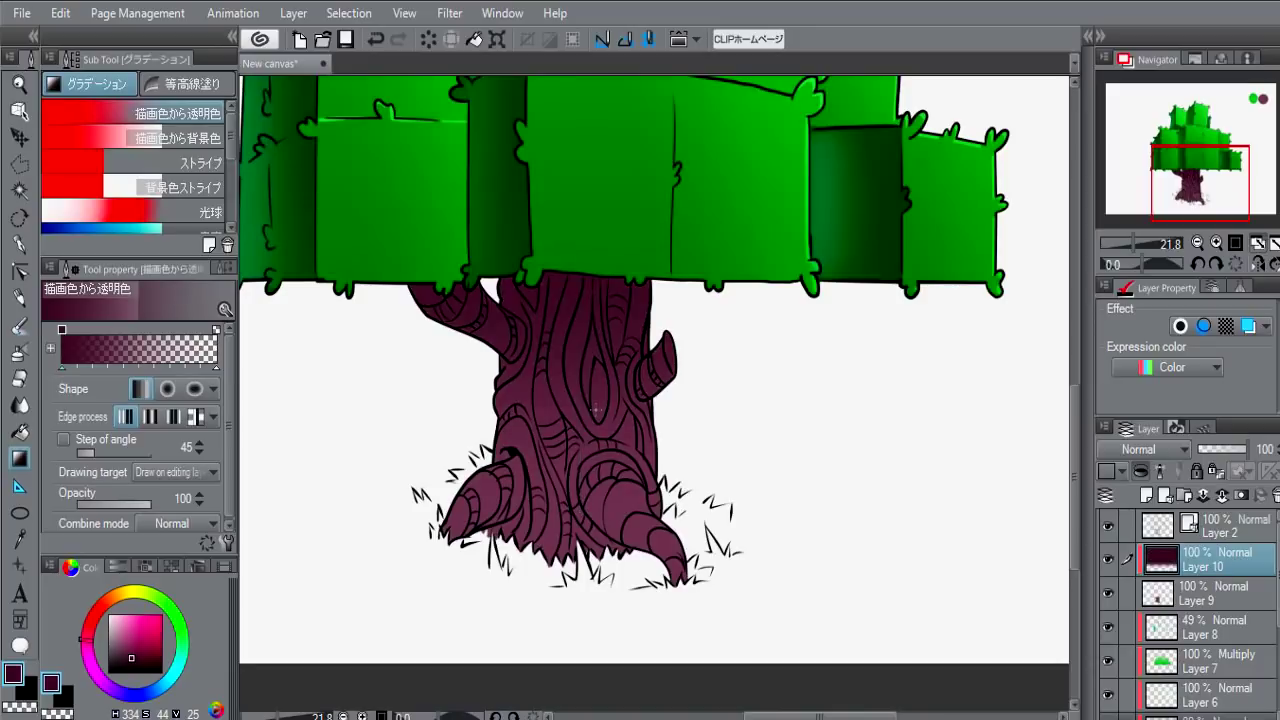
key("ctrl+u")
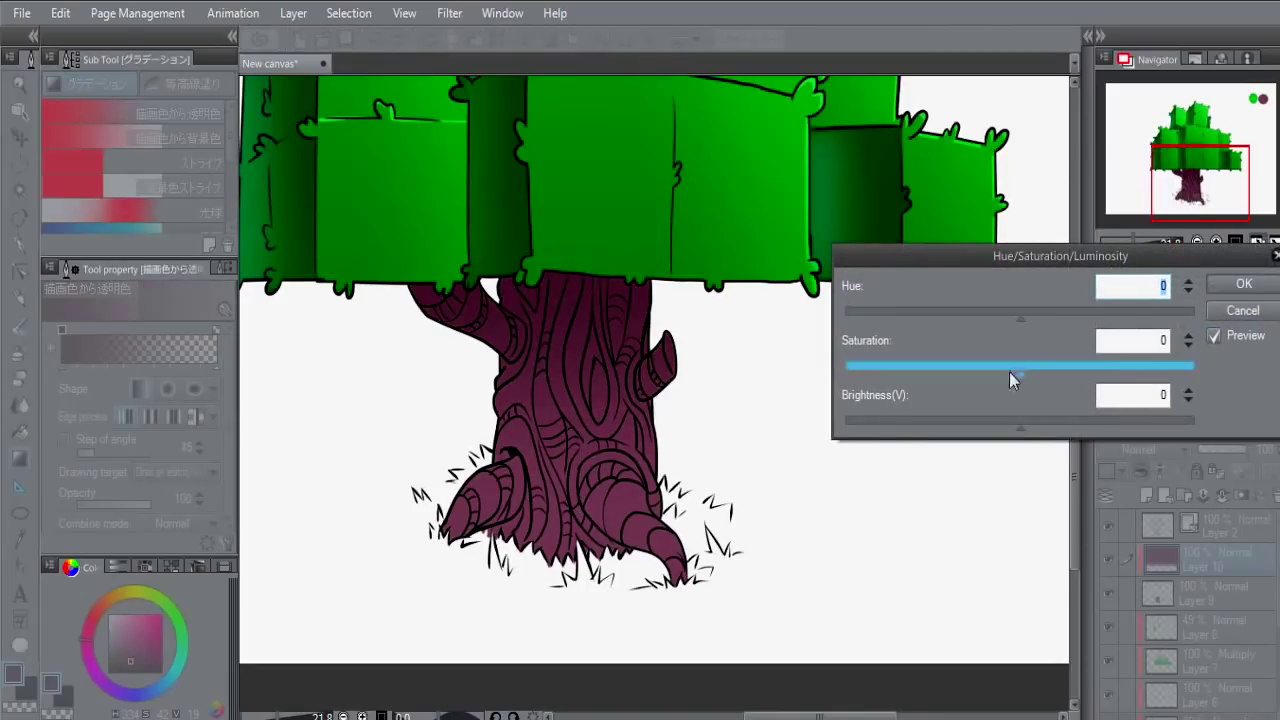
left_click(134, 668)
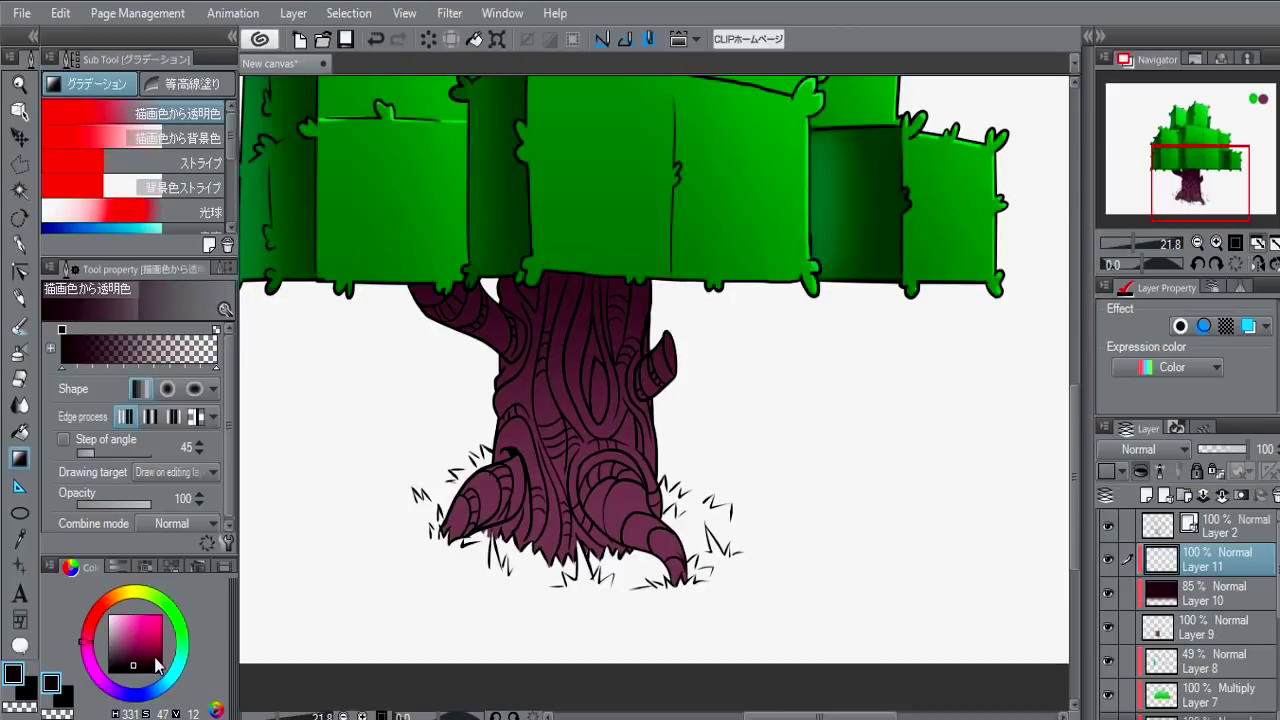
- Paint a dark diagonal shadow band across the trunk, upper trunk and left branch
key("p")
scroll(597, 248, "up", 1)
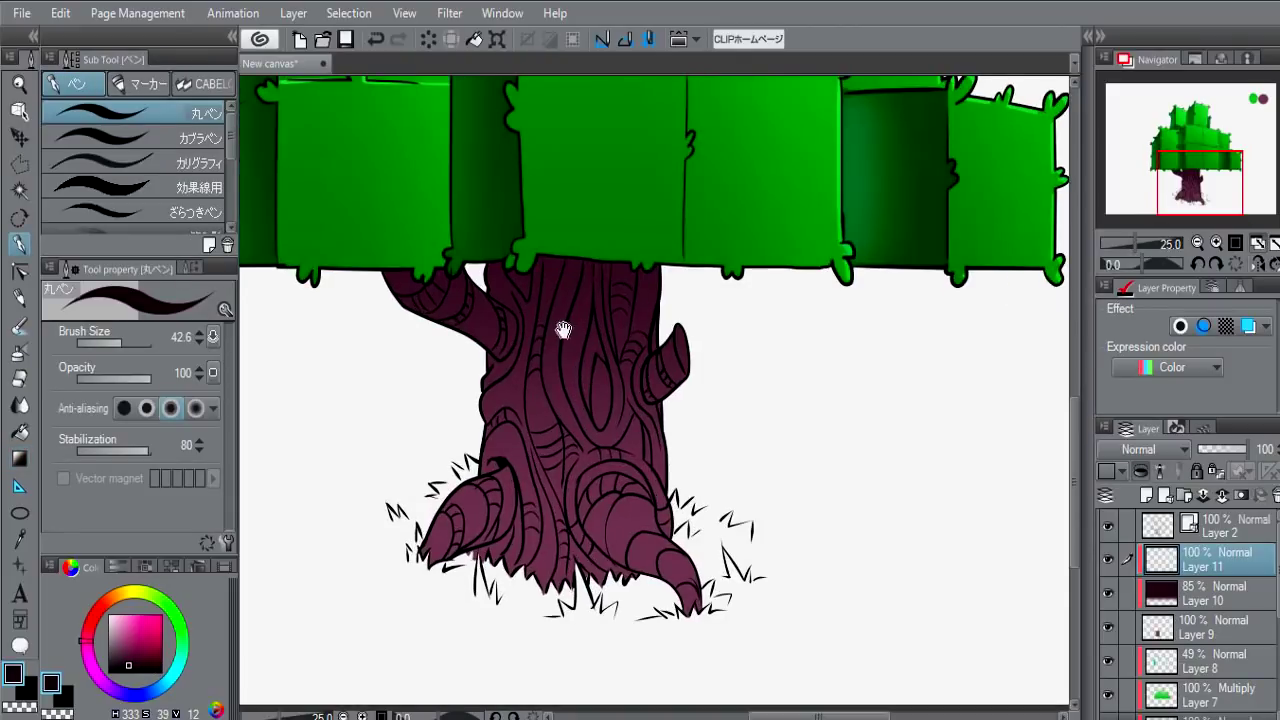
left_click_drag(563, 330, 518, 375)
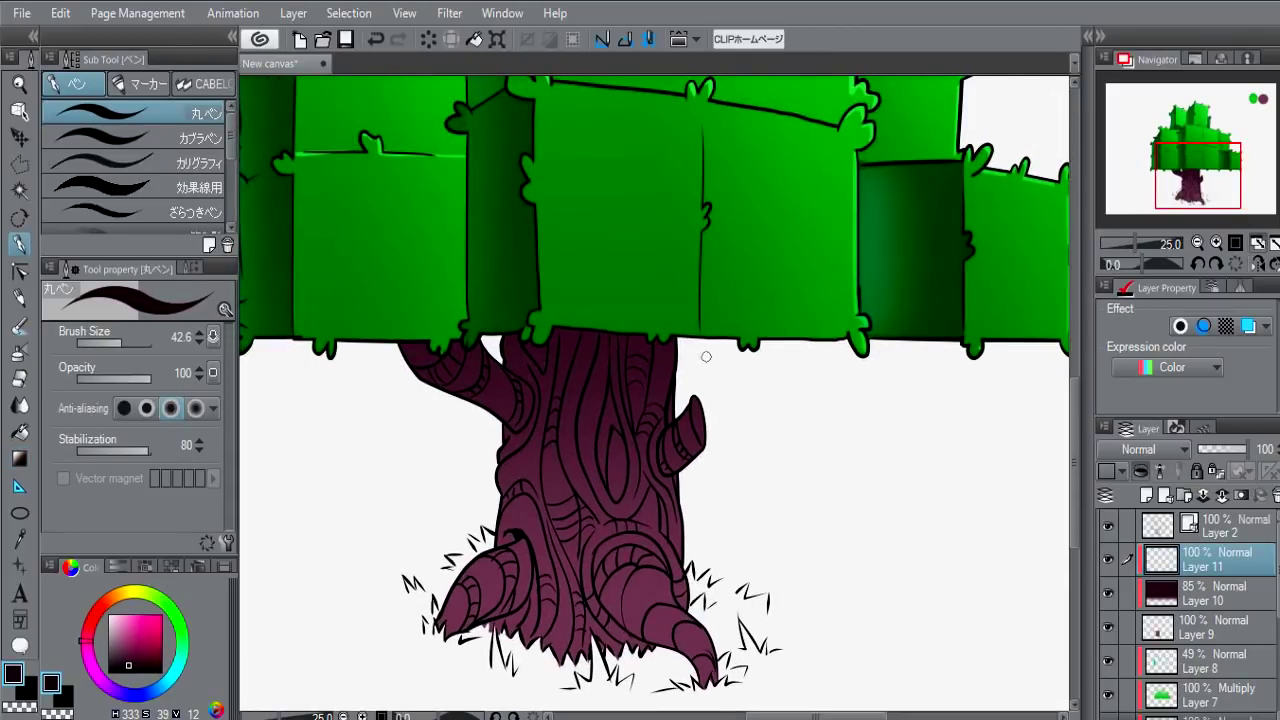
left_click_drag(674, 374, 499, 462)
left_click_drag(676, 373, 500, 458)
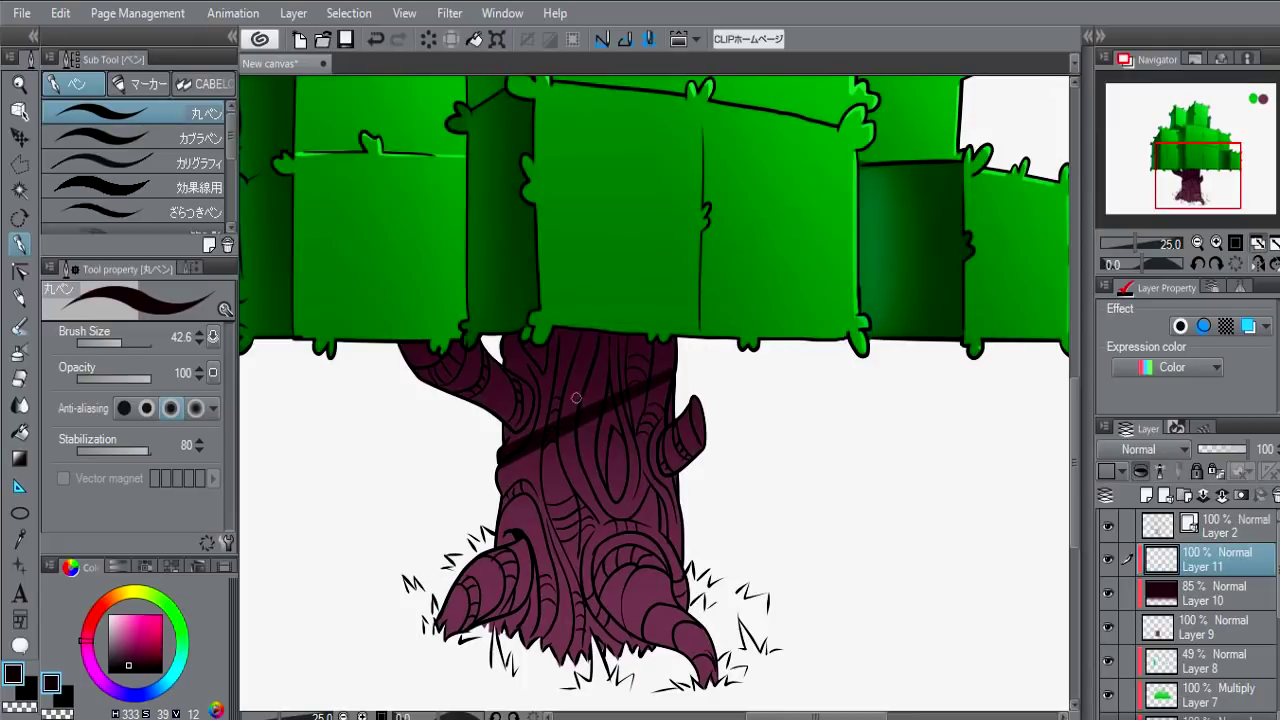
mouse_move(680, 349)
left_mouse_down()
mouse_move(583, 360)
mouse_move(603, 334)
mouse_move(377, 392)
left_mouse_up()
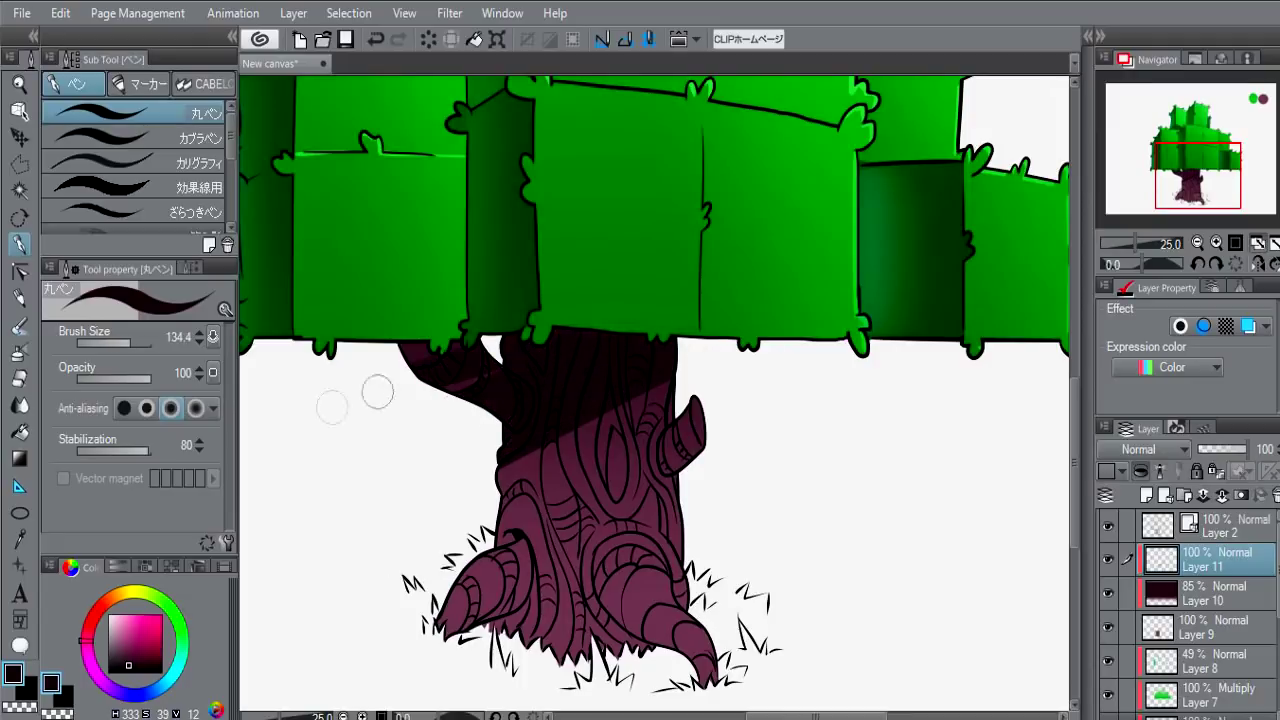
left_click_drag(540, 357, 400, 350)
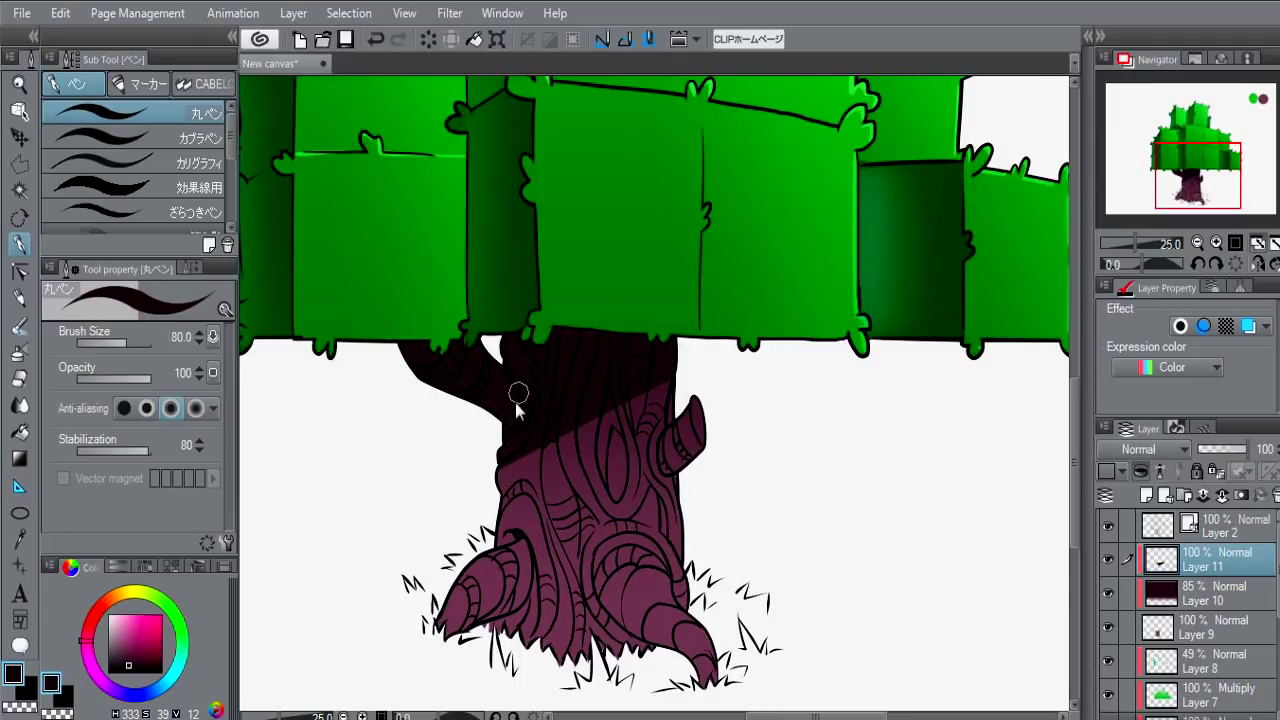
- Add dark vertical grooves on the lower trunk and shade around the left root
mouse_move(538, 450)
left_mouse_down()
mouse_move(575, 595)
mouse_move(575, 652)
left_mouse_up()
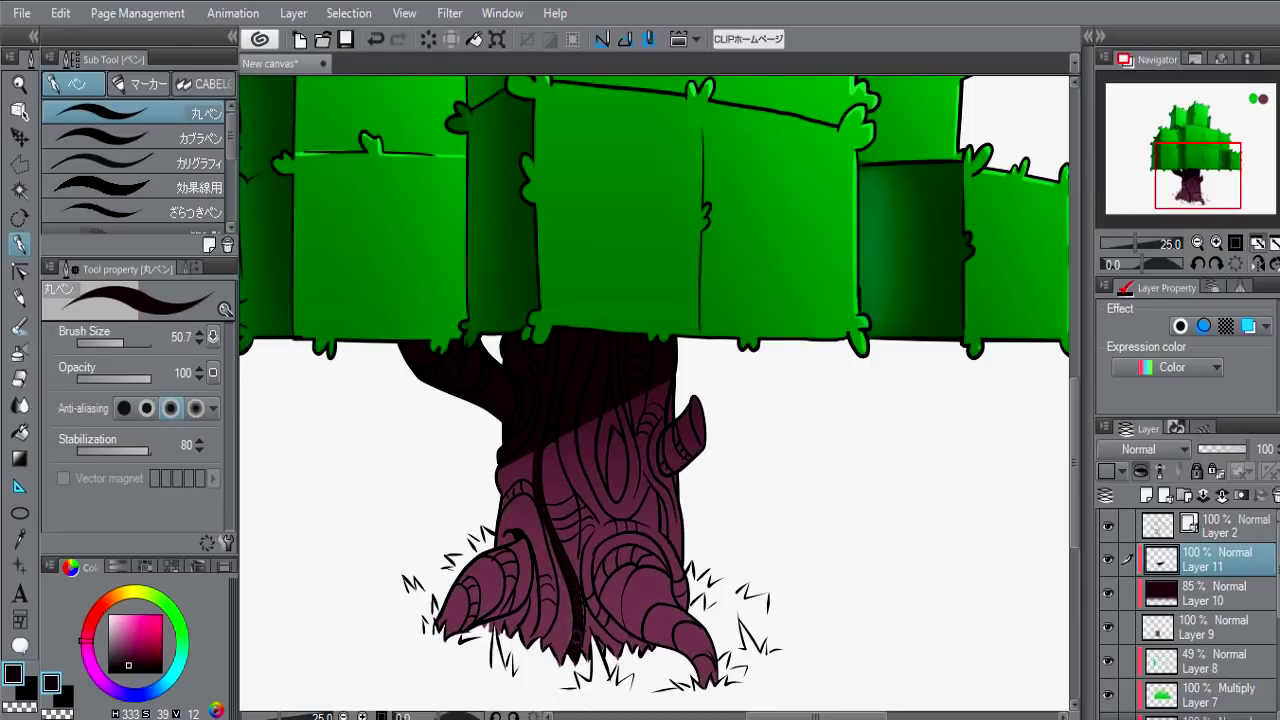
mouse_move(545, 536)
left_mouse_down()
mouse_move(557, 648)
mouse_move(535, 636)
left_mouse_up()
left_click_drag(533, 566, 535, 644)
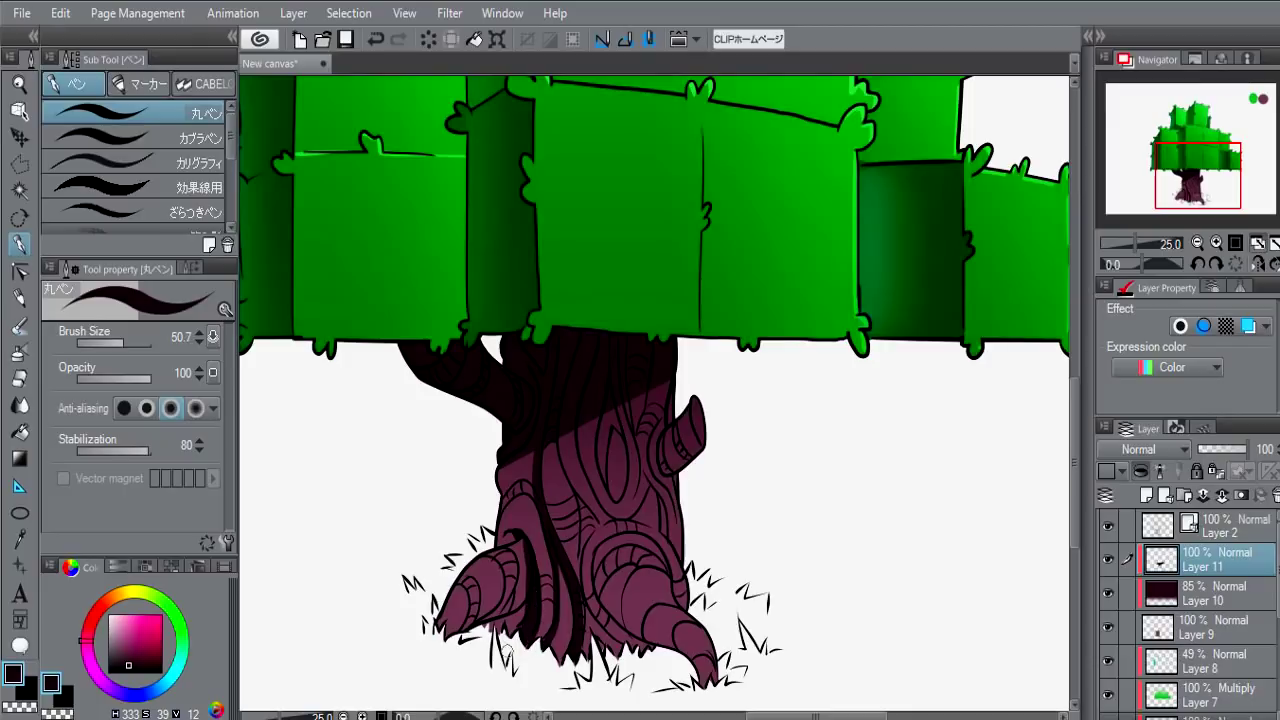
left_click_drag(527, 600, 522, 612)
left_click_drag(505, 545, 519, 612)
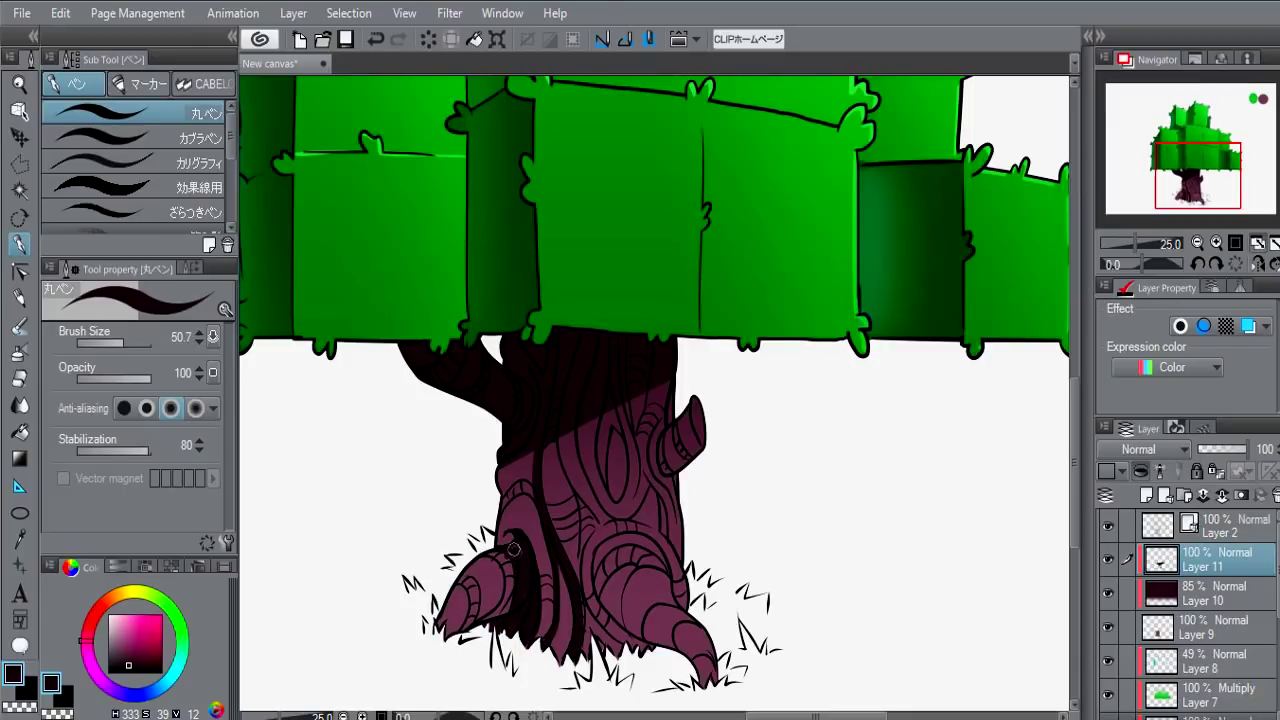
left_click_drag(513, 549, 505, 605)
left_click_drag(516, 468, 532, 522)
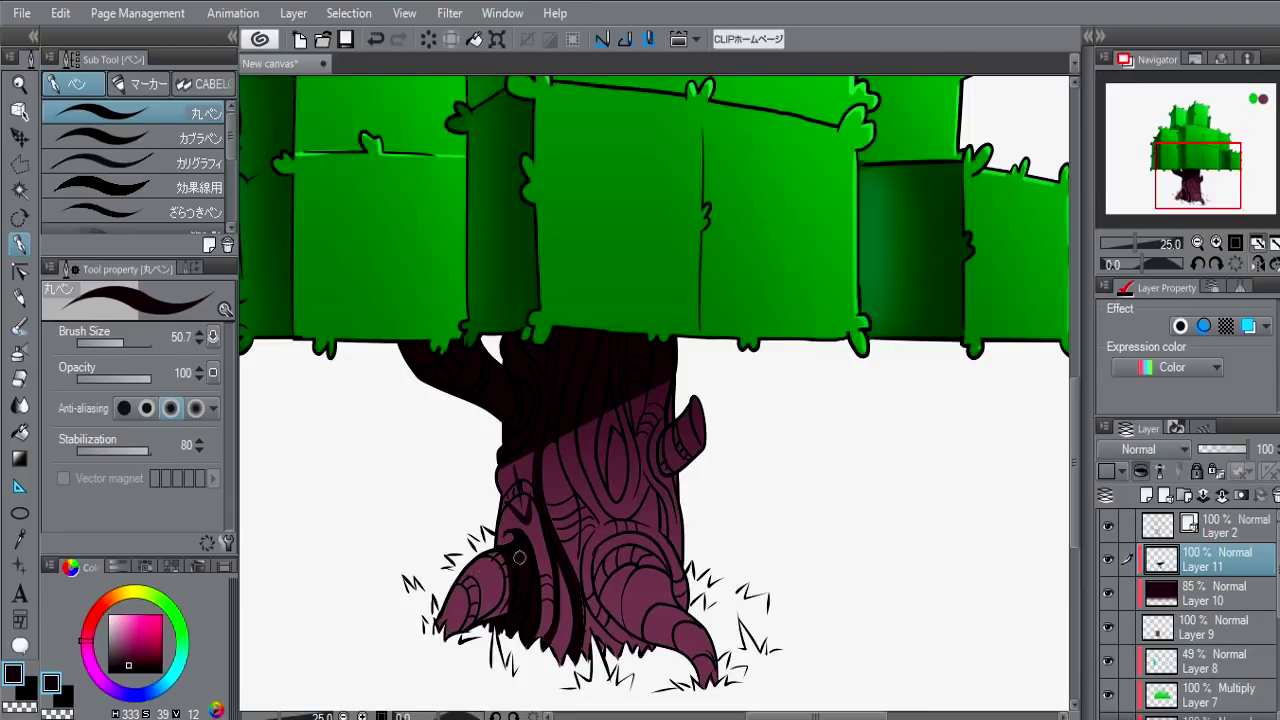
key("ctrl+z")
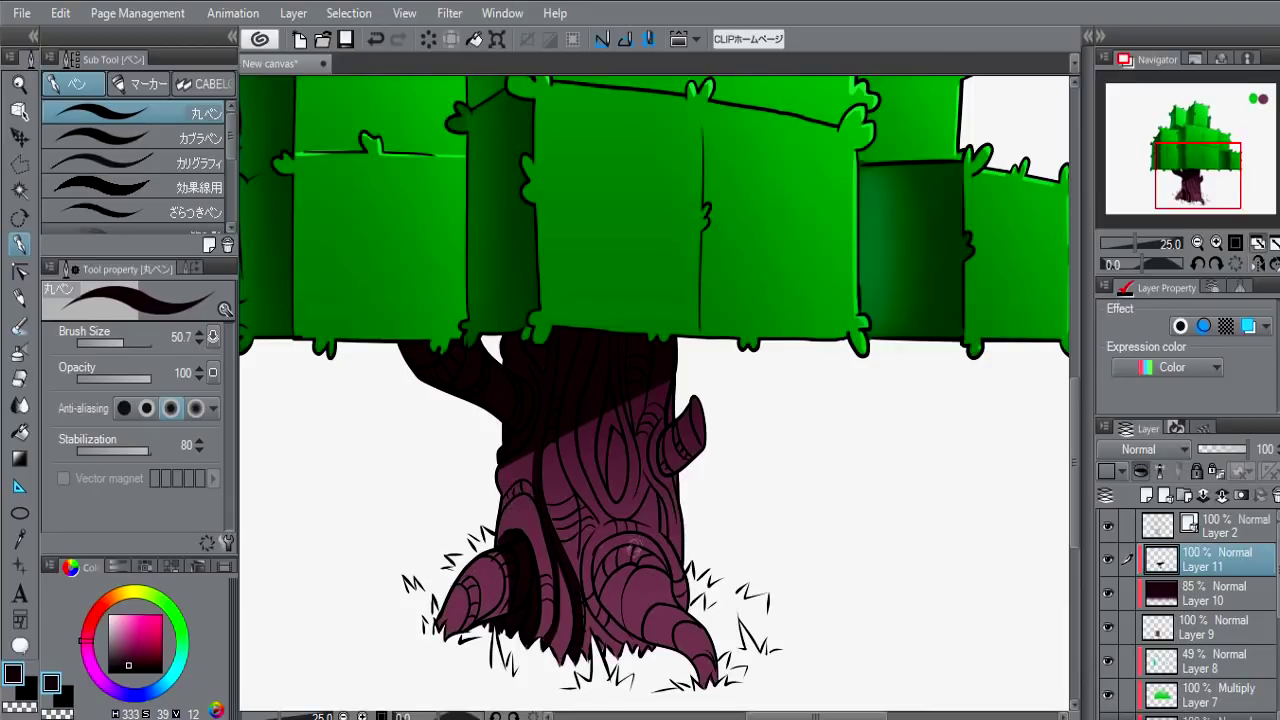
- Erase the dark shadow near the trunk's right root
key("g")
key("p")
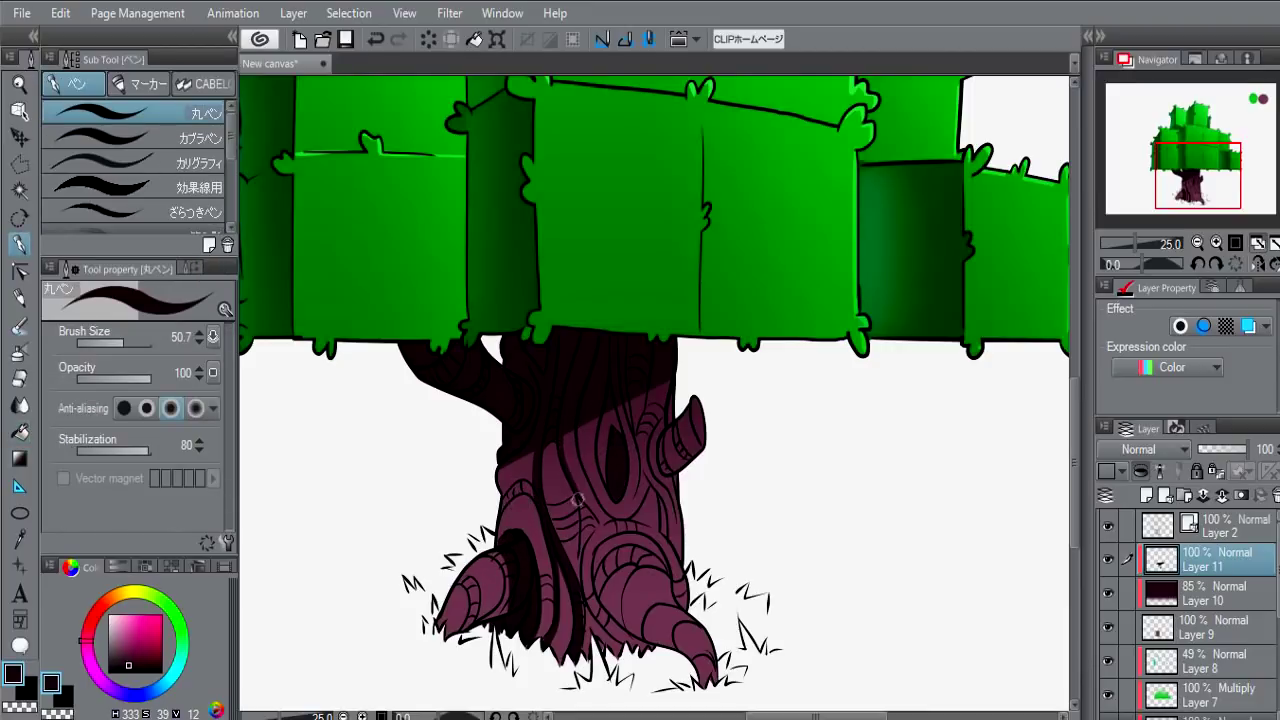
key("e")
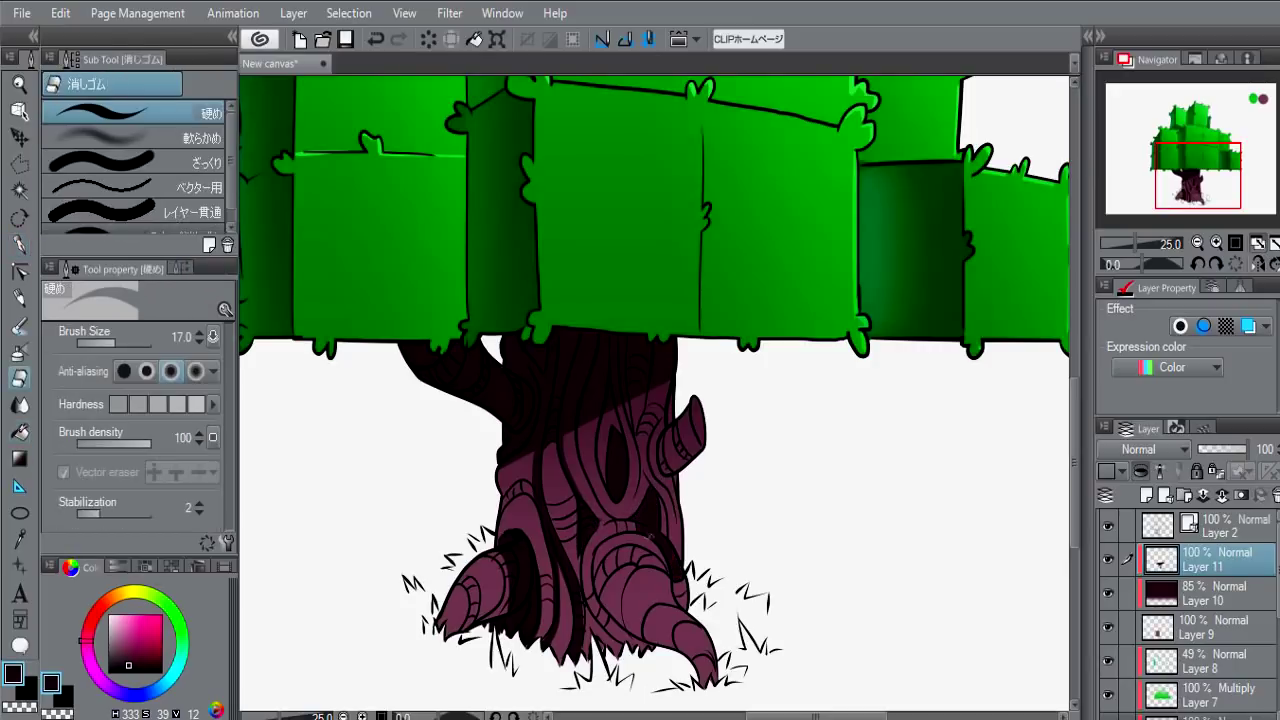
left_click_drag(650, 538, 676, 572)
key("g")
key("p")
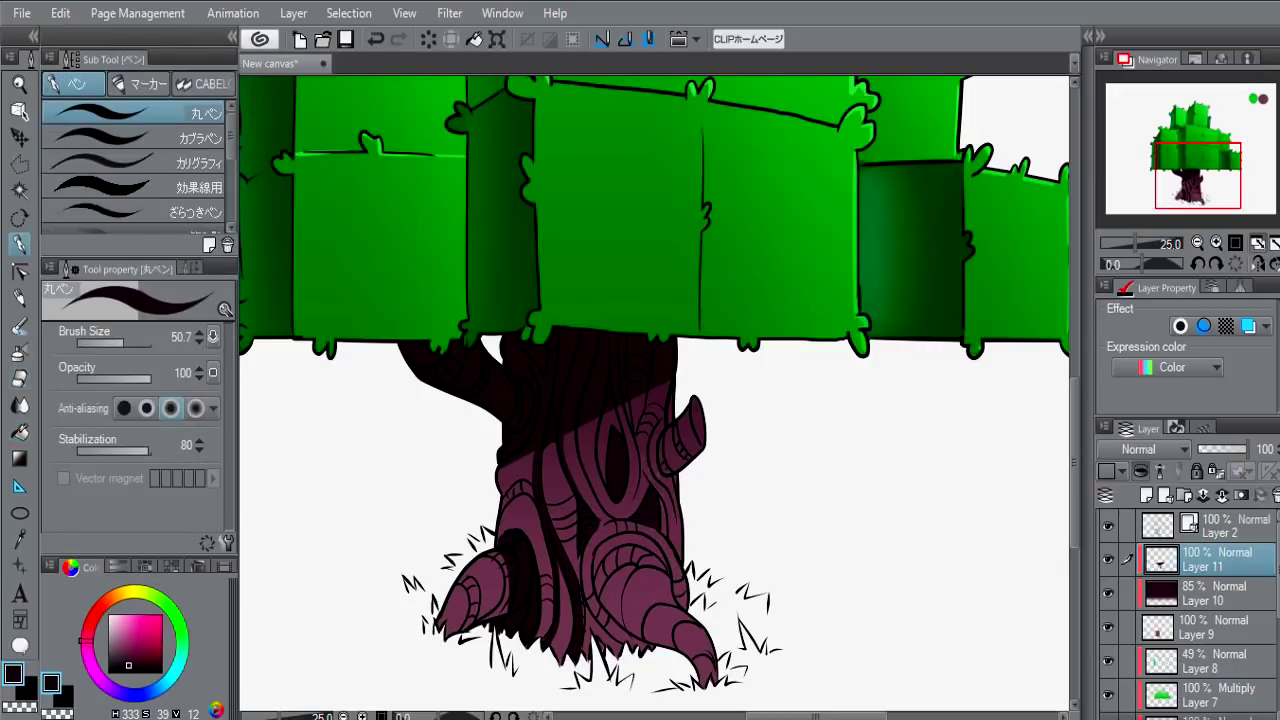
- Add short shadow strokes beside the branch stub and across the lower trunk
mouse_move(665, 432)
left_mouse_down()
mouse_move(630, 508)
mouse_move(654, 473)
left_mouse_up()
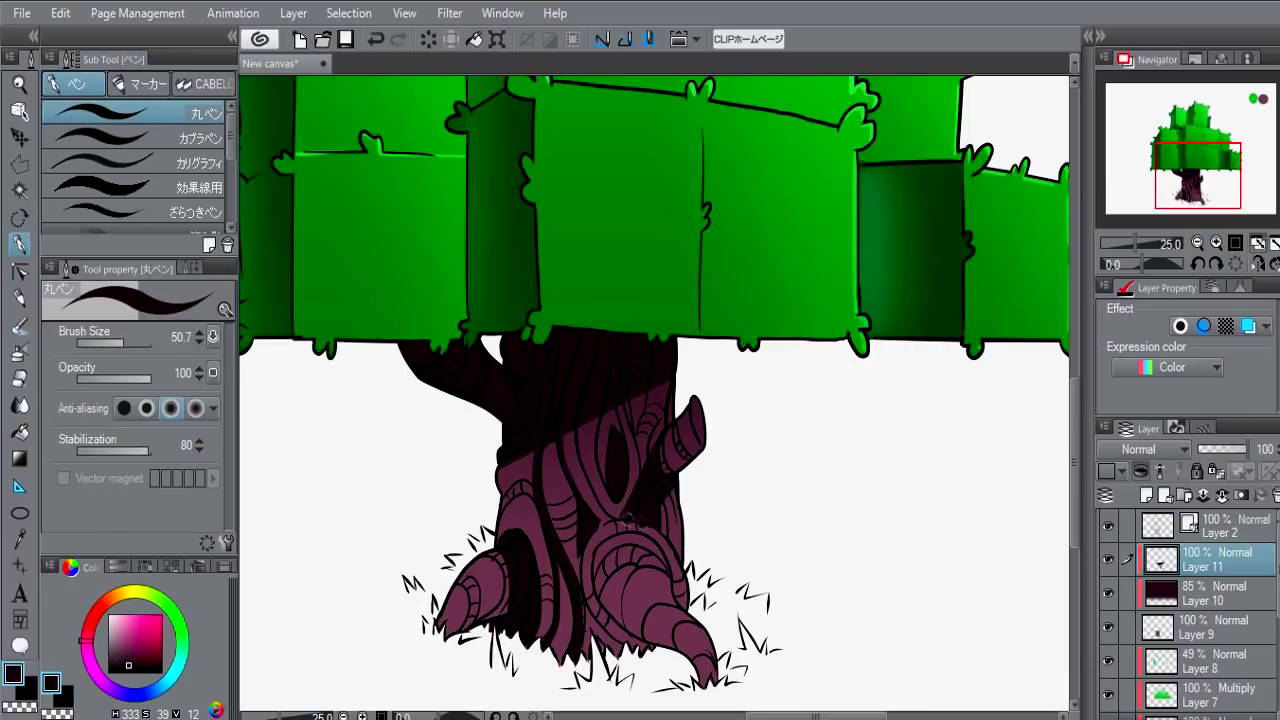
left_click_drag(630, 548, 602, 608)
key("e")
key("p")
left_click_drag(598, 530, 586, 592)
left_click_drag(620, 632, 650, 650)
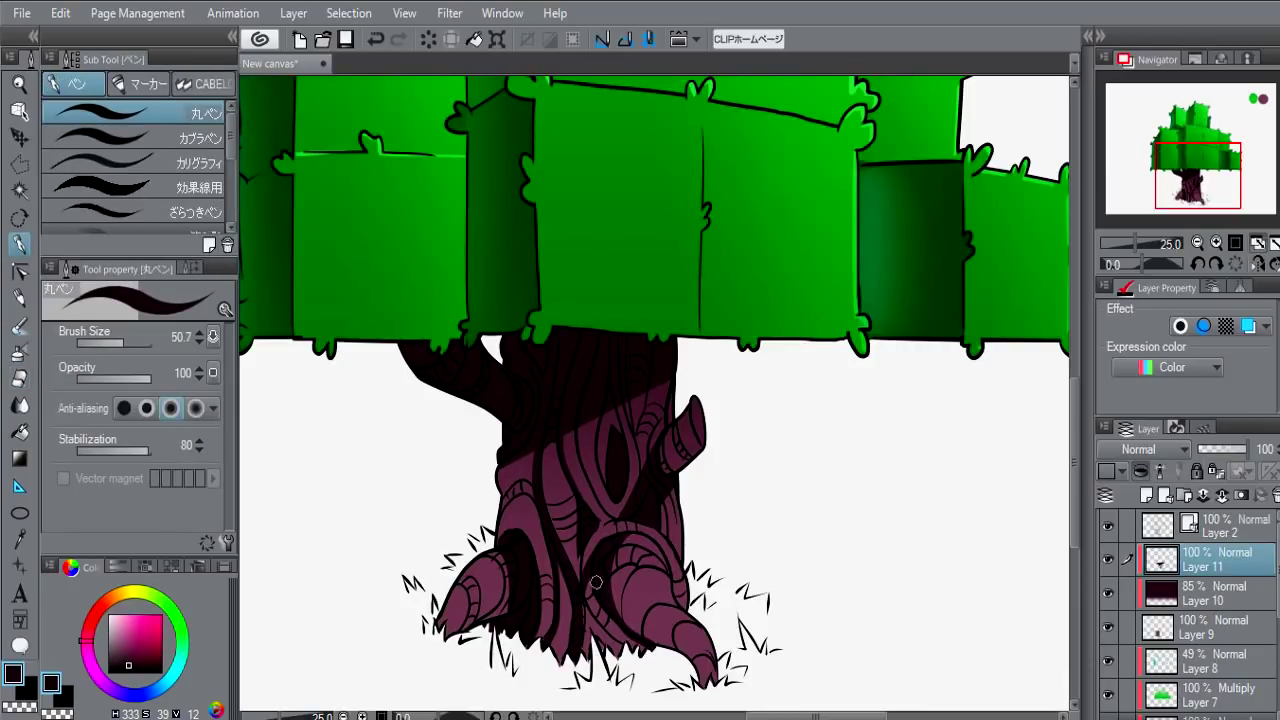
left_click_drag(600, 566, 592, 660)
mouse_move(606, 616)
left_mouse_down()
mouse_move(644, 660)
mouse_move(638, 628)
mouse_move(702, 684)
left_mouse_up()
- With a smaller pen, add thin shadow lines down the trunk, hollow and left root
key("bracketleft")
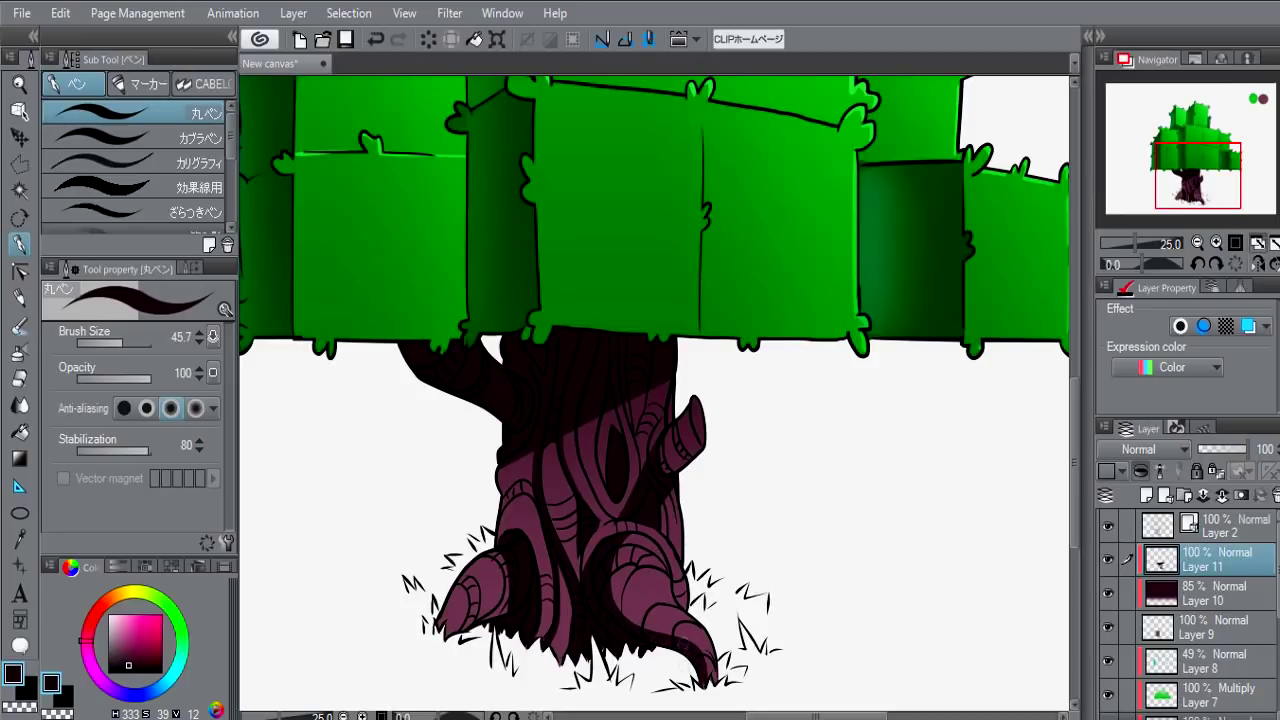
left_click_drag(589, 510, 616, 524)
left_click_drag(588, 408, 591, 495)
left_click_drag(609, 400, 607, 458)
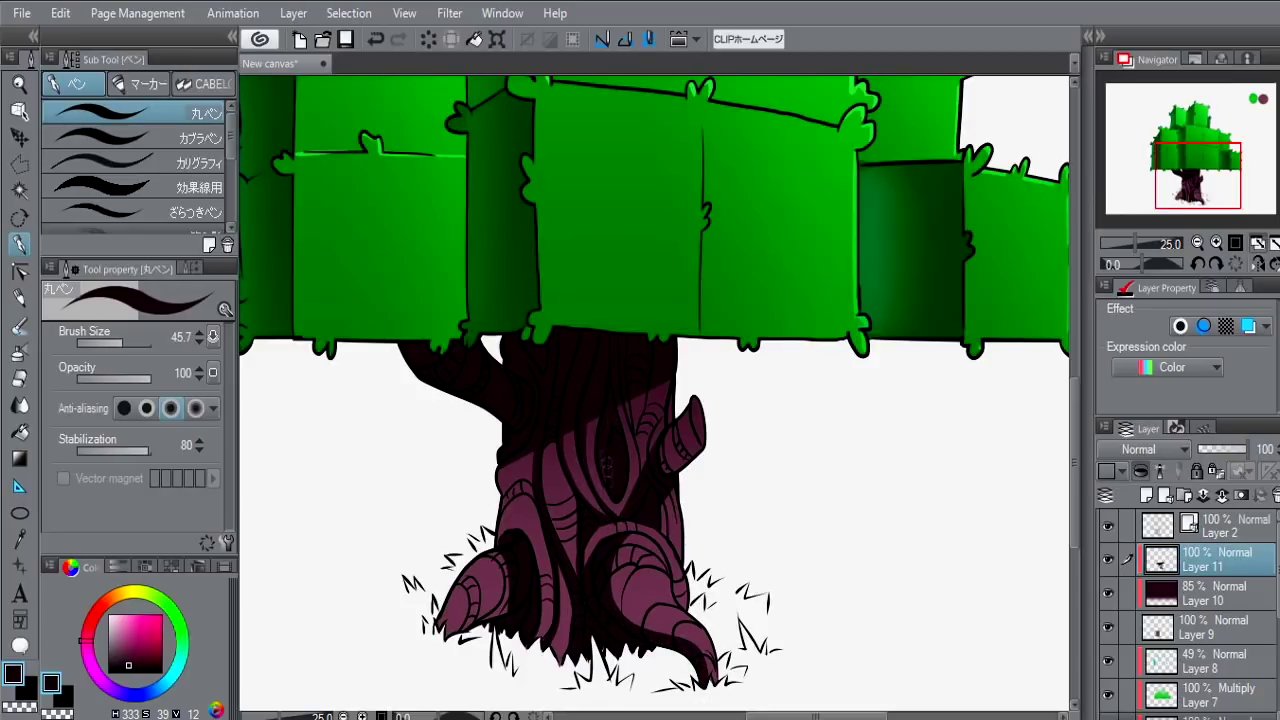
left_click_drag(670, 388, 644, 470)
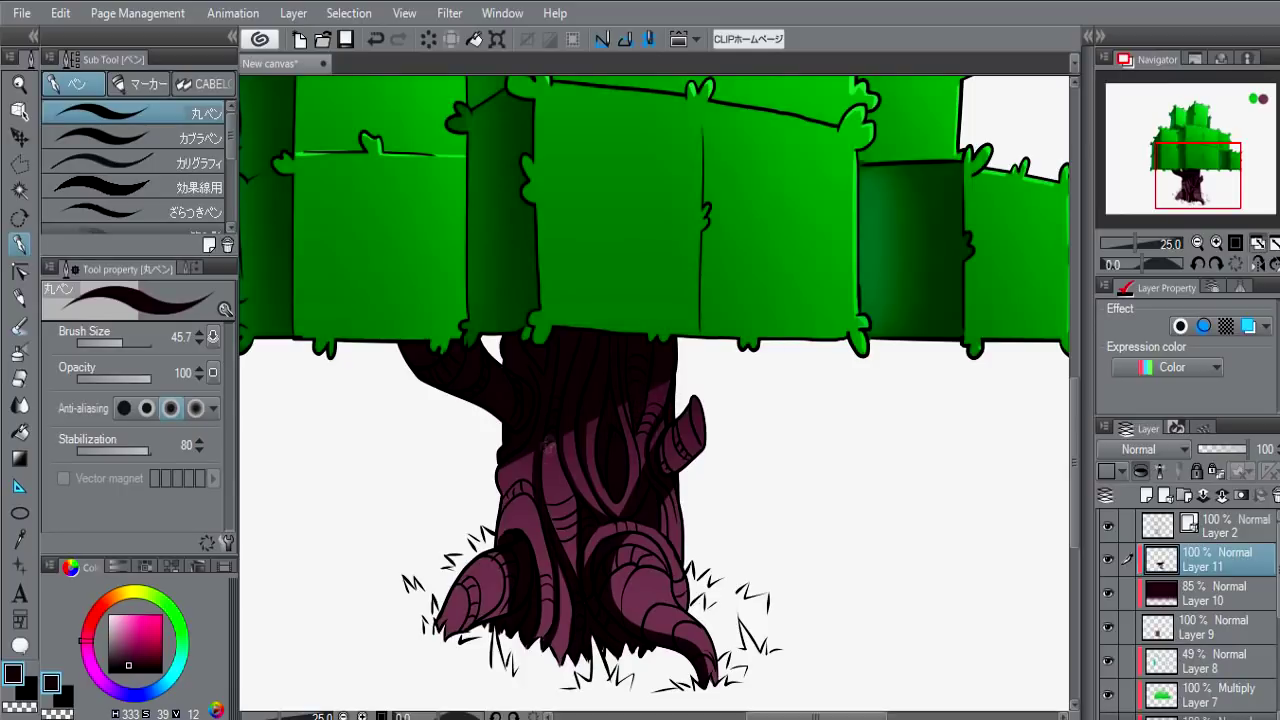
left_click_drag(517, 561, 505, 598)
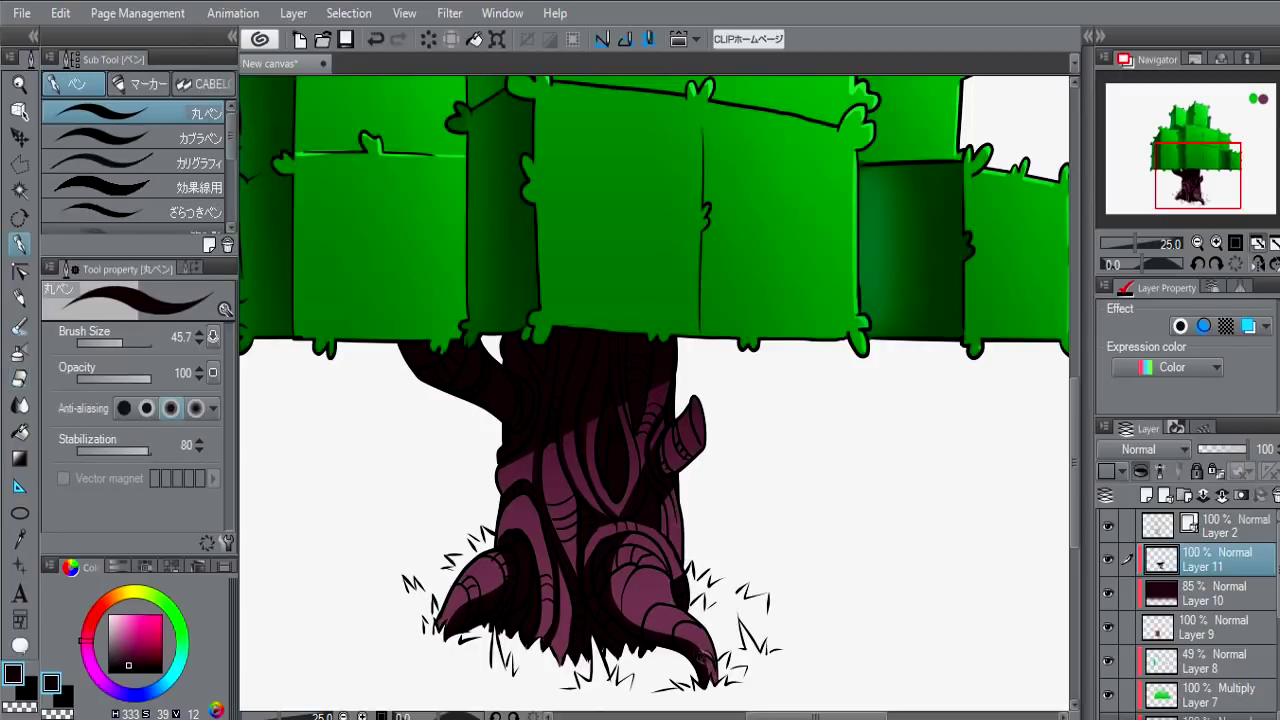
- Set eraser stabilization to 39 and erase a thin light streak down the dark trunk
key("e")
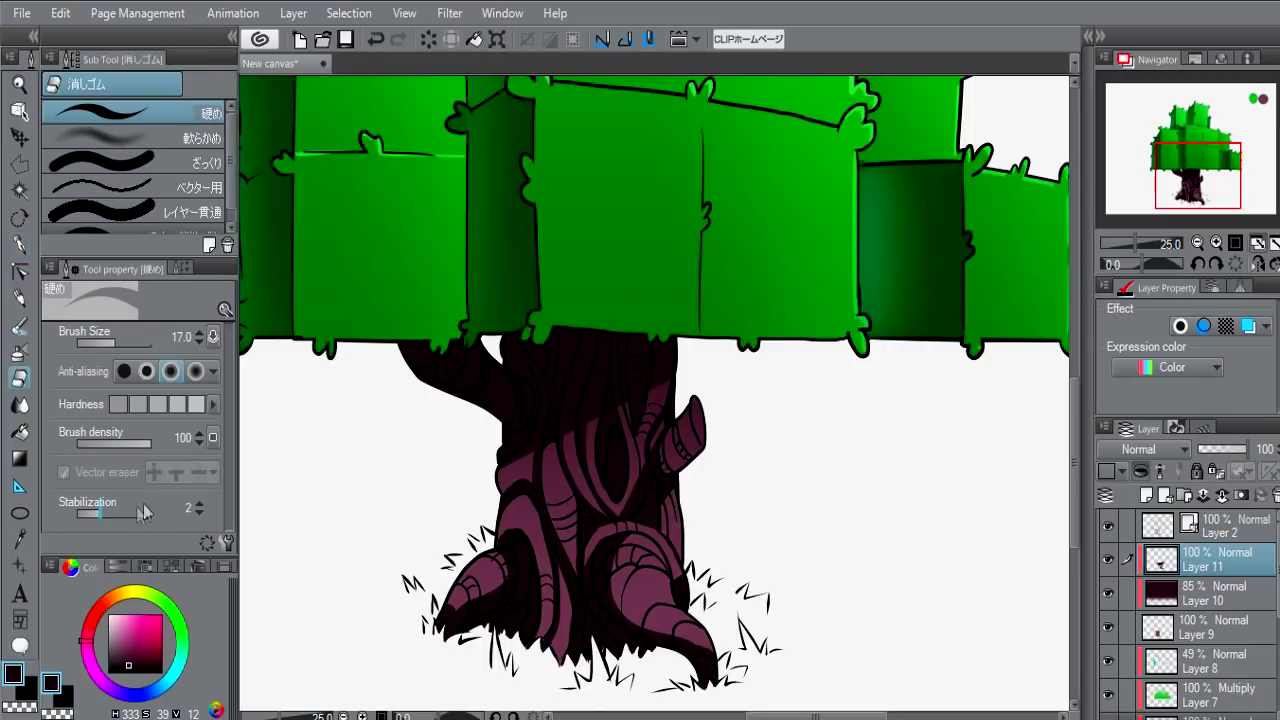
left_click_drag(145, 513, 135, 515)
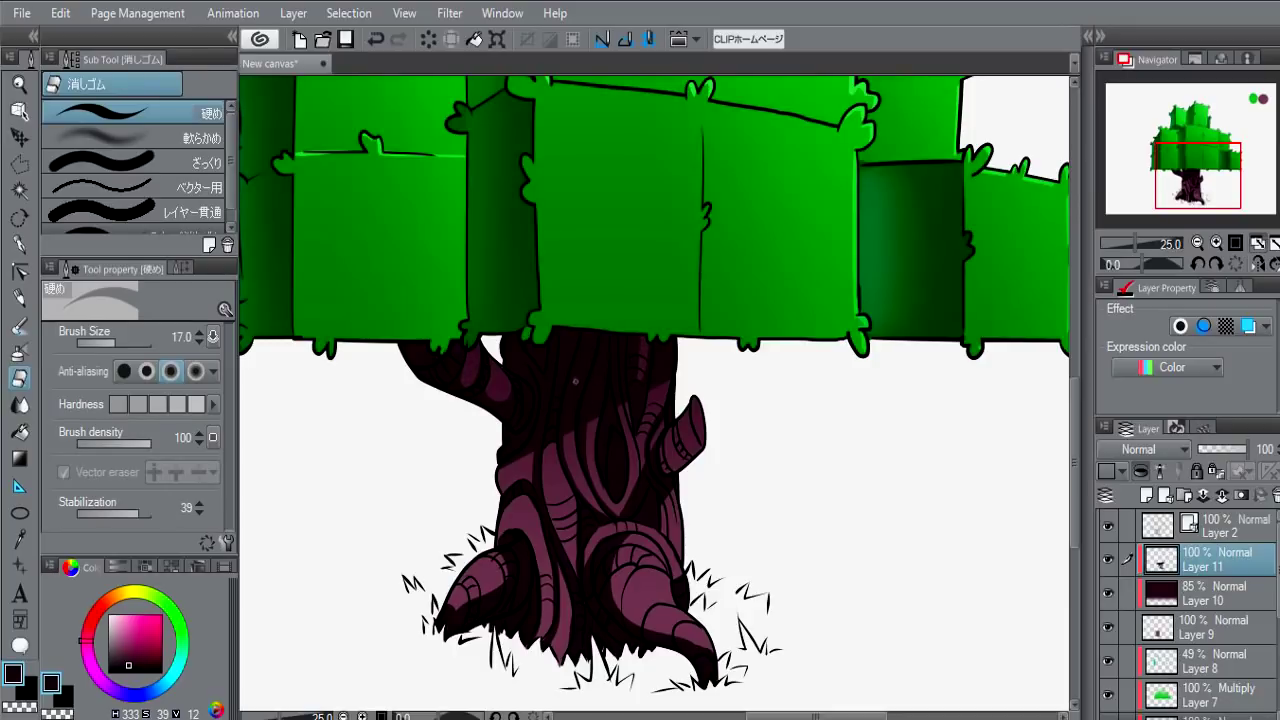
left_click_drag(587, 339, 590, 348)
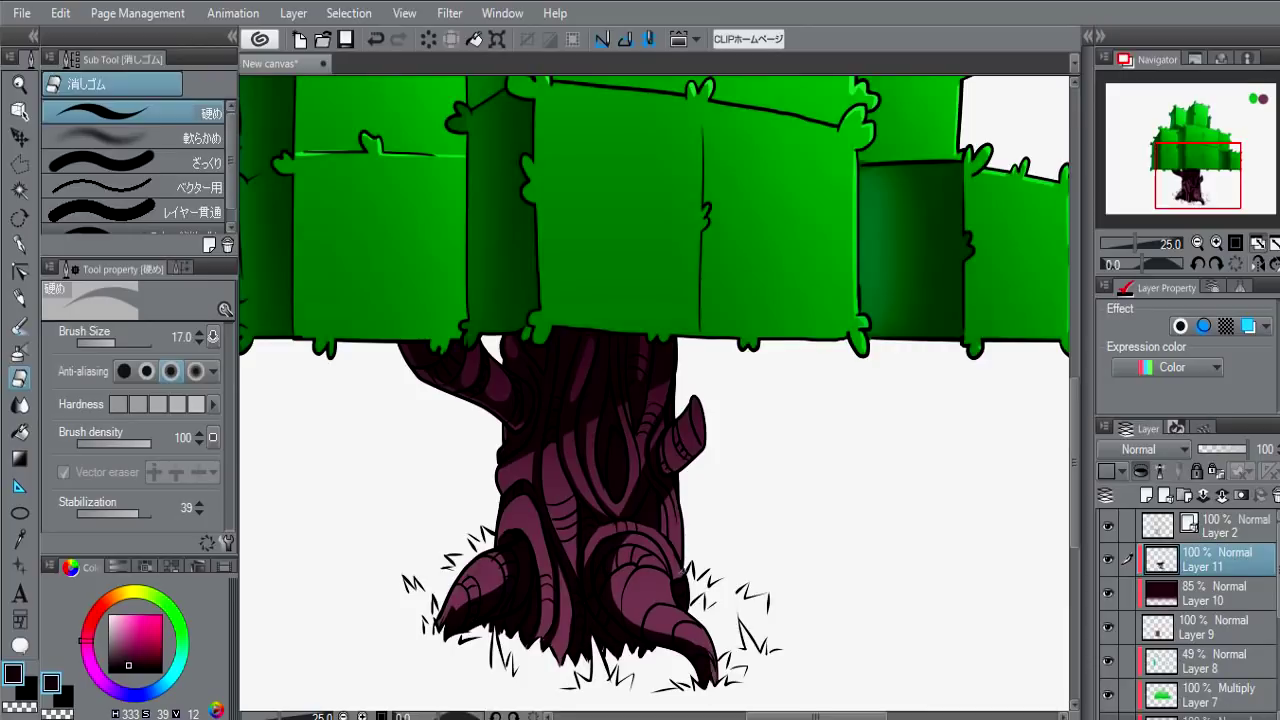
key("p")
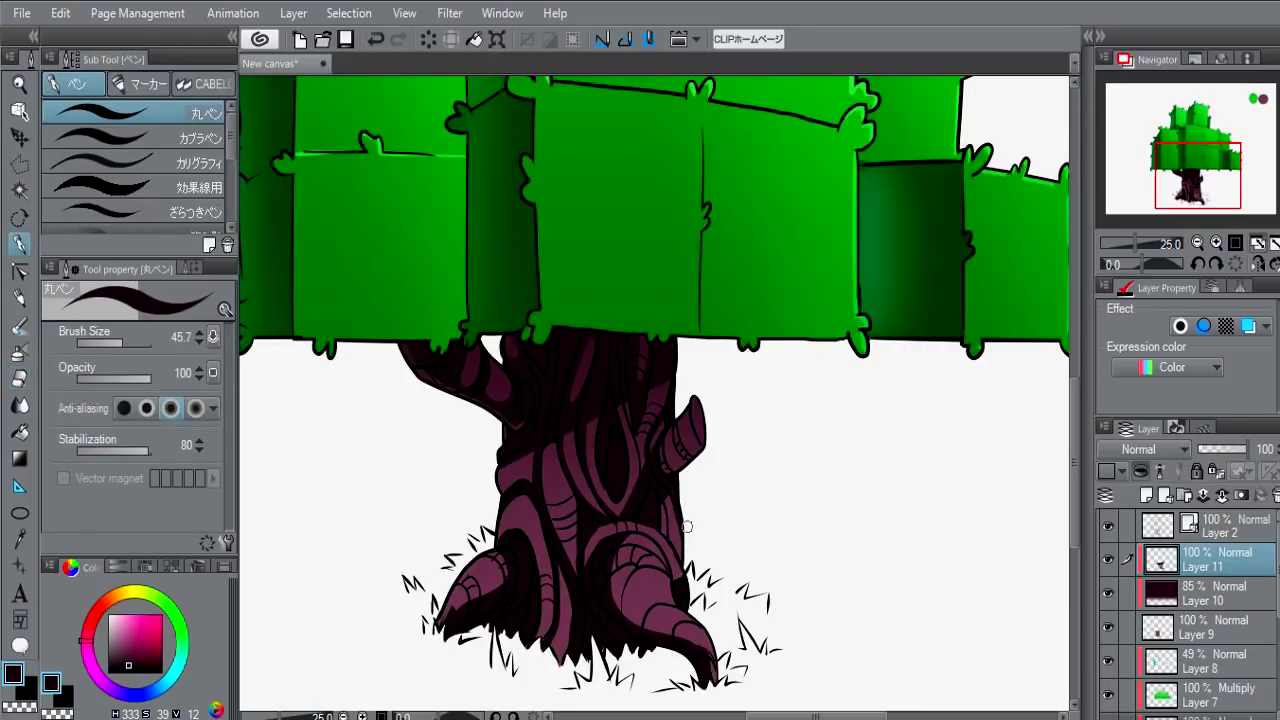
- Within the trunk's pixel selection, lay a diagonal dark-blue gradient on a new layer at 70% opacity
key("g")
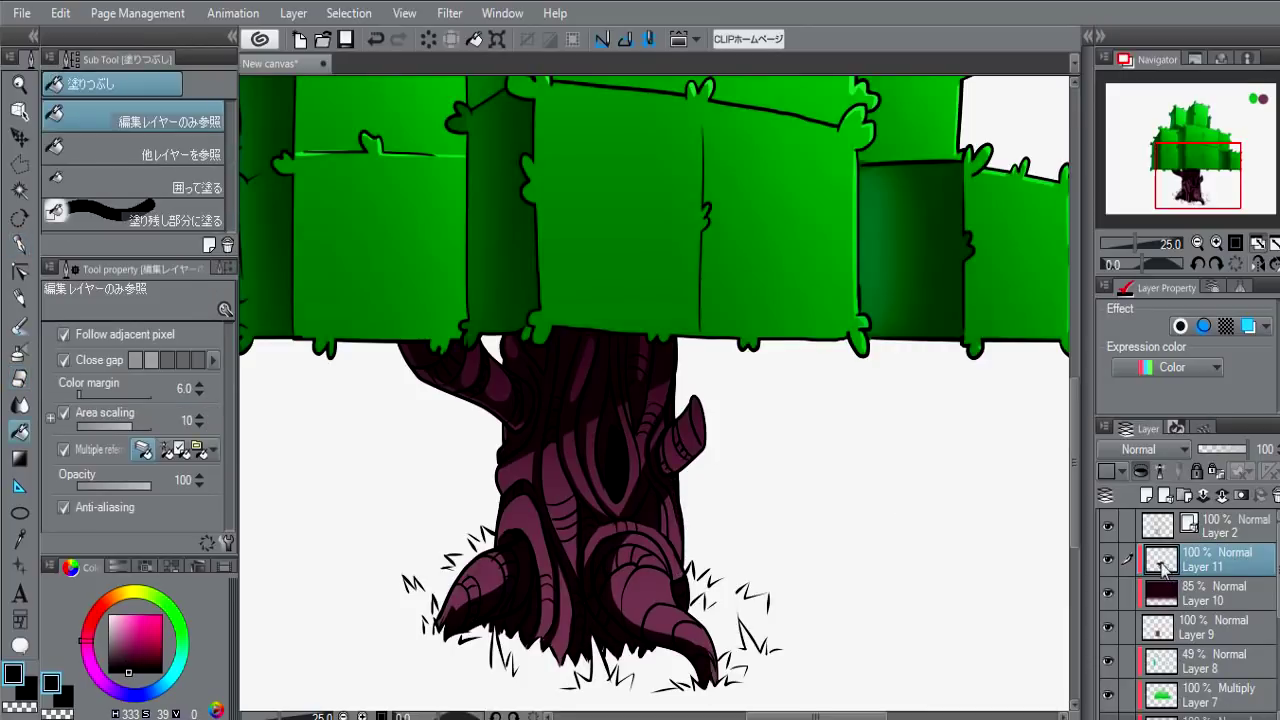
left_click(1160, 562, "ctrl")
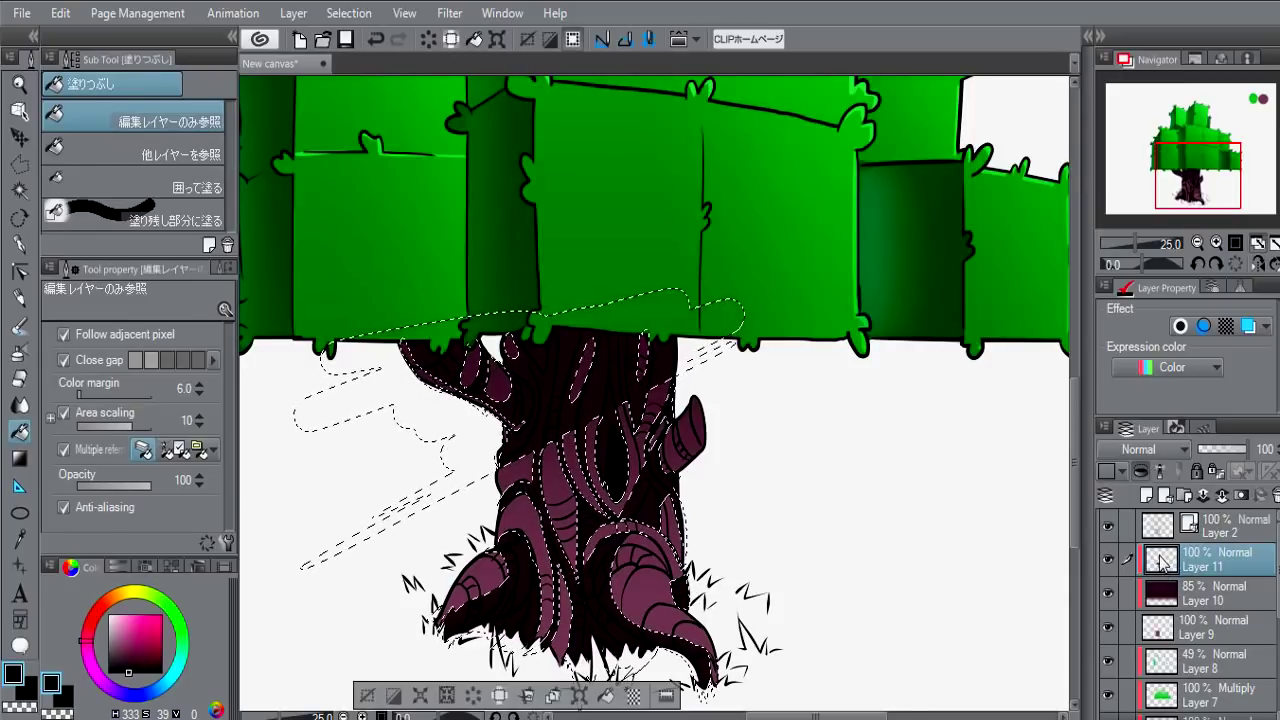
left_click(1147, 495)
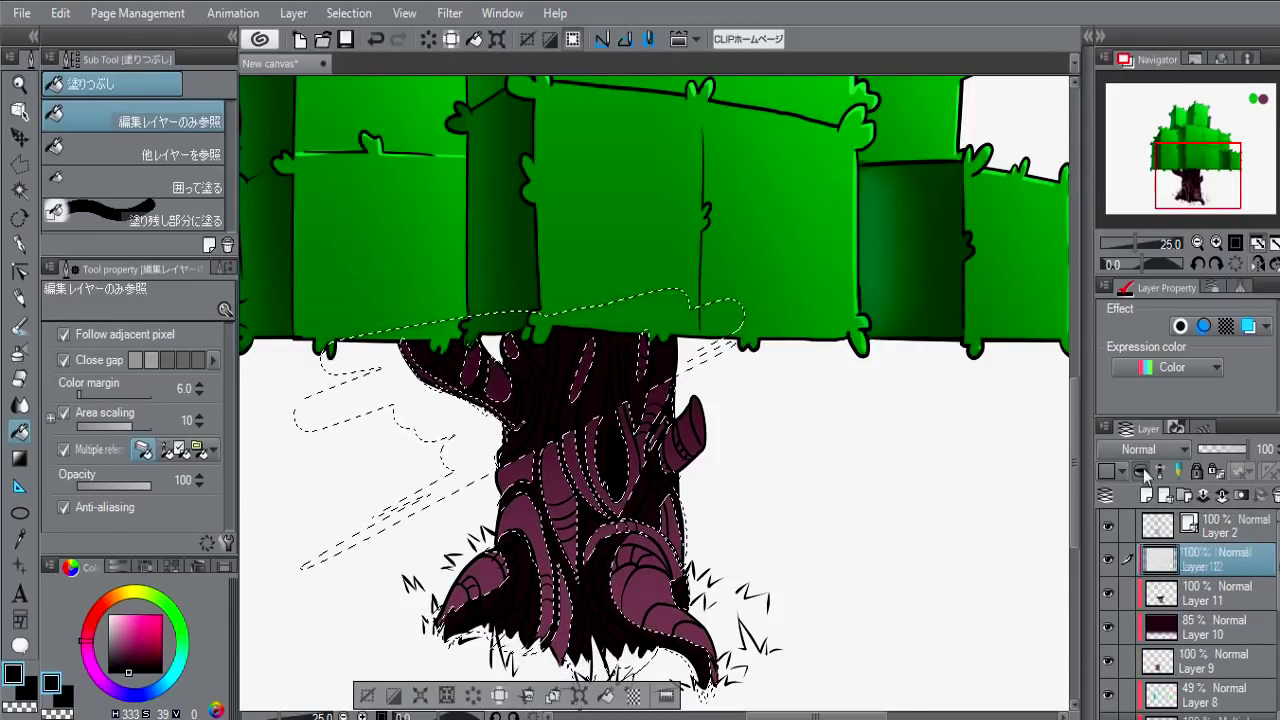
left_click_drag(137, 700, 108, 688)
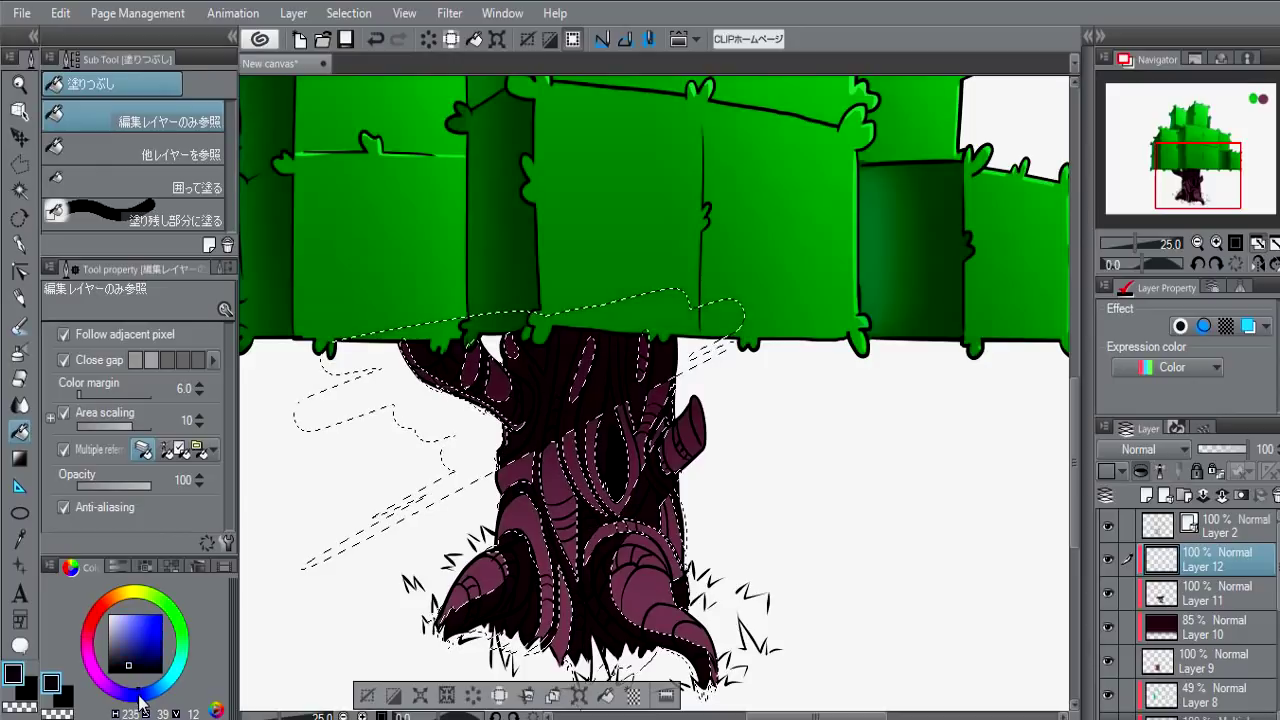
left_click(149, 651)
key("g")
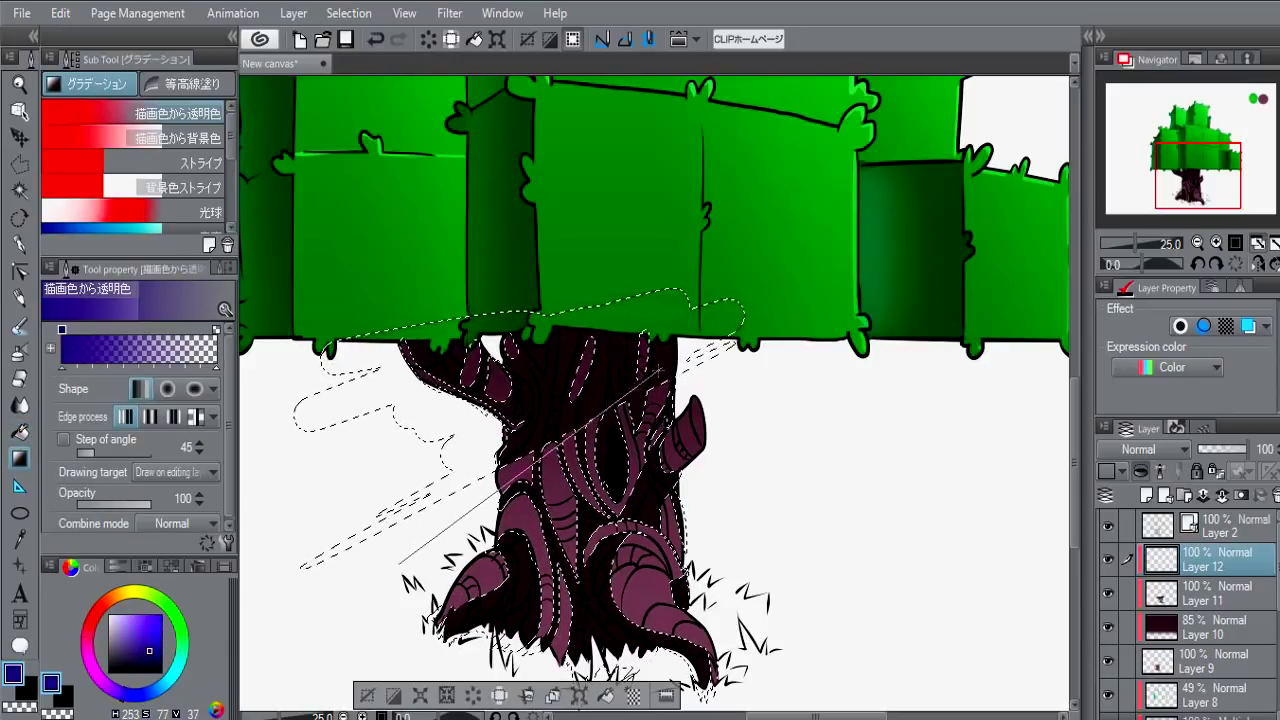
left_click_drag(430, 540, 745, 292)
left_click(366, 697)
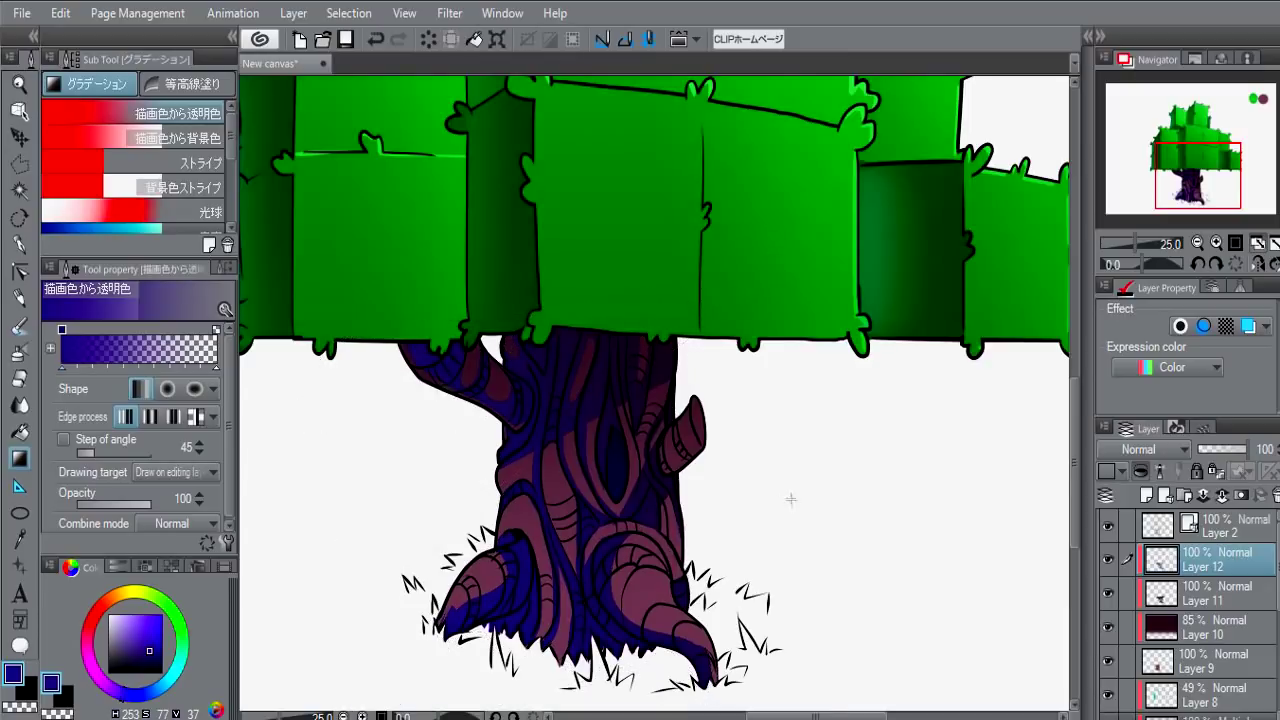
left_click_drag(1246, 450, 1237, 458)
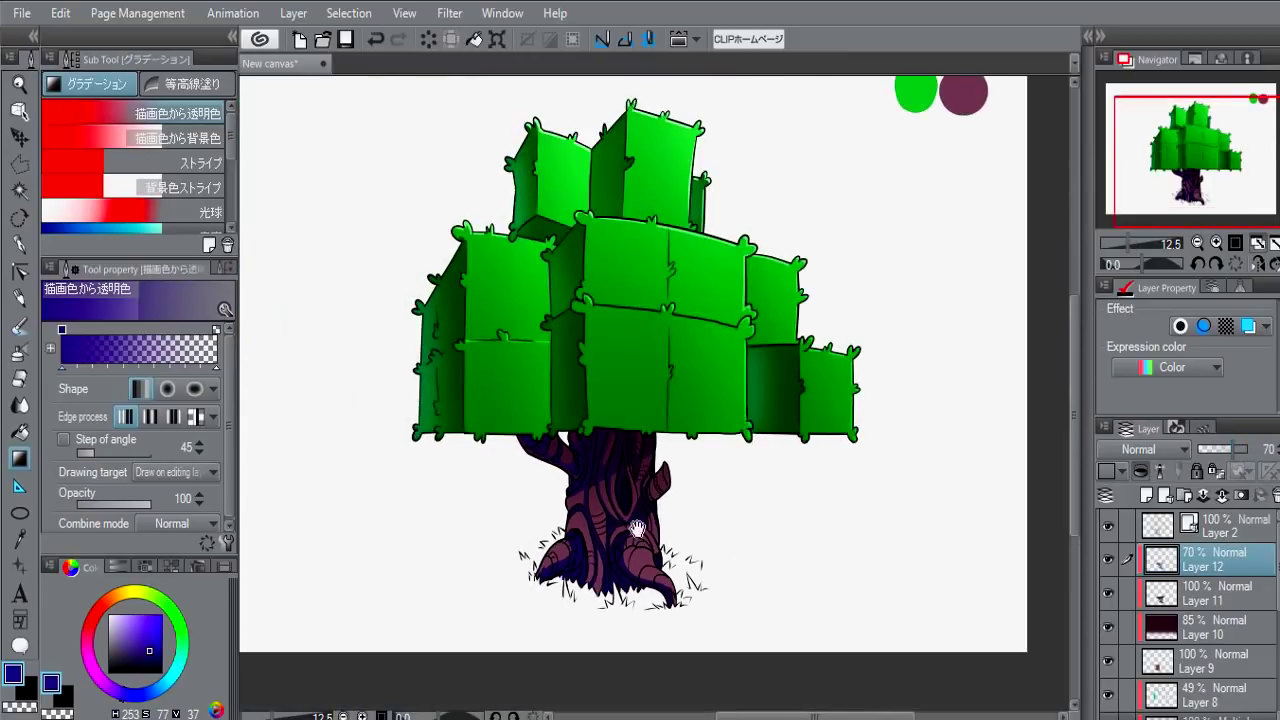
scroll(1180, 600, "down", 4)
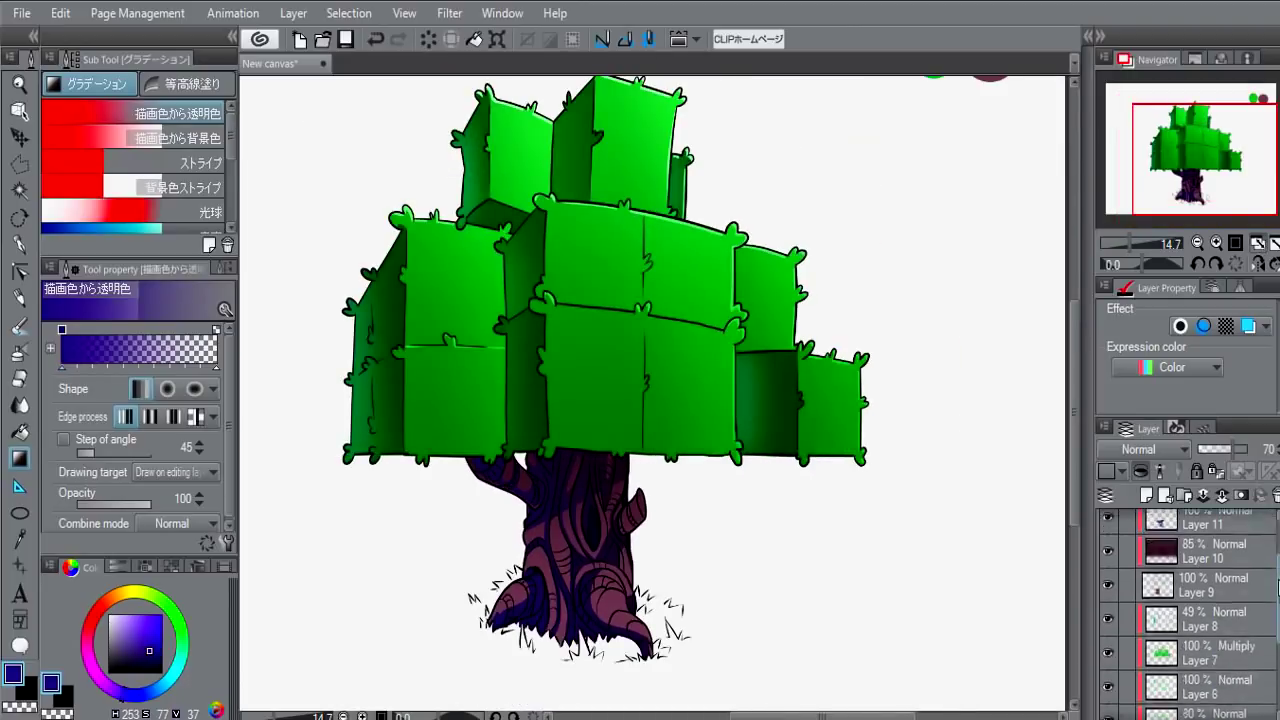
- On a new bottom layer, spray a soft bright-green ellipse around the trunk base
left_click(1146, 495)
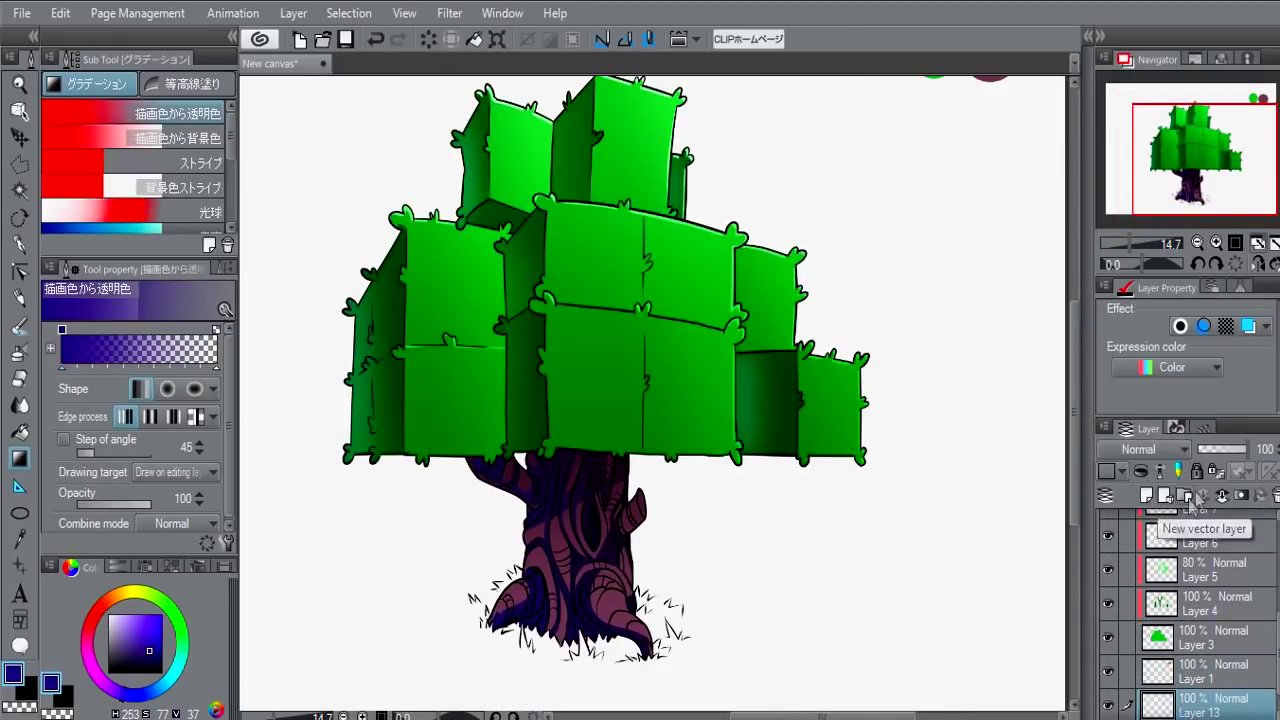
scroll(586, 457, "up", 1)
scroll(591, 472, "up", 1)
scroll(591, 472, "up", 1)
left_click(176, 617)
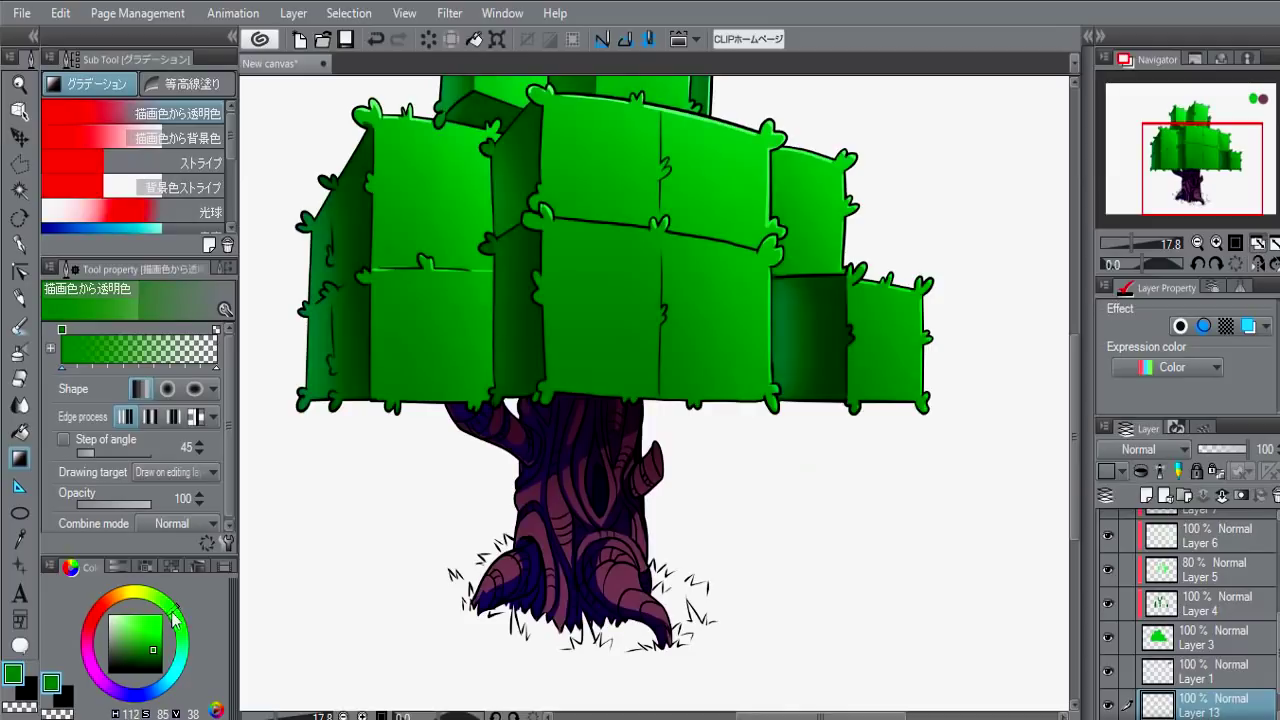
left_click_drag(163, 655, 157, 645)
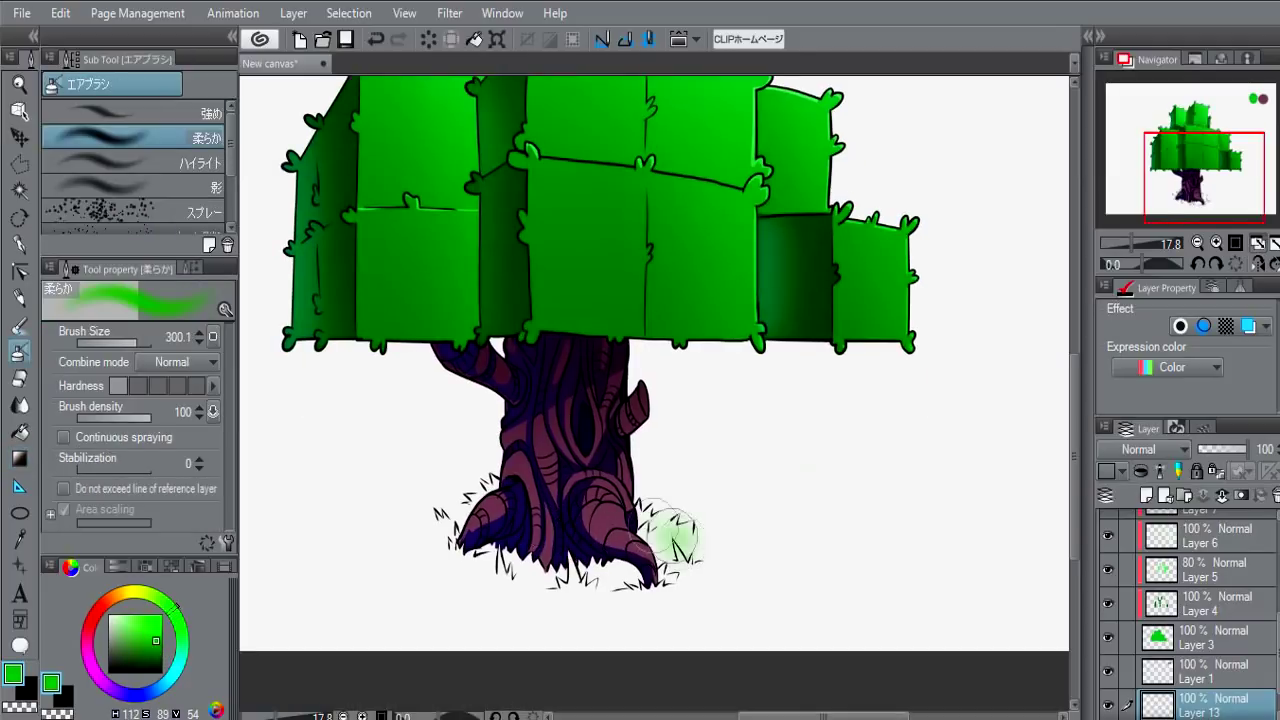
left_click_drag(668, 525, 655, 515)
- Erase stray green with a size-30 eraser and airbrush more green into the grass patch
key("e")
scroll(655, 515, "up", 3)
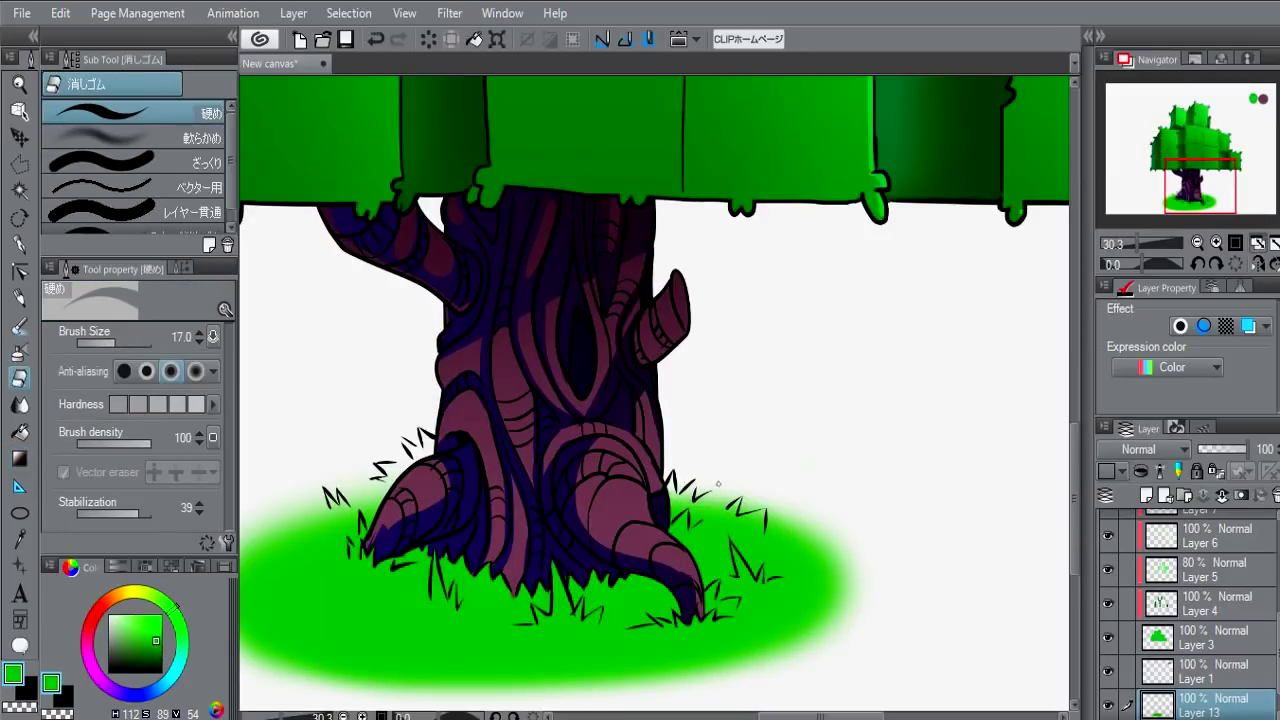
key("bracketright")
key("bracketright")
key("bracketright")
left_click_drag(759, 474, 760, 505)
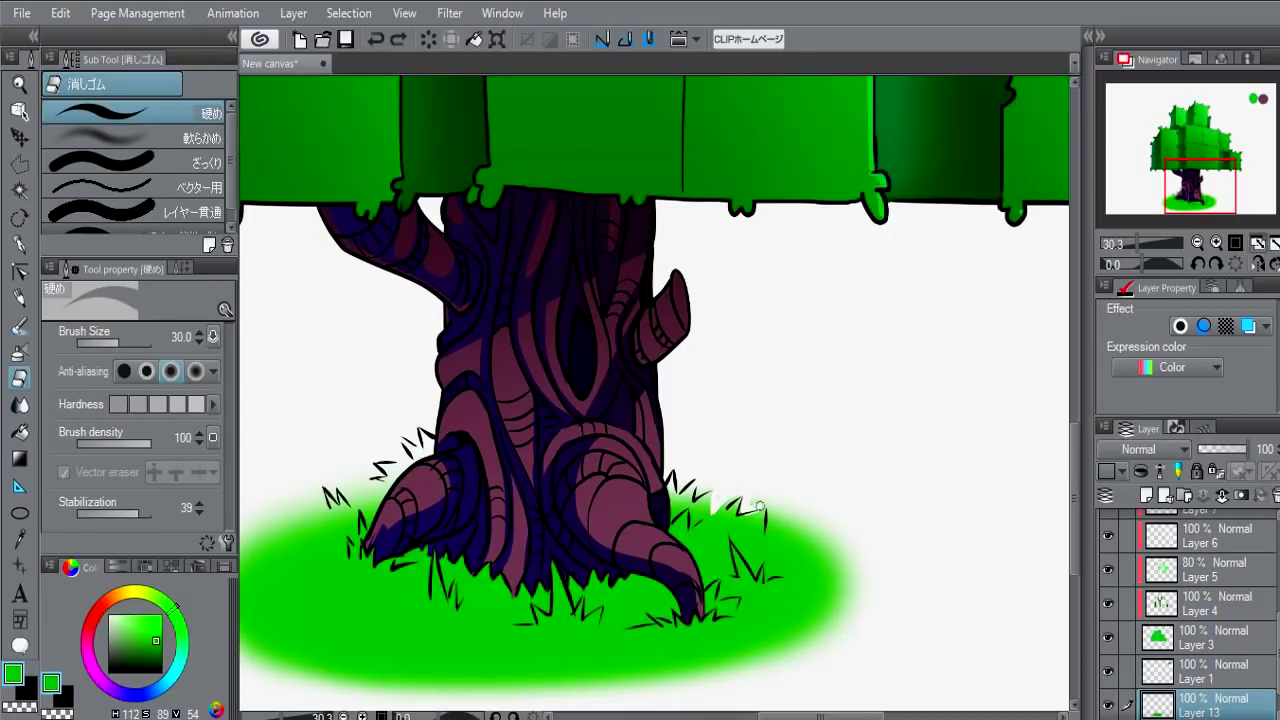
key("j")
scroll(640, 490, "left", 3)
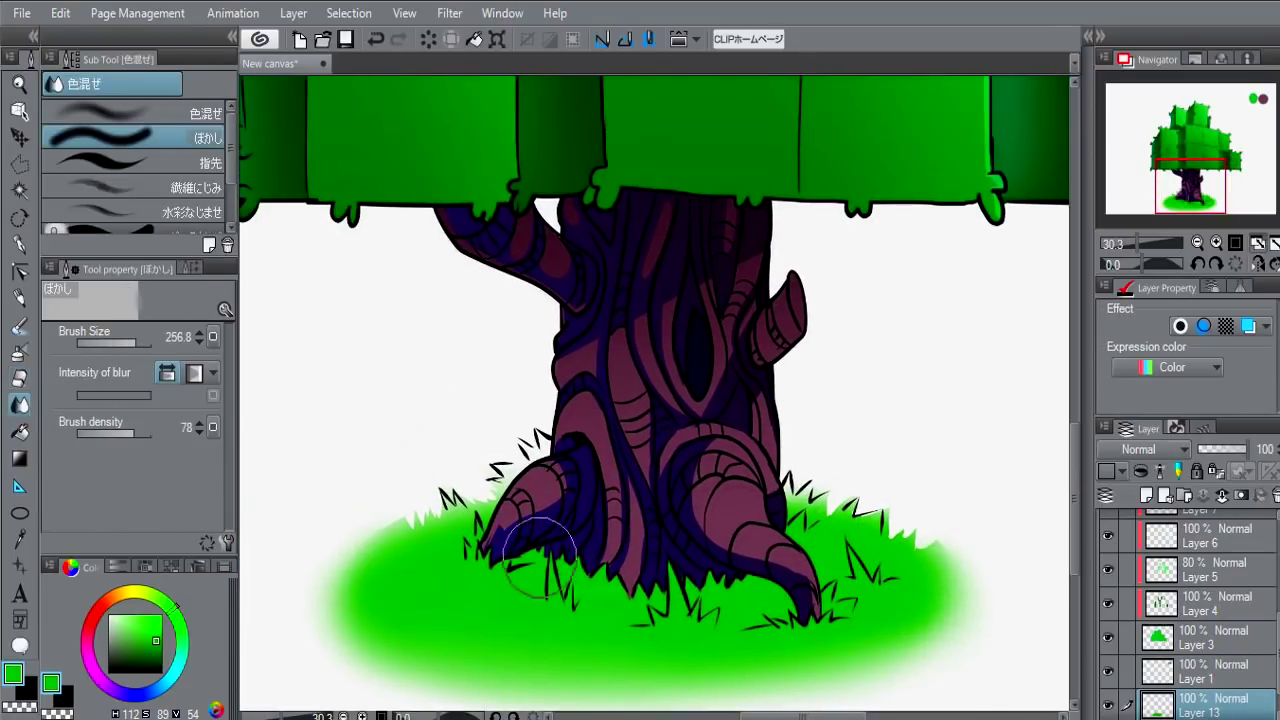
key("p")
key("b")
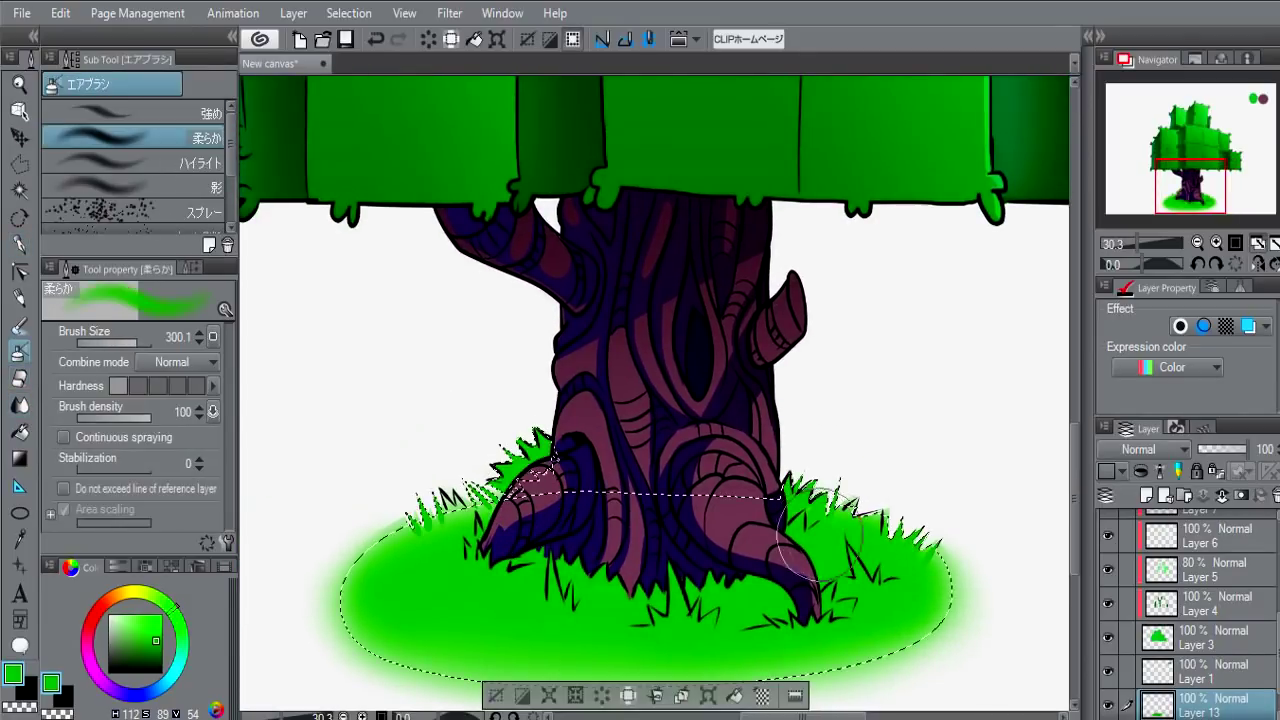
left_click_drag(800, 500, 943, 529)
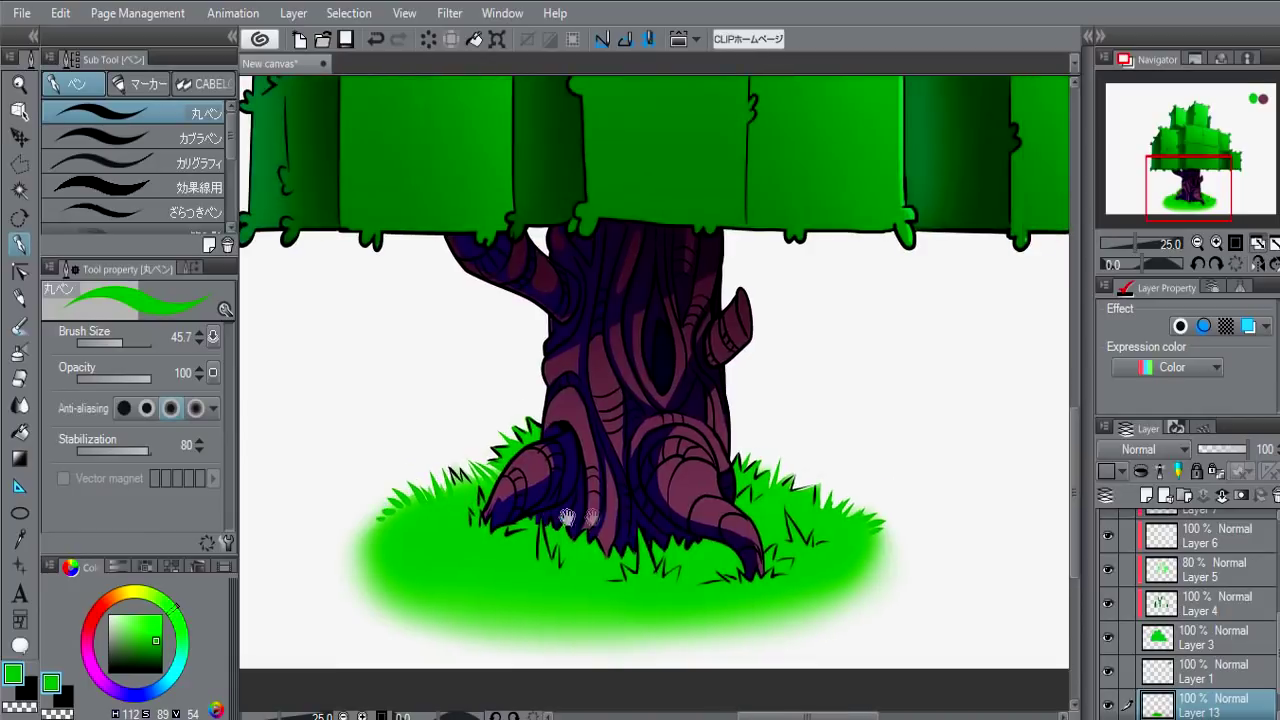
mouse_move(588, 489)
left_mouse_down()
mouse_move(598, 481)
mouse_move(602, 513)
left_mouse_up()
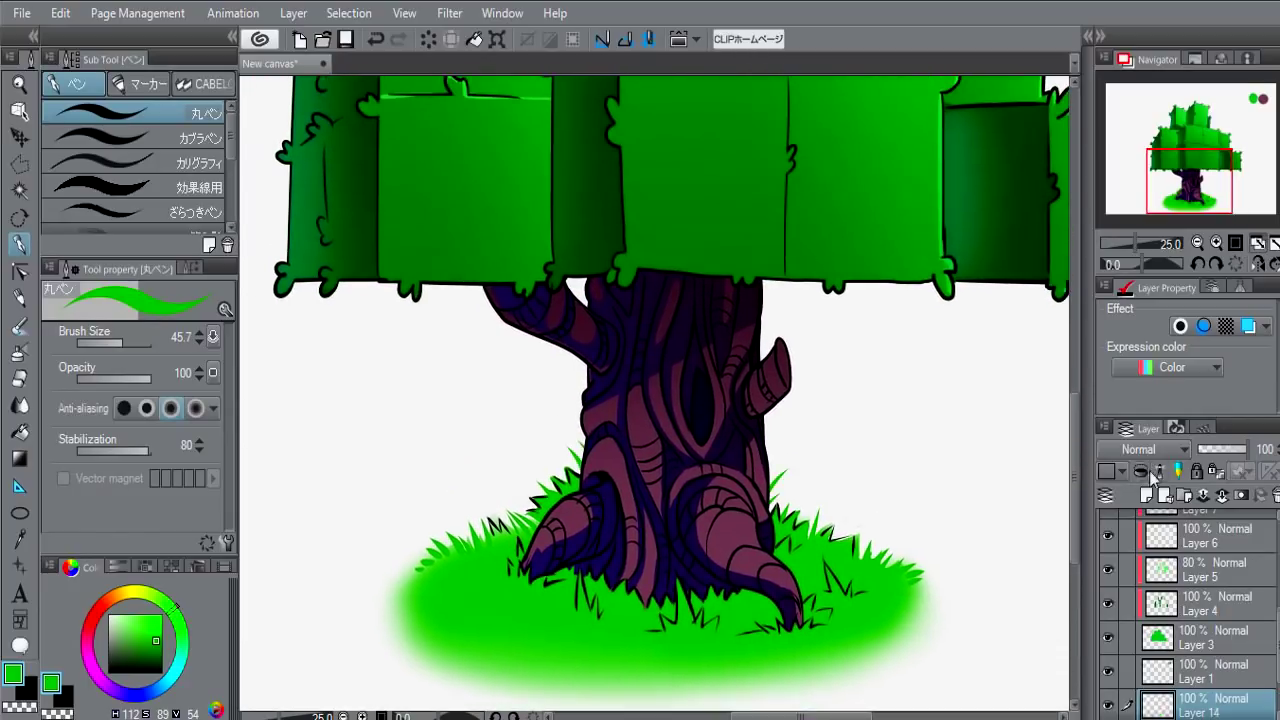
- On a new layer, airbrush darker green shading across the grass
key("ctrl+shift+n")
left_click(157, 657)
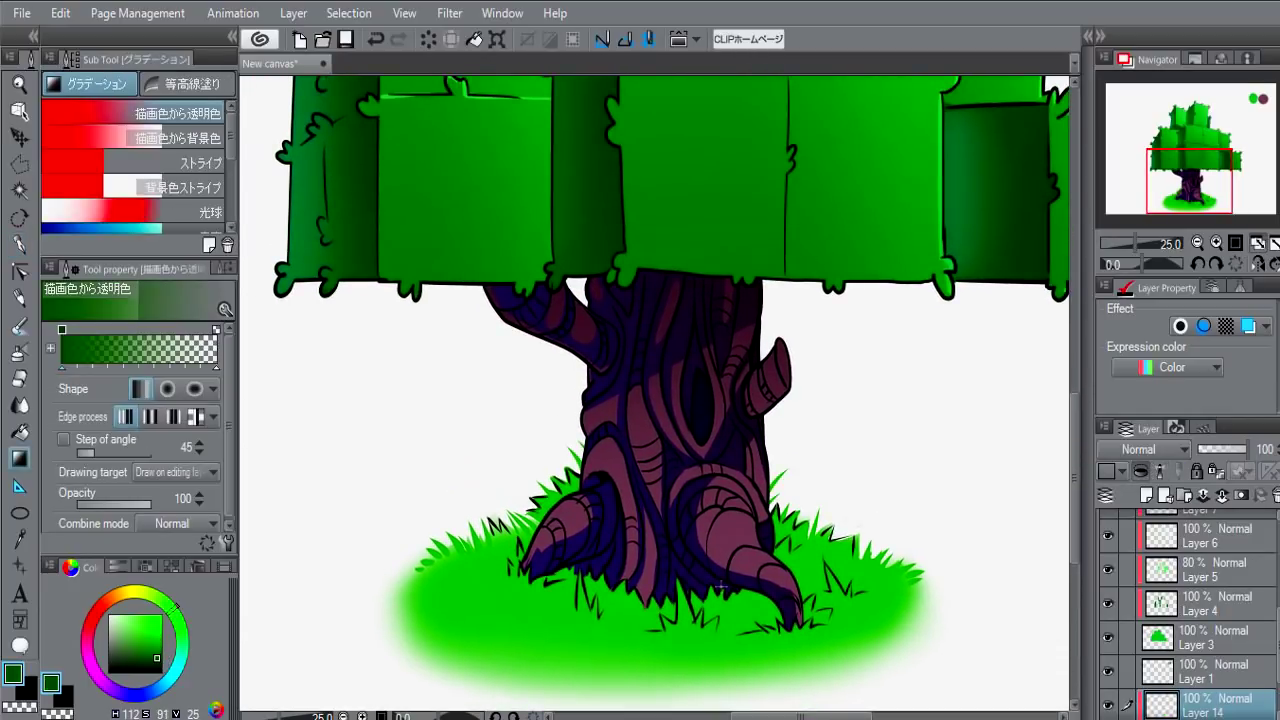
left_click(19, 352)
mouse_move(740, 605)
left_mouse_down()
mouse_move(757, 634)
mouse_move(469, 594)
mouse_move(441, 563)
left_mouse_up()
- Draw dark grass blades on the right, erase marks to shape a lighter blade, and zoom out
key("p")
mouse_move(858, 620)
left_mouse_down()
mouse_move(880, 568)
mouse_move(874, 544)
mouse_move(914, 568)
left_mouse_up()
key("e")
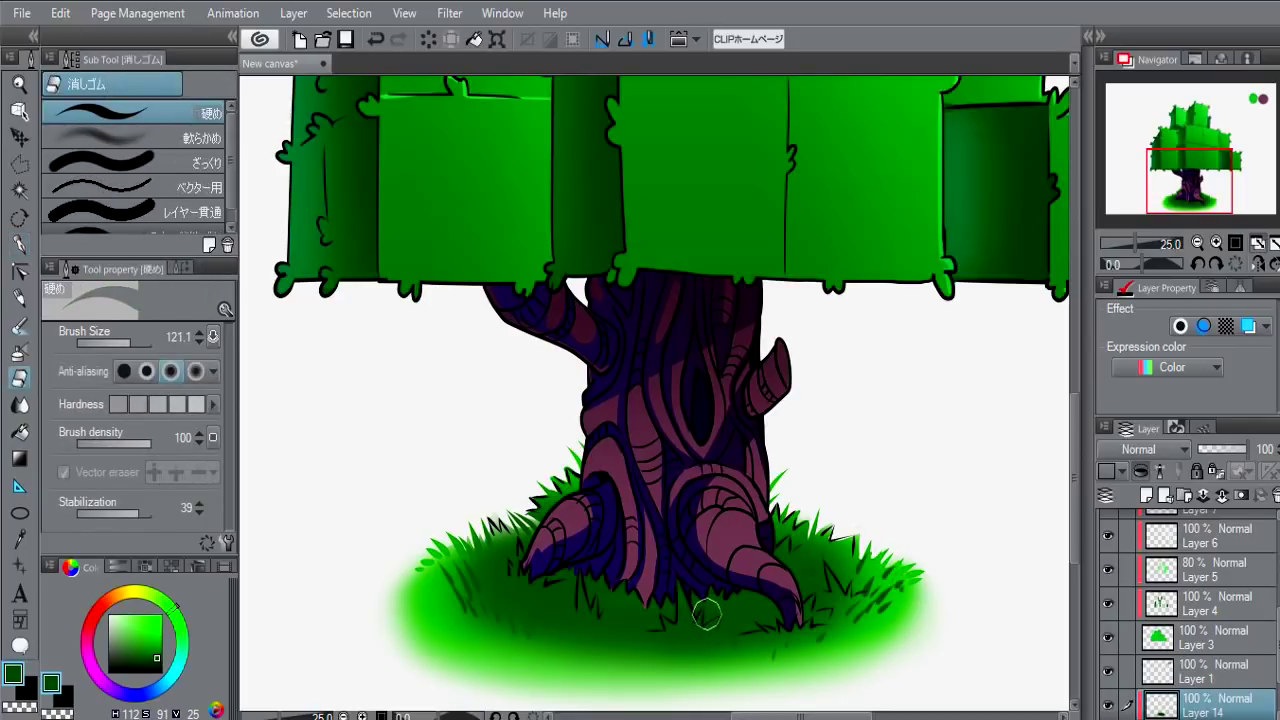
key("bracketleft")
key("bracketleft")
key("bracketleft")
left_click_drag(680, 584, 688, 613)
key("ctrl+z")
left_click_drag(834, 576, 844, 583)
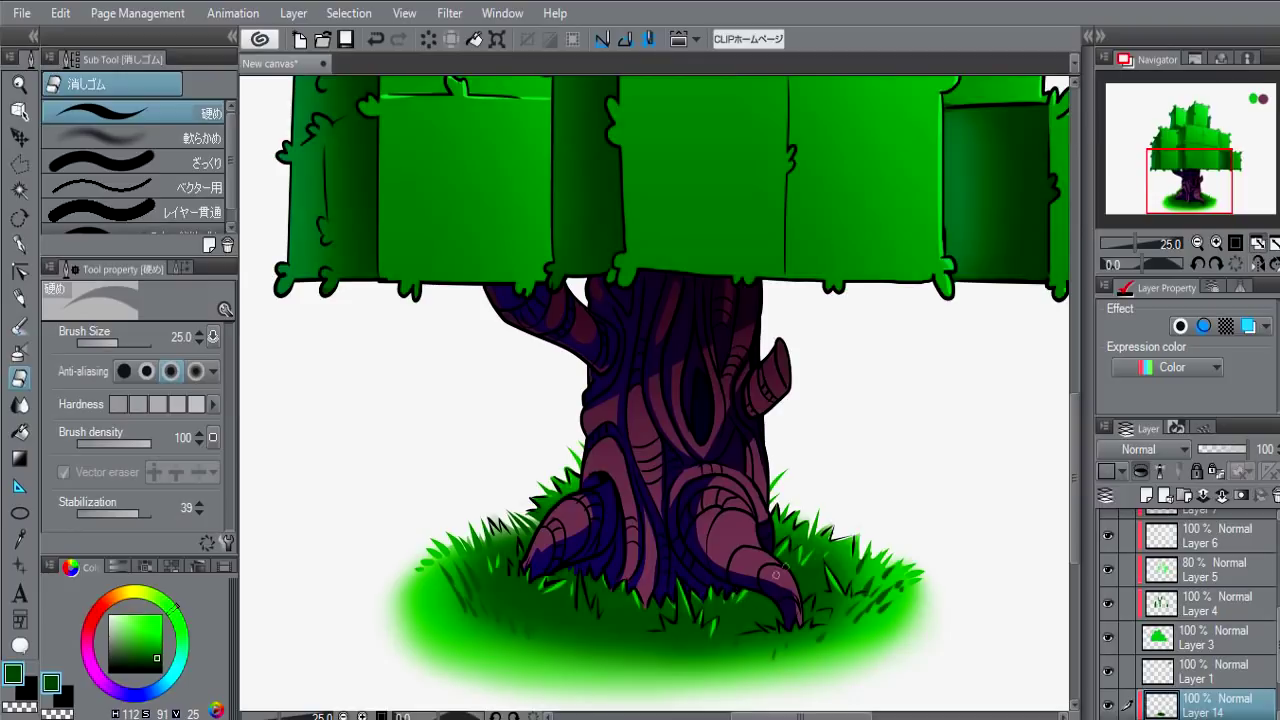
key("ctrl+0")
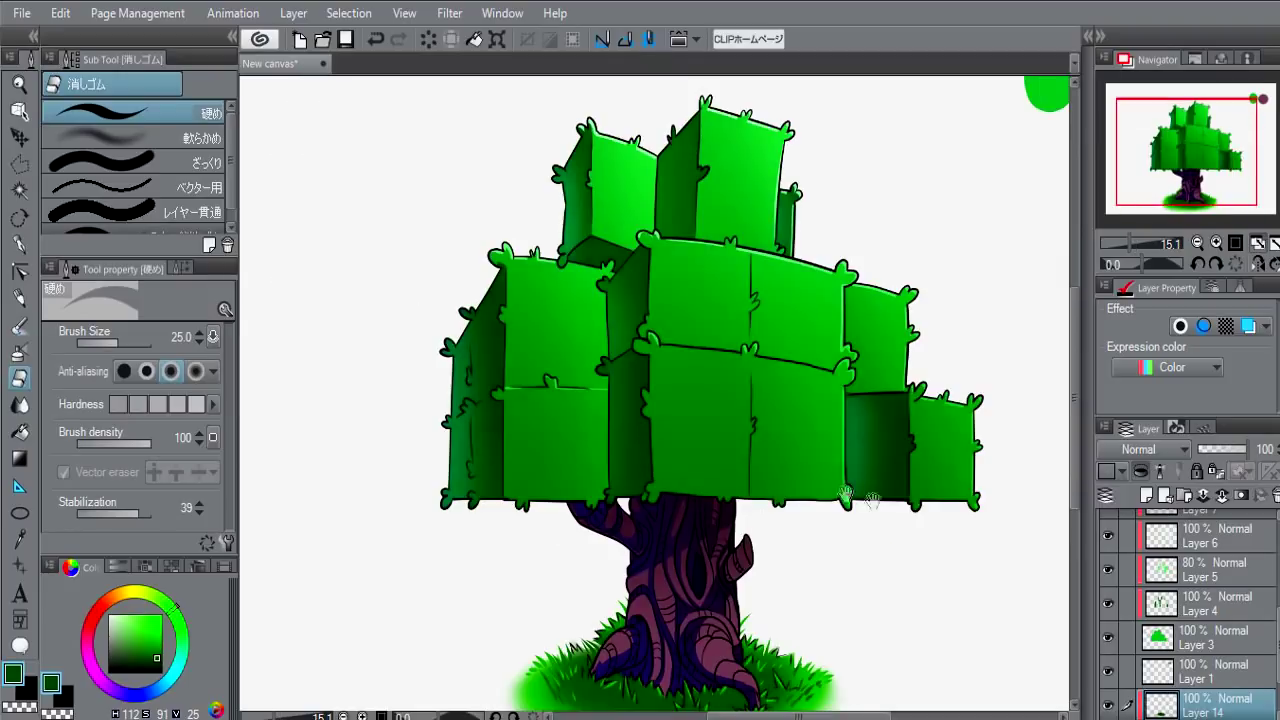
- Add a new layer above Layer 2 and pick a darker green sampled from the canopy
scroll(1195, 600, "up", 3)
left_click(1192, 560)
left_click(1190, 532)
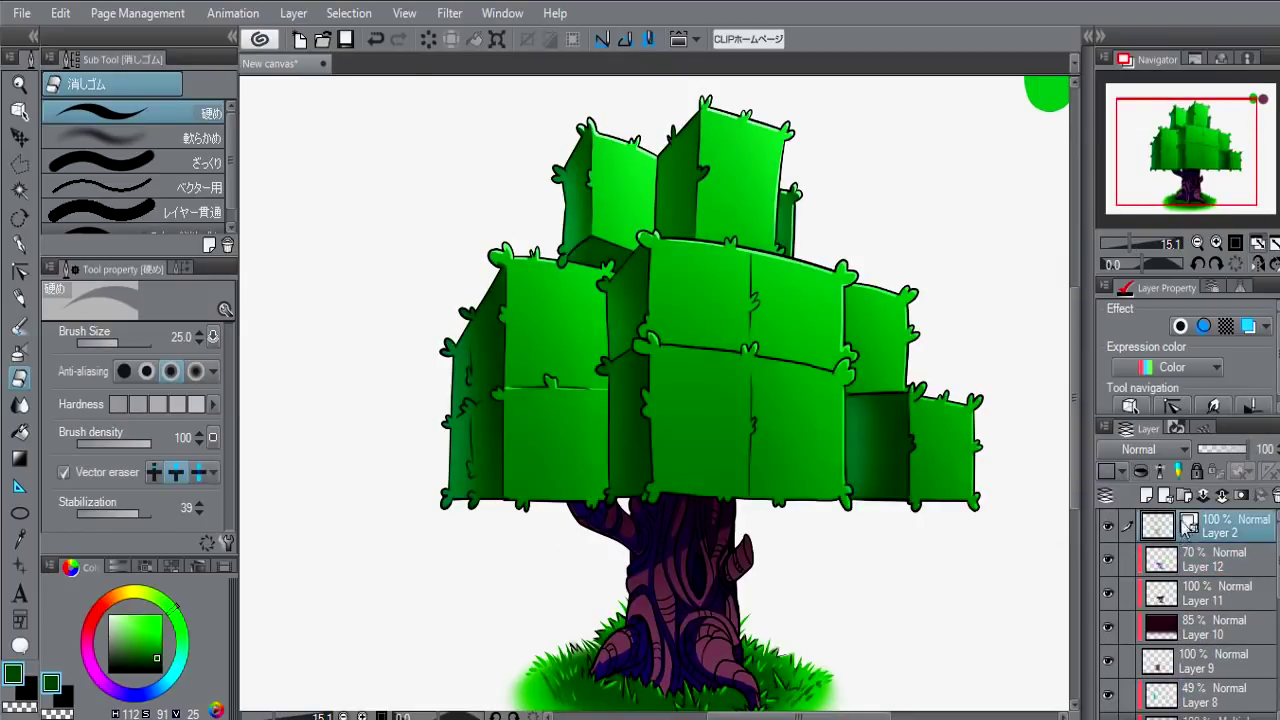
left_click(1147, 495)
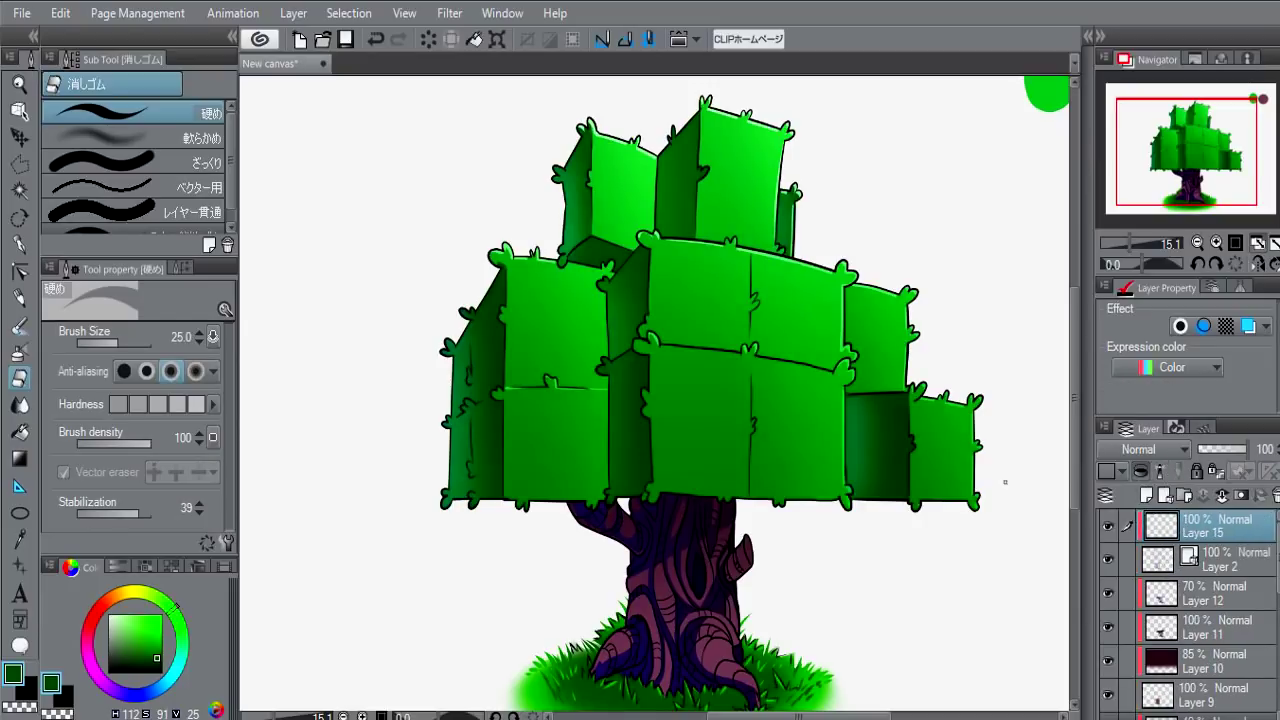
left_click(731, 318, "alt")
scroll(726, 321, "up", 2)
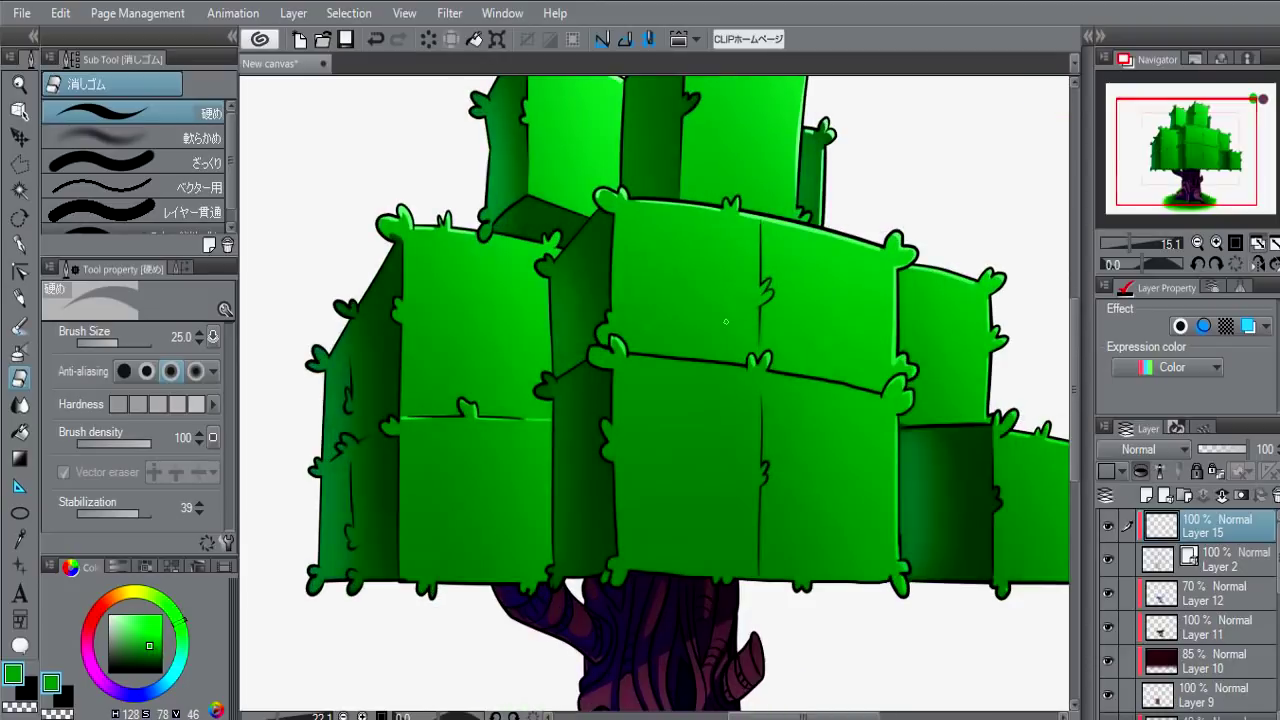
left_click_drag(149, 645, 161, 661)
key("p")
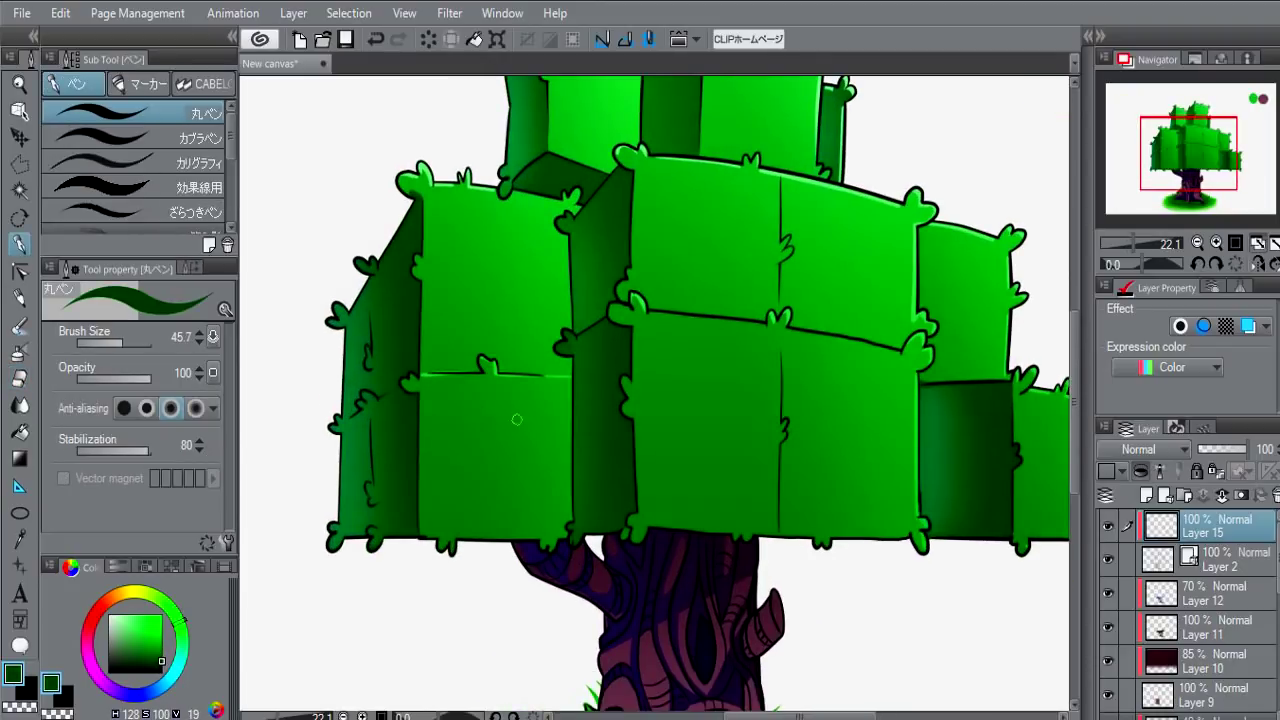
- Polygon-select the upper trunk under the canopy and fill it with near-black purple shadow
key("m")
left_click(485, 548)
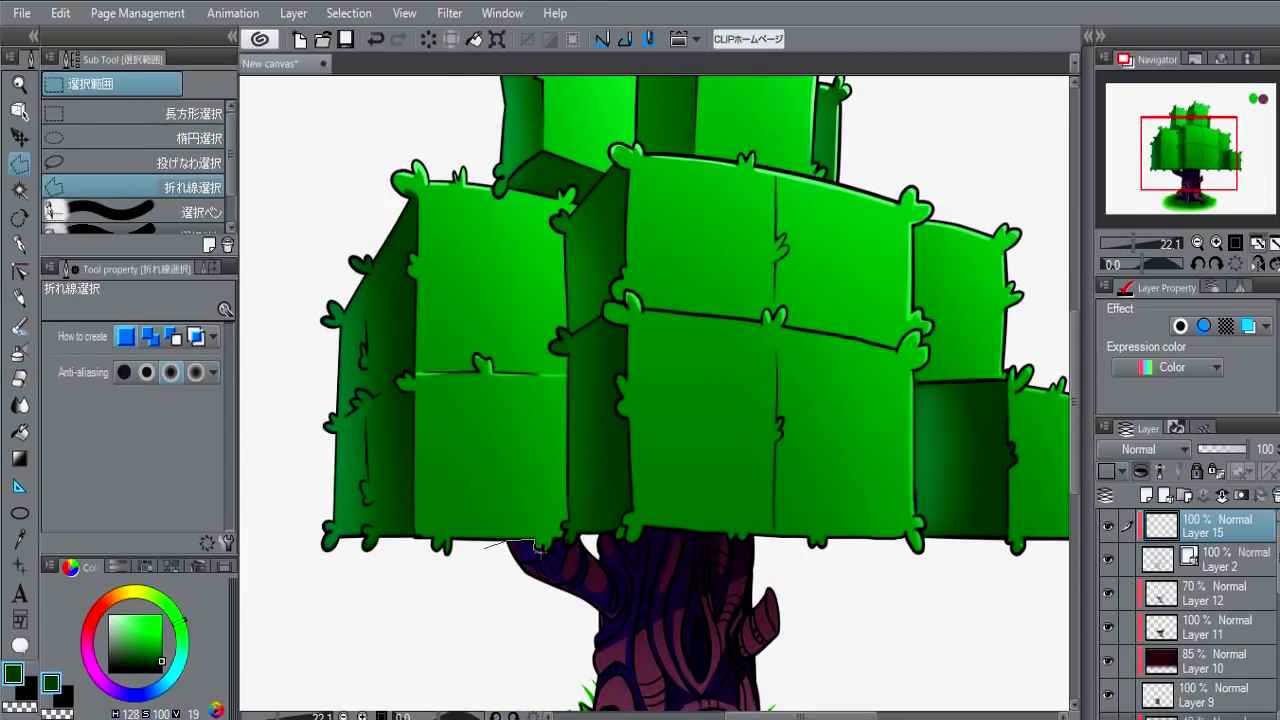
double_click(618, 540)
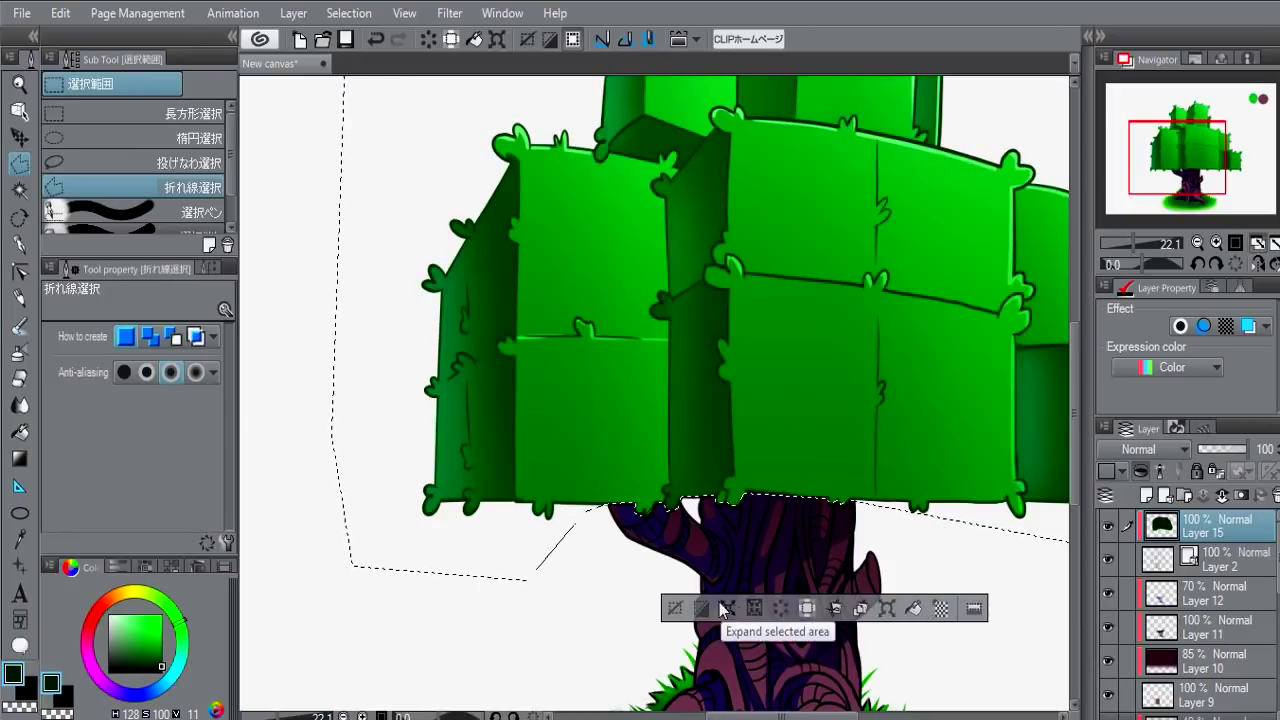
mouse_move(818, 340)
left_mouse_down()
mouse_move(655, 530)
mouse_move(675, 195)
left_mouse_up()
left_click(463, 372)
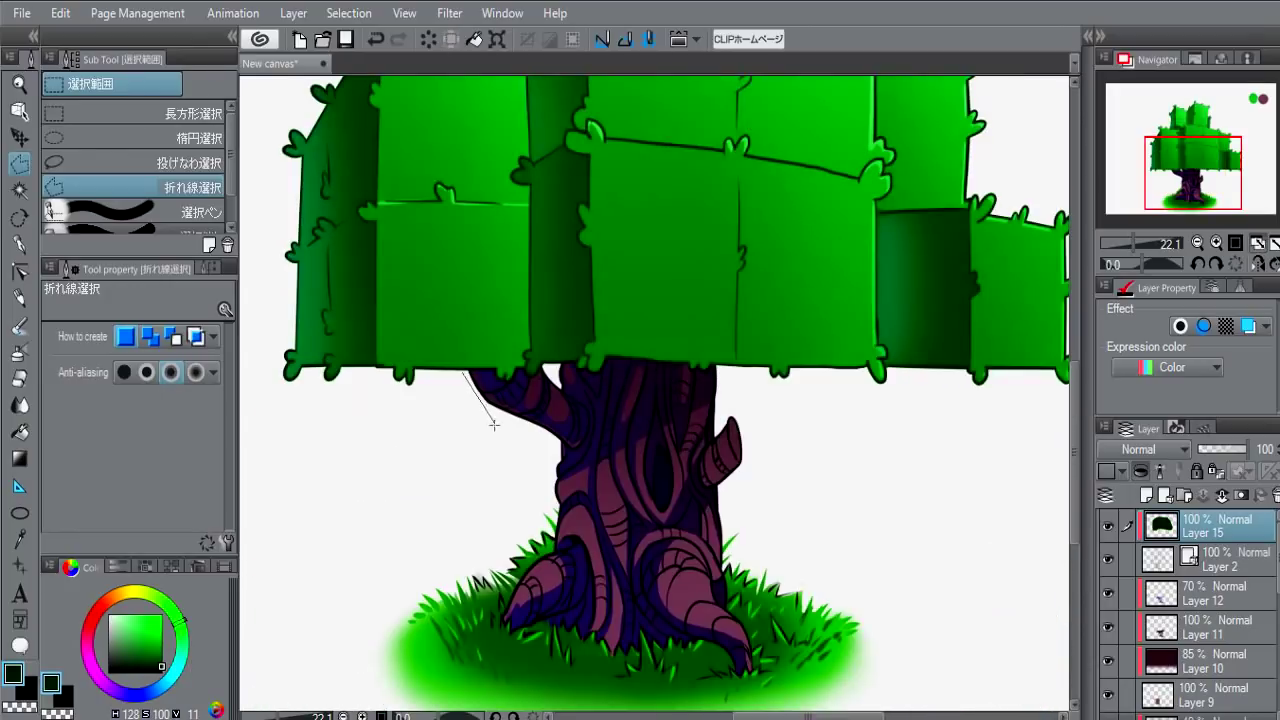
left_click(488, 415)
left_click(556, 444)
left_click(556, 516)
left_click(463, 372)
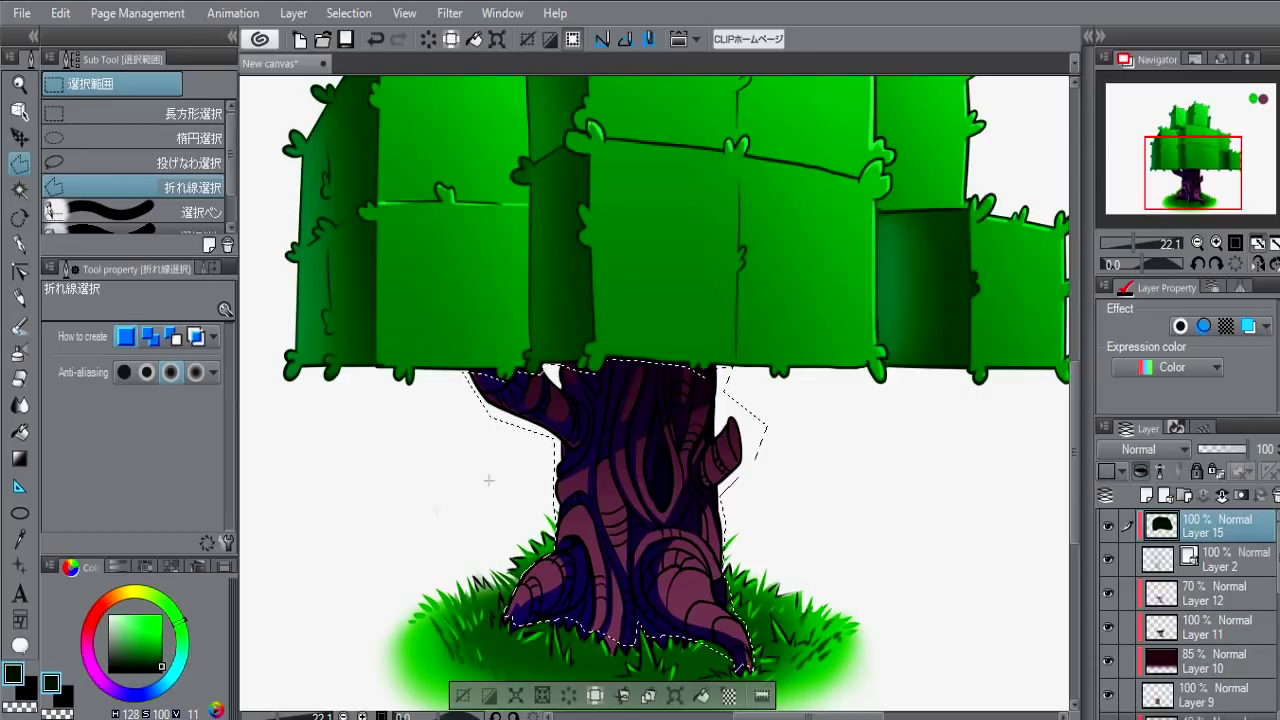
left_click(160, 661)
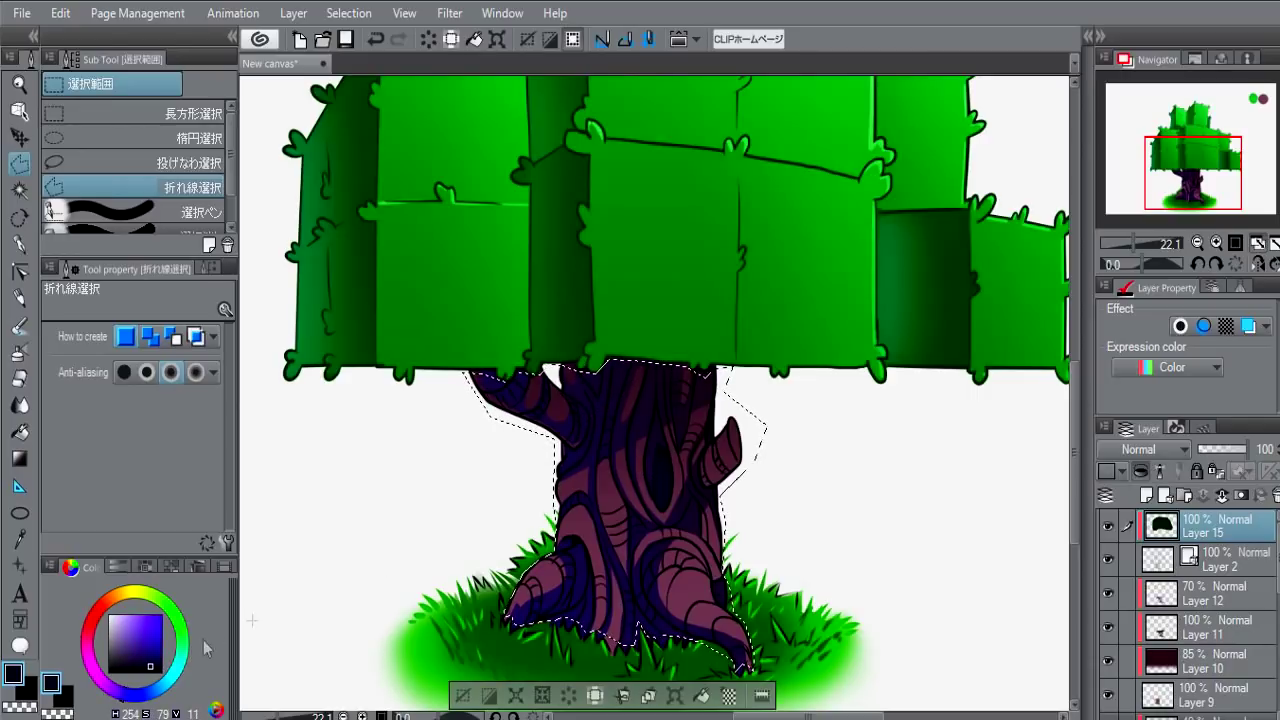
left_click(676, 695)
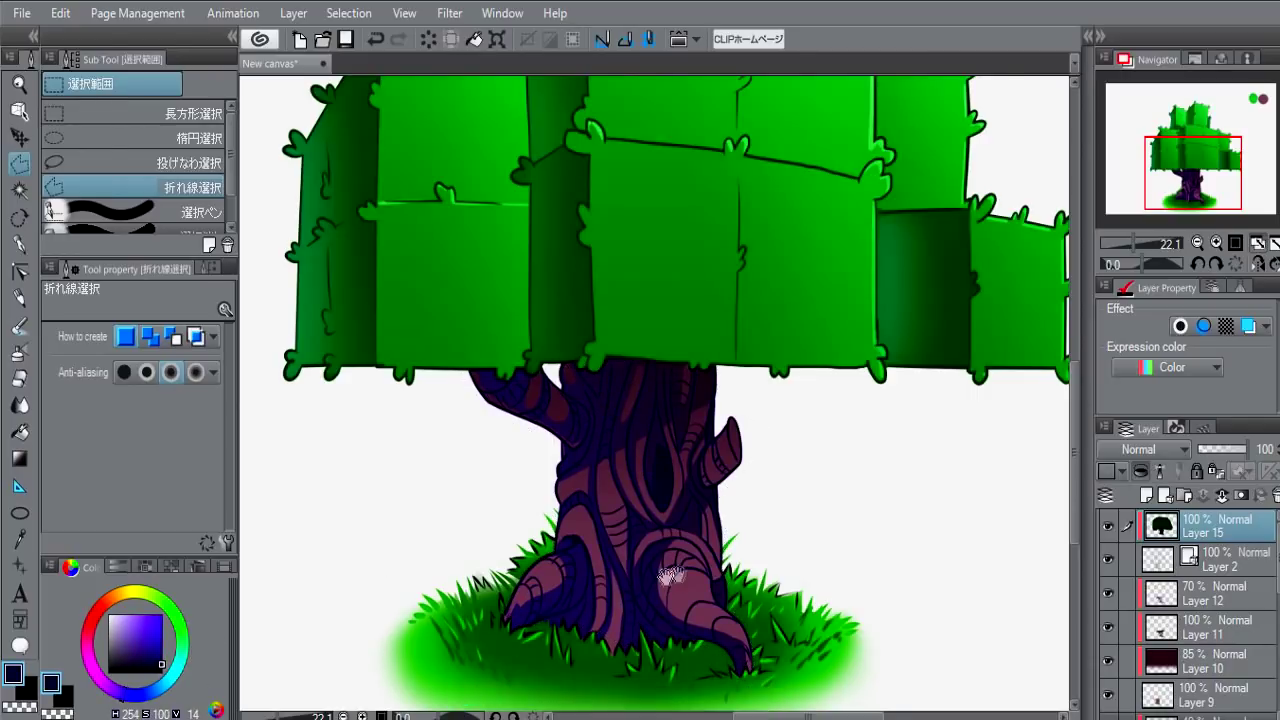
- Draw dark-green grass blades left of the trunk base with a larger pen
key("p")
left_click_drag(726, 482, 766, 377)
left_click(959, 167, "alt")
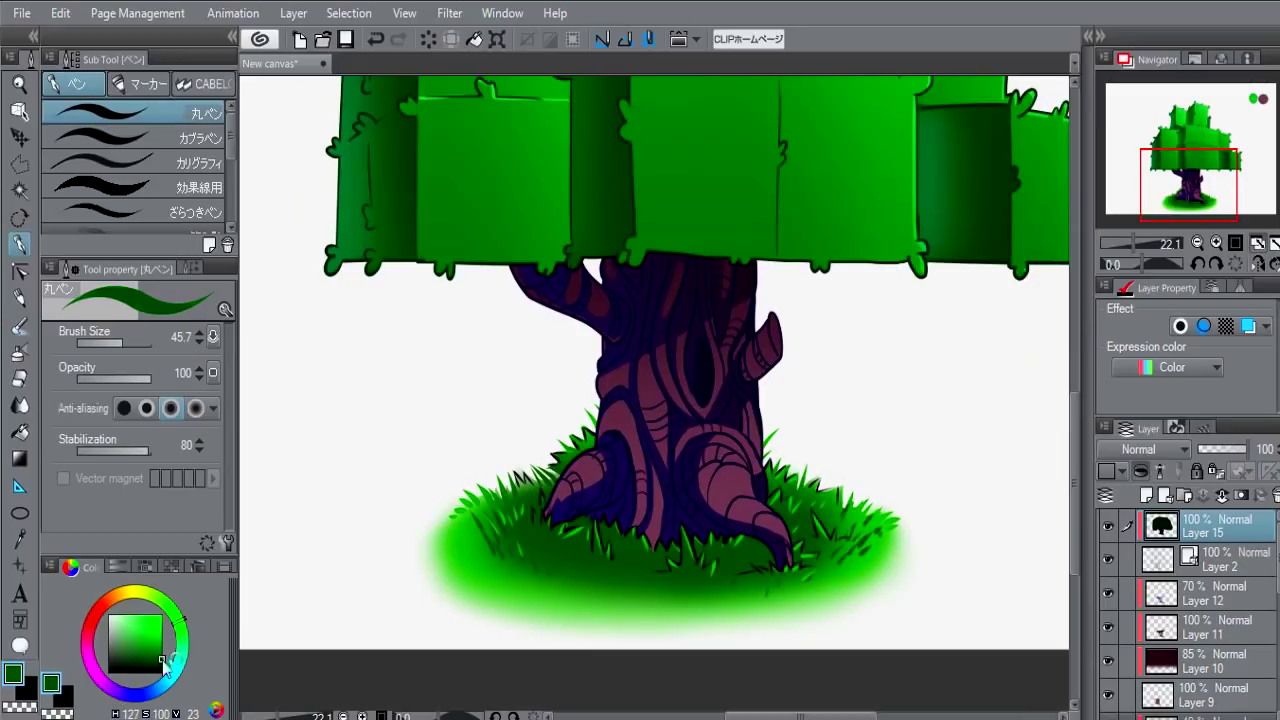
left_click_drag(590, 446, 578, 424)
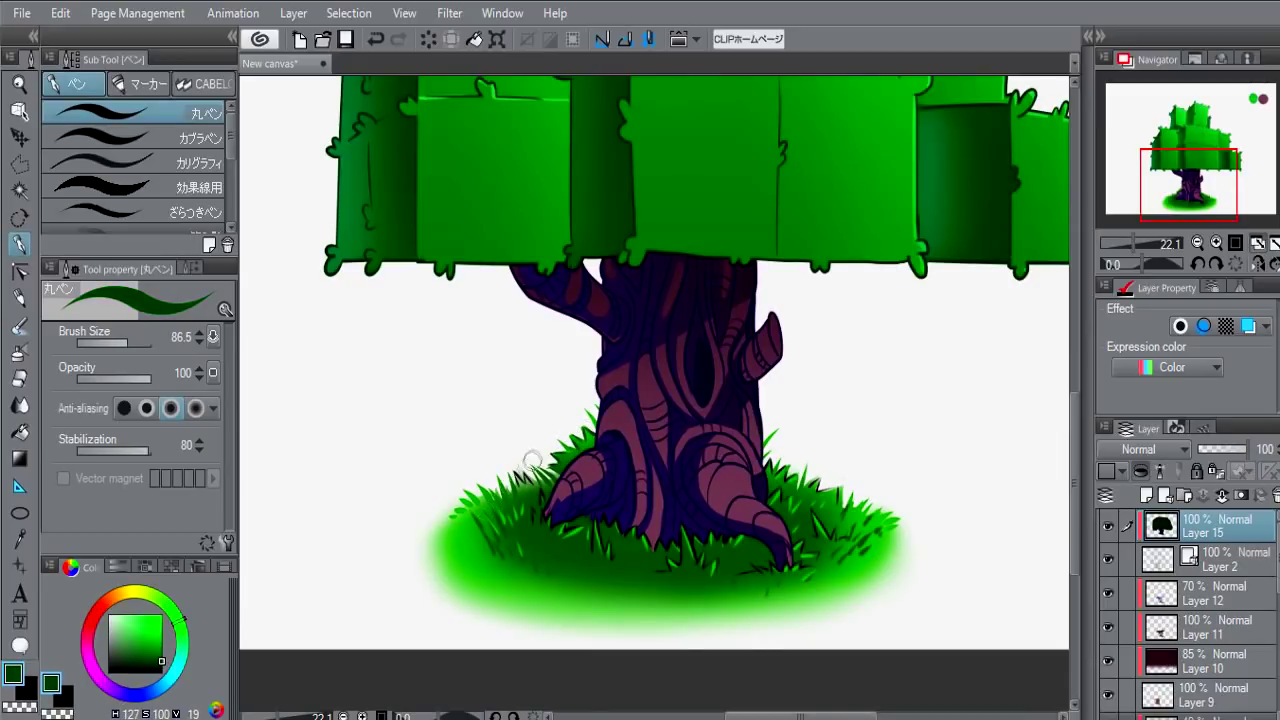
mouse_move(542, 492)
left_mouse_down()
mouse_move(526, 466)
mouse_move(539, 476)
left_mouse_up()
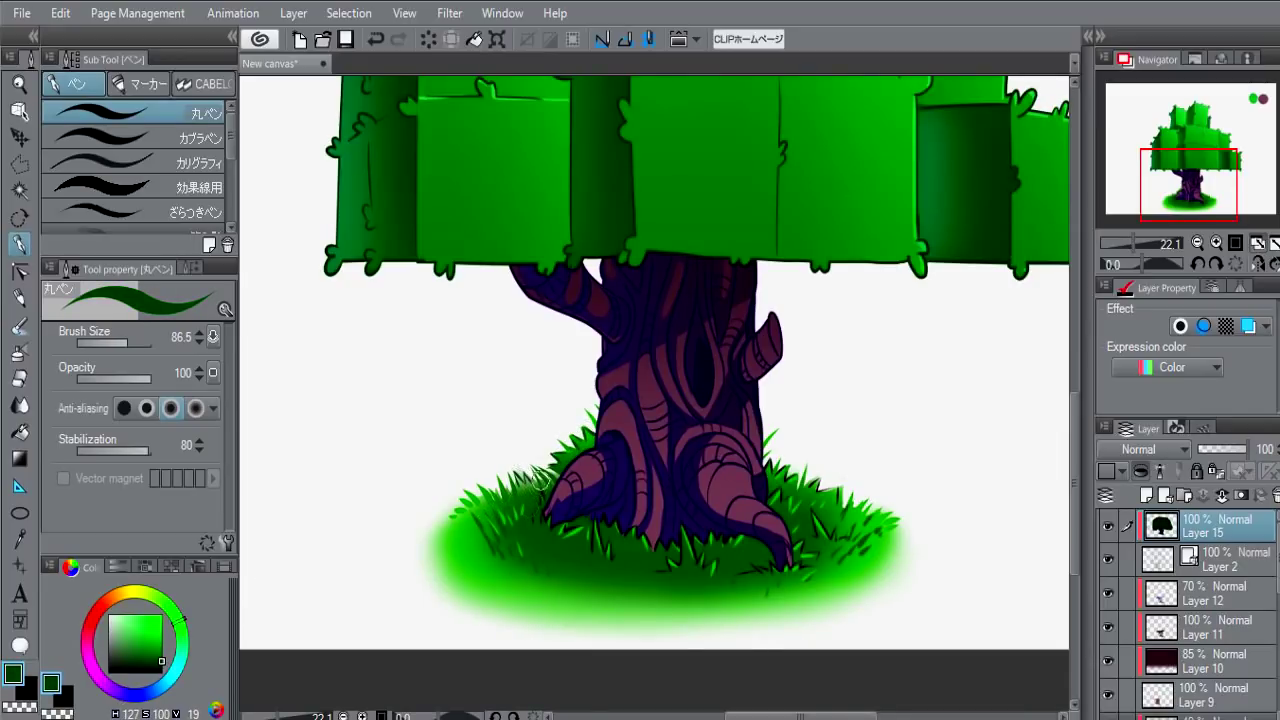
left_click(560, 525, "alt")
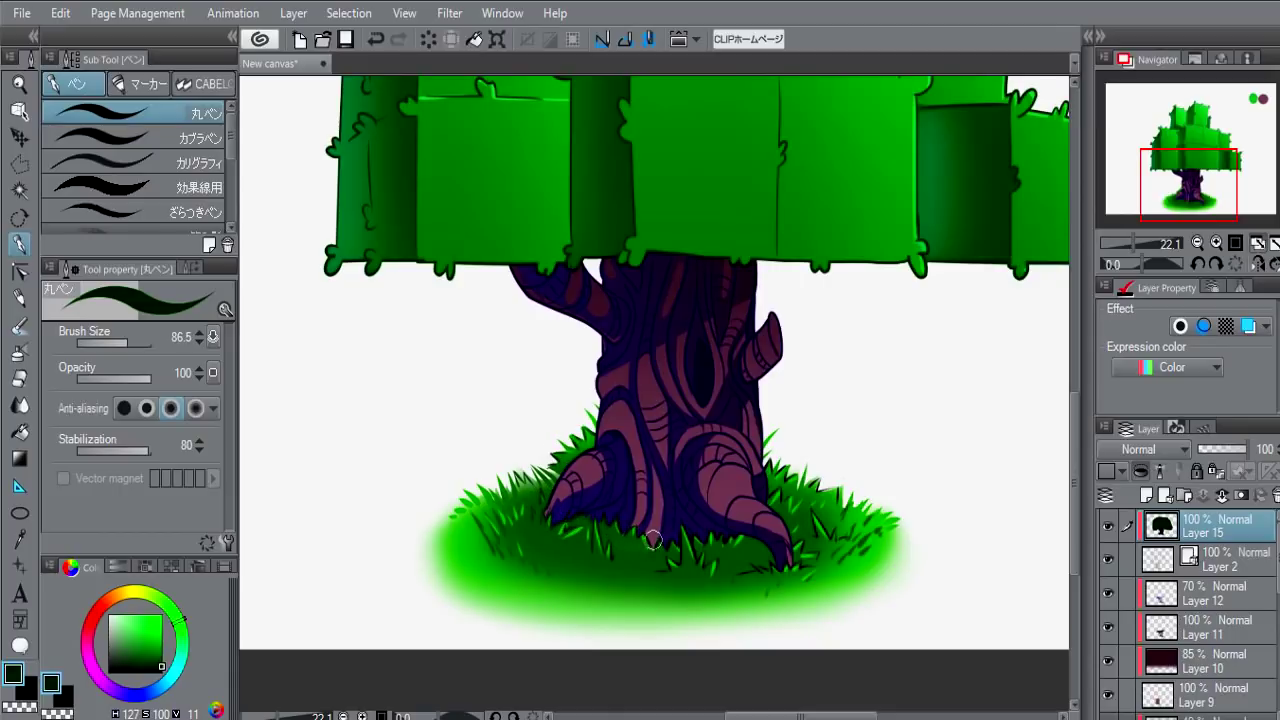
- Fit the whole tree in the window and scroll through the layer list
key("ctrl+0")
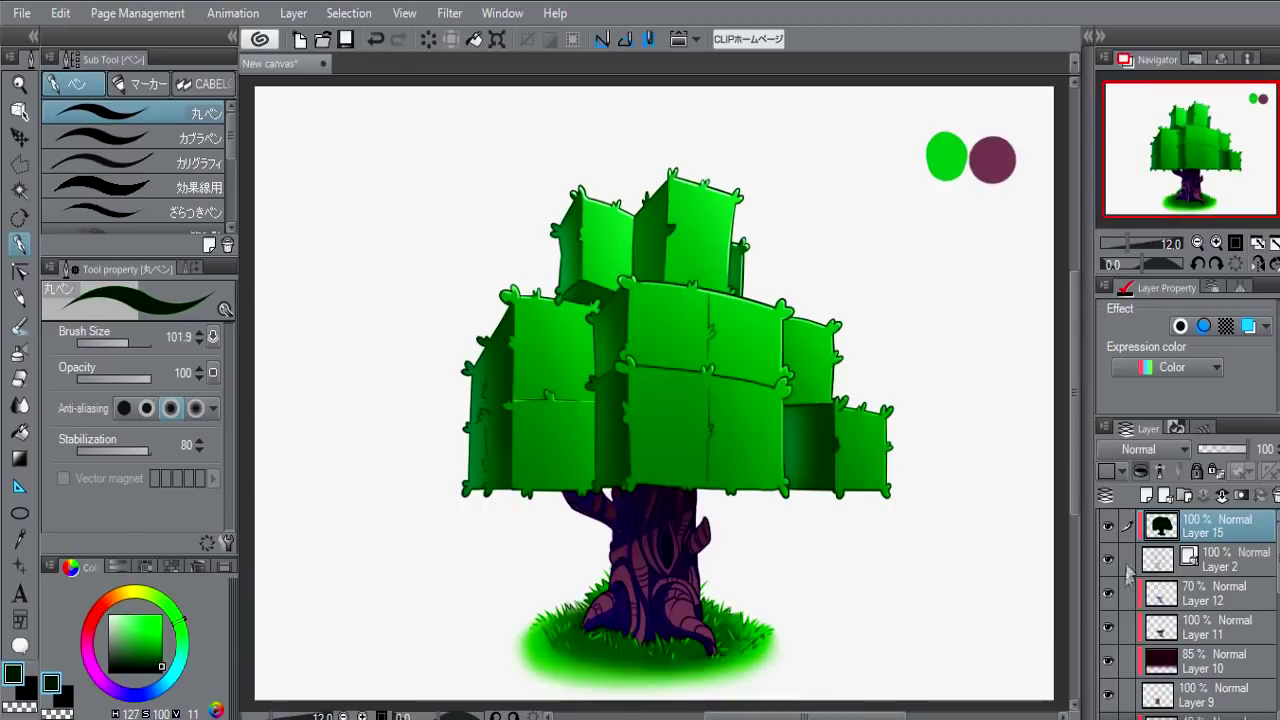
scroll(1108, 627, "down", 3)
scroll(1108, 635, "down", 2)
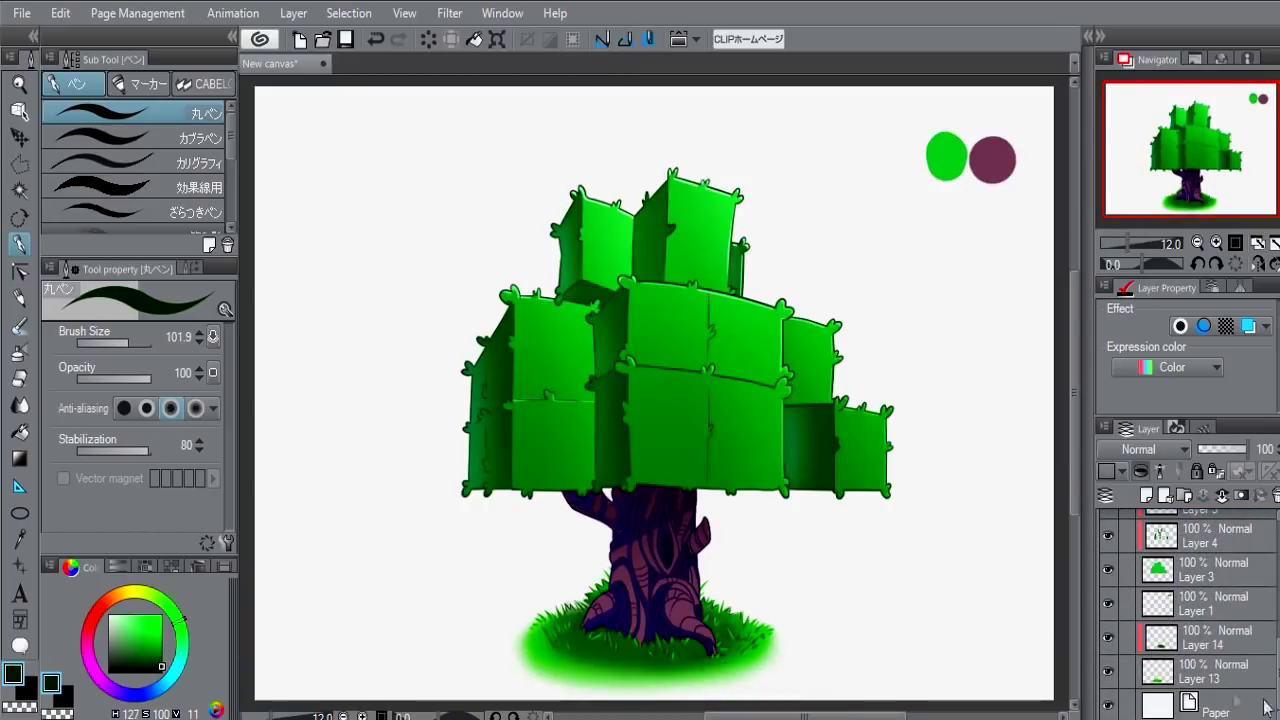
scroll(1108, 640, "down", 2)
scroll(1157, 568, "down", 2)
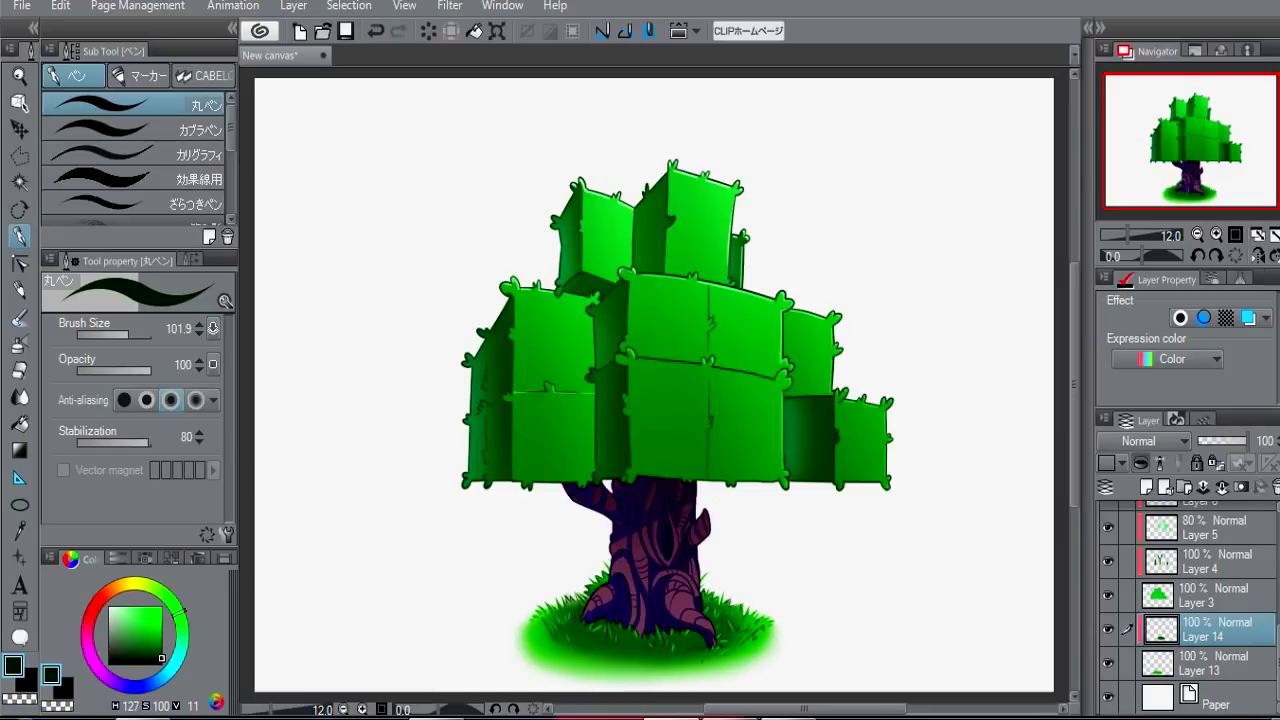
scroll(1212, 621, "up", 2)
scroll(1212, 621, "up", 2)
scroll(1212, 621, "up", 2)
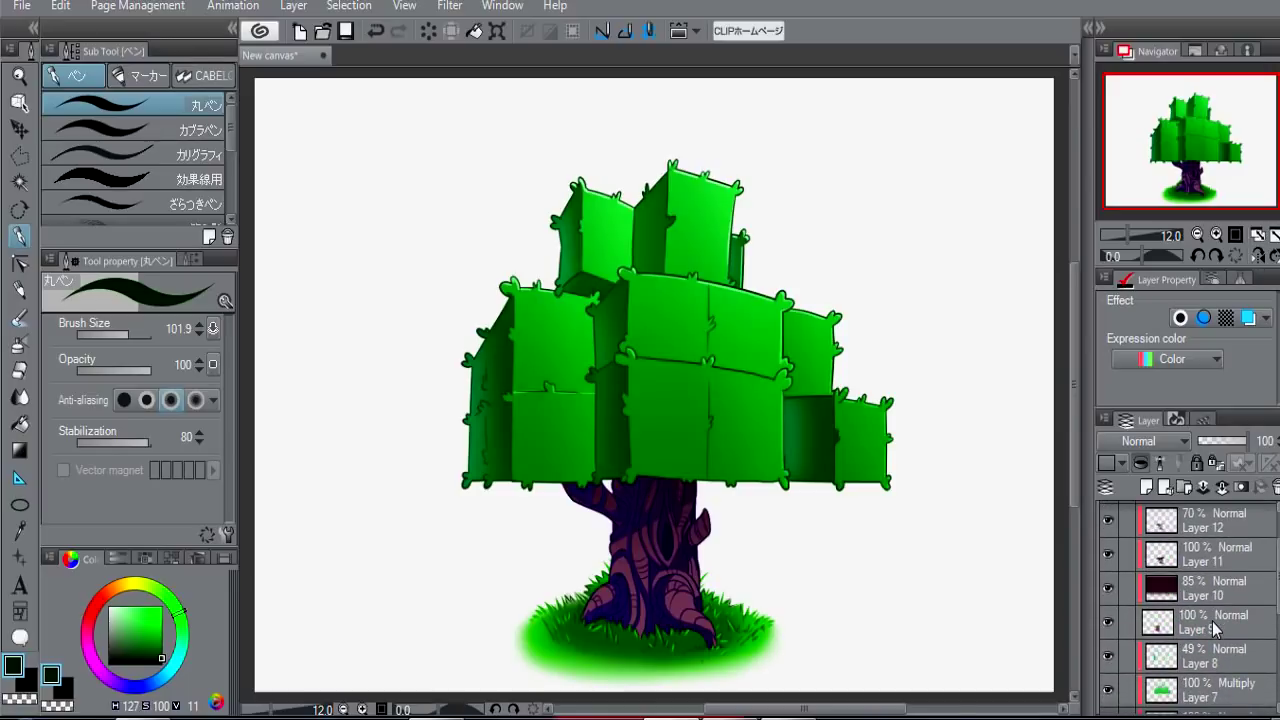
scroll(1212, 621, "up", 2)
- Make Layer 12 active and tint the branch stub's cut end pale yellow with the pen
left_click(1160, 585)
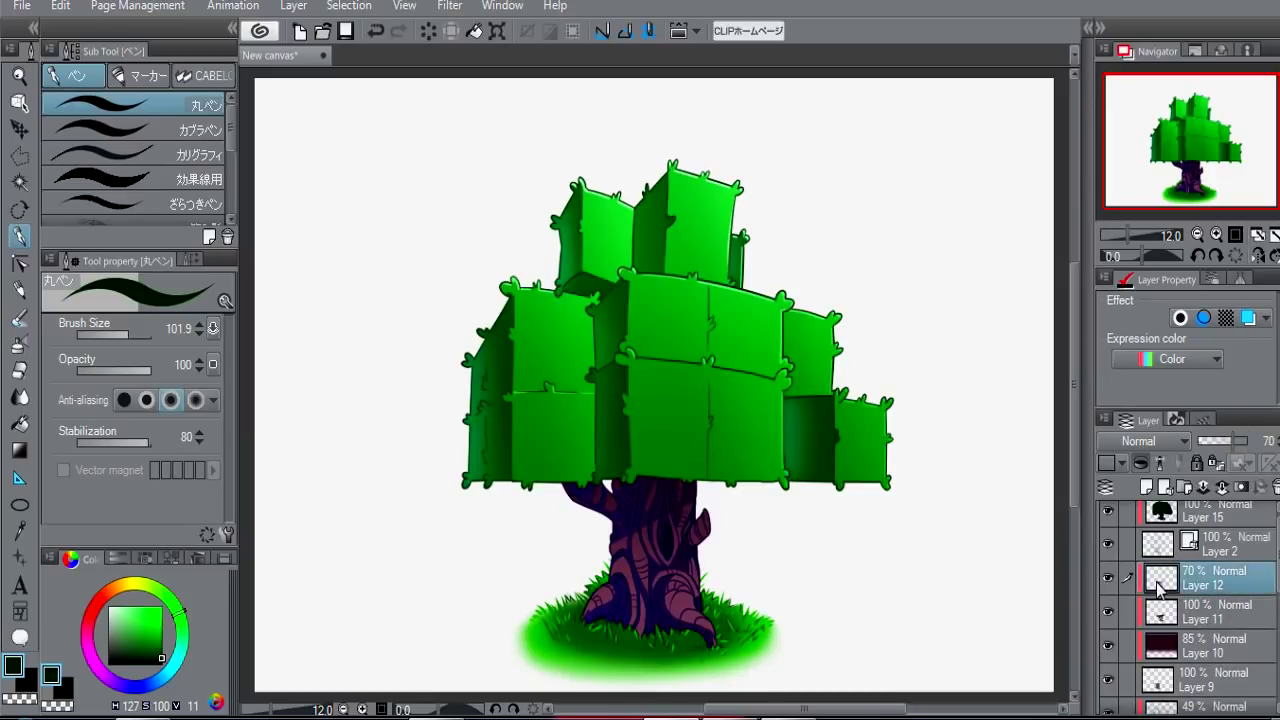
scroll(726, 549, "up", 2)
scroll(726, 549, "up", 1)
scroll(726, 549, "up", 1)
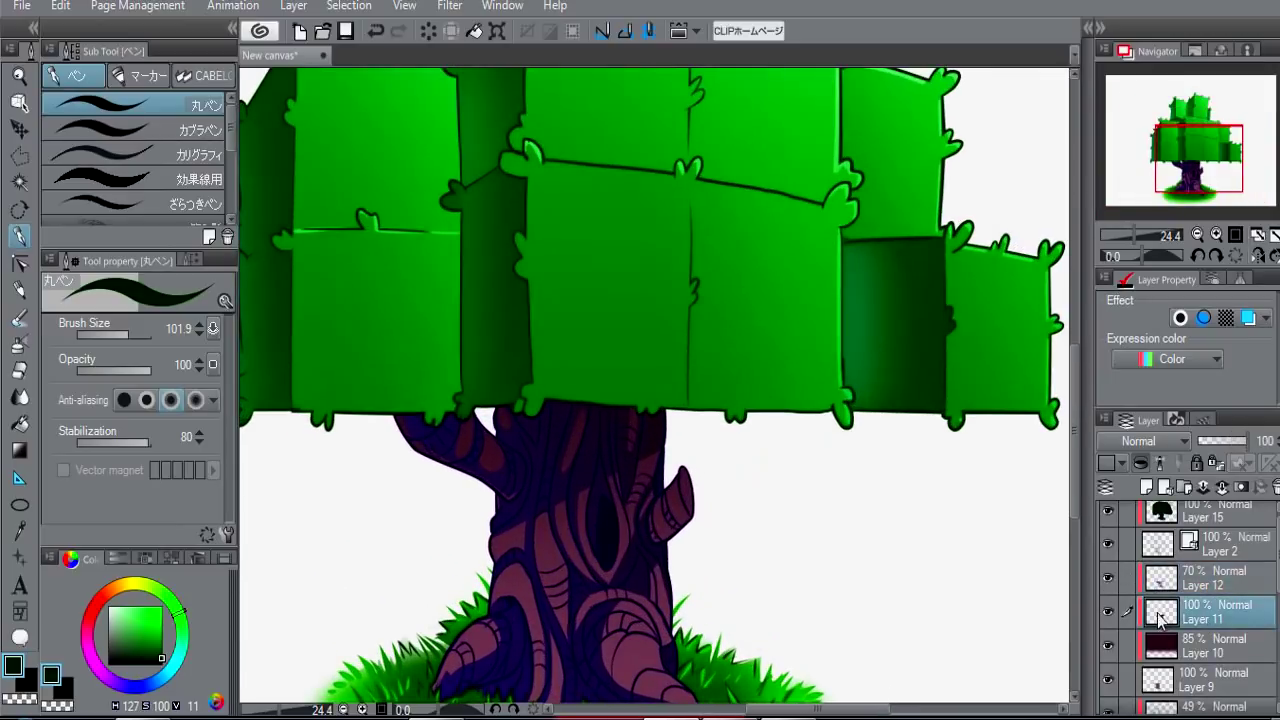
key("p")
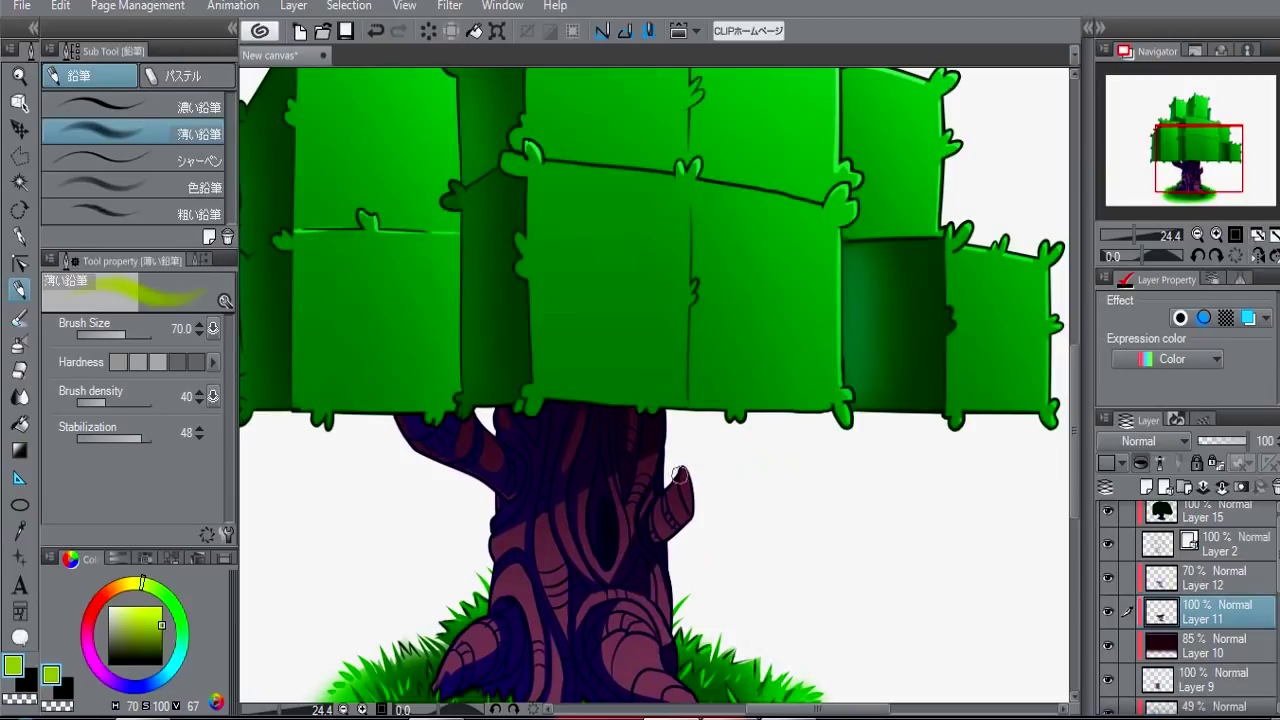
key("p")
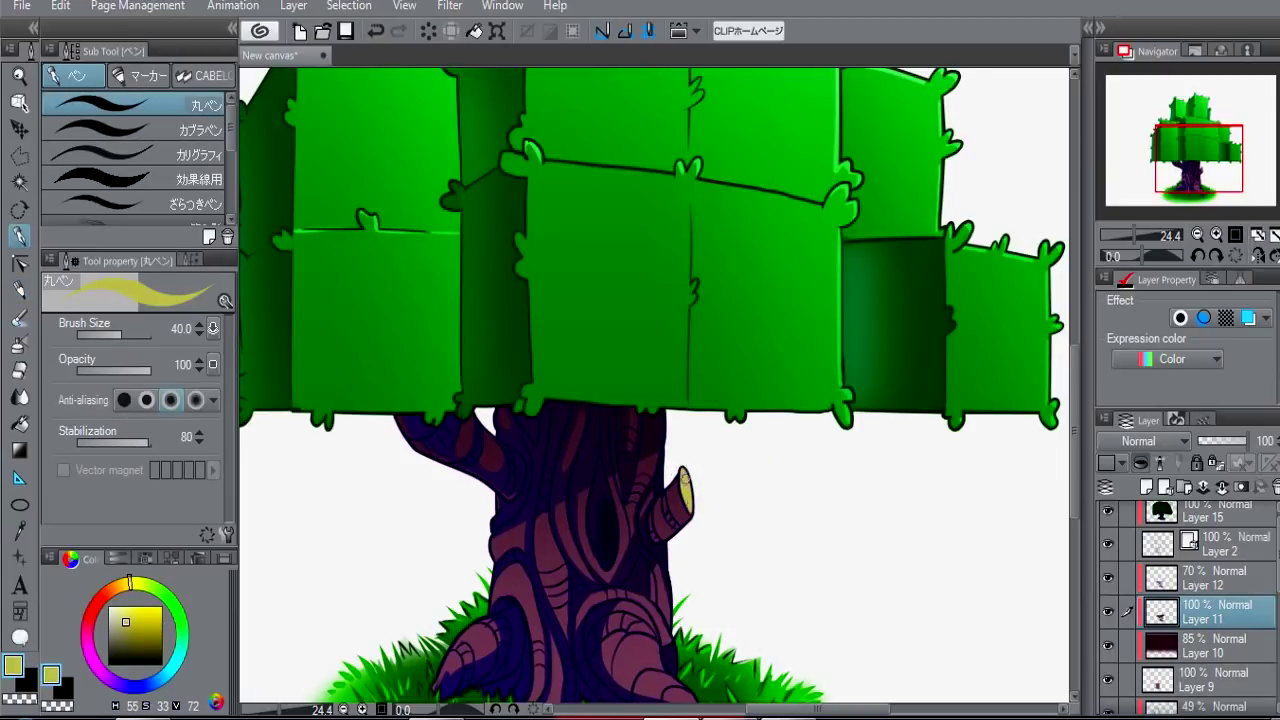
scroll(690, 462, "down", 4)
scroll(731, 456, "down", 1)
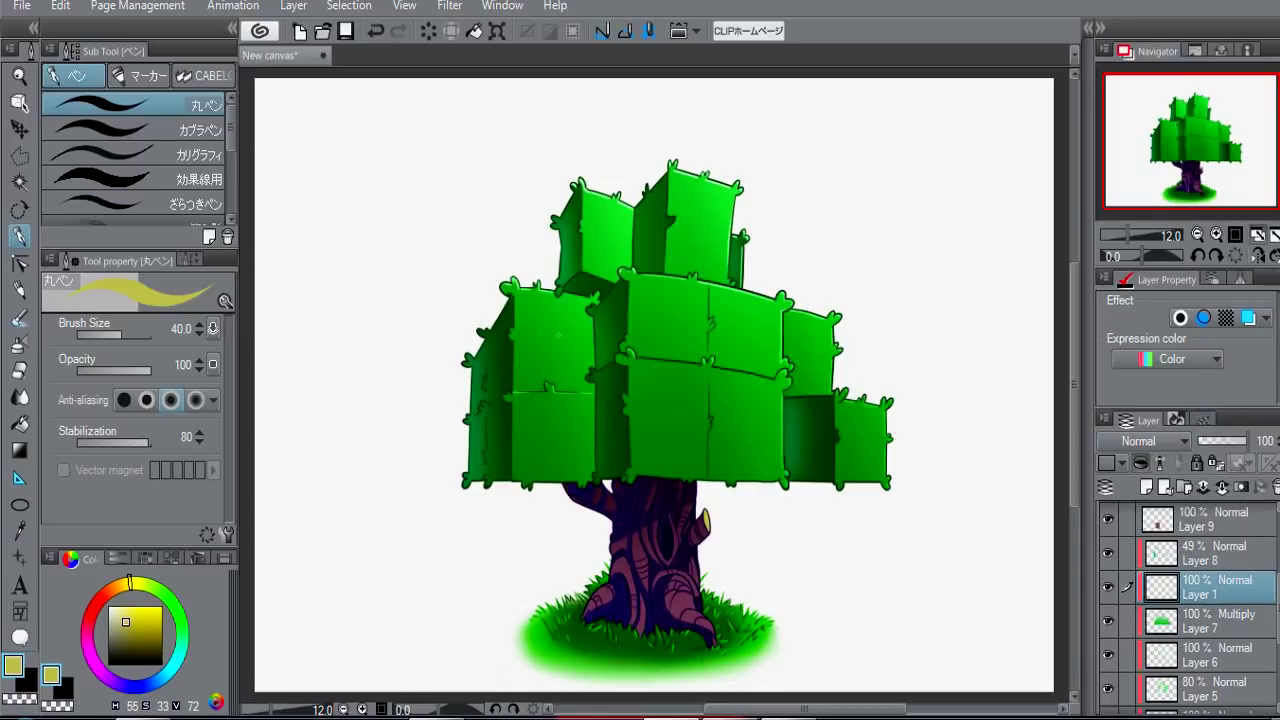
- Fill the shaded left canopy block side with dark green and set its layer opacity to 71%
left_click(513, 310, "alt")
key("m")
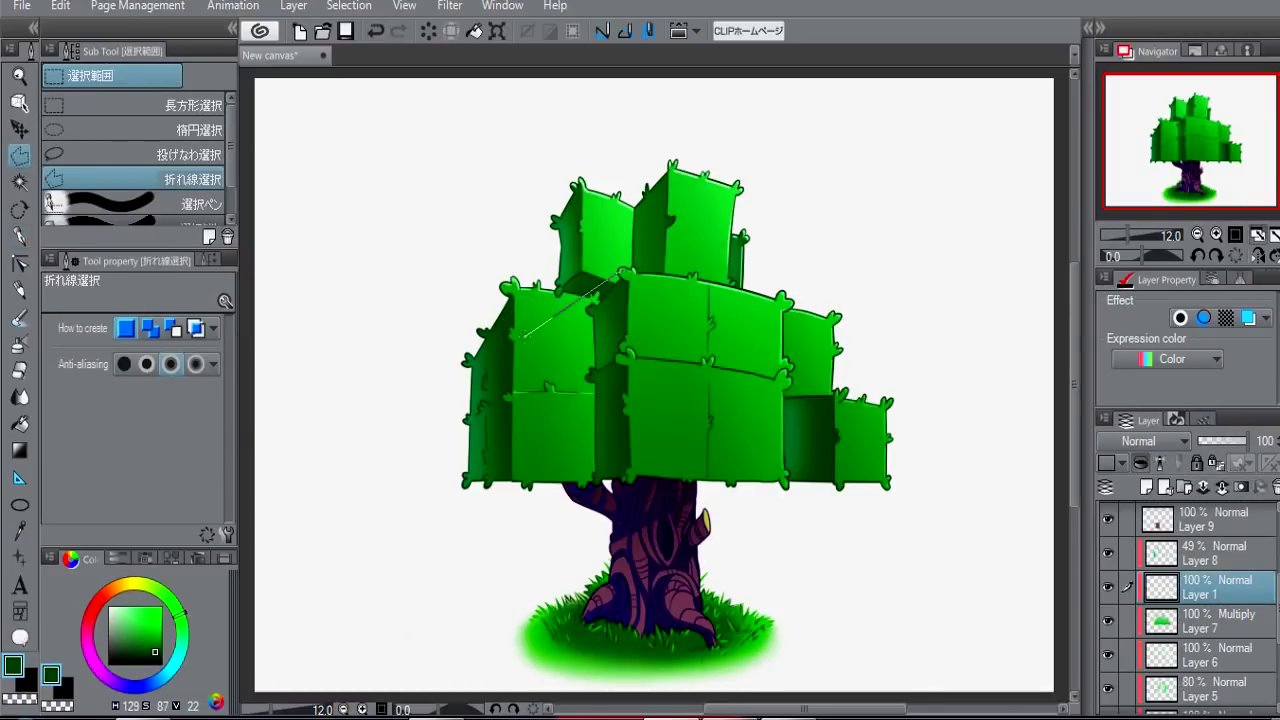
left_click(533, 332)
left_click(533, 478)
left_click(626, 478)
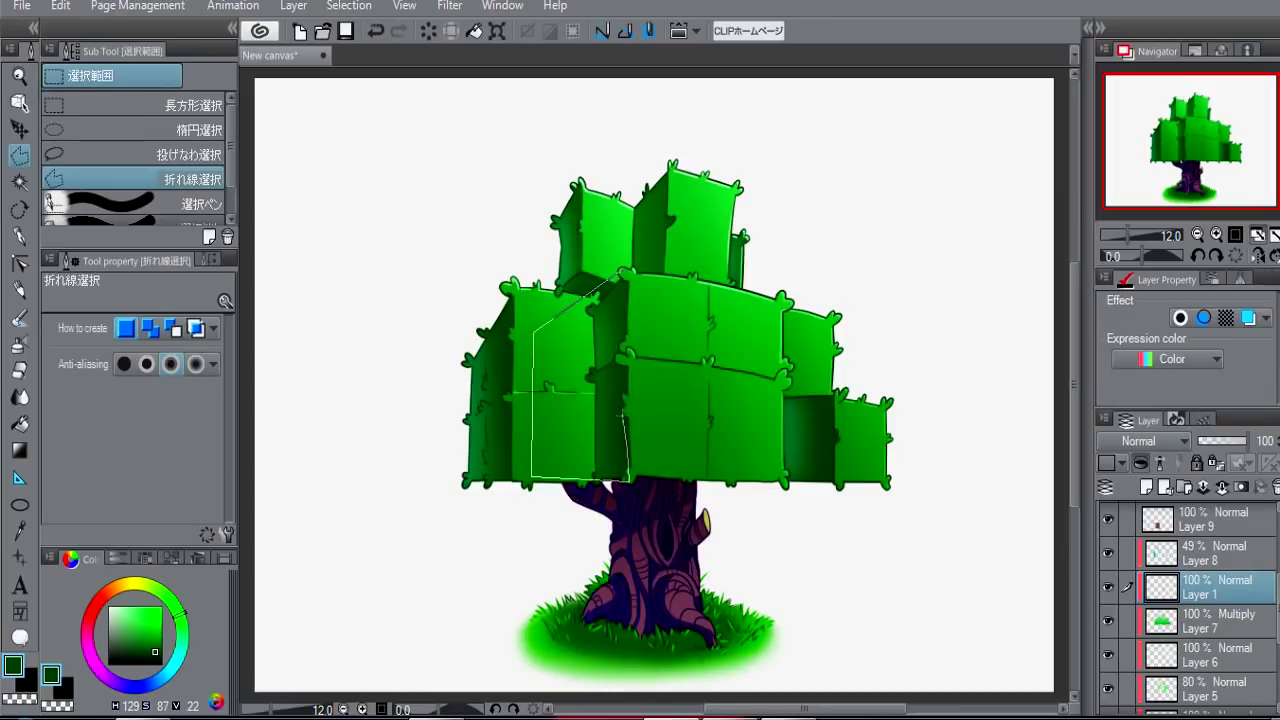
key("alt+Delete")
key("ctrl+d")
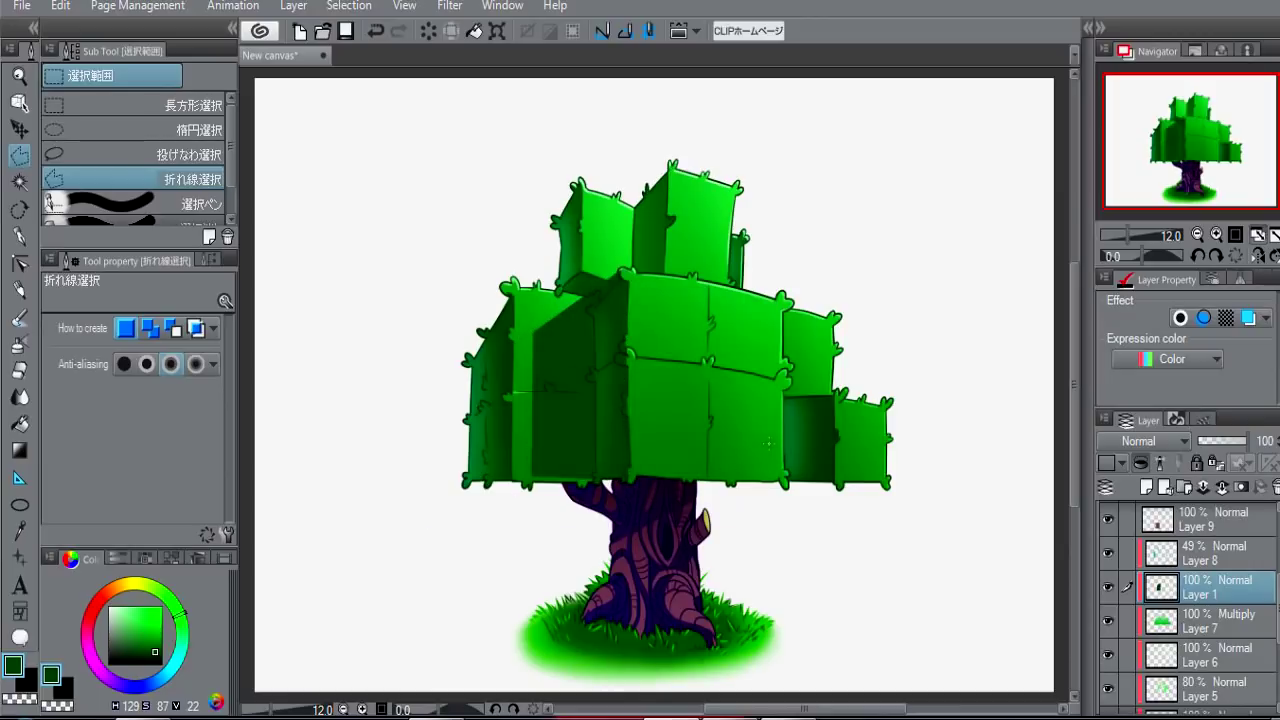
key("g")
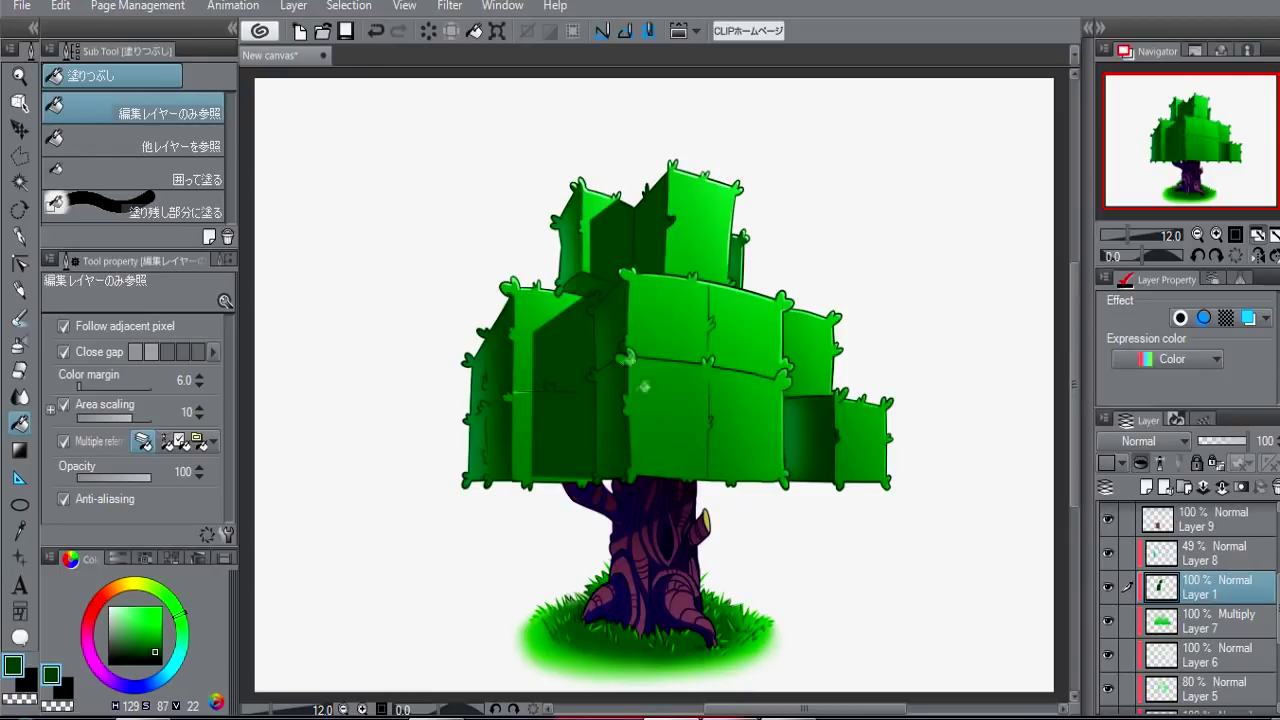
left_click_drag(1247, 441, 1233, 441)
key("p")
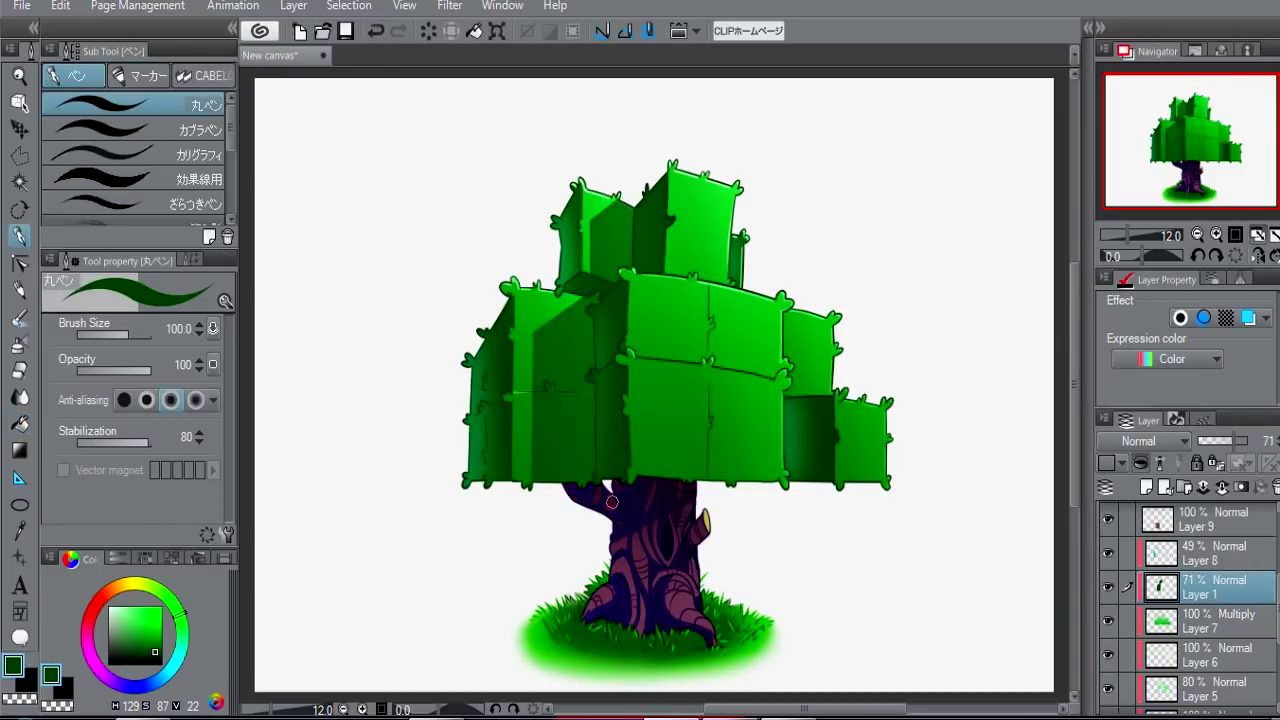
- Scroll up the layer list and make Layer 15 the active layer
key("e")
scroll(1190, 600, "up", 1)
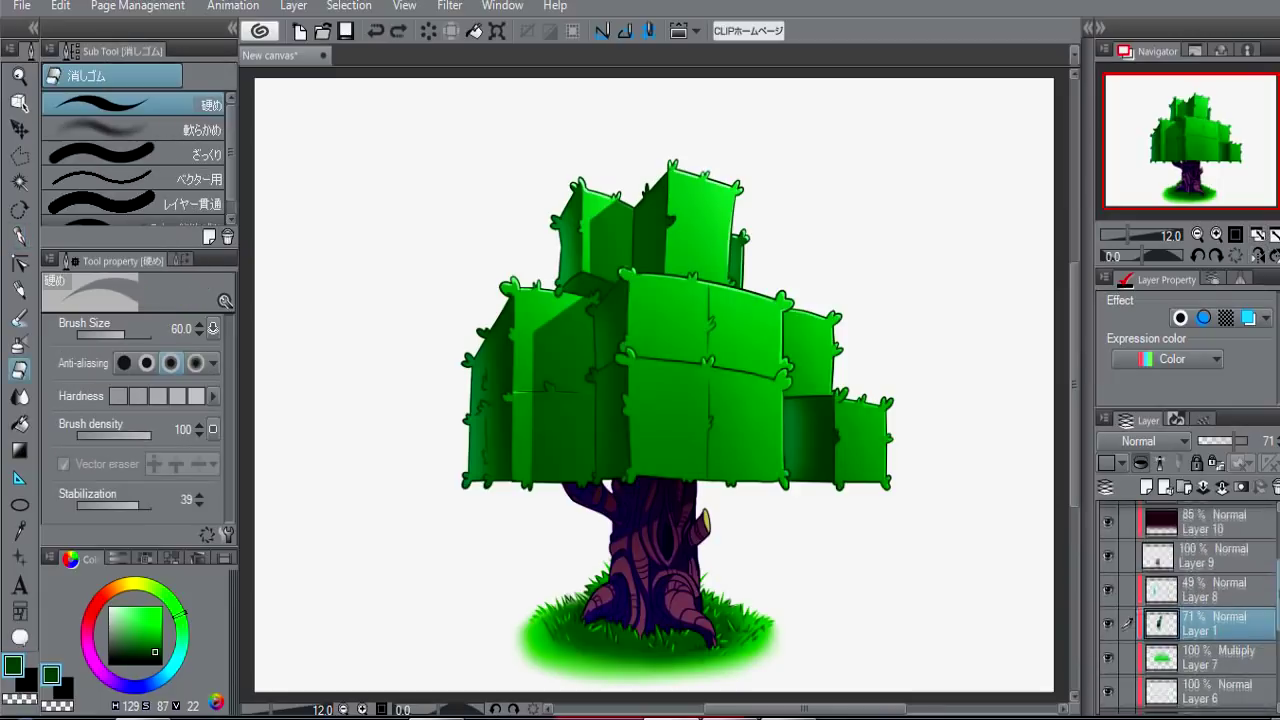
scroll(1190, 600, "up", 1)
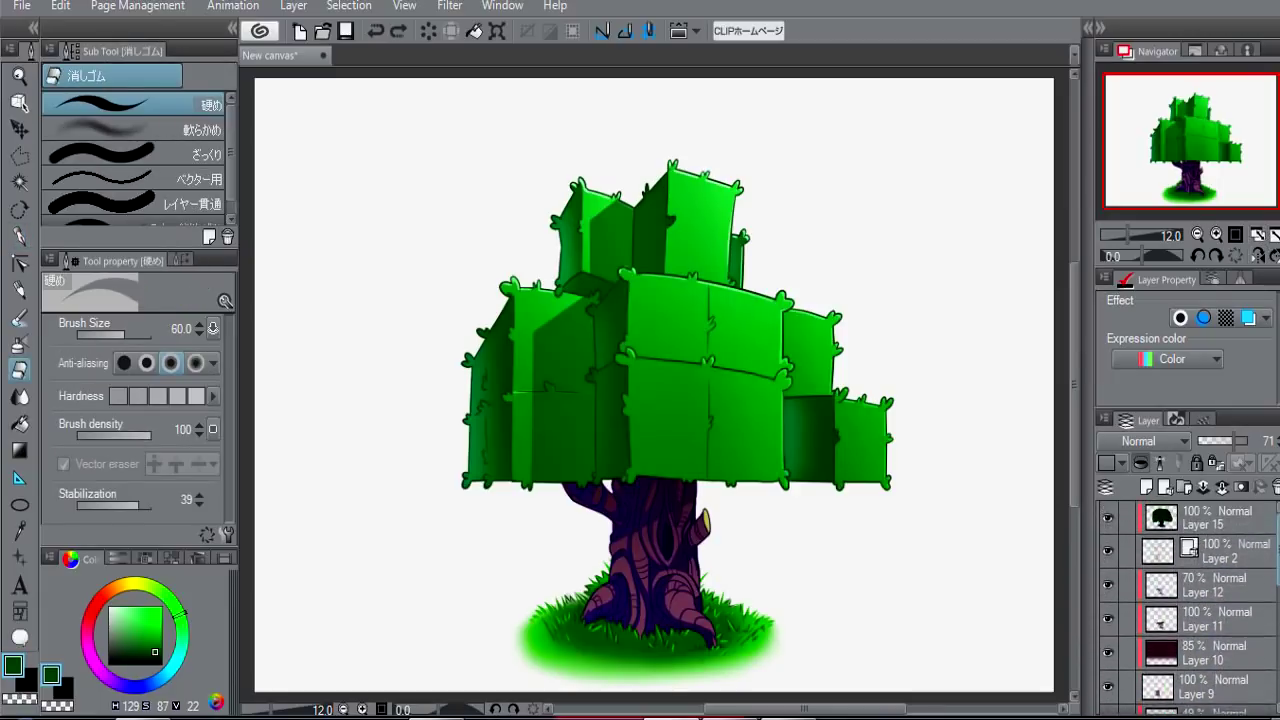
scroll(1190, 607, "up", 1)
scroll(1190, 607, "up", 1)
scroll(1190, 607, "up", 1)
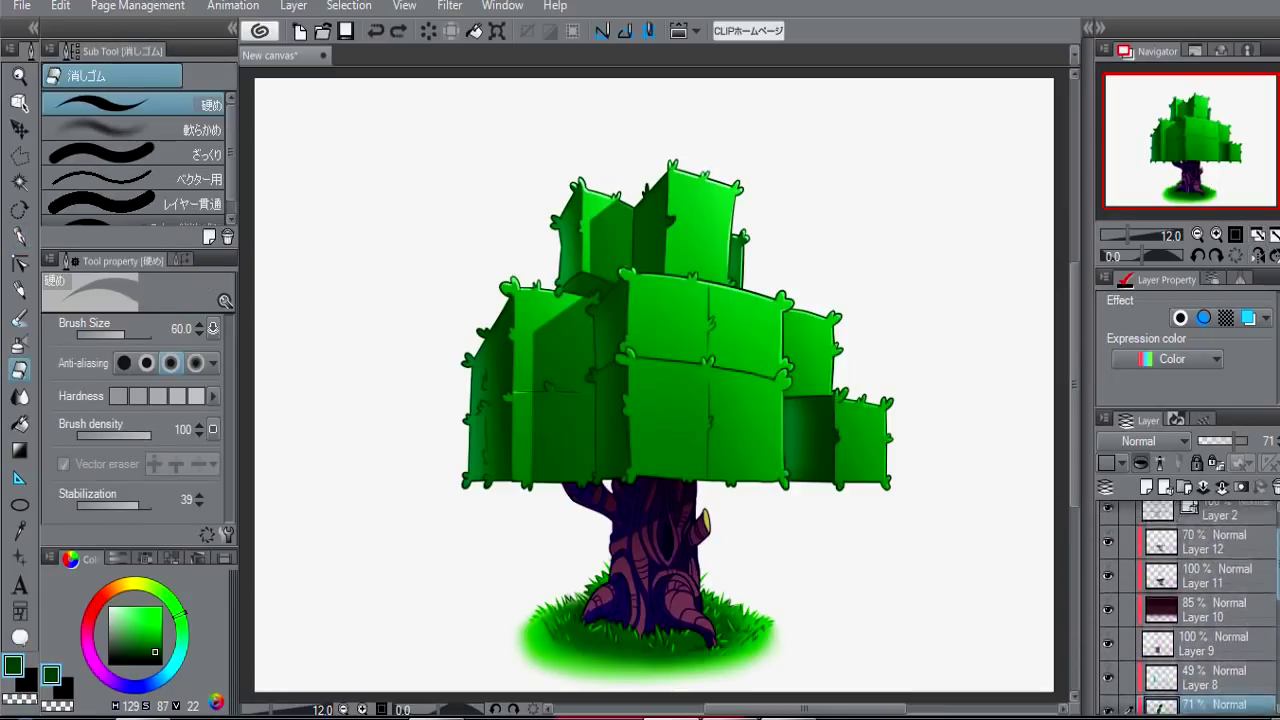
left_click(1215, 517)
key("m")
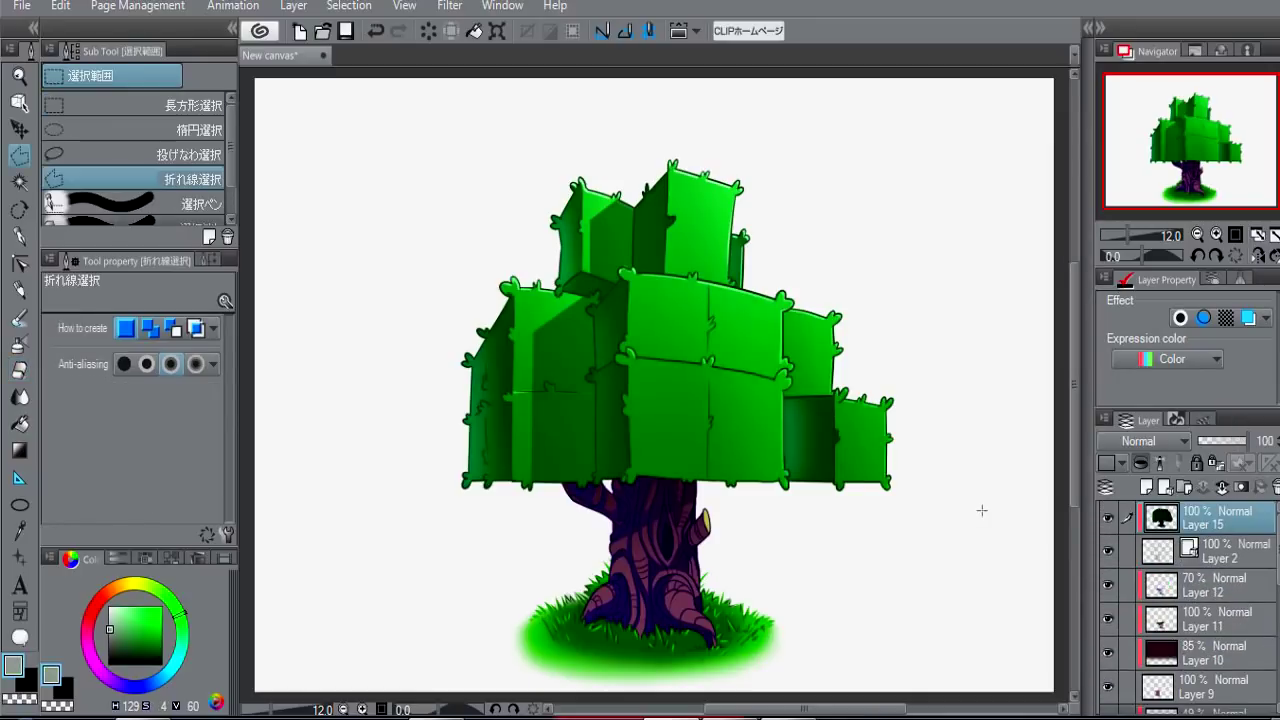